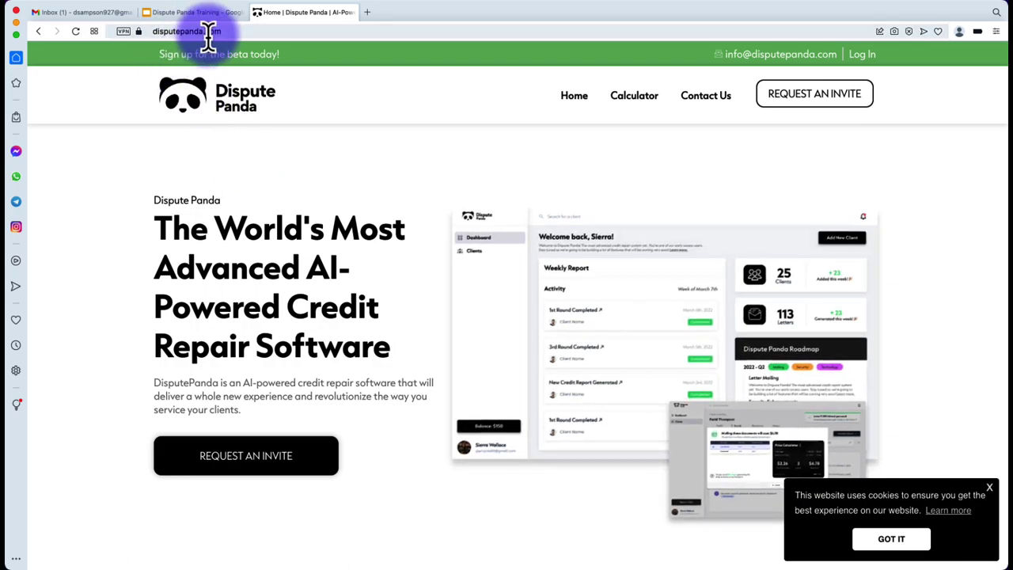
- Dismiss Dispute Panda's request-an-invite form and switch over to the Gmail inbox
click(792, 105)
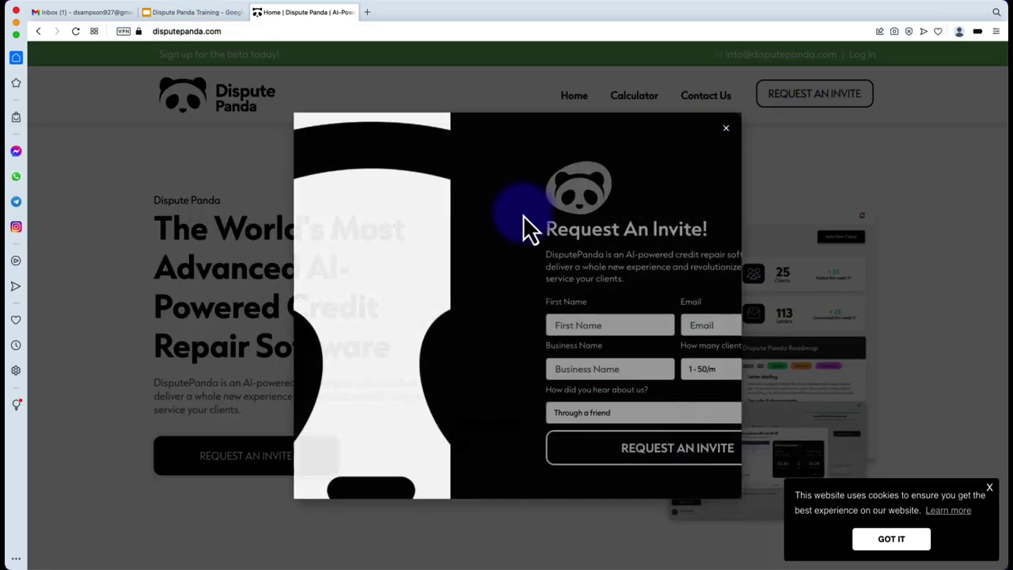
click(726, 127)
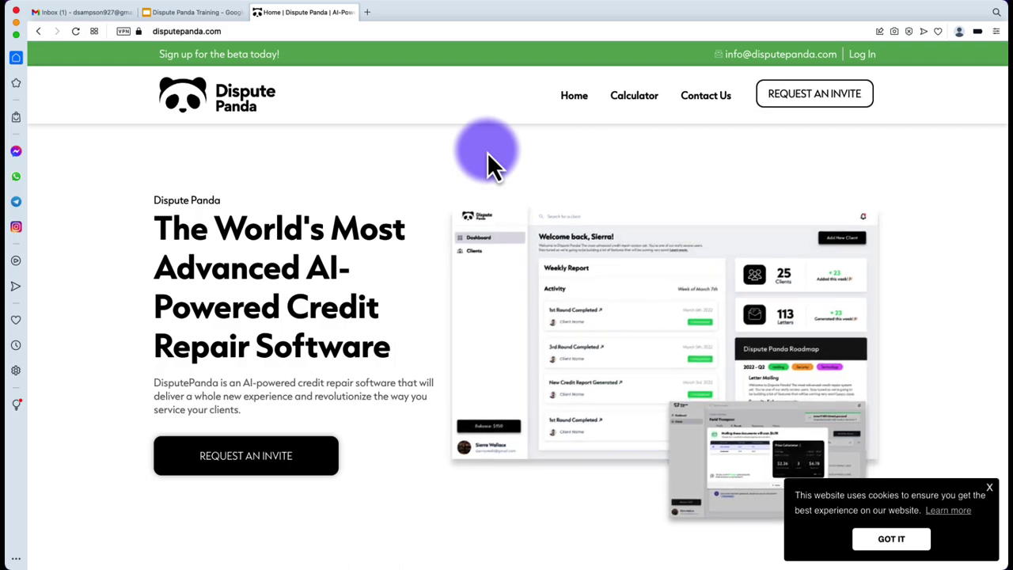
click(101, 12)
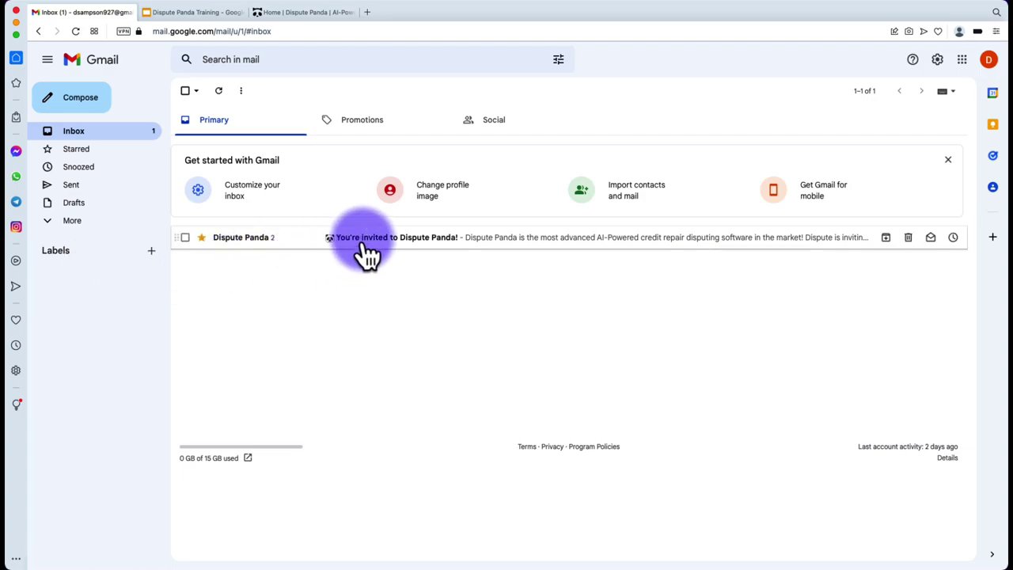
- Open the 'You're invited to Dispute Panda!' thread and expand its messages to full content
click(442, 241)
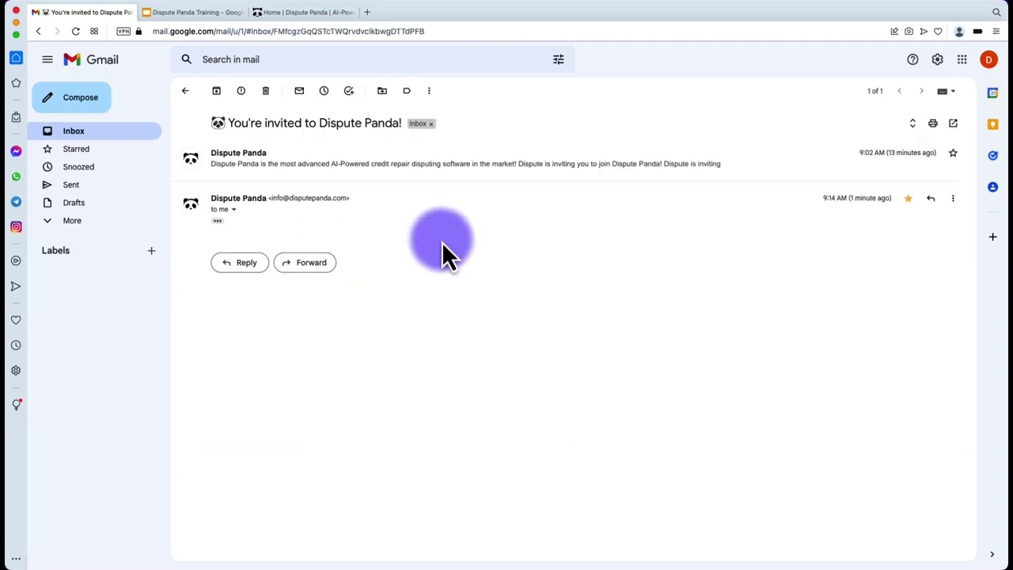
click(305, 163)
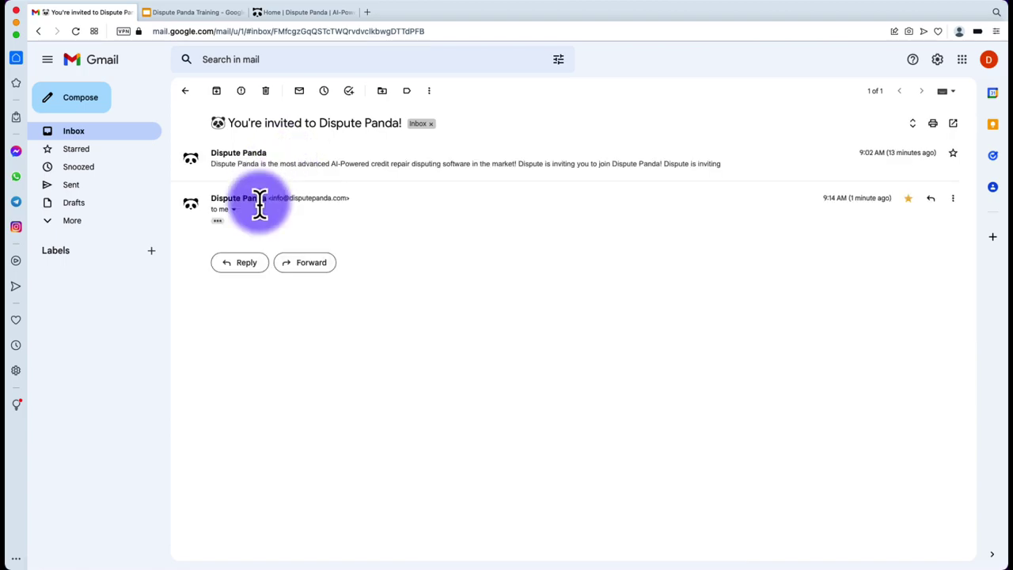
click(218, 220)
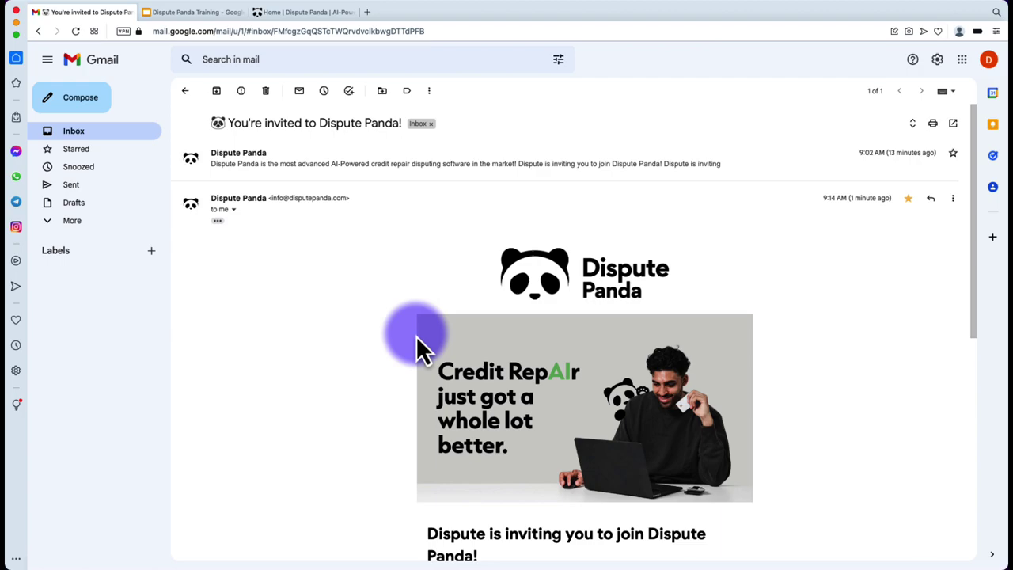
- Start a new Gmail filter matching mail from Dispute Panda's info address
click(937, 61)
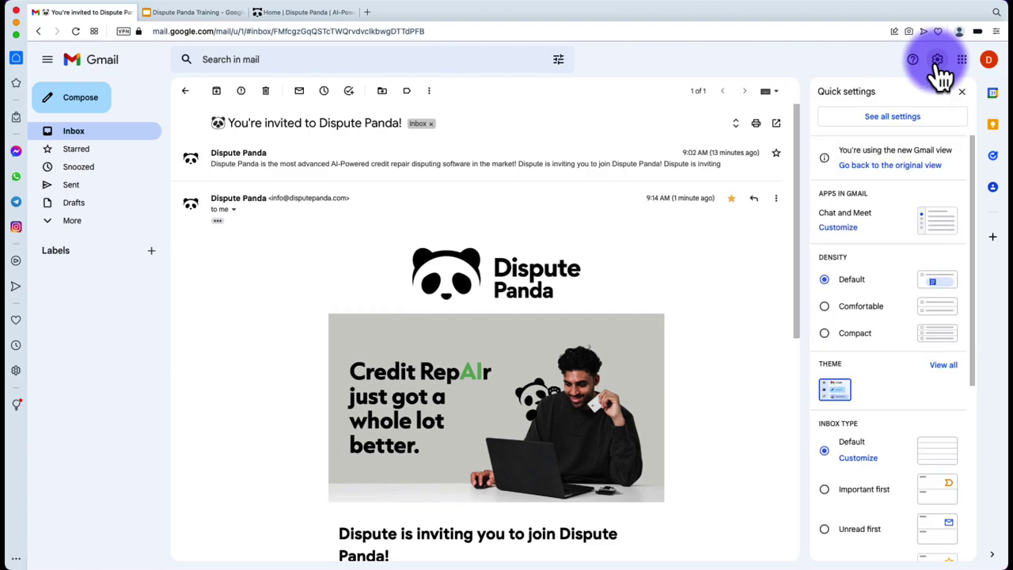
click(890, 118)
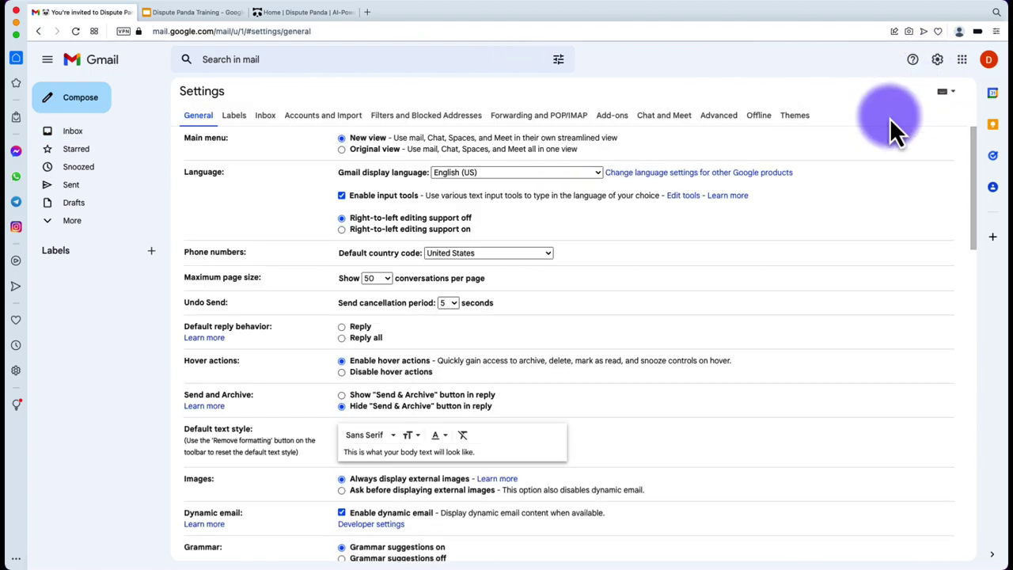
click(434, 125)
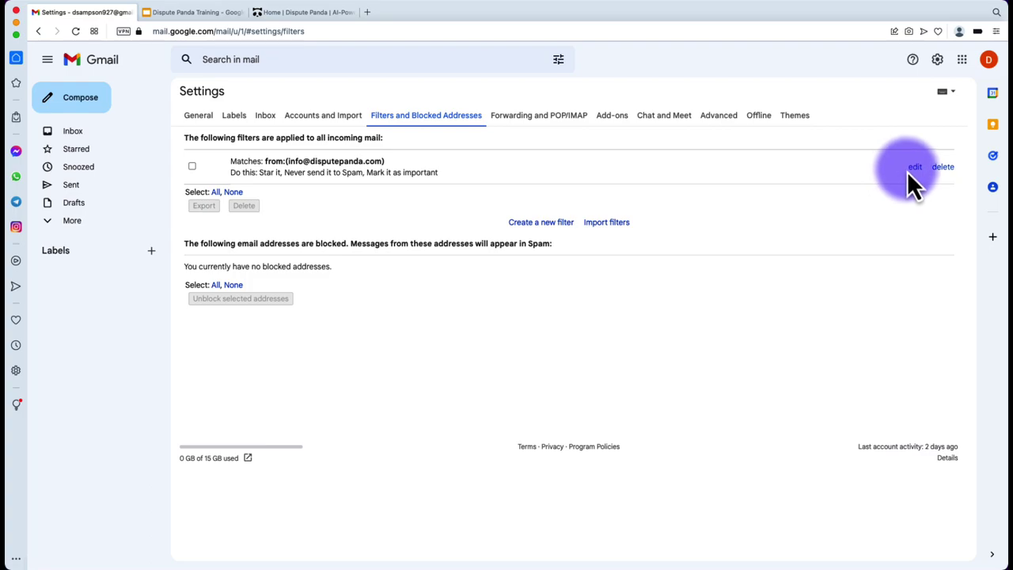
click(541, 223)
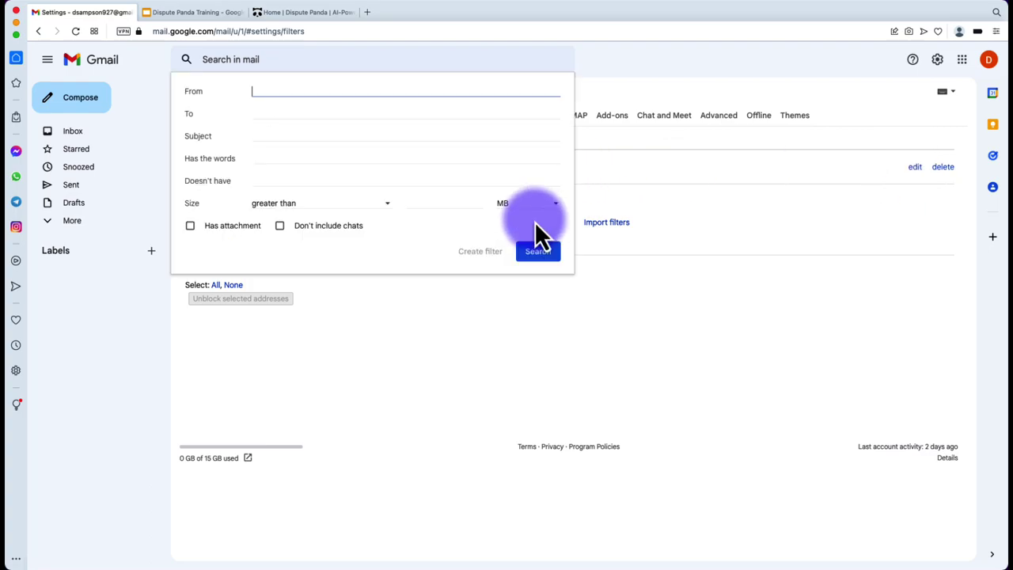
text(info)
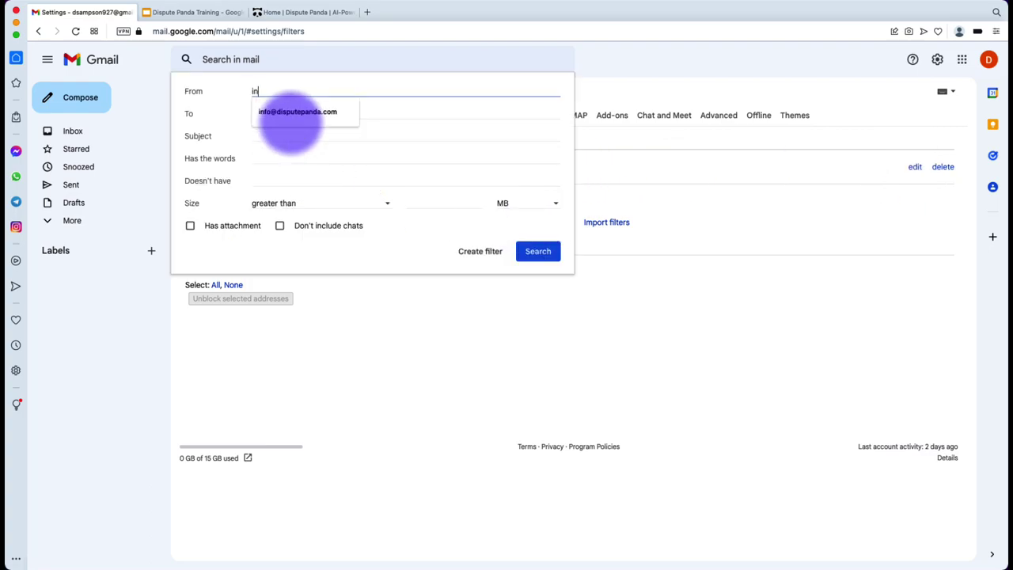
click(265, 115)
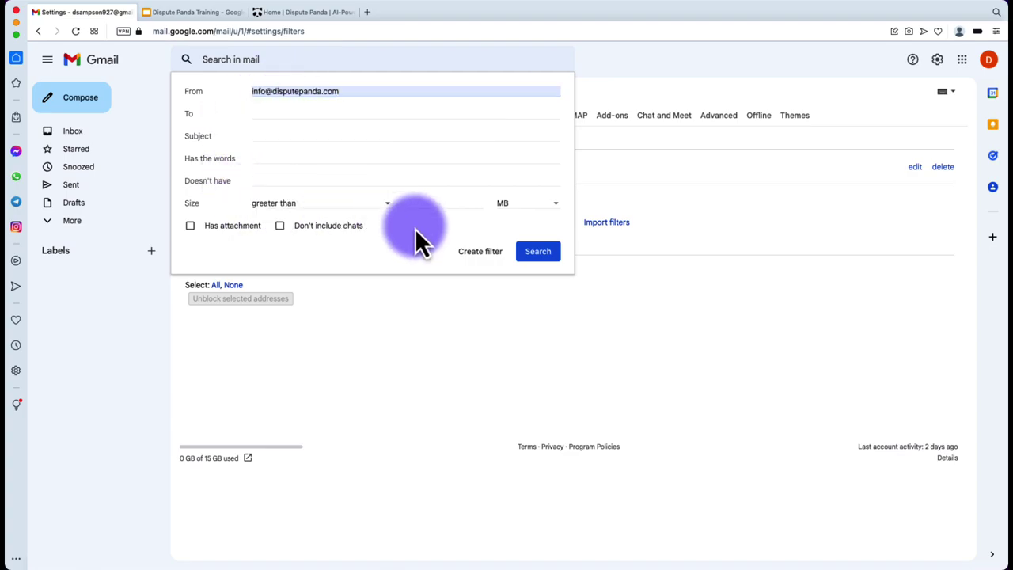
- Make the filter star messages, never send them to Spam, and always mark them important
click(477, 253)
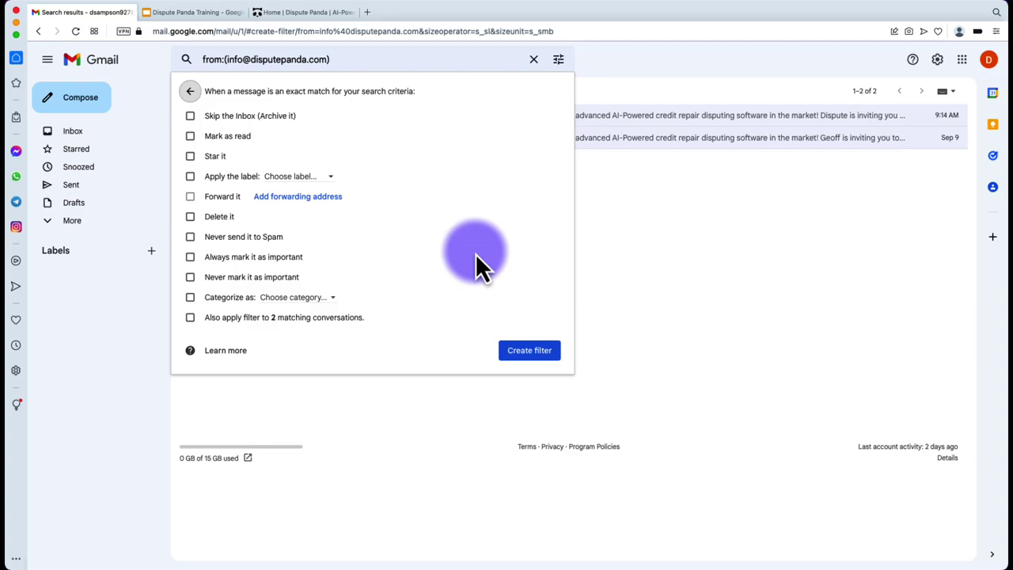
click(190, 239)
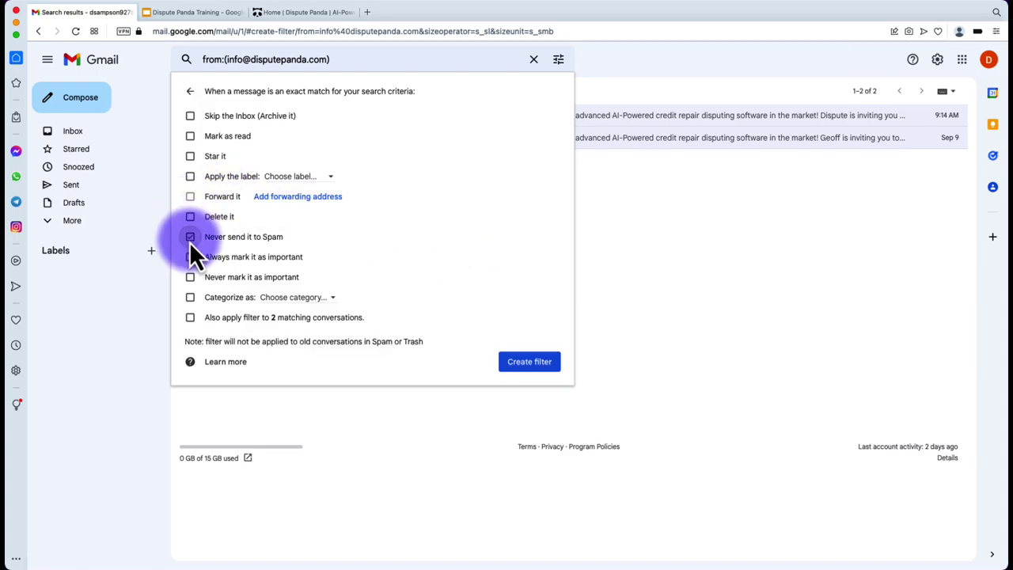
click(190, 257)
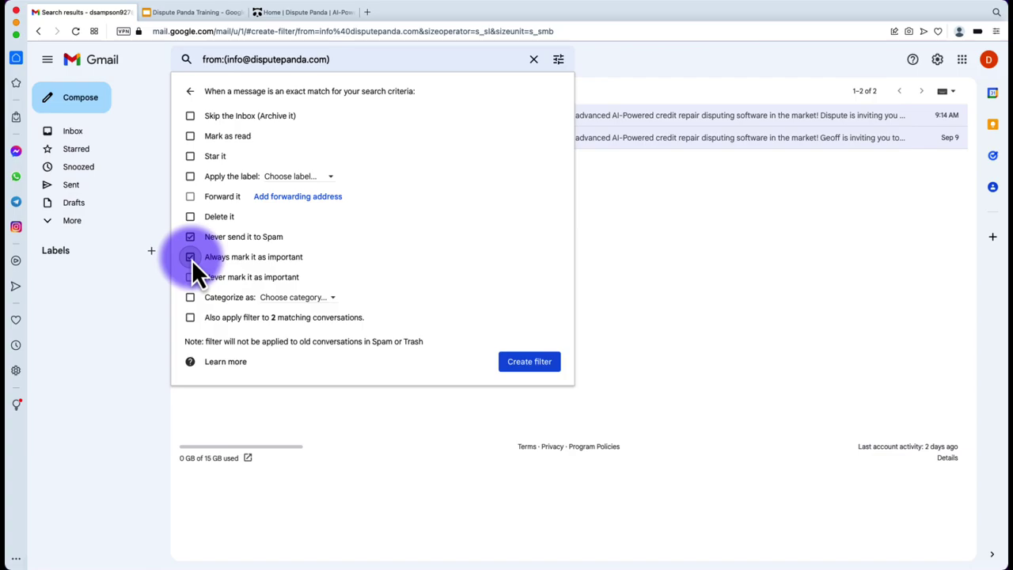
click(190, 156)
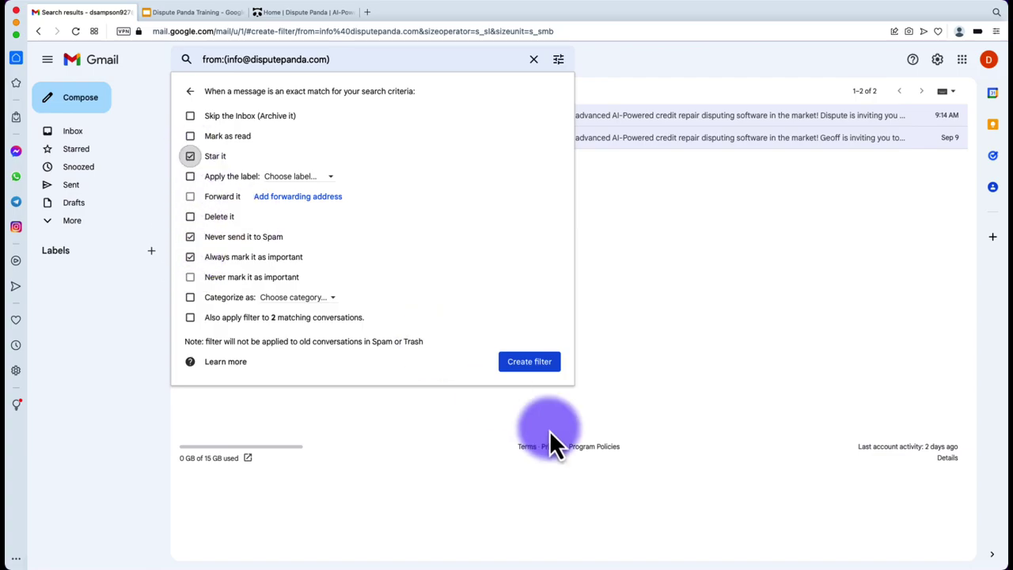
click(530, 364)
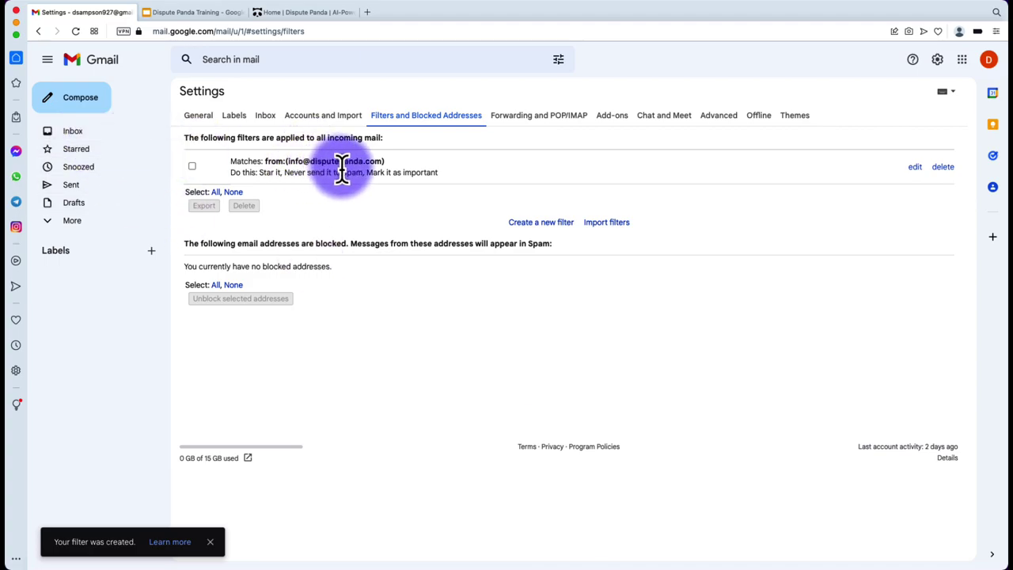
click(79, 136)
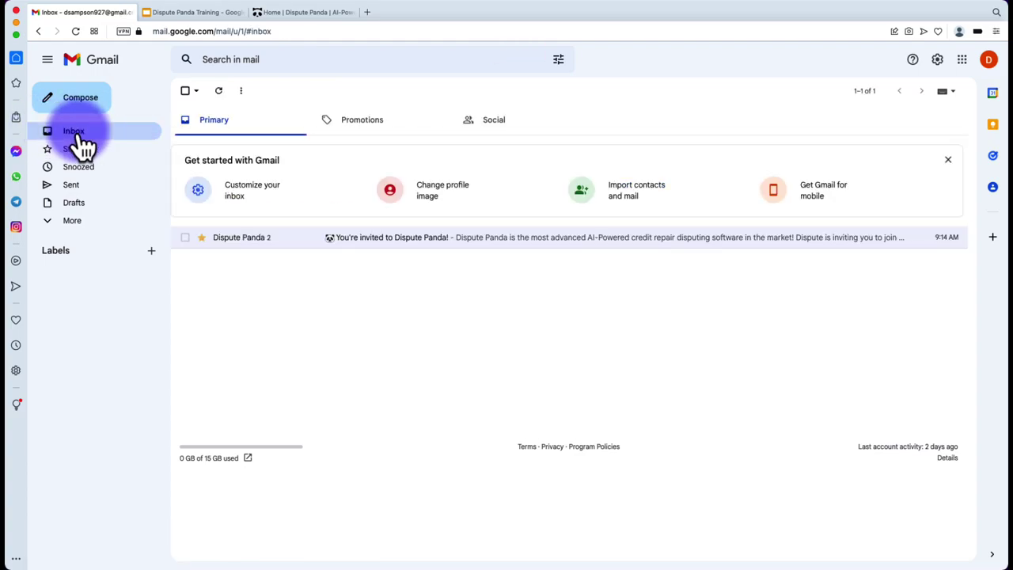
- Reopen the Dispute Panda invitation, reveal its full body, and accept the invitation
click(246, 239)
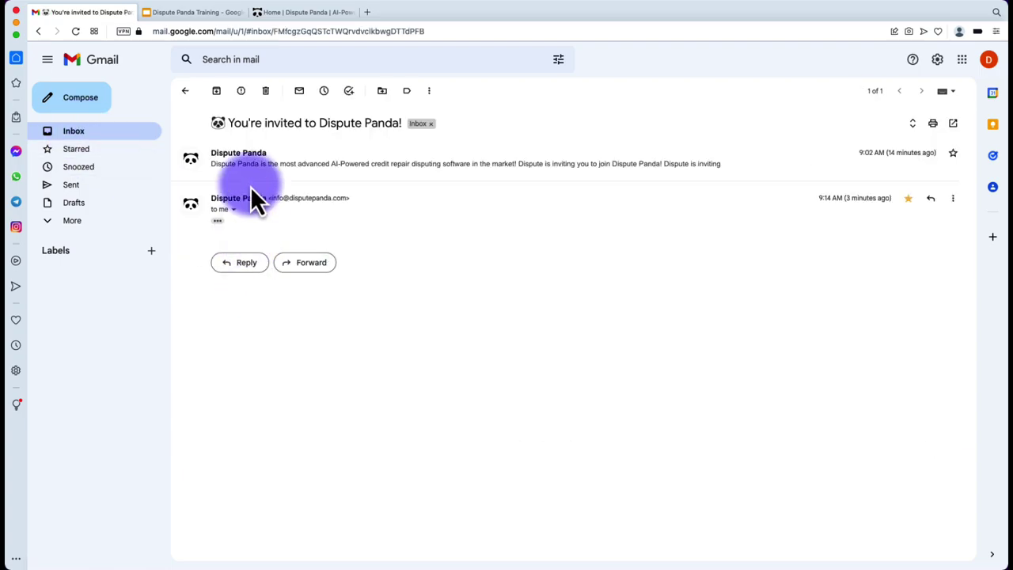
click(217, 221)
scroll(506, 507, down, 1)
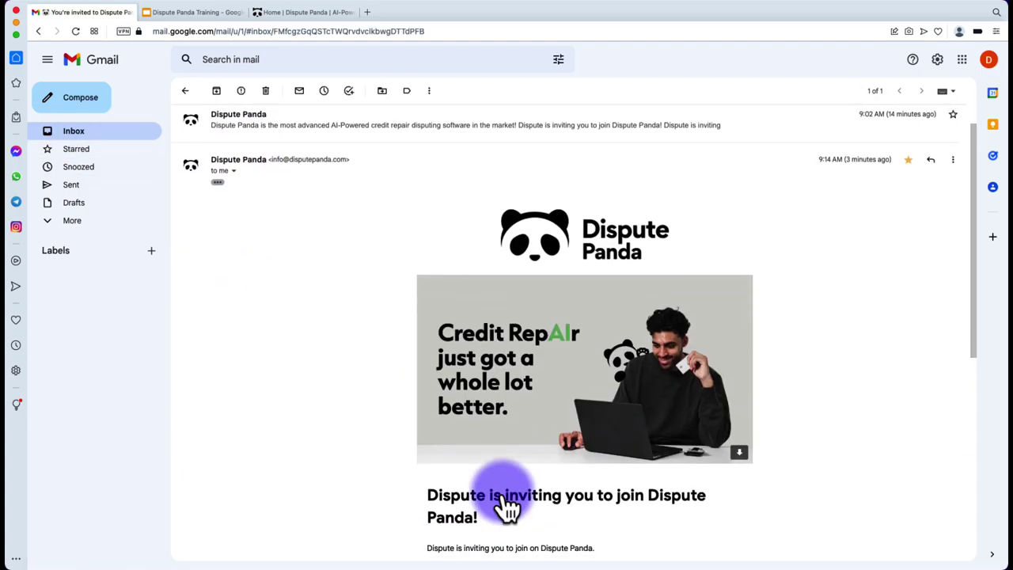
scroll(507, 507, down, 5)
scroll(482, 310, up, 2)
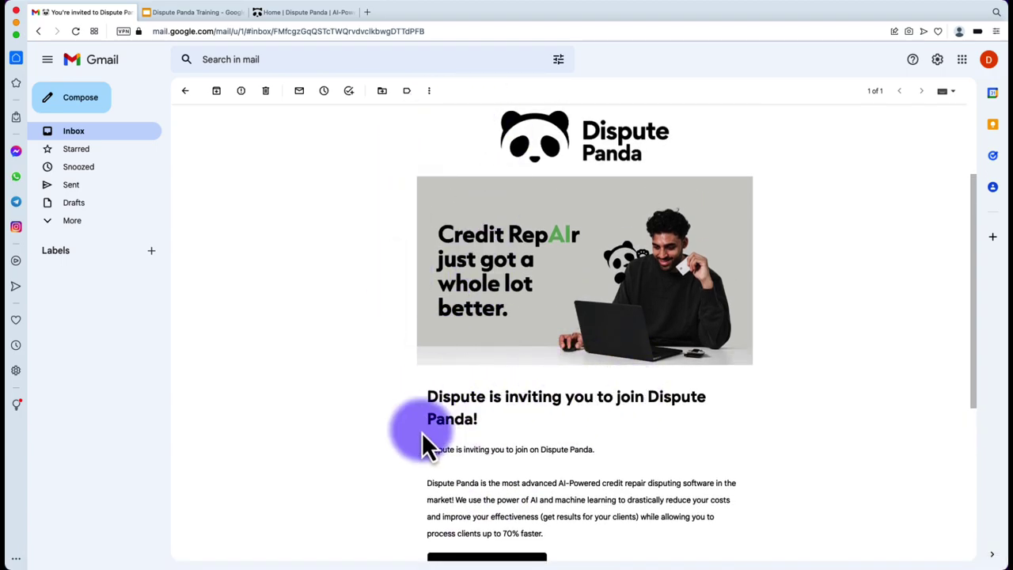
scroll(475, 498, down, 3)
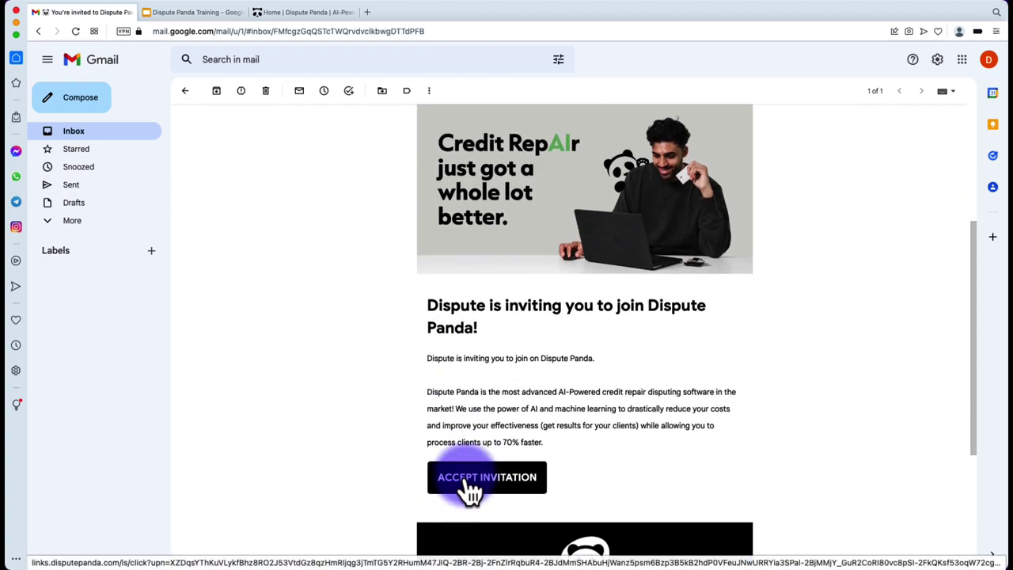
click(469, 482)
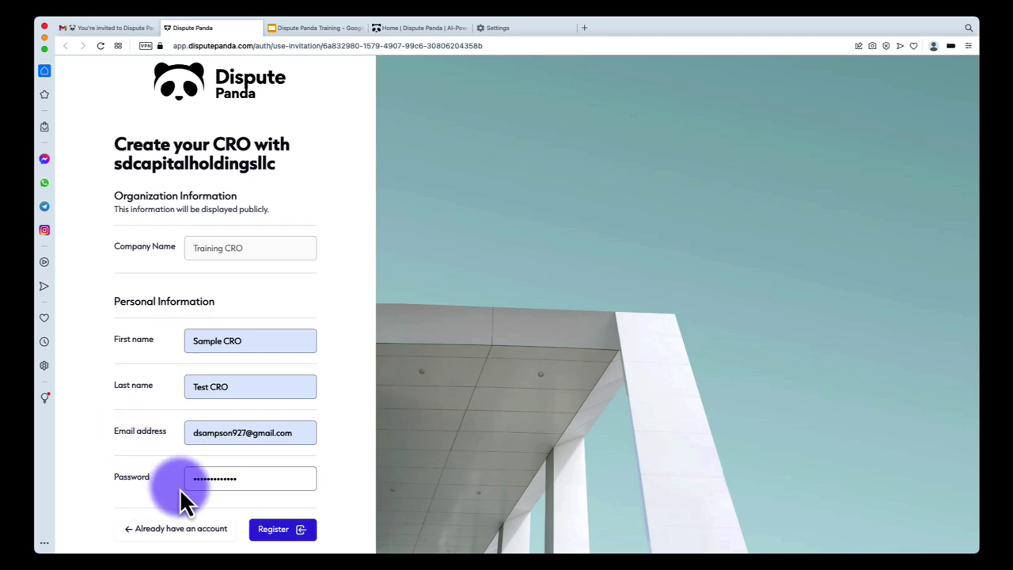
- Register the Training CRO account, retry past the pending-approval notice, and log in with autofilled credentials
click(268, 536)
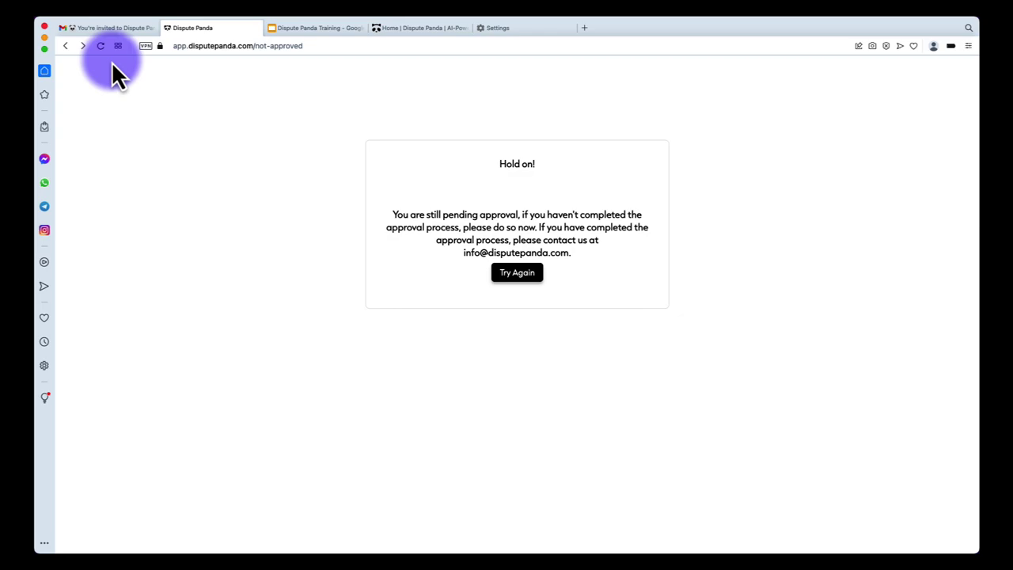
click(504, 276)
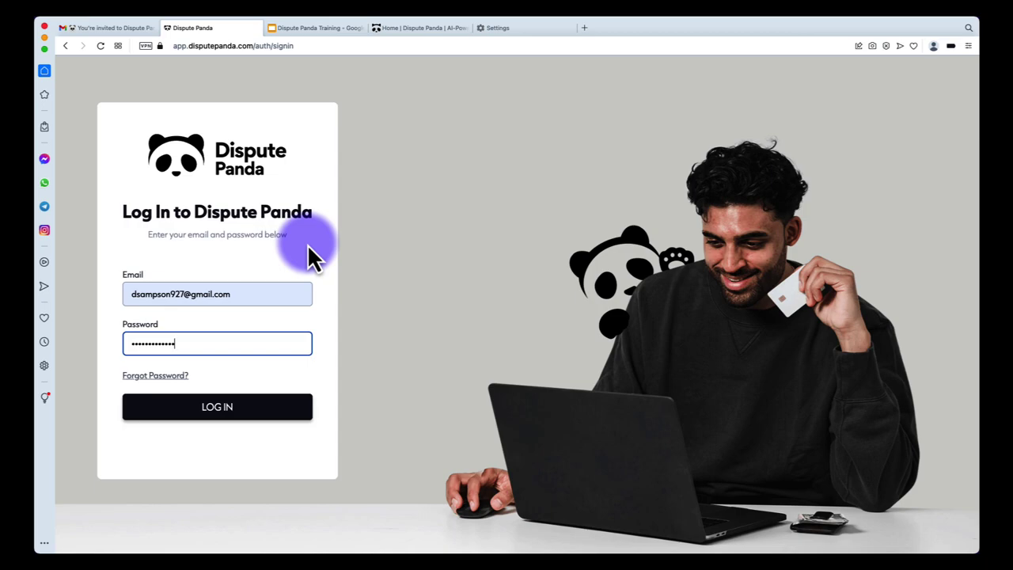
click(163, 379)
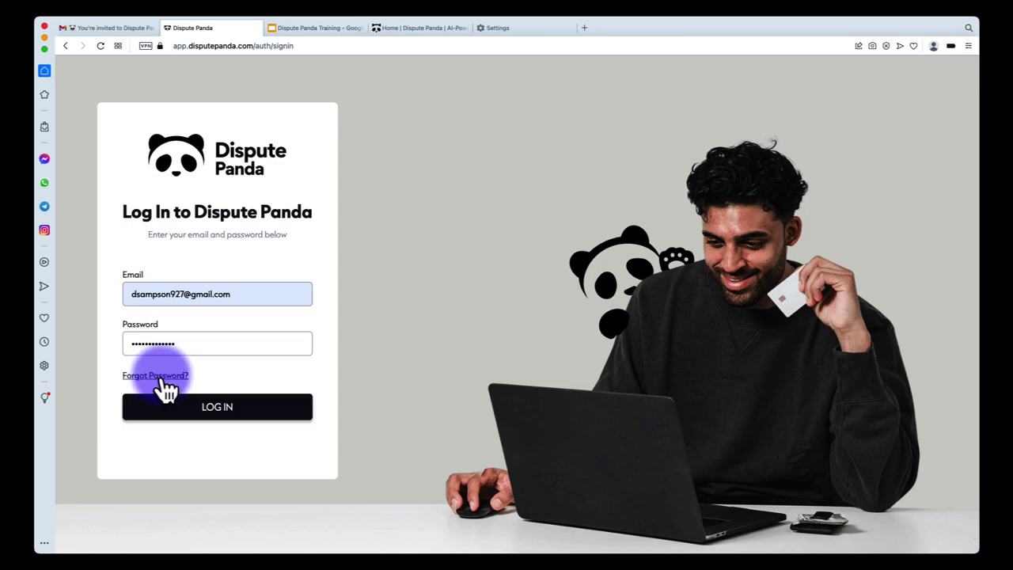
click(66, 46)
click(183, 315)
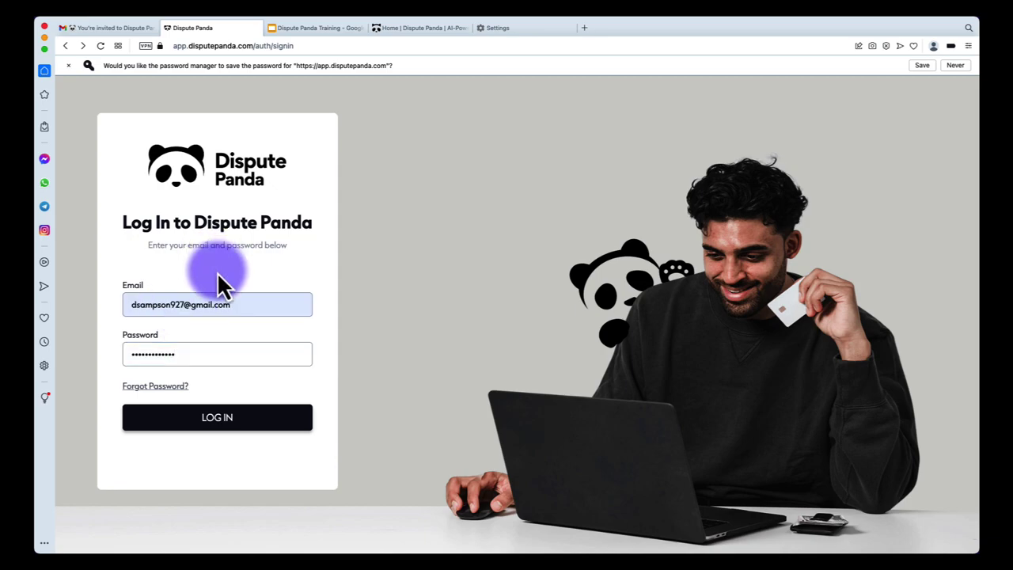
click(226, 418)
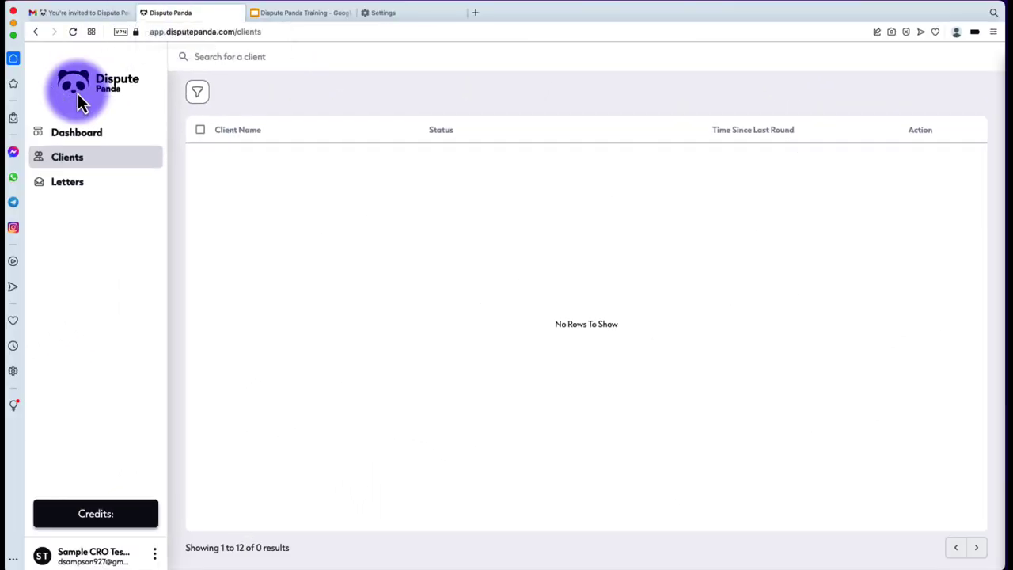
- Create a new client from the dashboard, filling the form from saved details, and save it
click(76, 136)
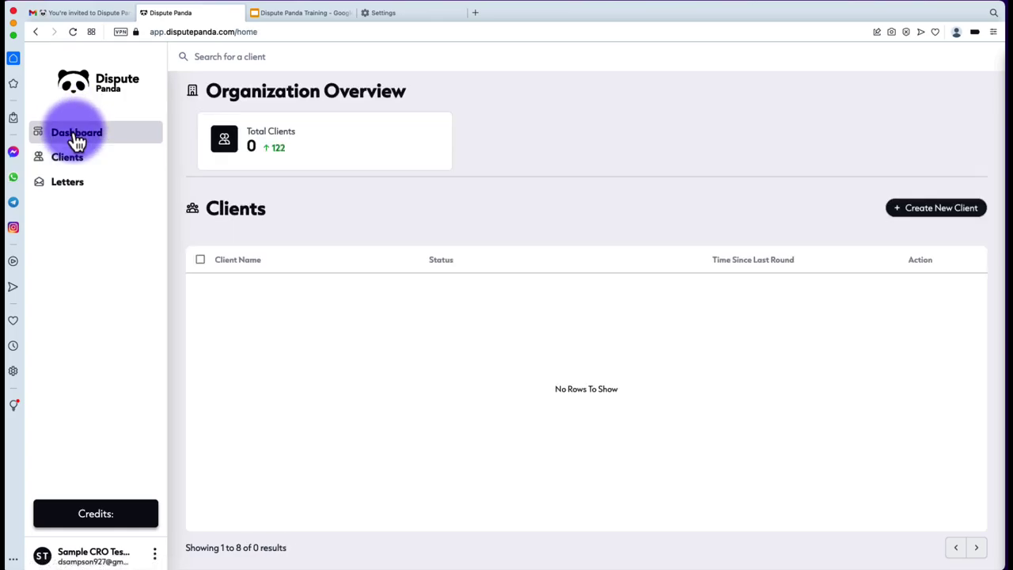
click(937, 209)
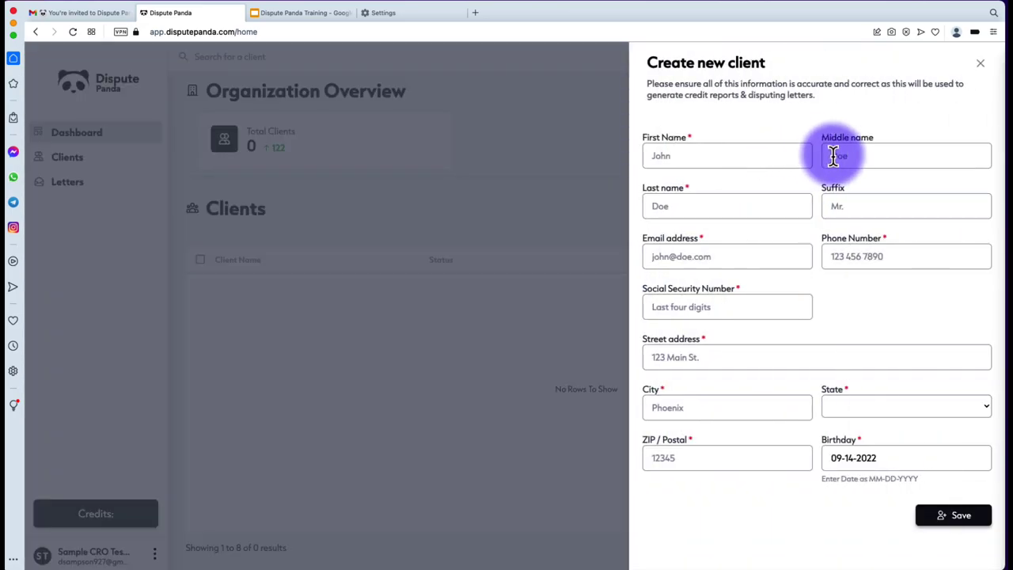
click(688, 163)
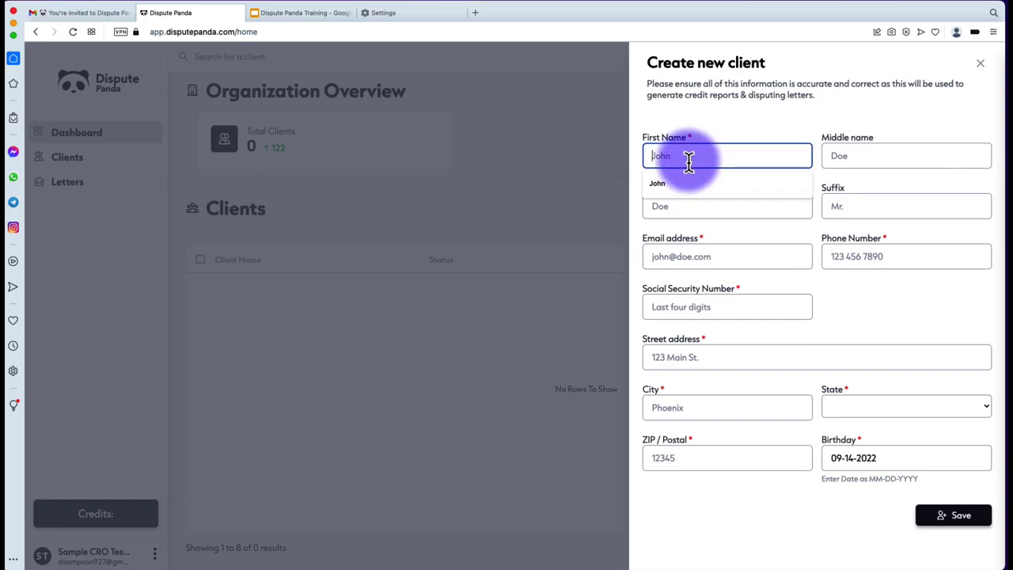
click(676, 187)
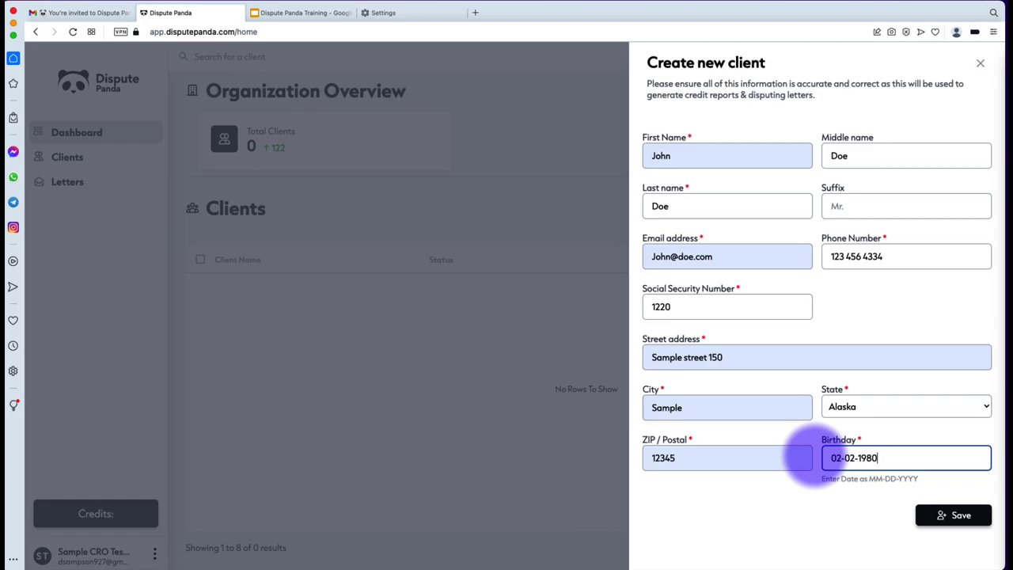
click(962, 517)
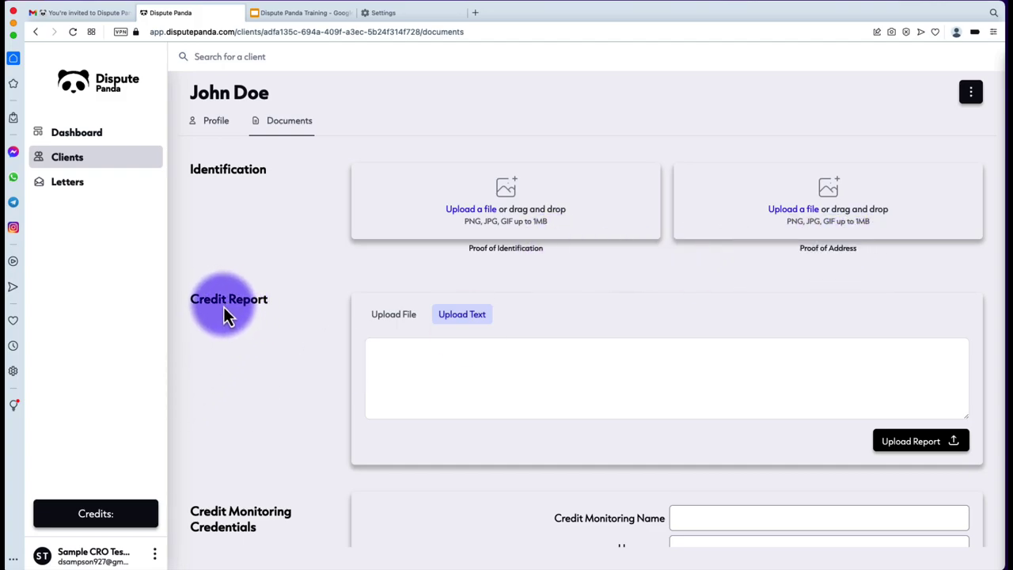
- Toggle the Credit Report input between file upload and pasted text modes
click(387, 321)
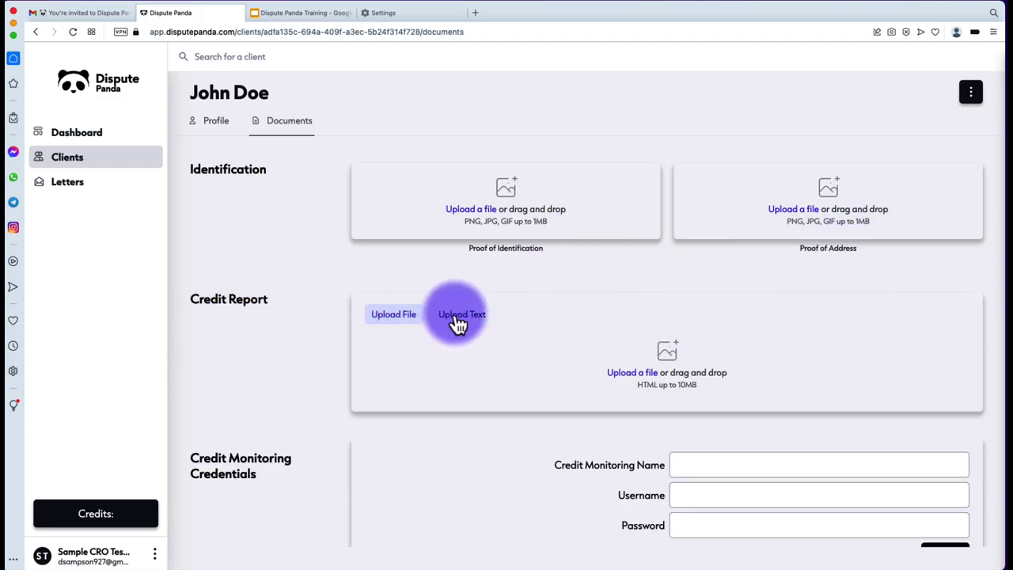
click(456, 323)
scroll(274, 392, down, 3)
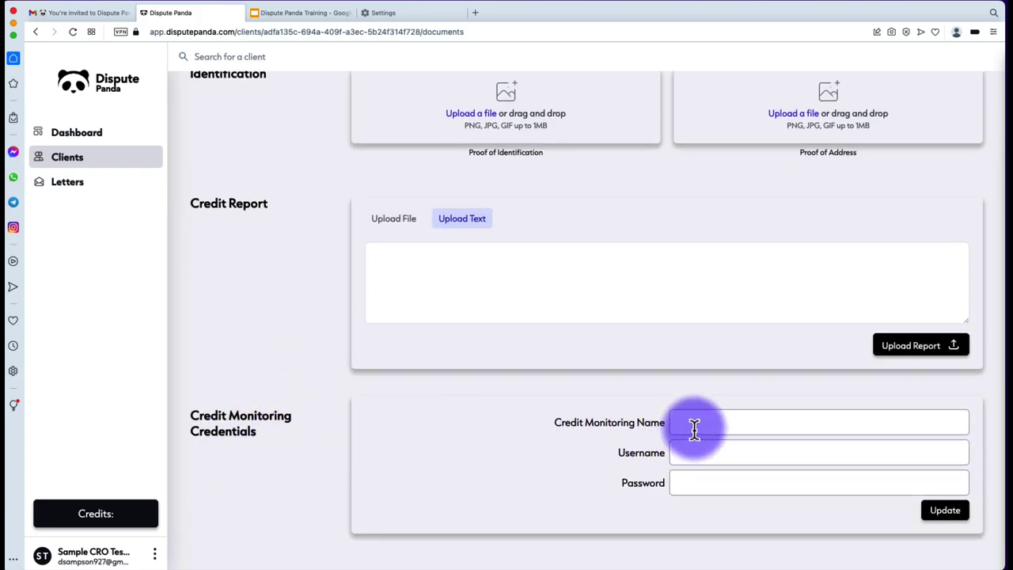
scroll(411, 321, up, 3)
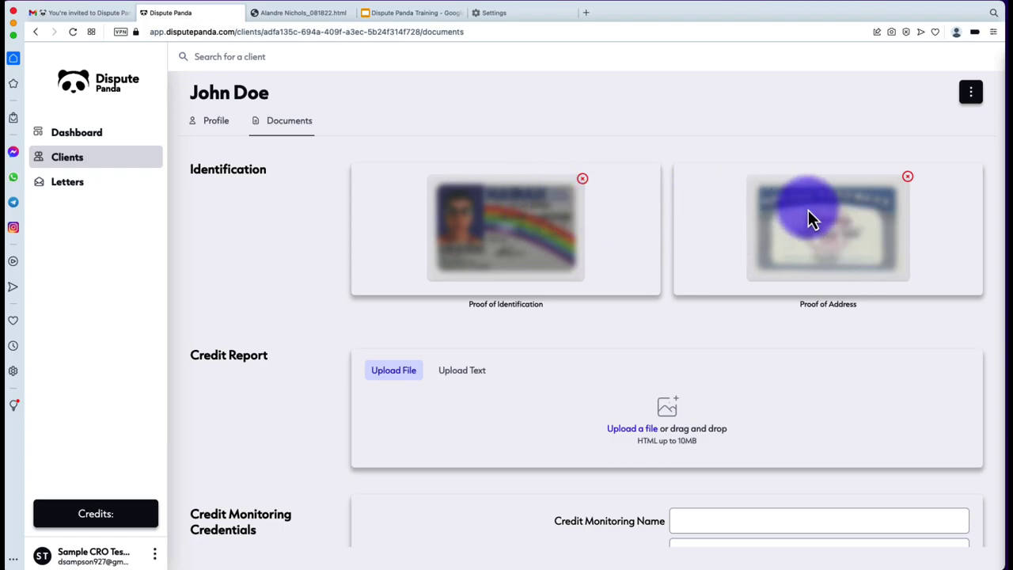
- Replace the proof-of-identification image with a new ID card and drop in the credit report HTML
click(583, 179)
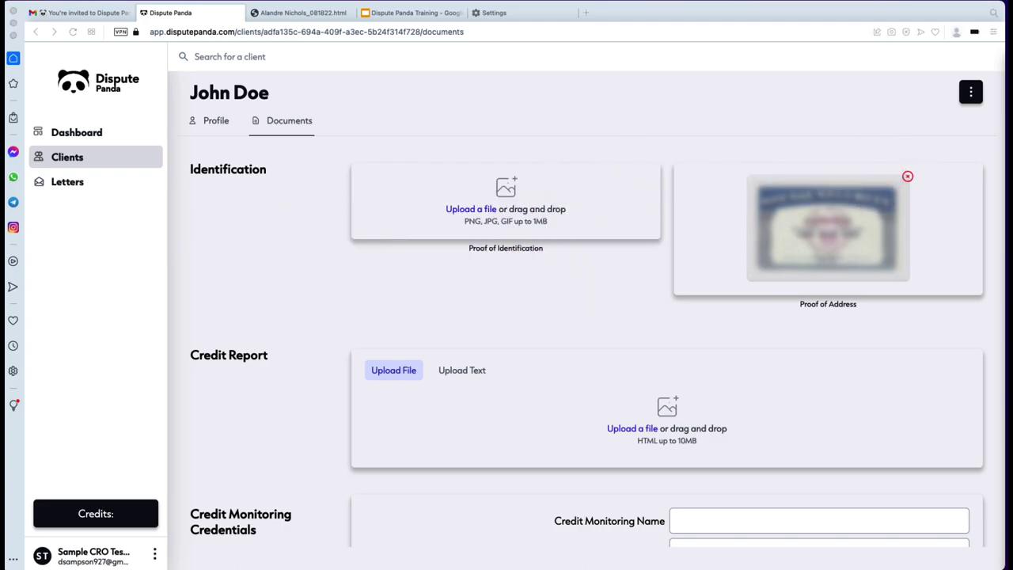
drag(114, 192, 491, 227)
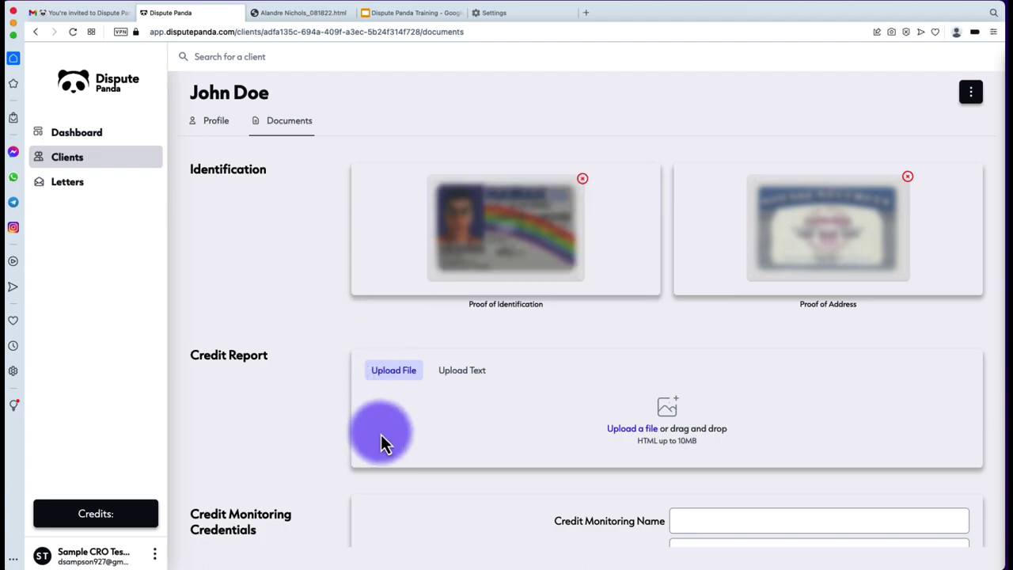
scroll(385, 441, down, 2)
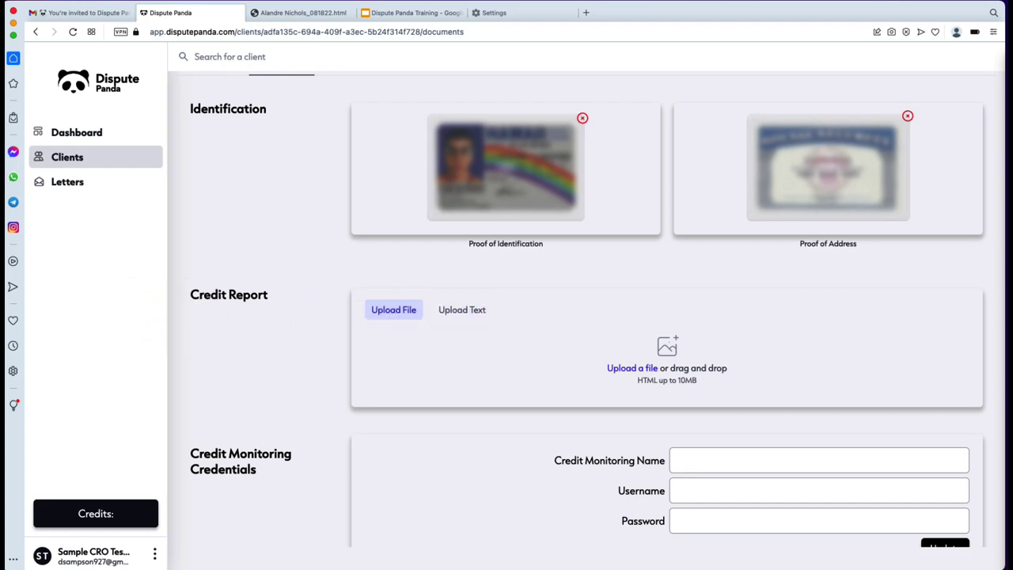
drag(227, 287, 551, 362)
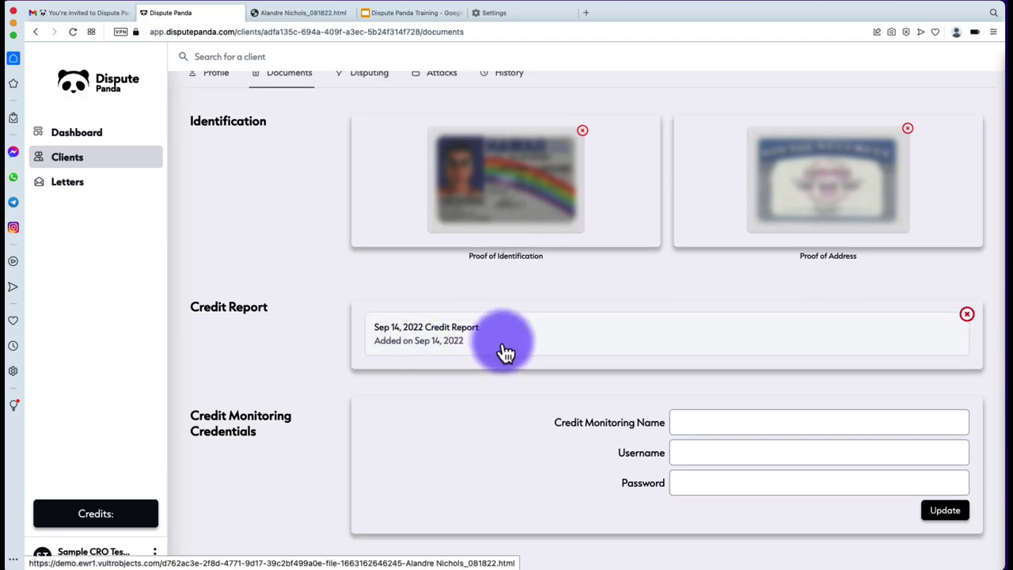
- Save SmartCredit monitoring credentials with the client's username and password, then delete the uploaded credit report
click(702, 422)
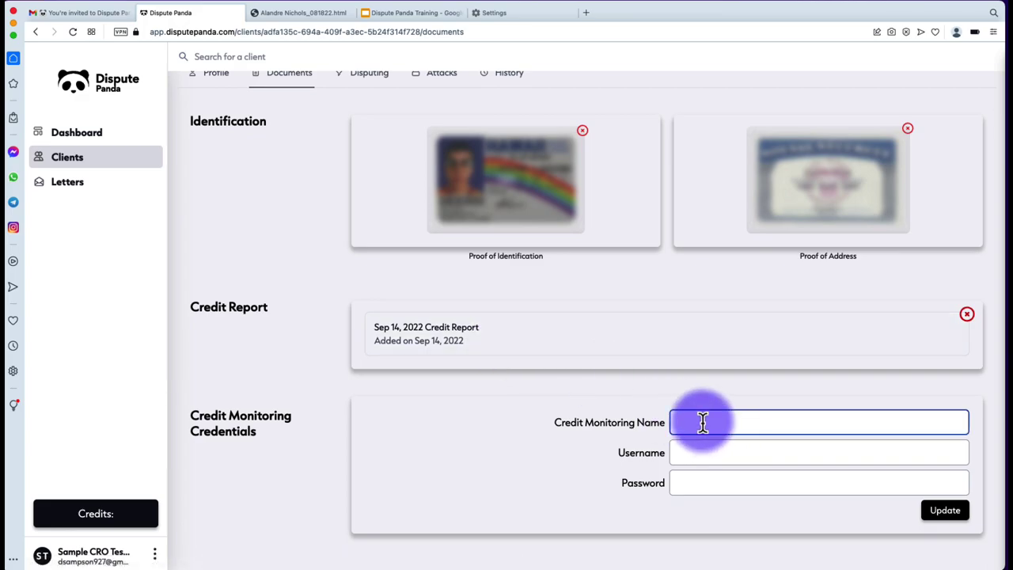
key(Tab)
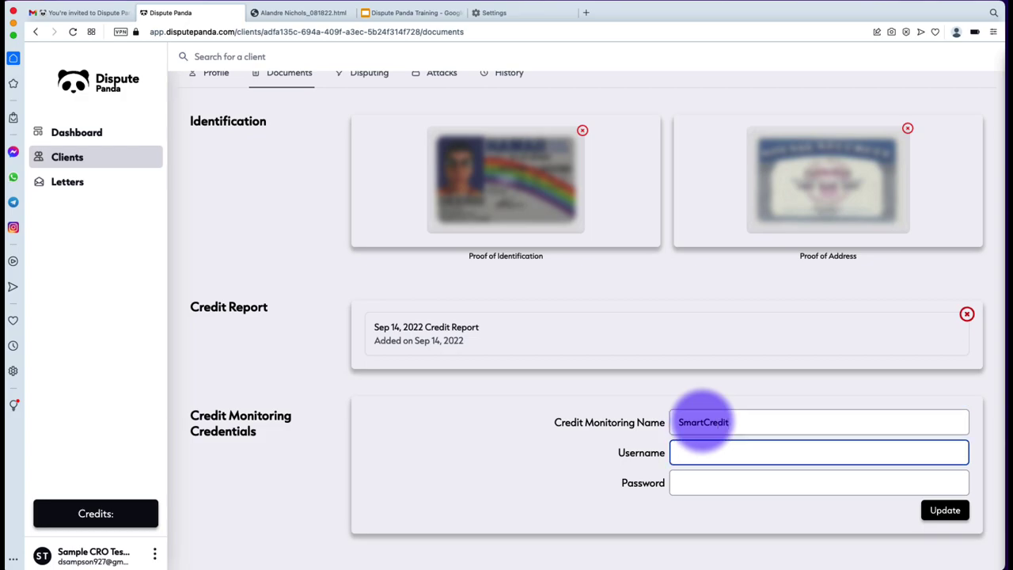
key(Tab)
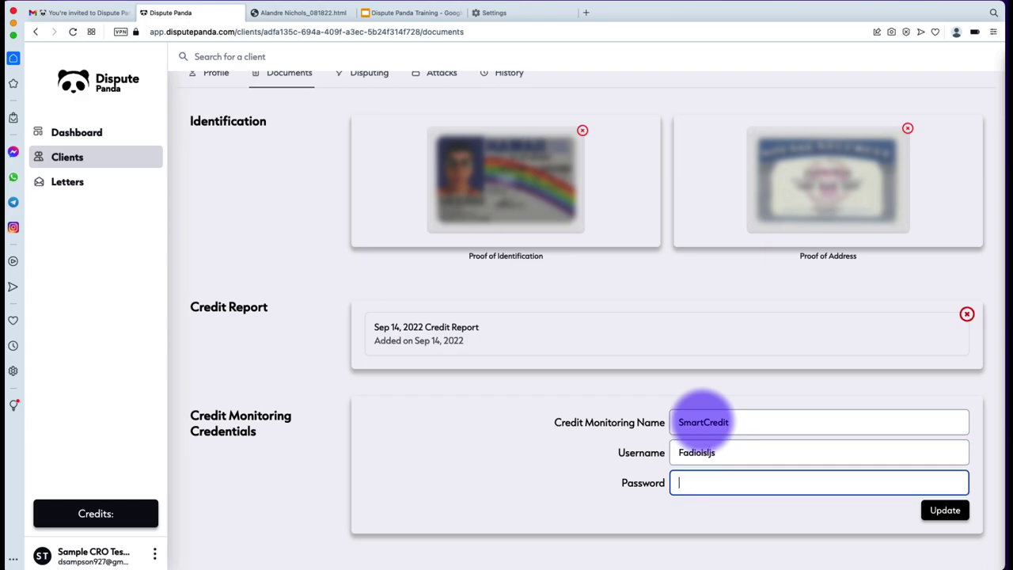
click(950, 513)
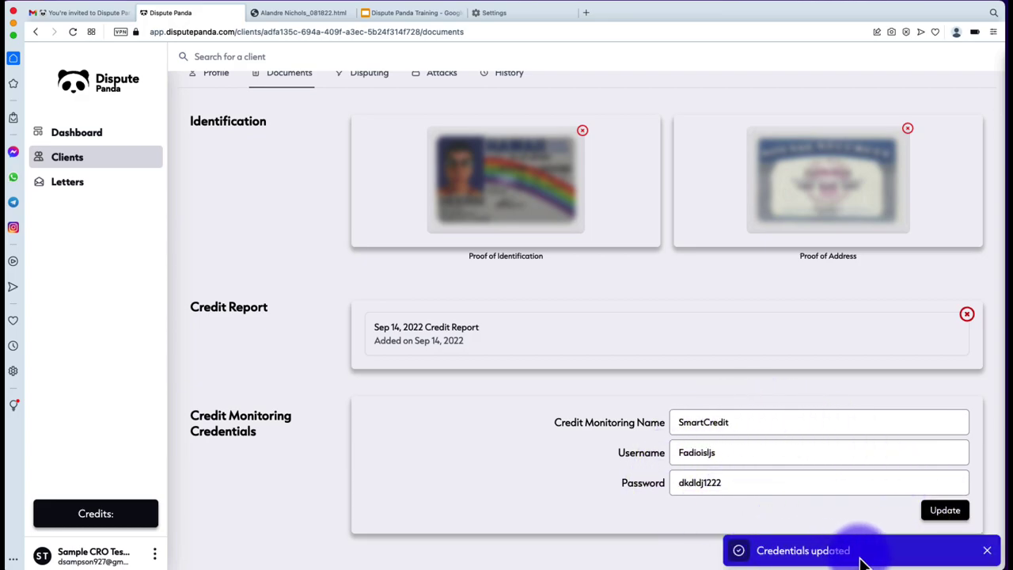
scroll(443, 424, up, 2)
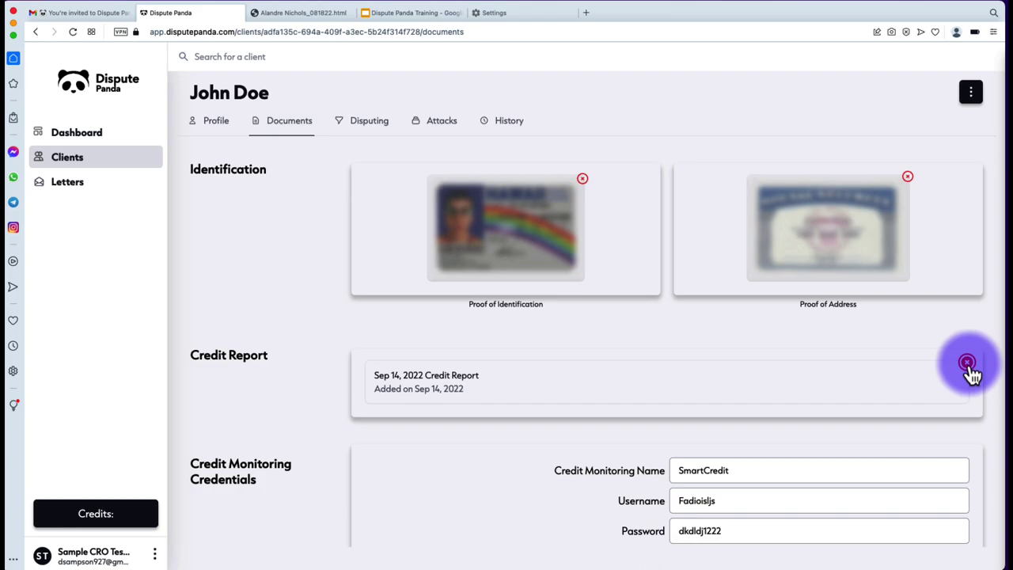
click(968, 365)
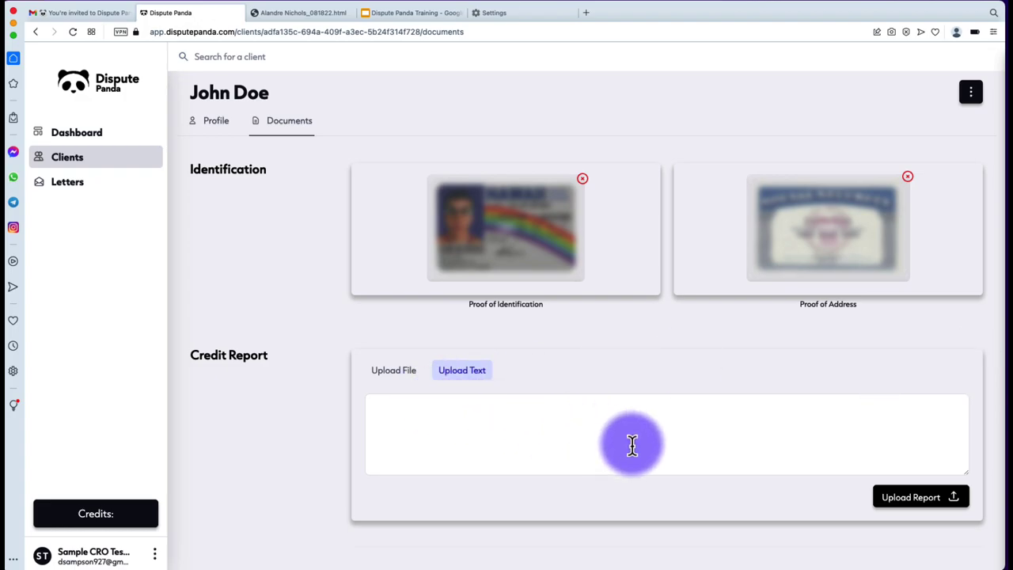
- Open the credit report page's HTML source in a new tab and select all of it
click(294, 14)
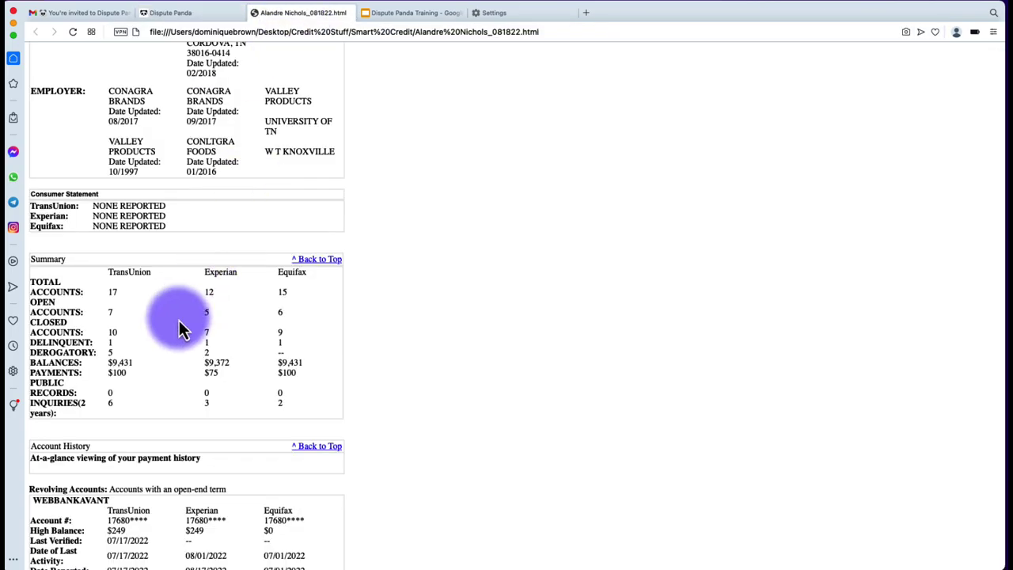
scroll(188, 231, down, 5)
right_click(173, 206)
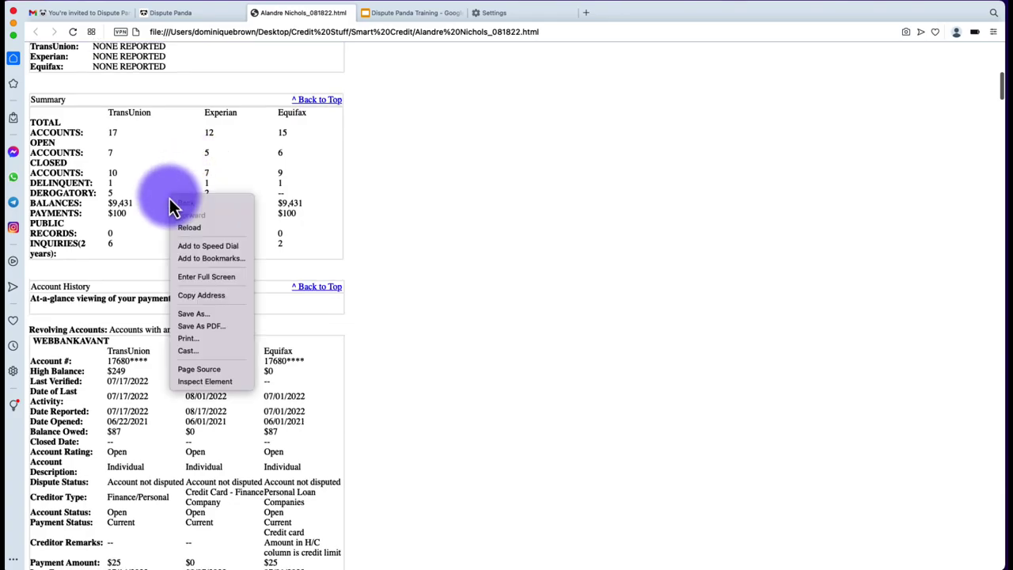
click(373, 287)
right_click(333, 248)
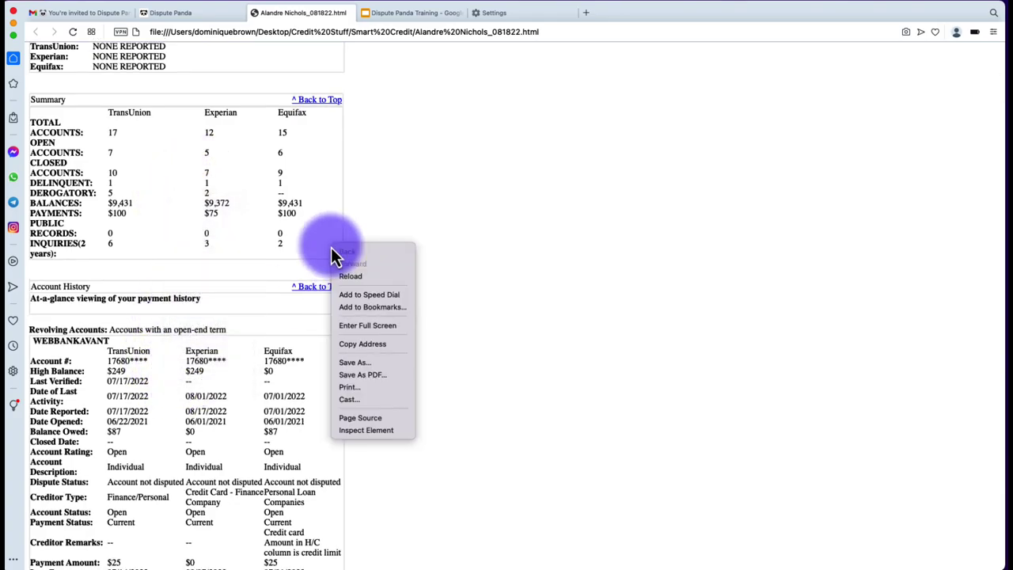
click(342, 418)
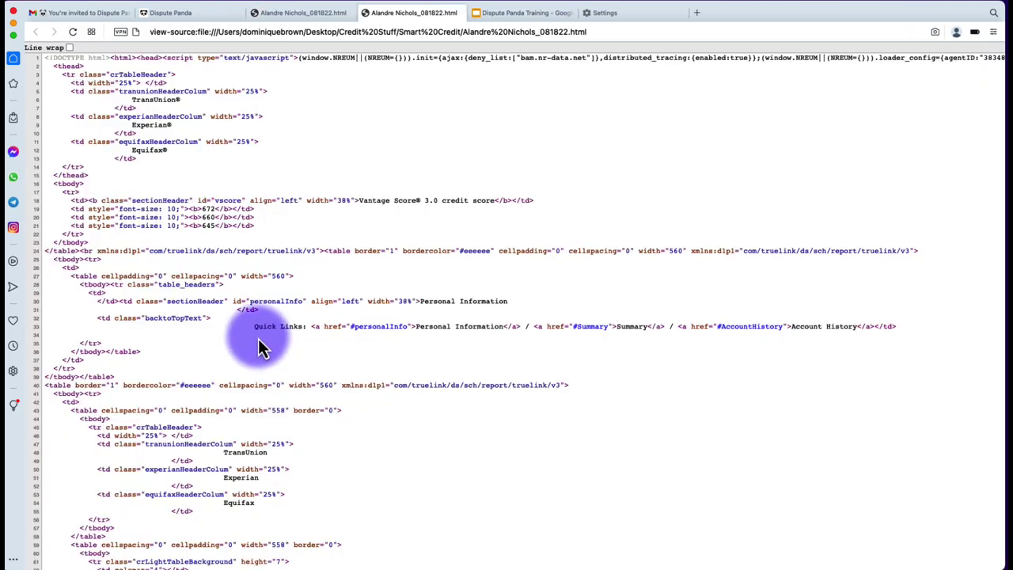
key(super+a)
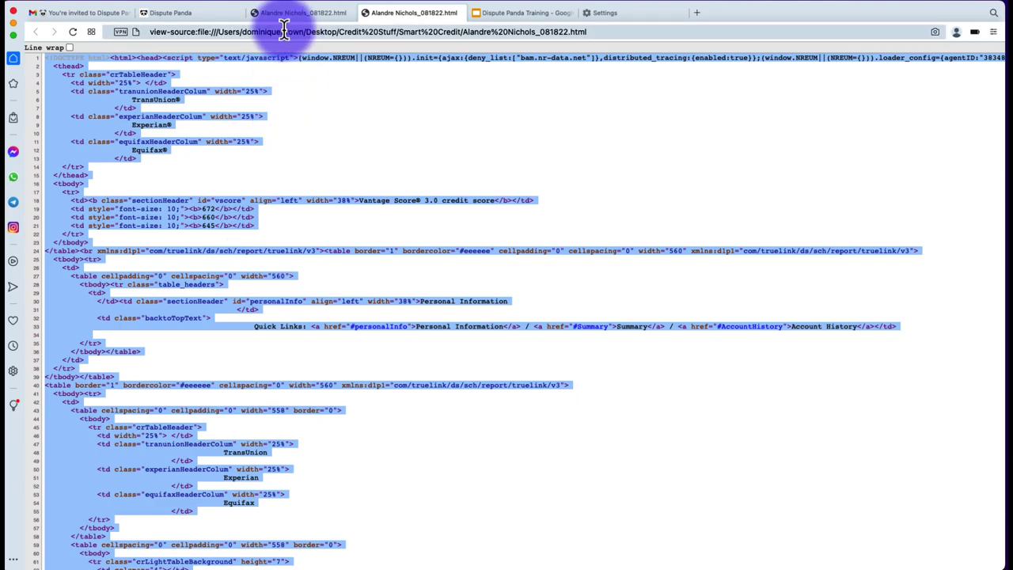
click(194, 14)
- Paste the report's HTML source into the Upload Text box and upload it as a Sep 14, 2022 credit report
click(491, 434)
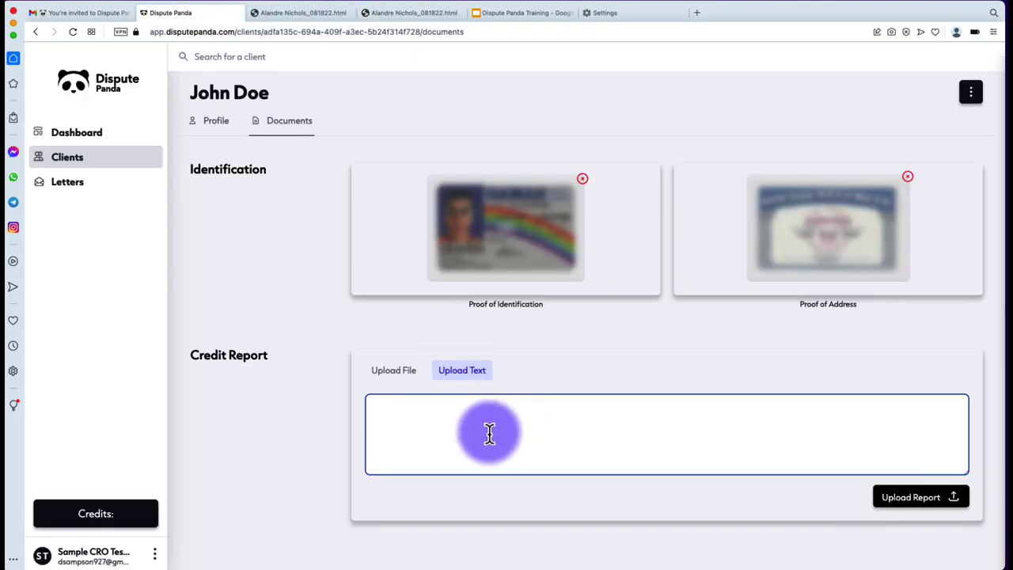
key(super+v)
click(903, 505)
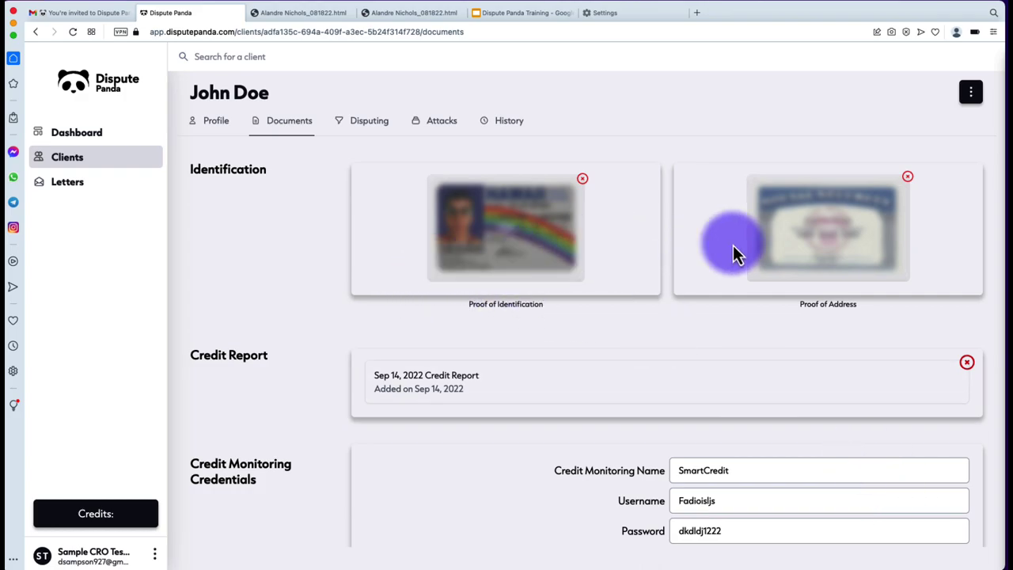
scroll(458, 529, down, 1)
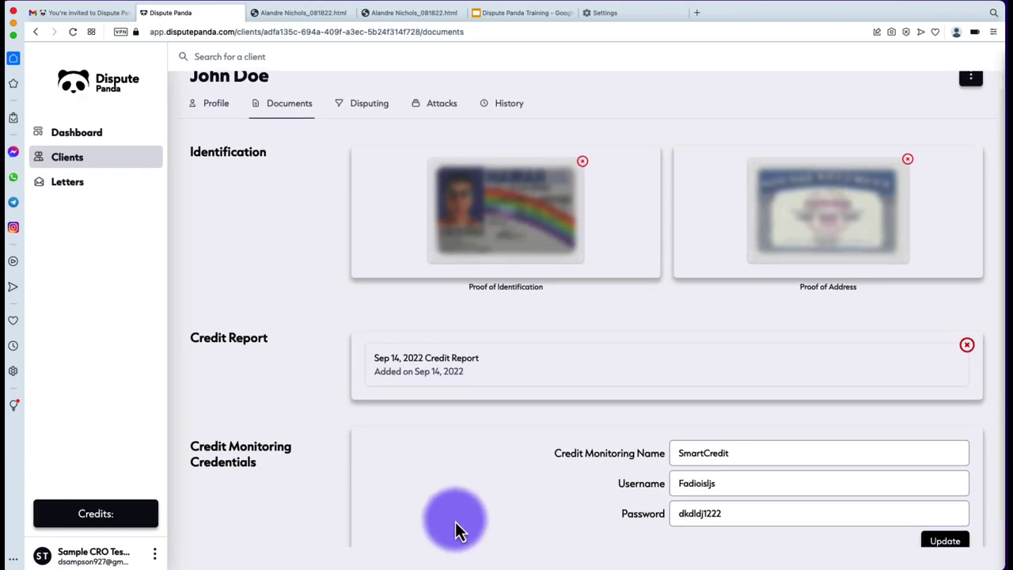
scroll(455, 522, up, 1)
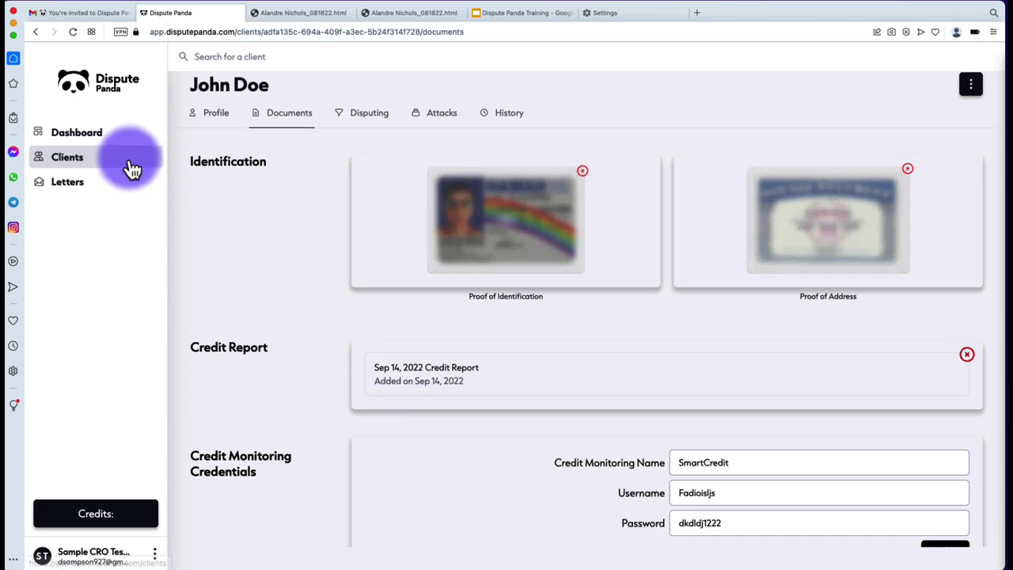
- Reload the dashboard client list and open the client's profile showing scores 645, 672 and 660
click(76, 134)
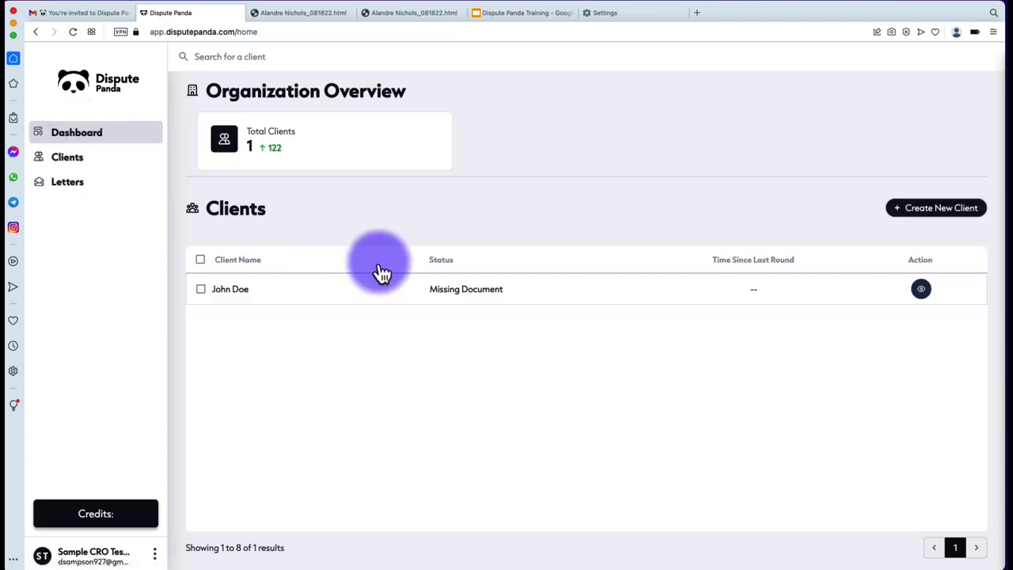
click(72, 32)
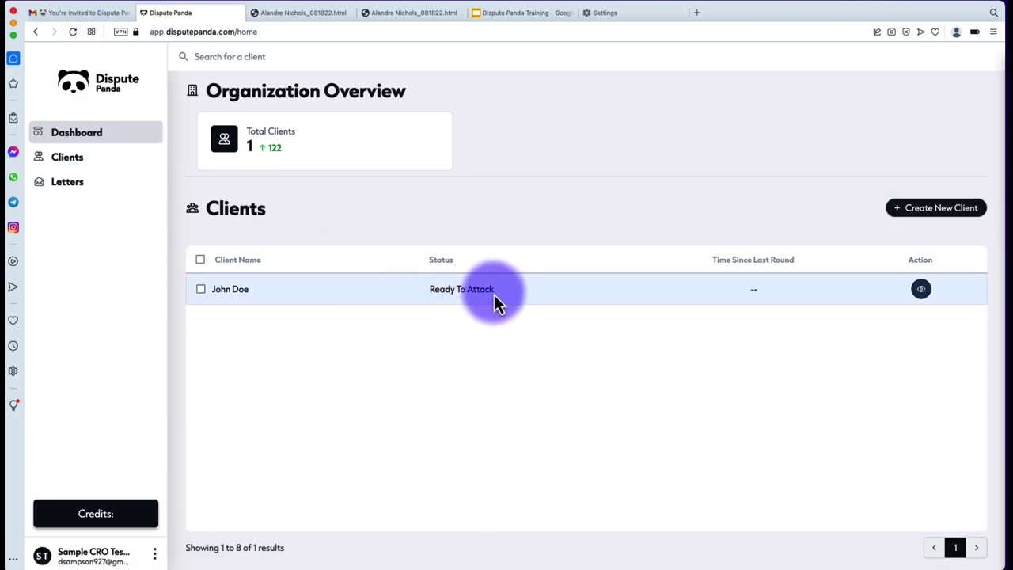
click(923, 291)
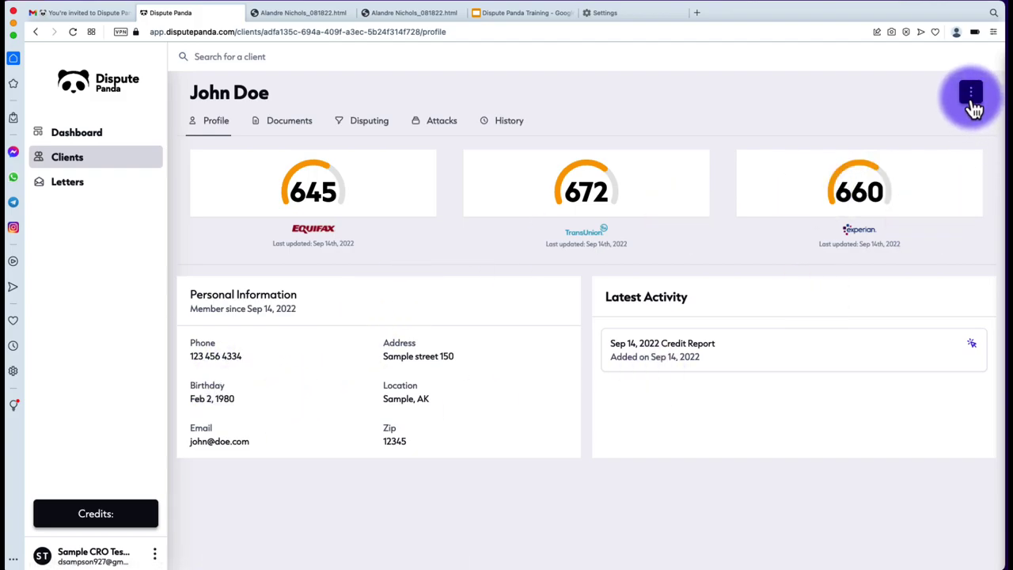
- Review the client's details in the Edit Client form, then switch to his Documents tab
click(972, 98)
click(973, 96)
click(972, 97)
click(918, 124)
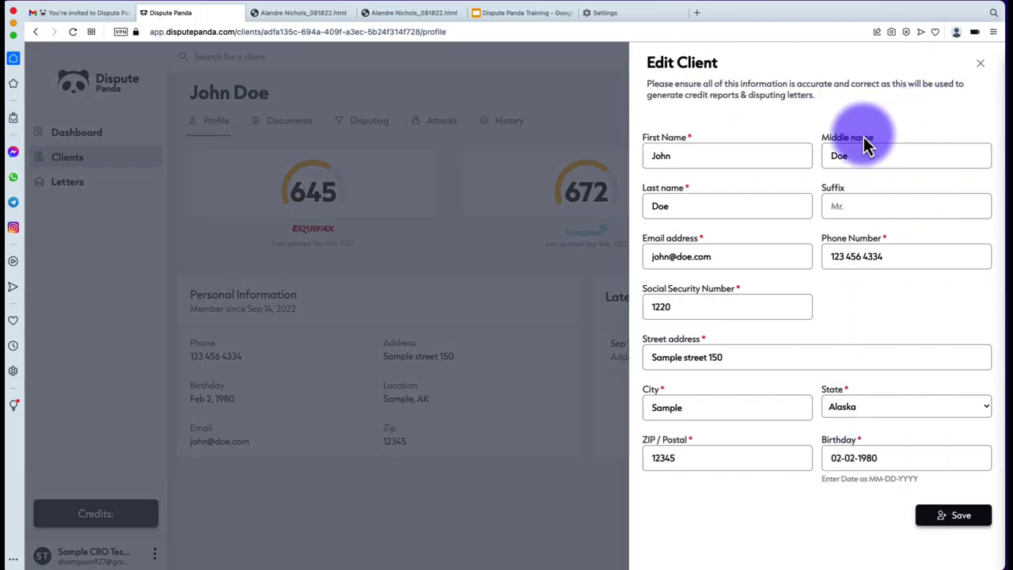
click(981, 63)
click(296, 131)
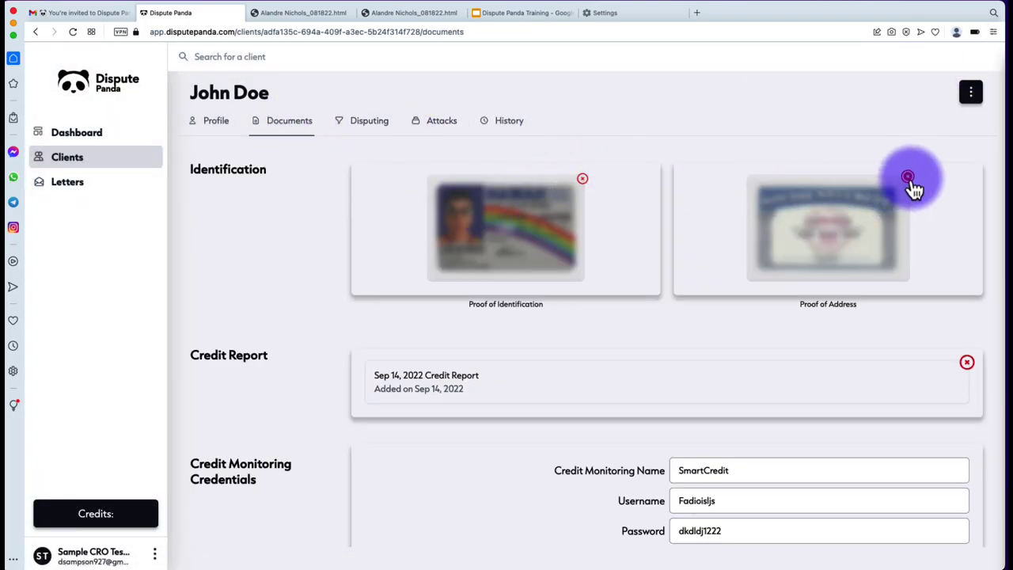
- View the proof of address image in its own tab, closing the two leftover credit report tabs
right_click(812, 228)
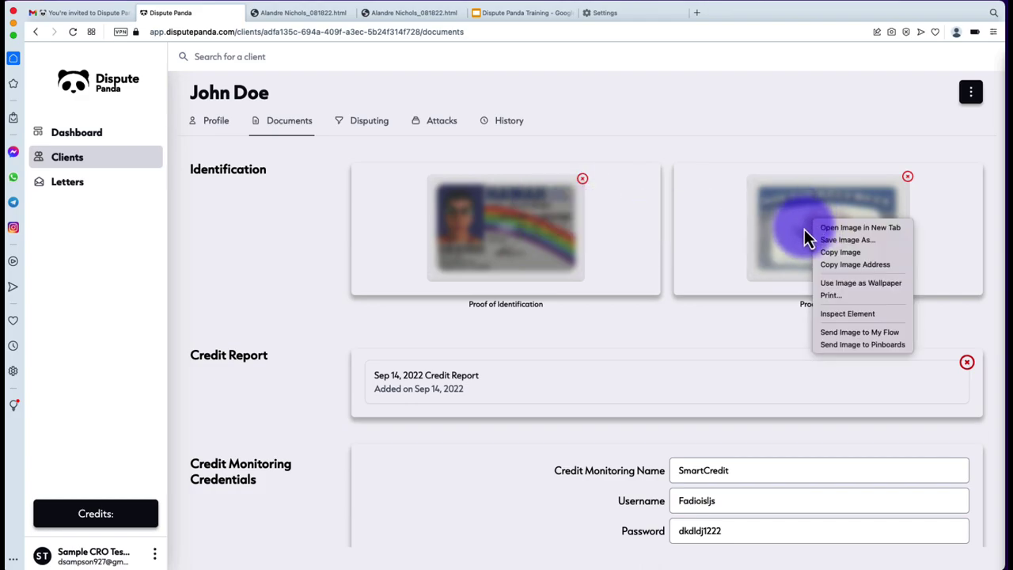
click(829, 228)
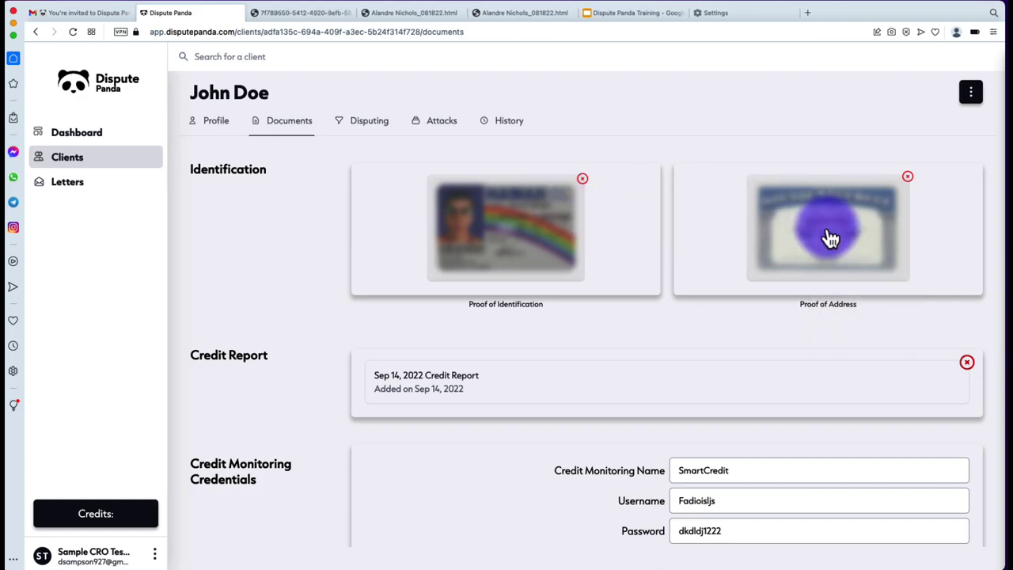
click(294, 14)
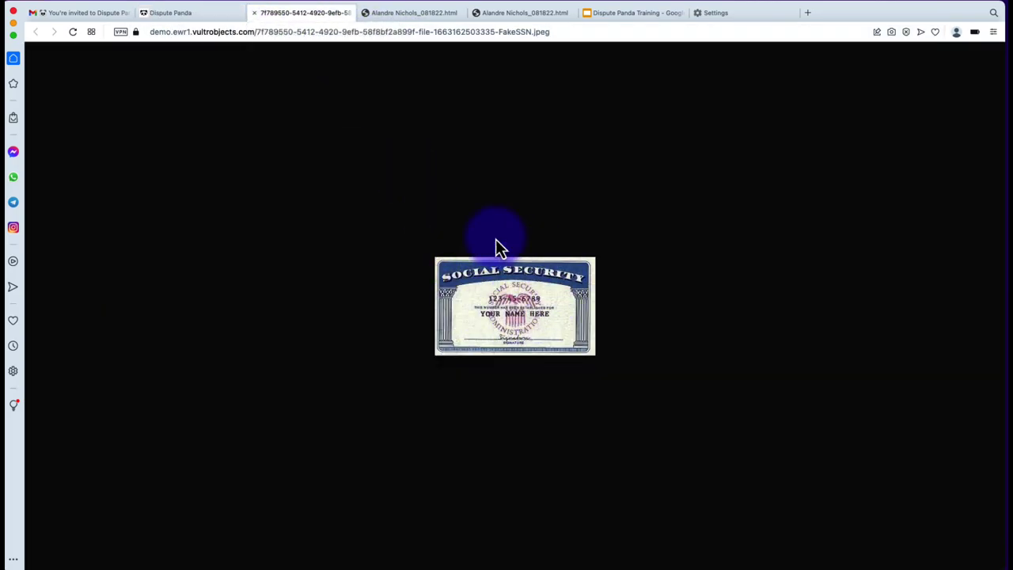
click(365, 14)
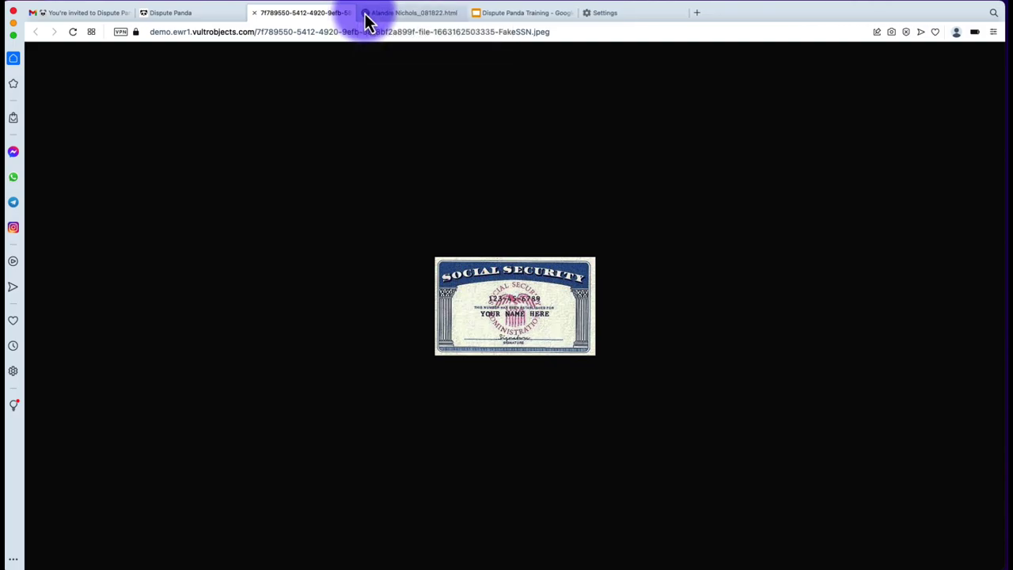
click(365, 14)
click(207, 14)
- View the driver licence ID image in its own tab, then return to the documents page
right_click(570, 256)
click(583, 262)
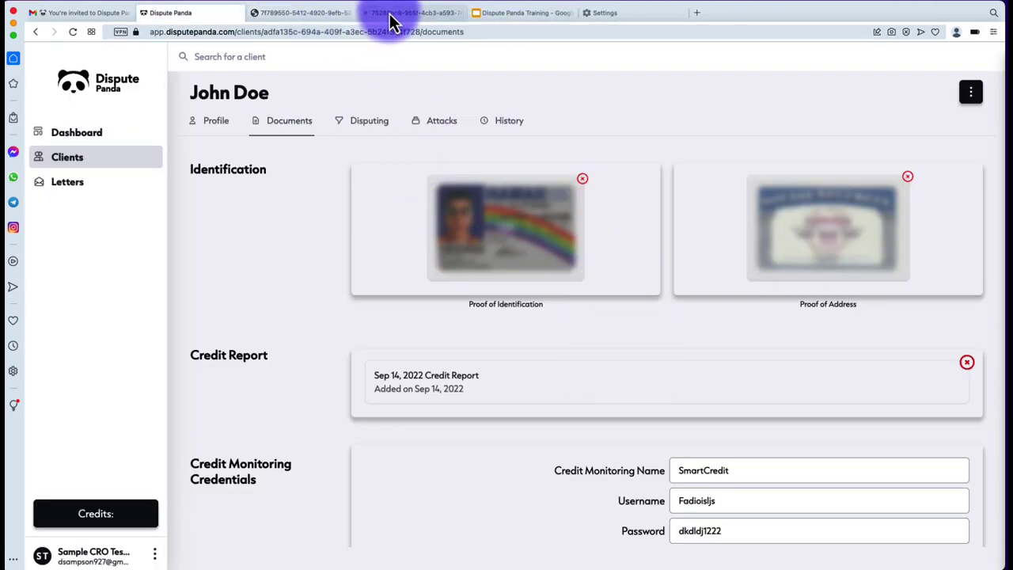
click(388, 13)
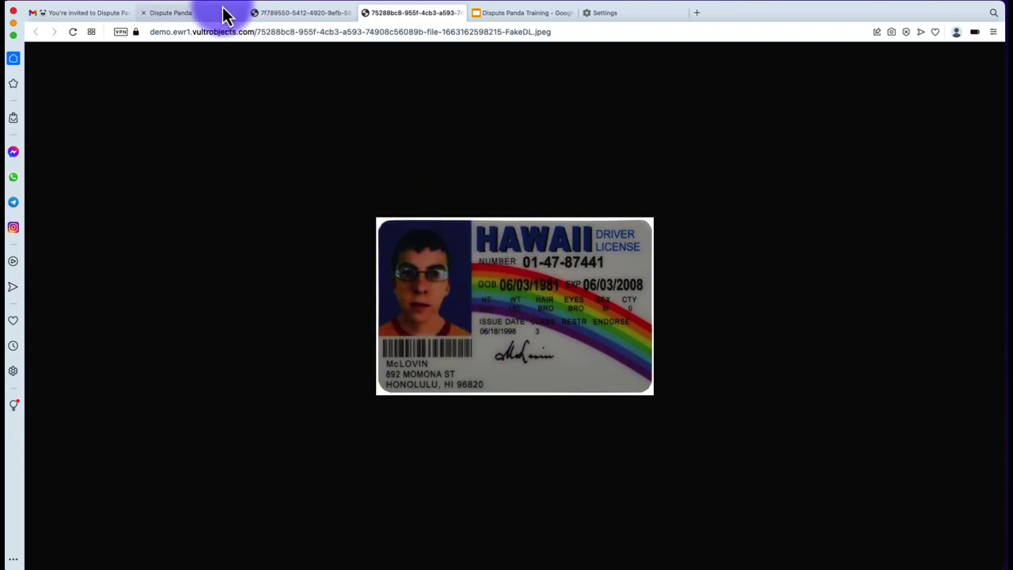
click(194, 16)
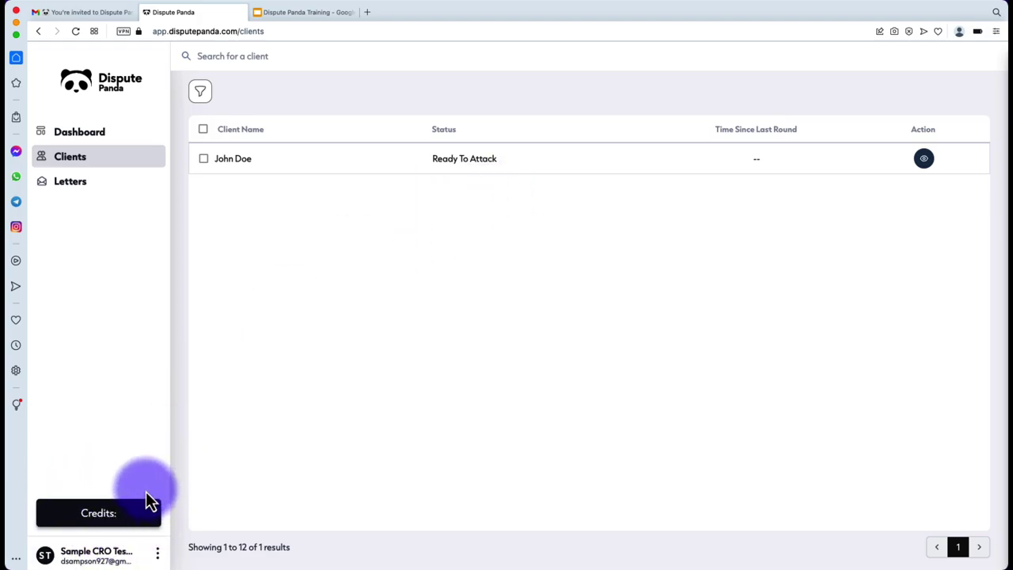
- Request 20 credits on the billing page after 17 falls below the minimum, and proceed to checkout
click(114, 527)
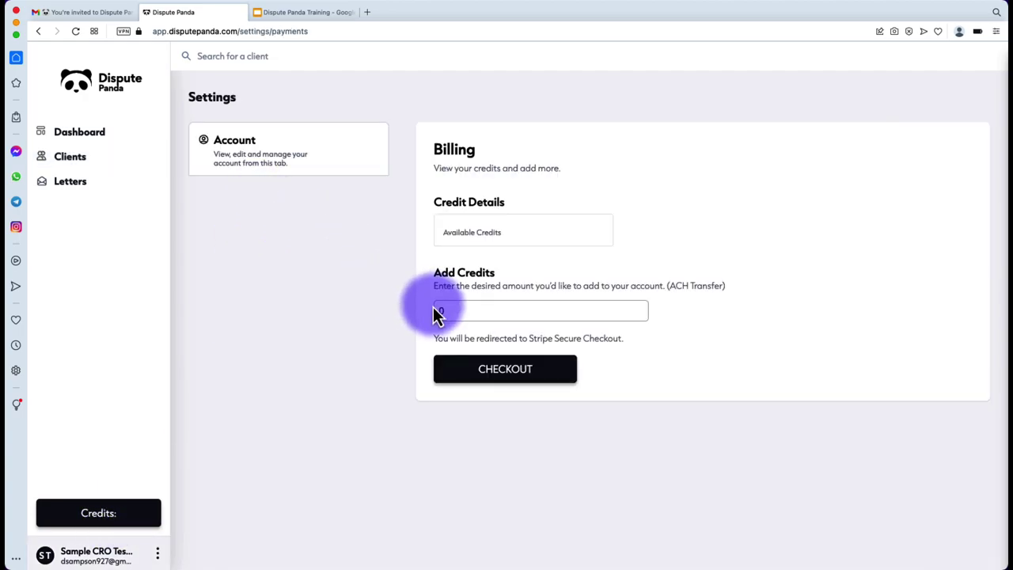
click(456, 313)
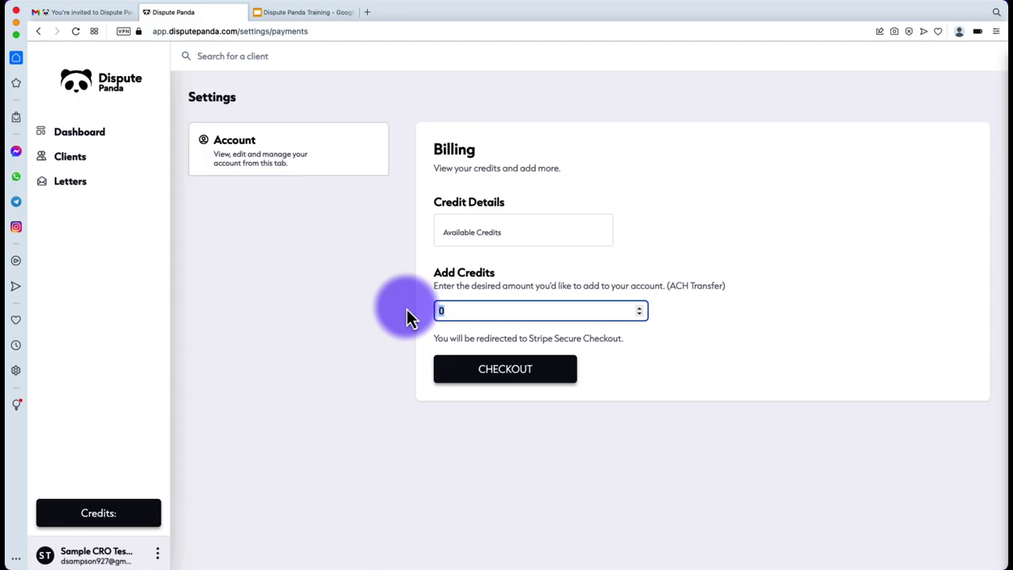
text(17)
click(491, 376)
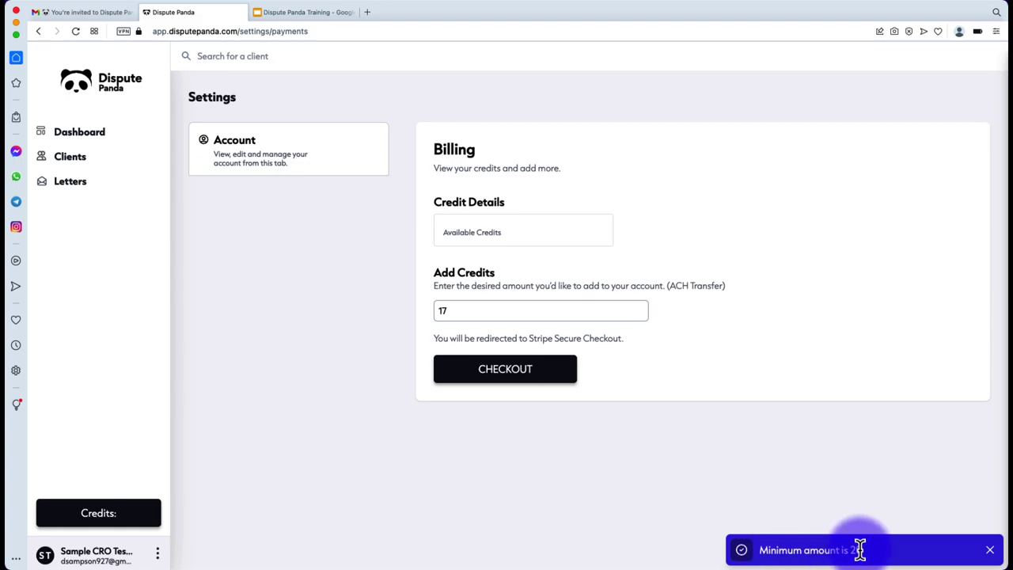
double_click(445, 312)
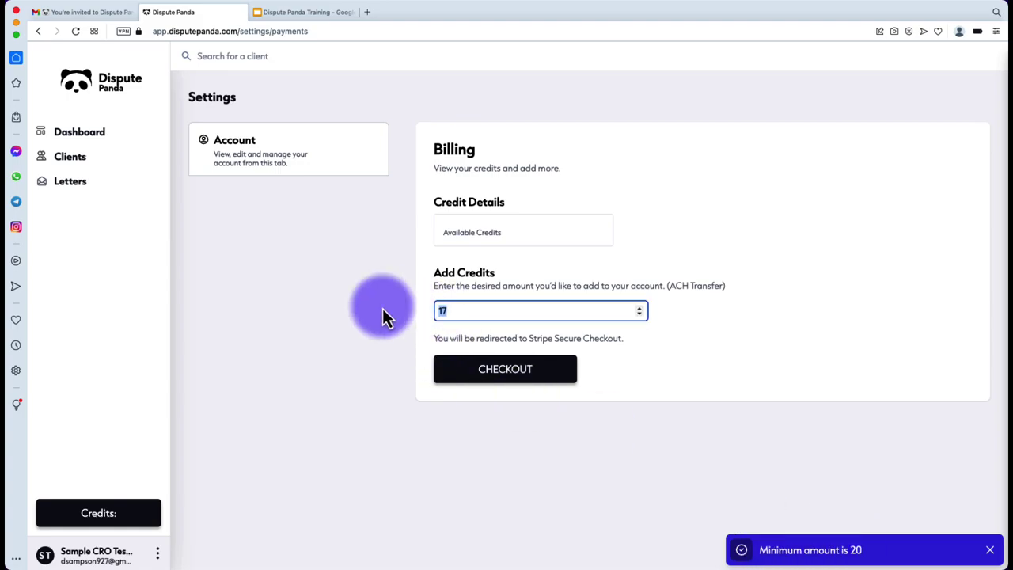
text(20)
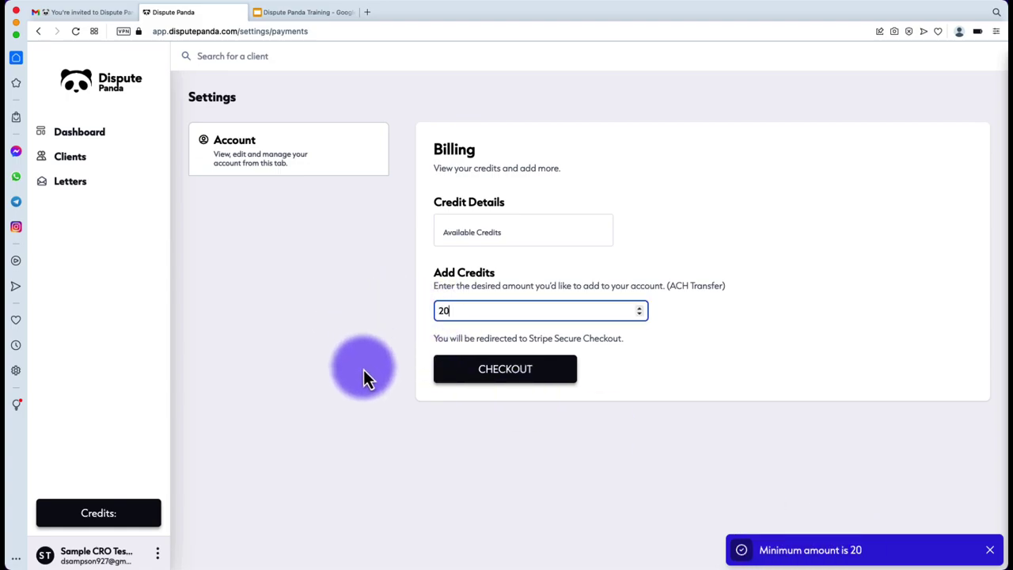
click(485, 381)
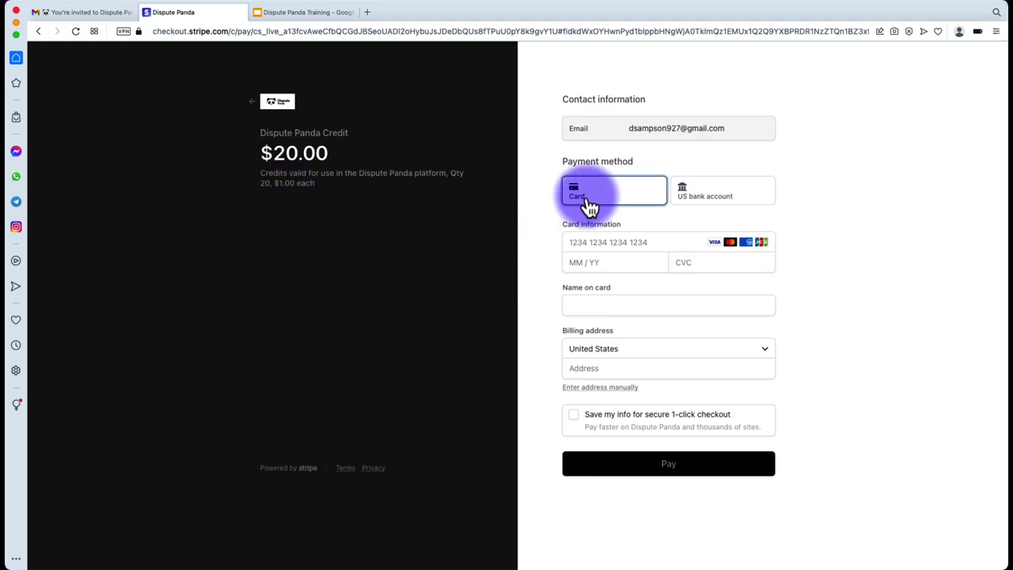
- Pay the $20.00 by card using the saved card details, declining to save card data
click(701, 199)
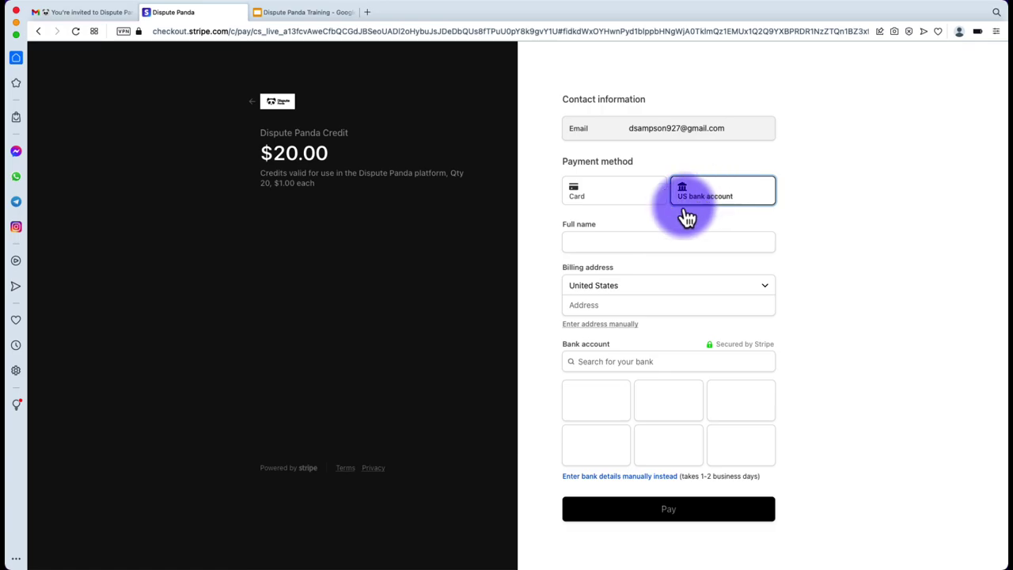
click(606, 198)
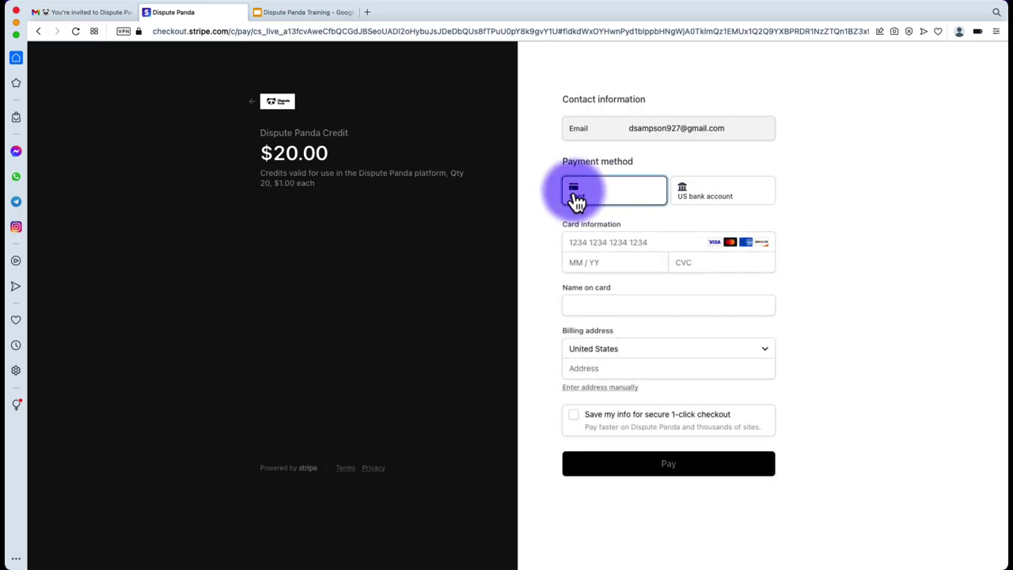
click(607, 236)
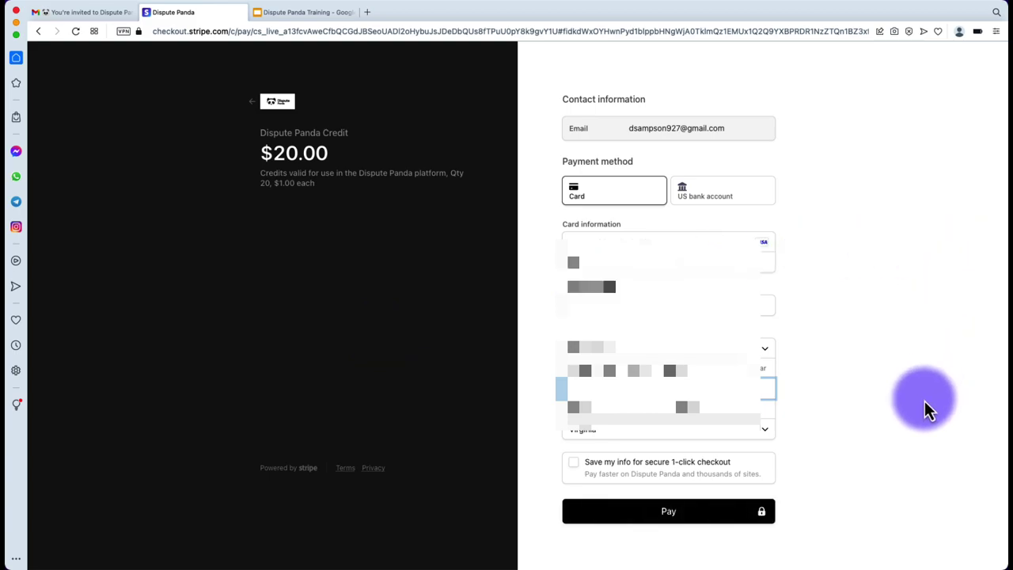
click(675, 515)
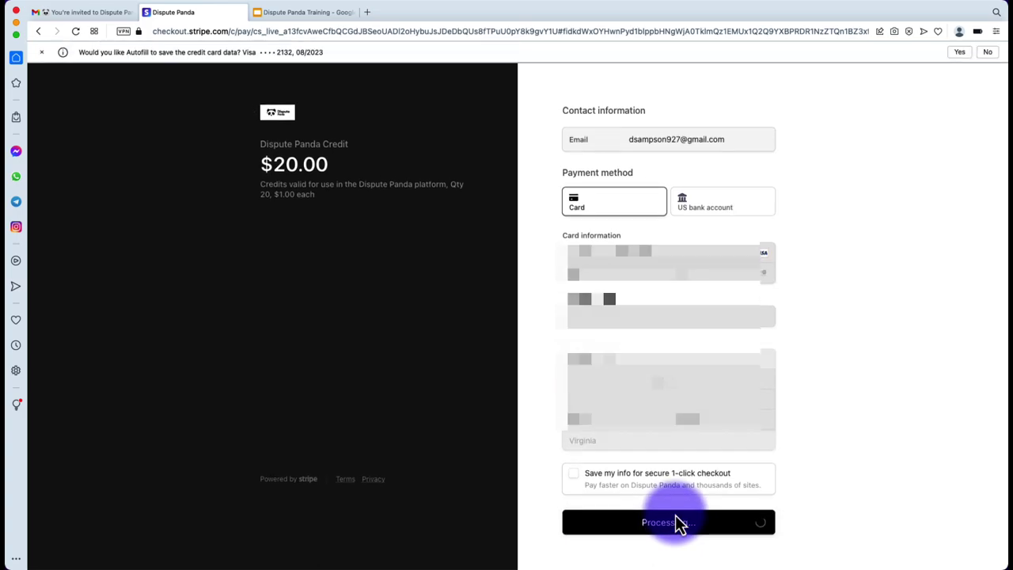
click(988, 52)
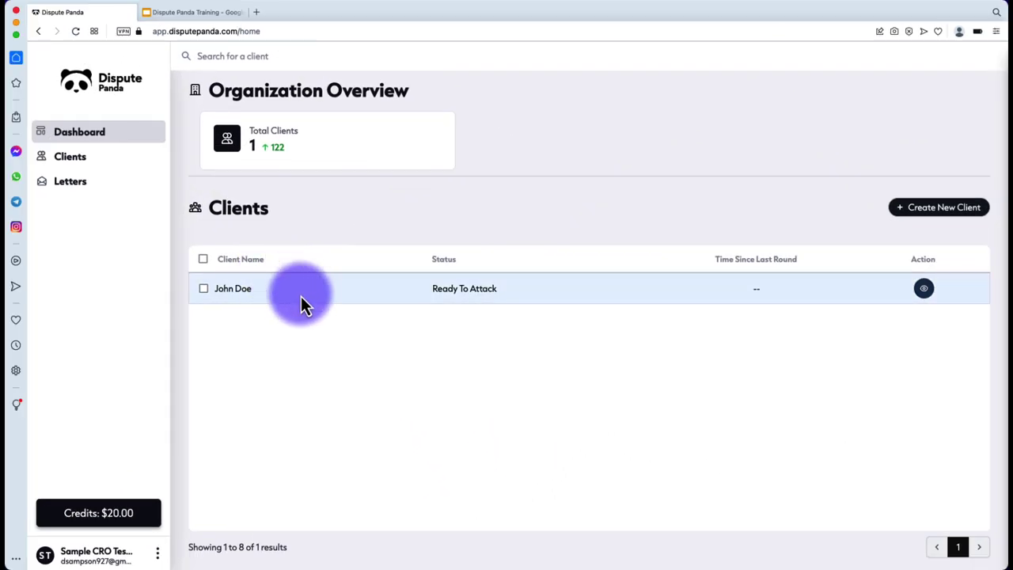
- Open the client's profile from the Dashboard showing scores 649 Equifax, 641 TransUnion, 627 Experian
click(923, 289)
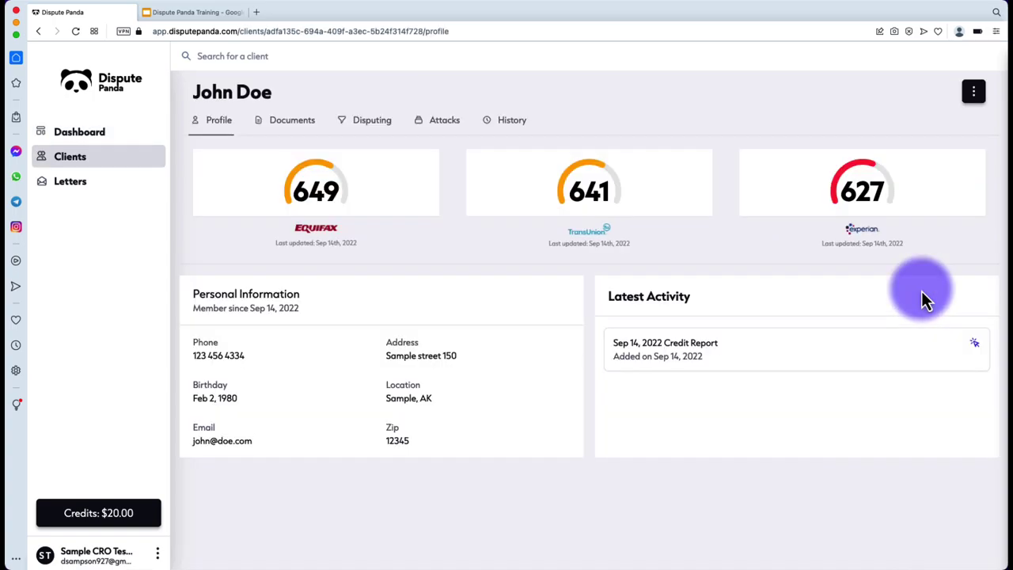
click(90, 139)
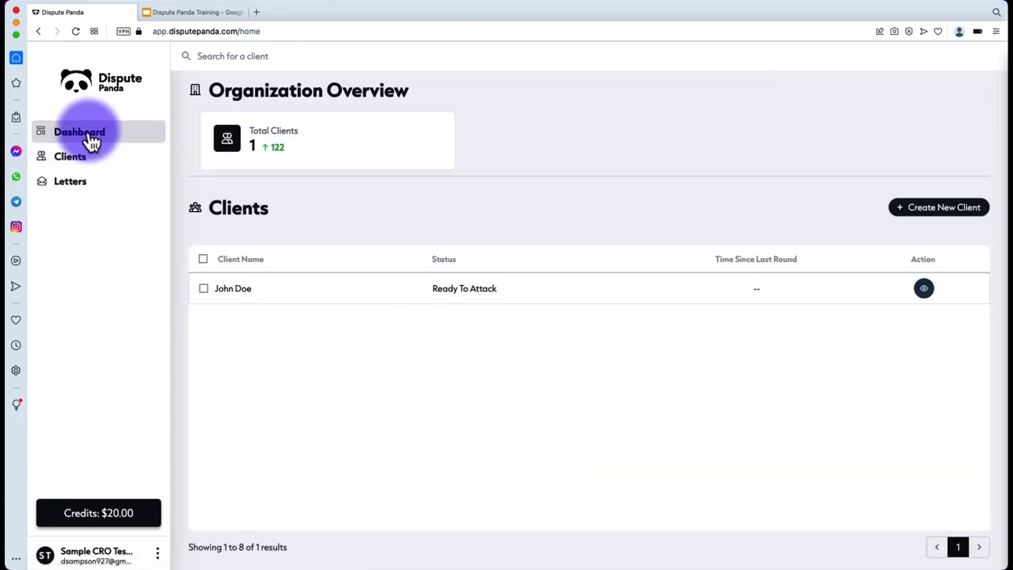
click(924, 290)
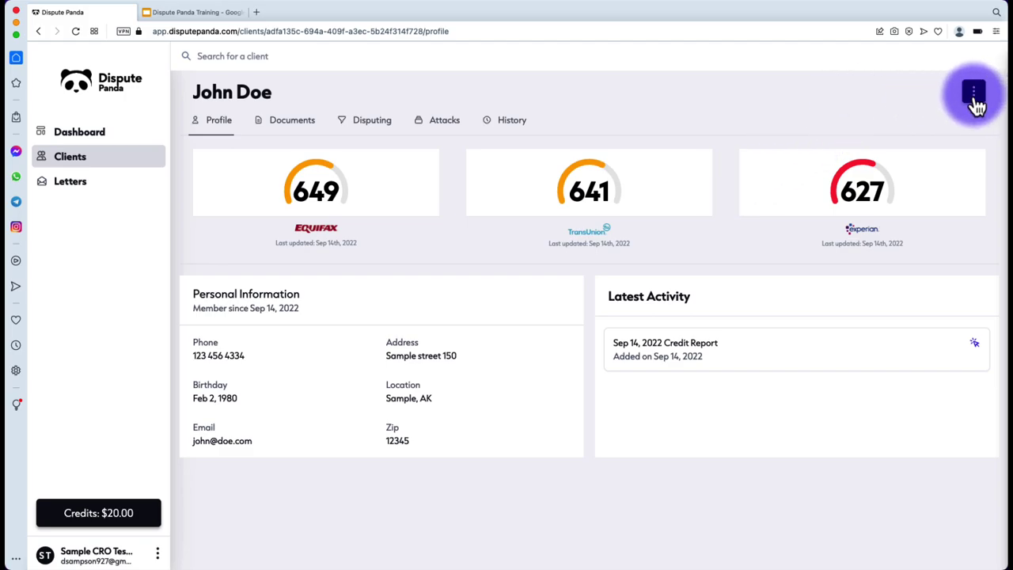
click(974, 95)
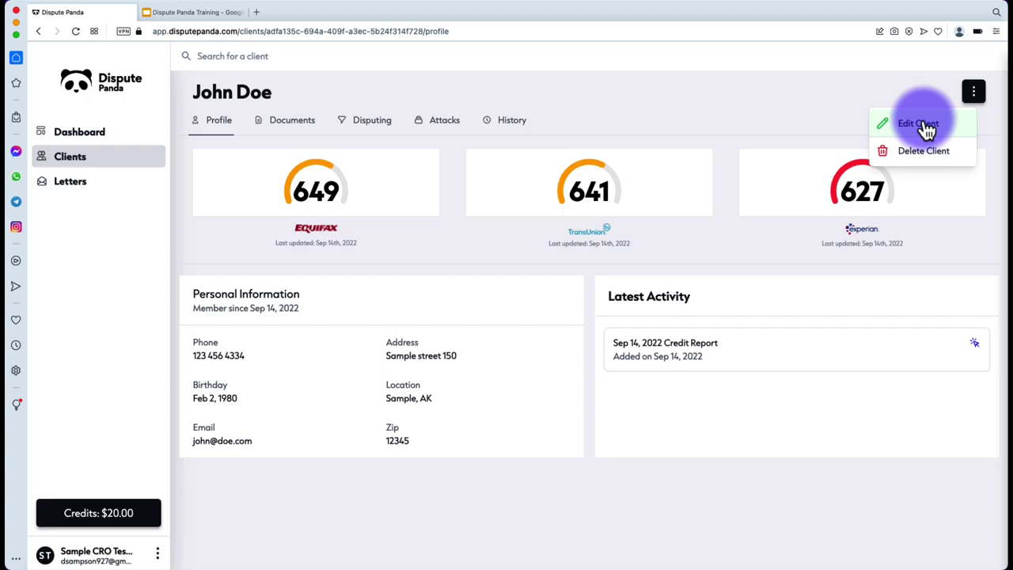
click(923, 125)
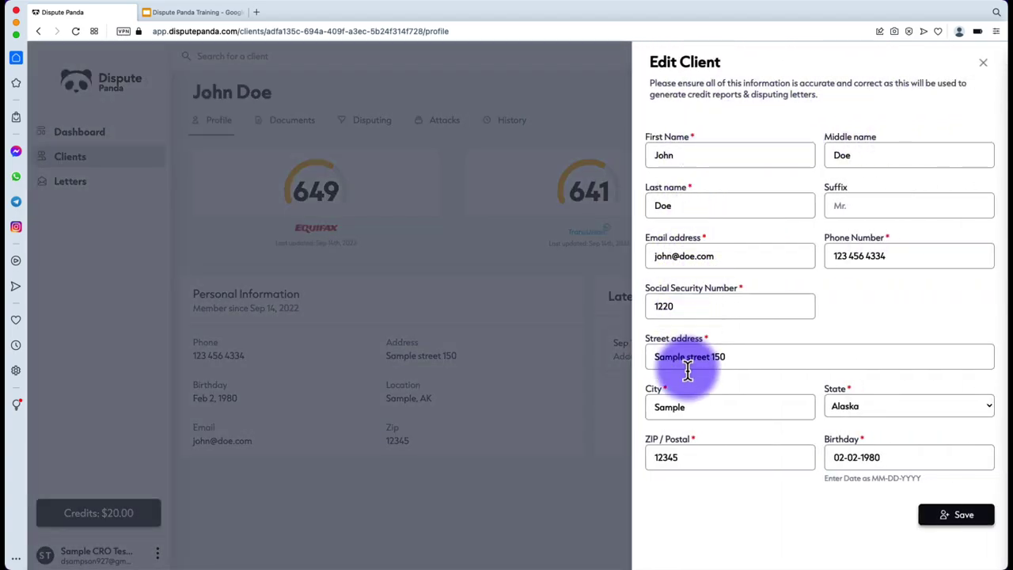
click(983, 63)
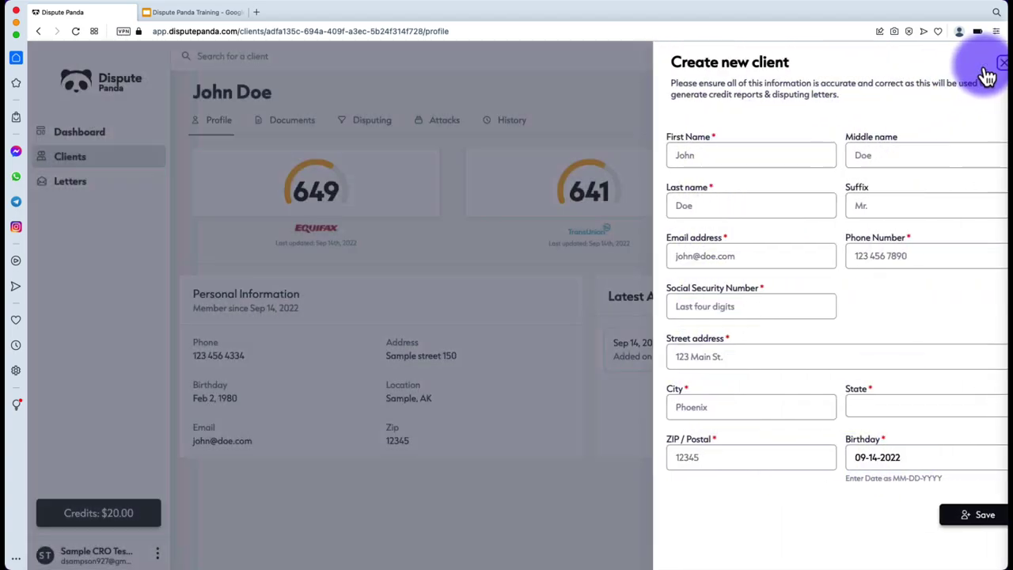
click(974, 92)
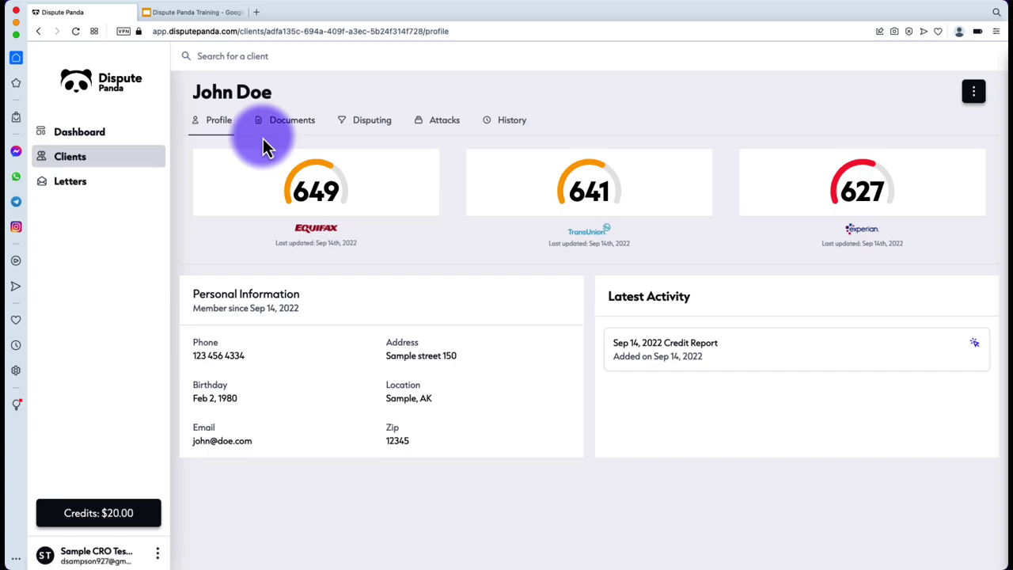
click(283, 134)
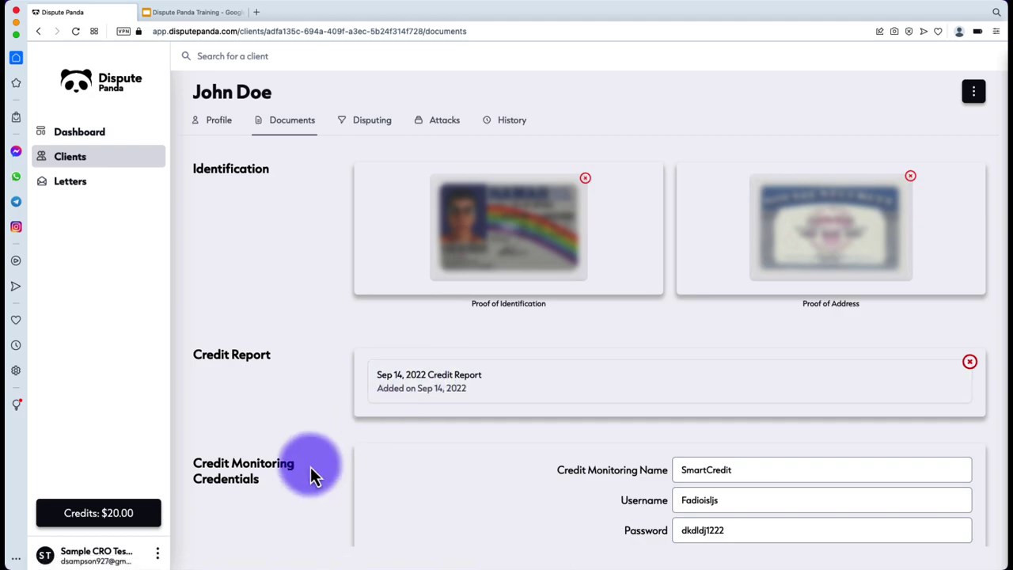
scroll(312, 475, down, 1)
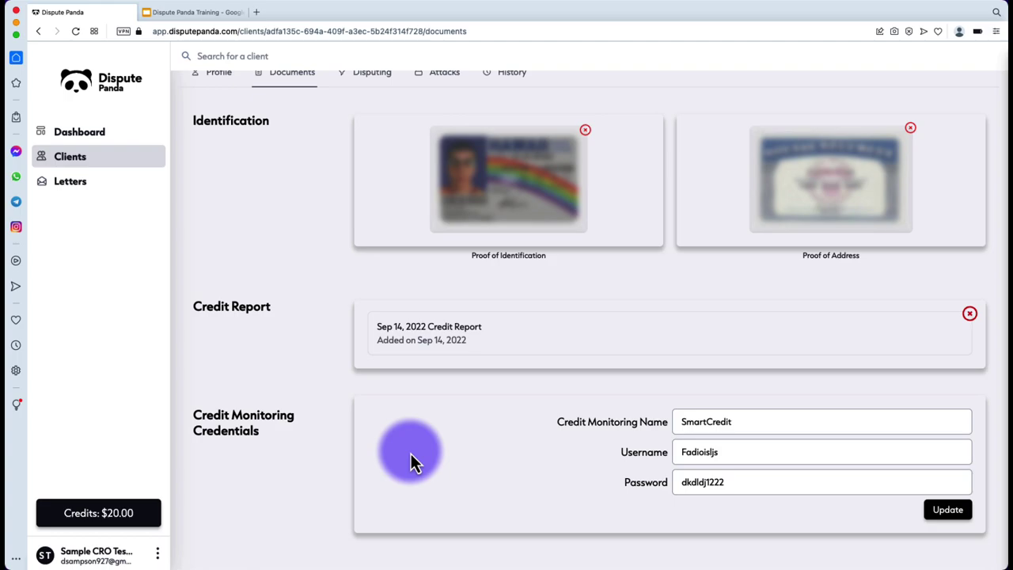
scroll(411, 462, up, 1)
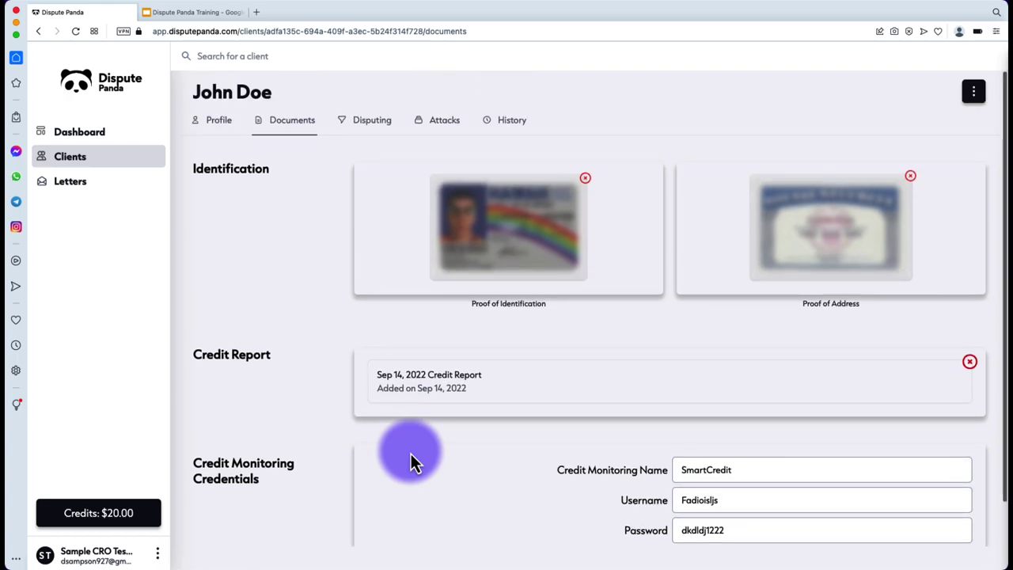
right_click(501, 245)
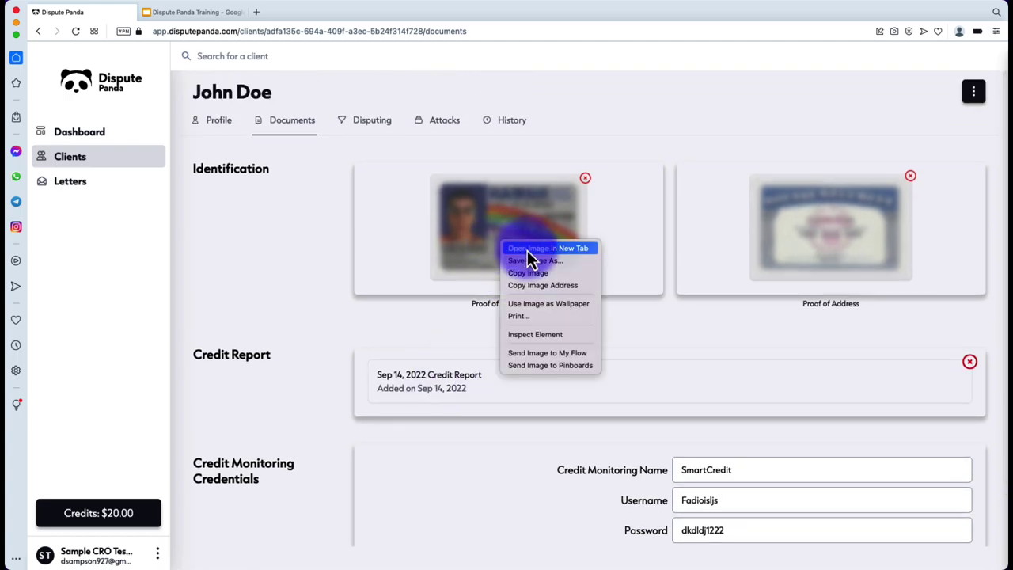
click(530, 250)
click(197, 13)
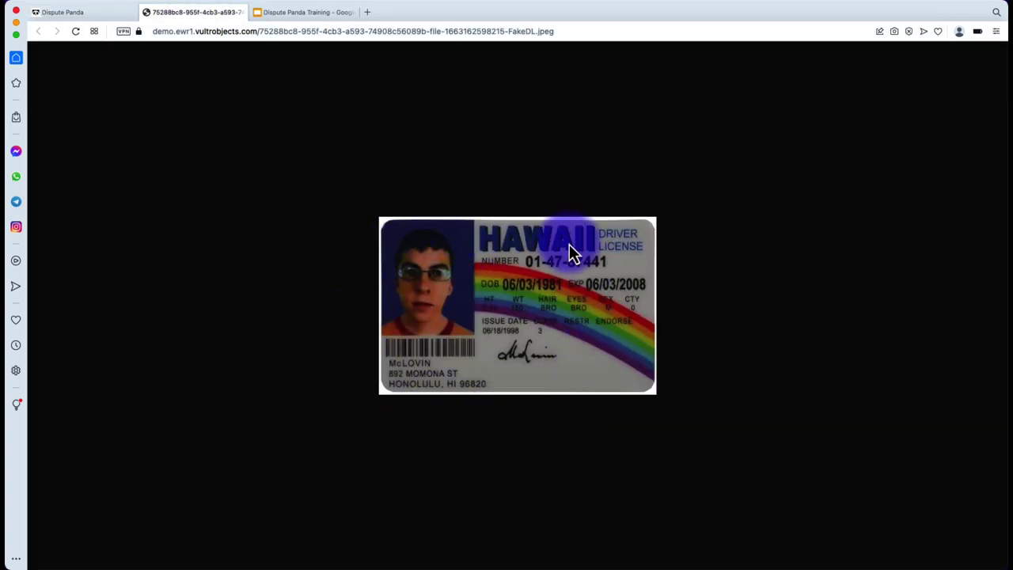
click(101, 16)
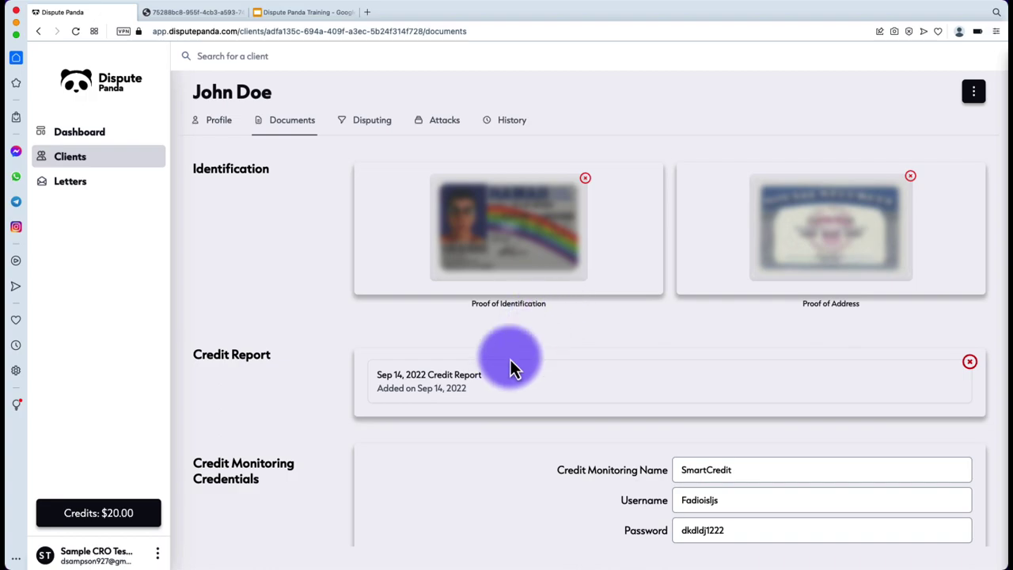
click(439, 394)
scroll(265, 310, down, 10)
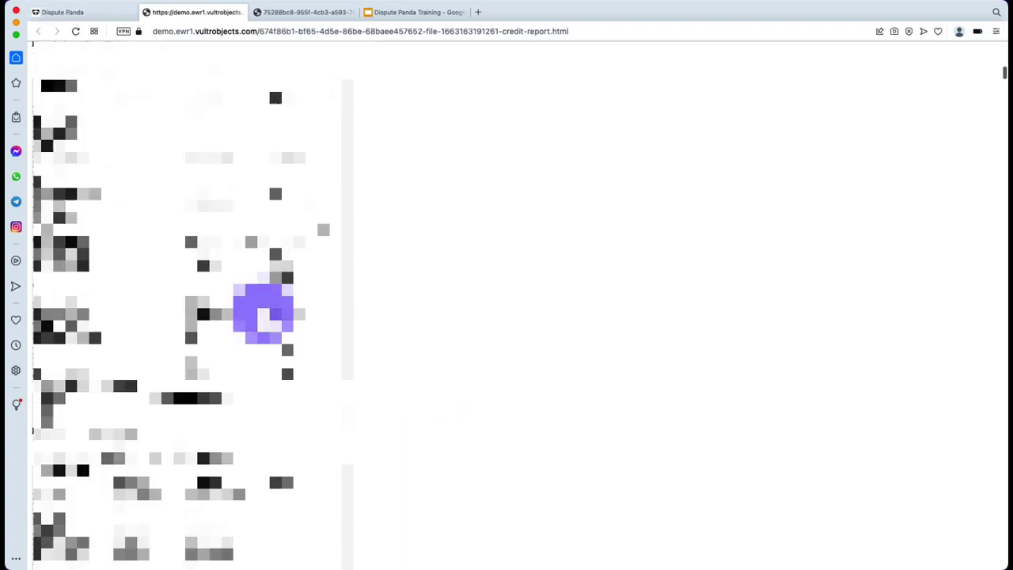
scroll(263, 313, down, 10)
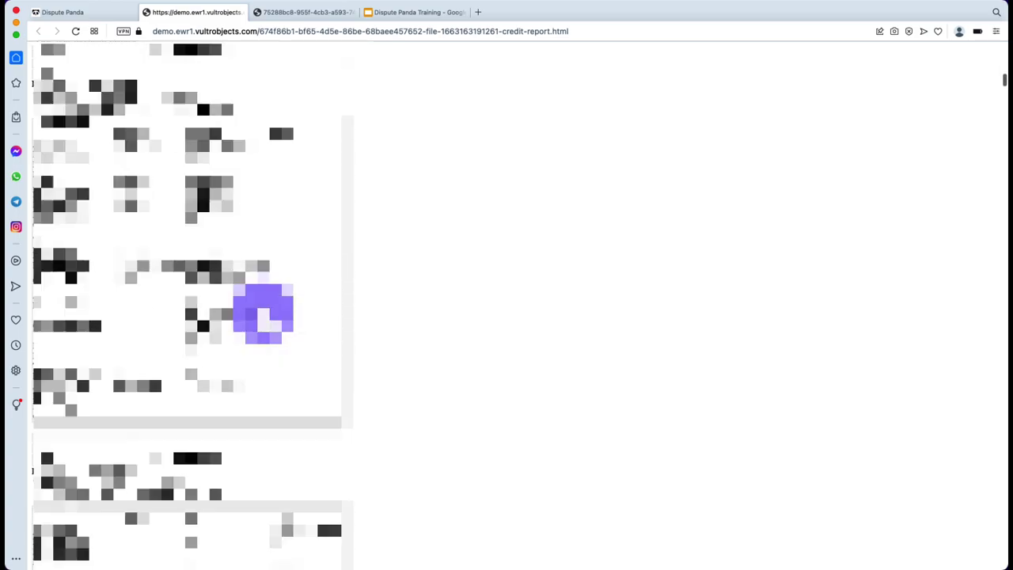
scroll(263, 314, down, 10)
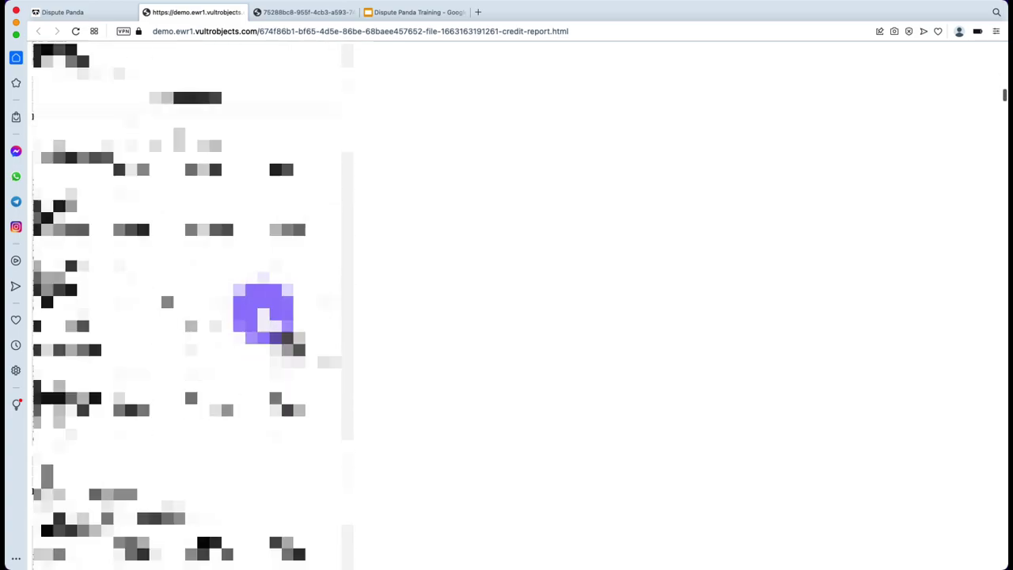
scroll(263, 314, down, 5)
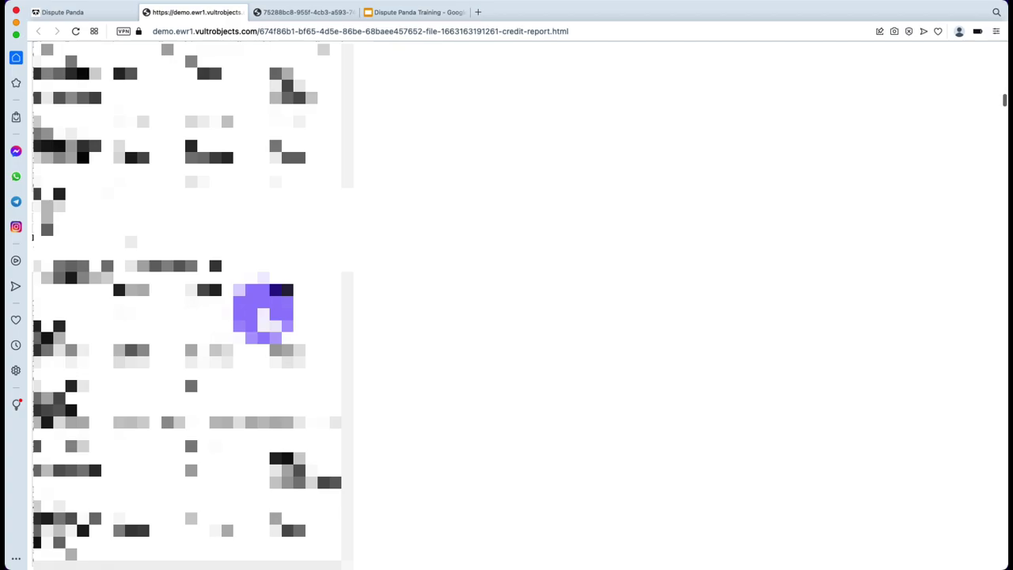
scroll(263, 313, down, 10)
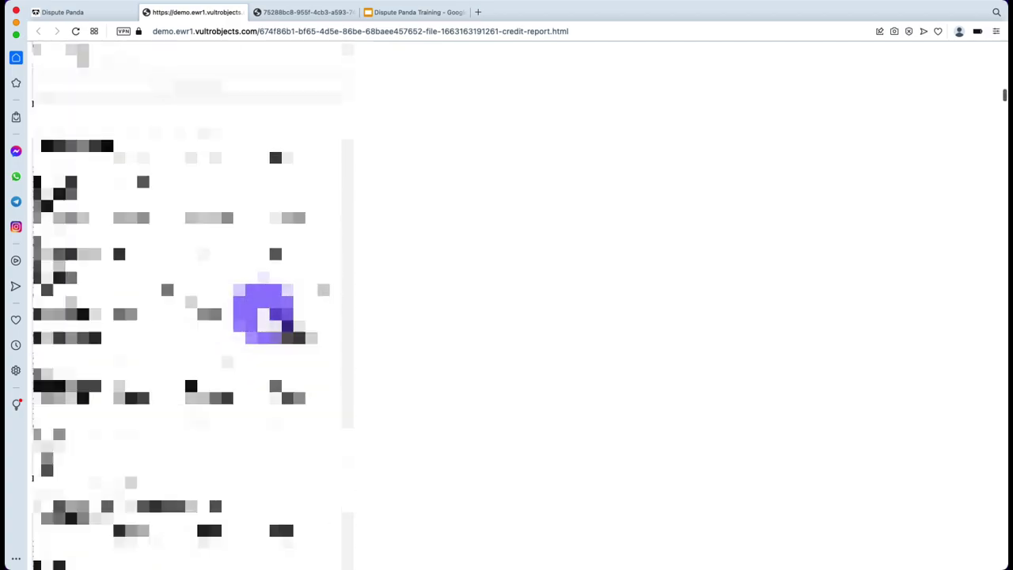
scroll(262, 314, up, 10)
scroll(263, 314, up, 3)
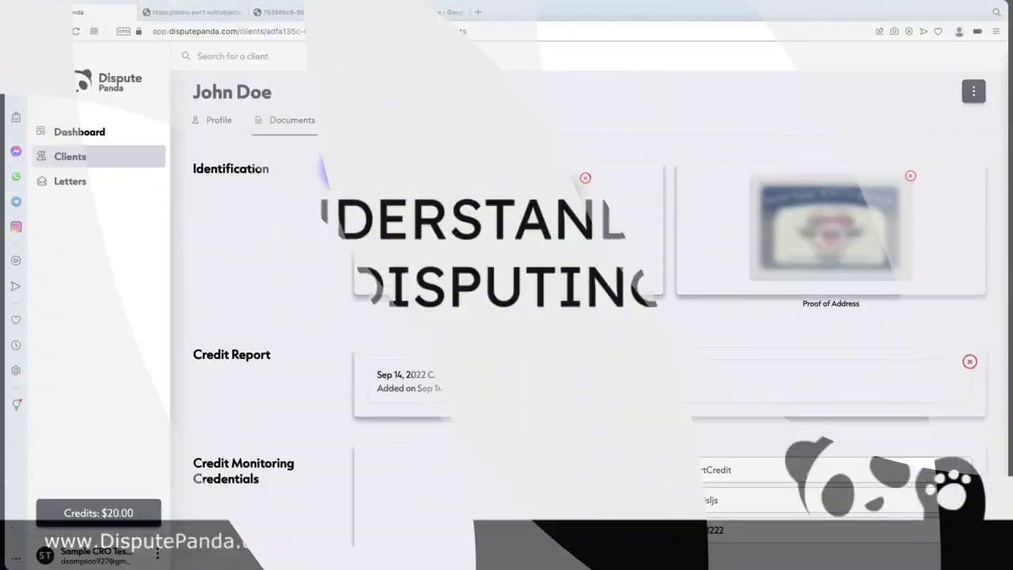
- Switch to the client's Disputing tab showing 13 inquiries and 6 pre-selected public records
click(364, 125)
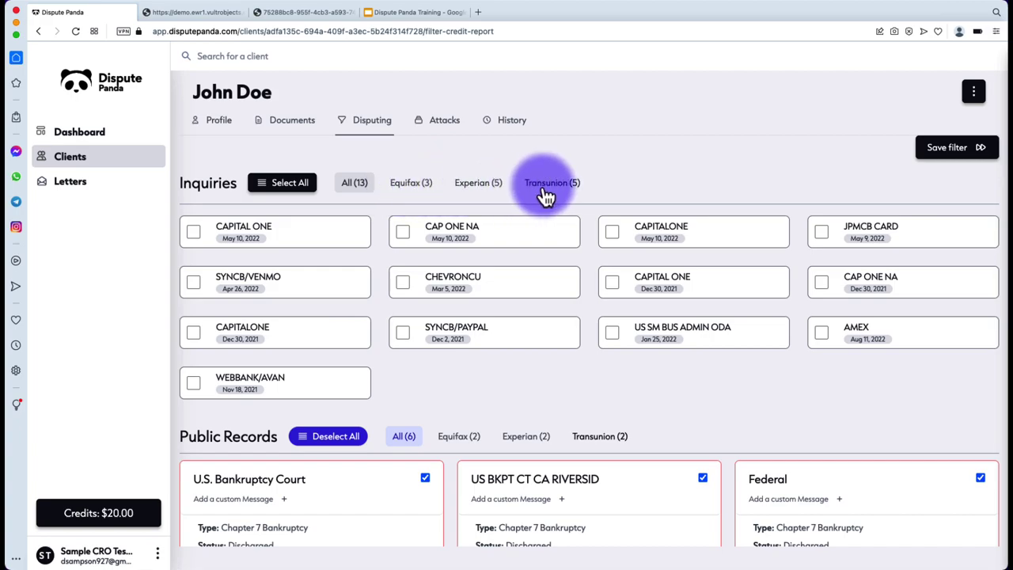
click(418, 192)
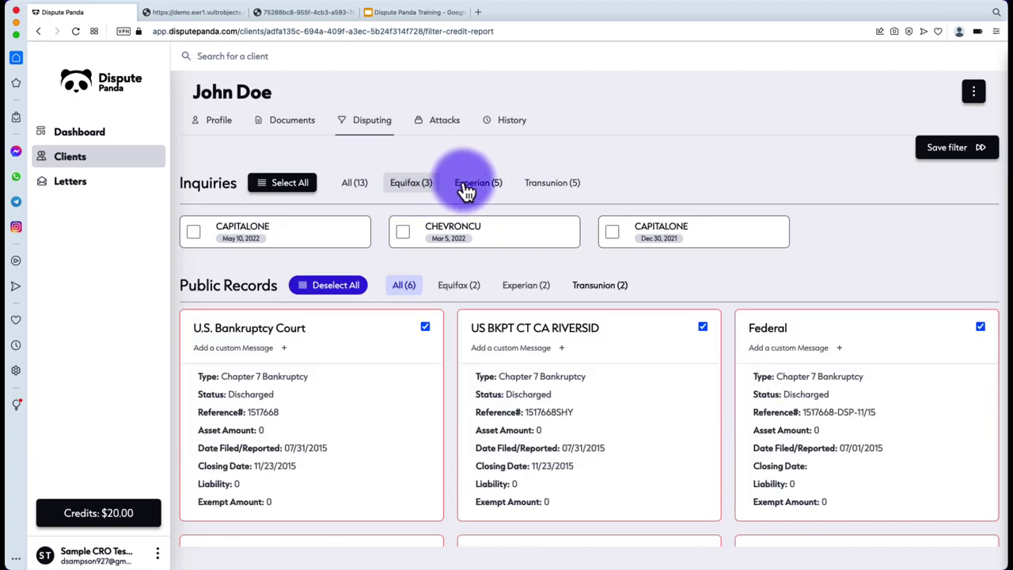
click(475, 189)
click(546, 190)
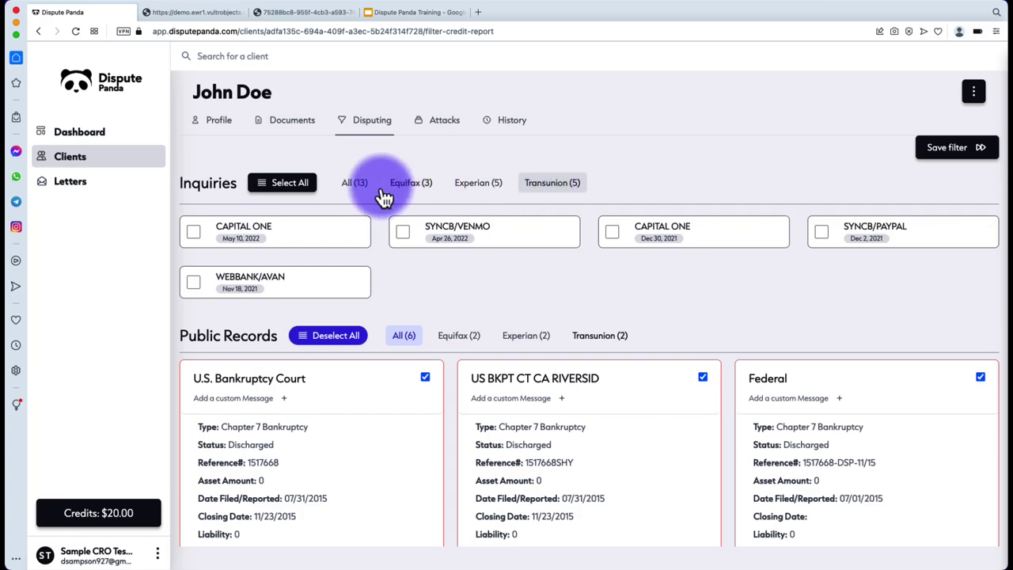
click(356, 188)
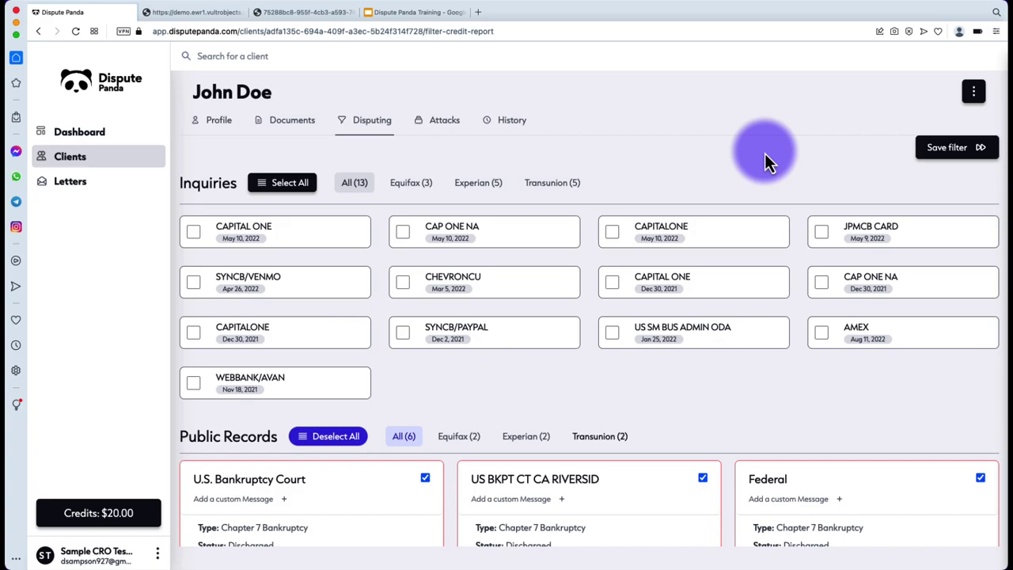
scroll(535, 321, down, 4)
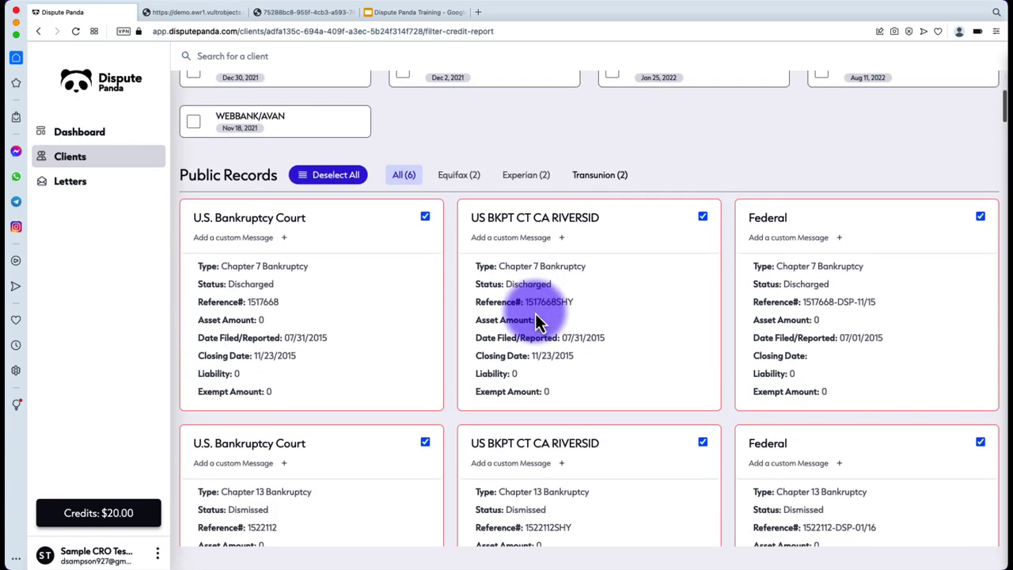
scroll(247, 418, down, 1)
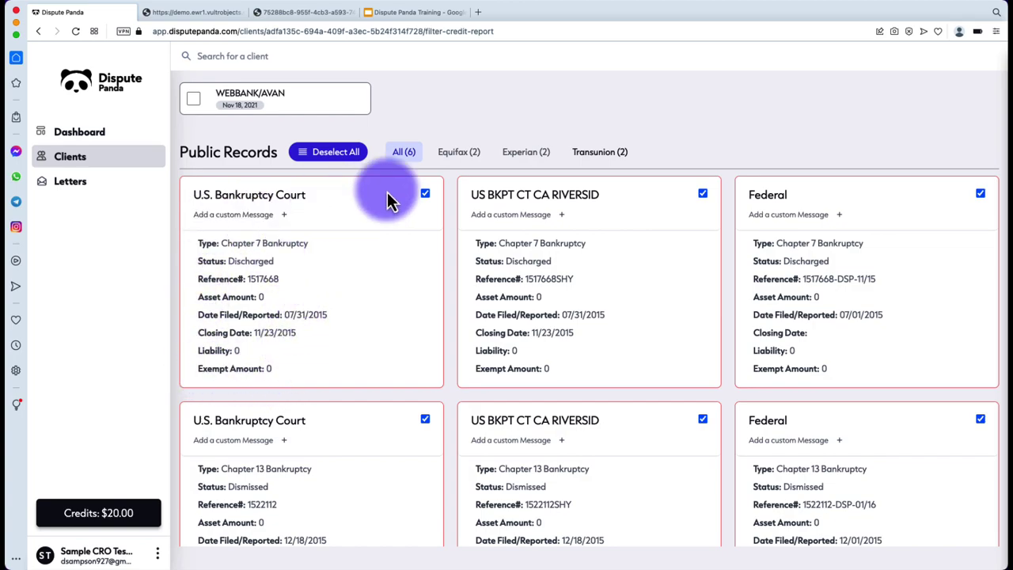
click(457, 155)
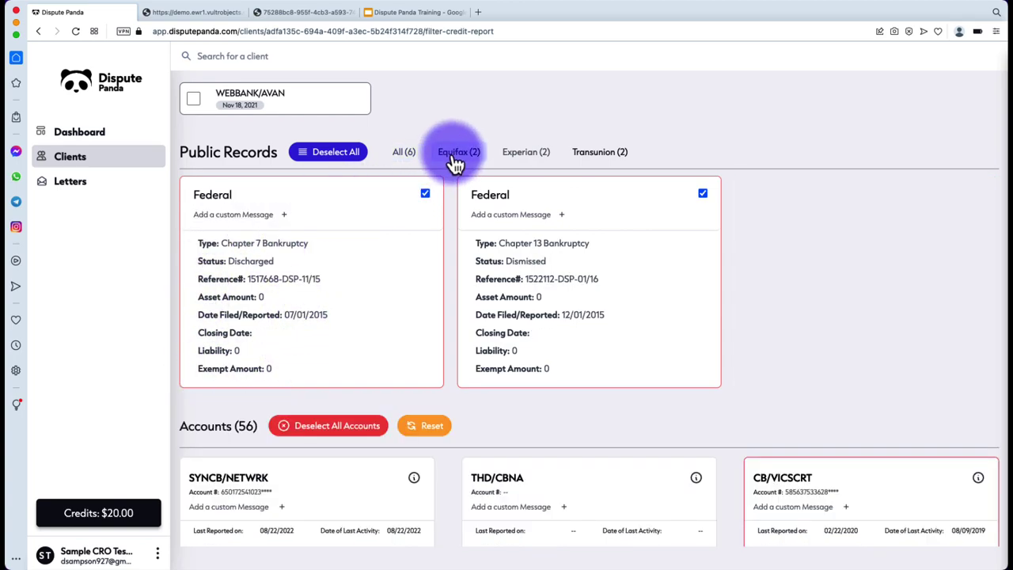
click(520, 162)
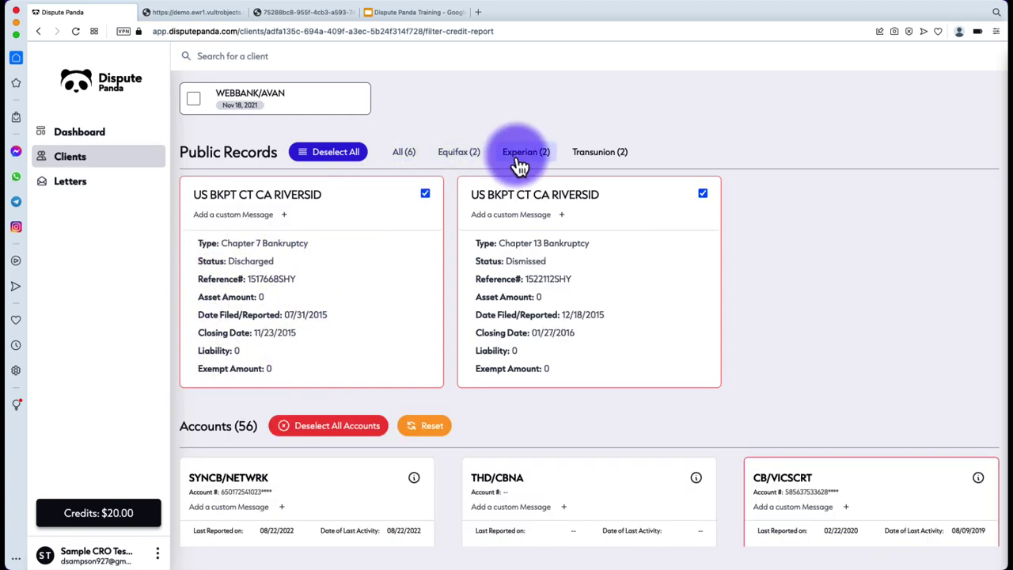
click(592, 162)
click(405, 158)
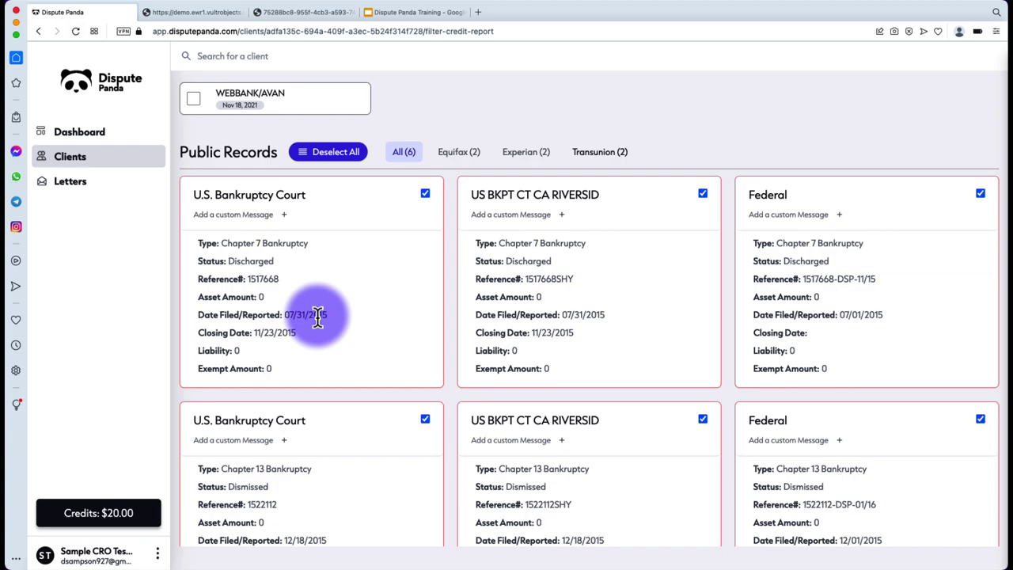
scroll(321, 308, down, 5)
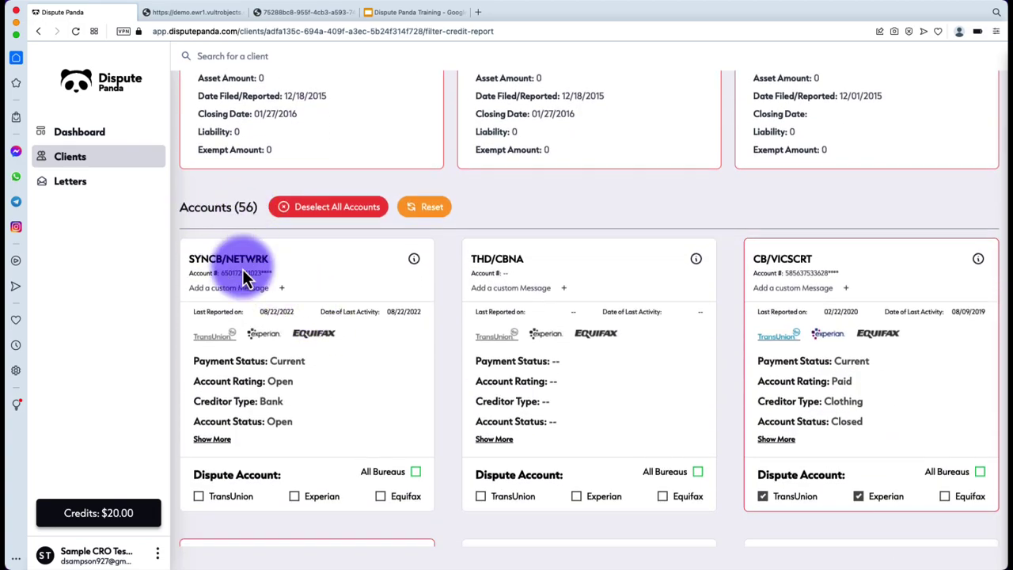
scroll(245, 277, down, 3)
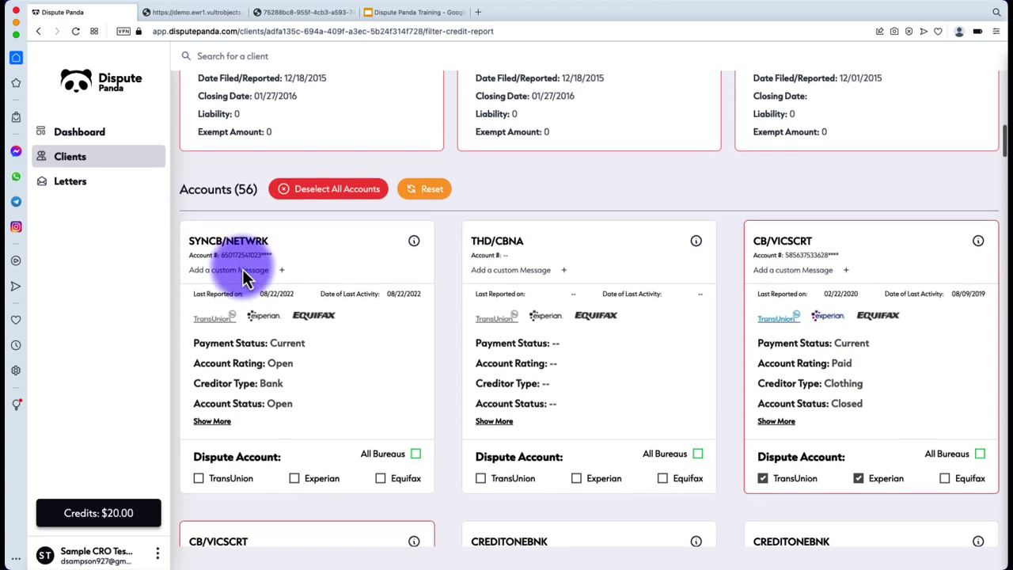
scroll(245, 277, down, 4)
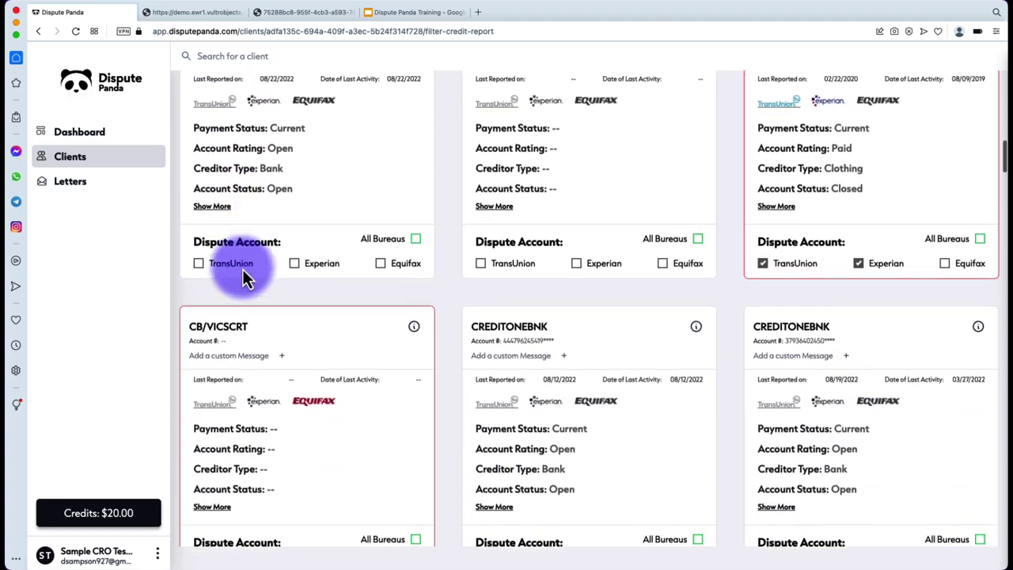
scroll(245, 277, down, 3)
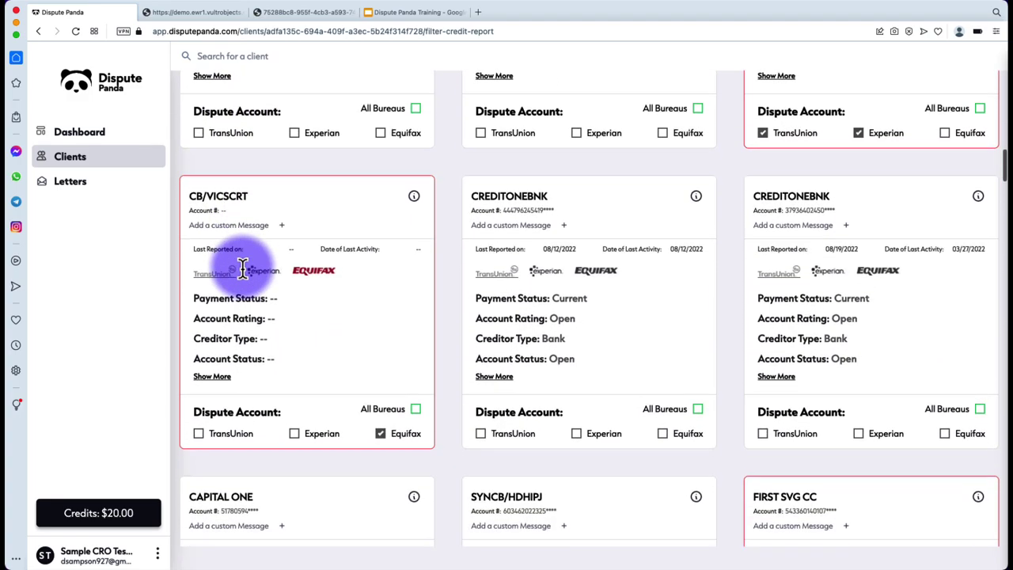
scroll(244, 269, down, 5)
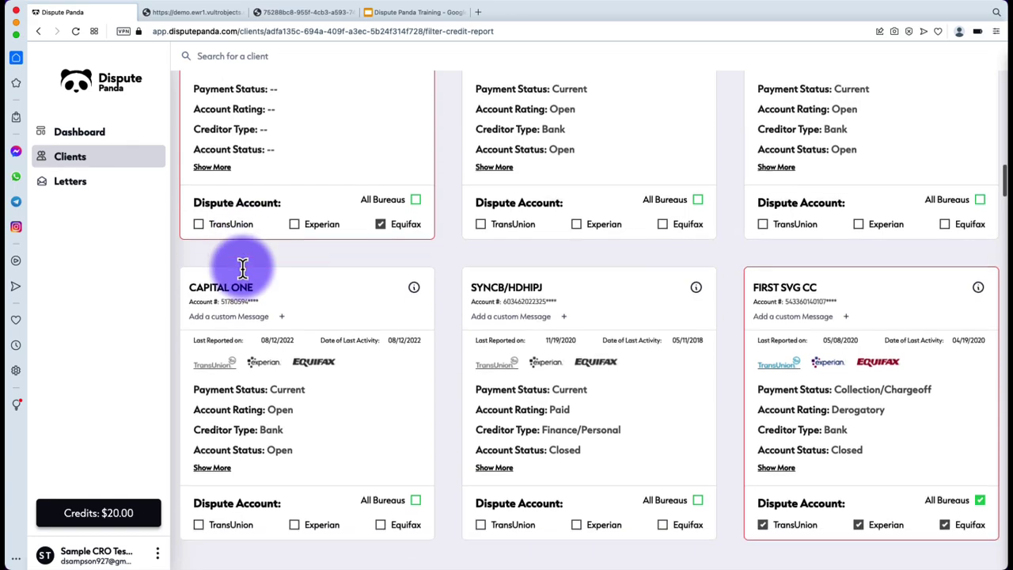
scroll(243, 270, down, 4)
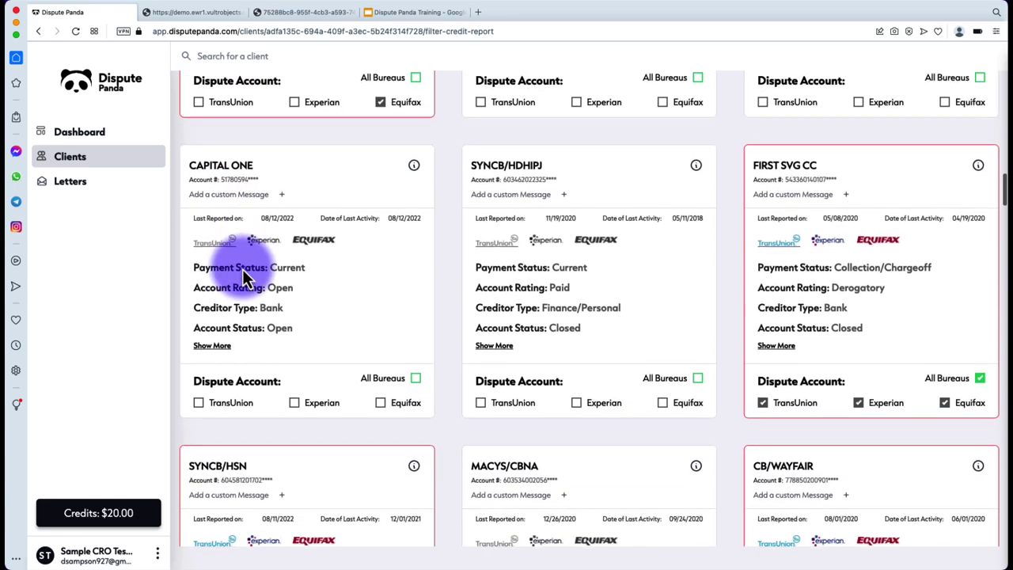
scroll(245, 277, down, 2)
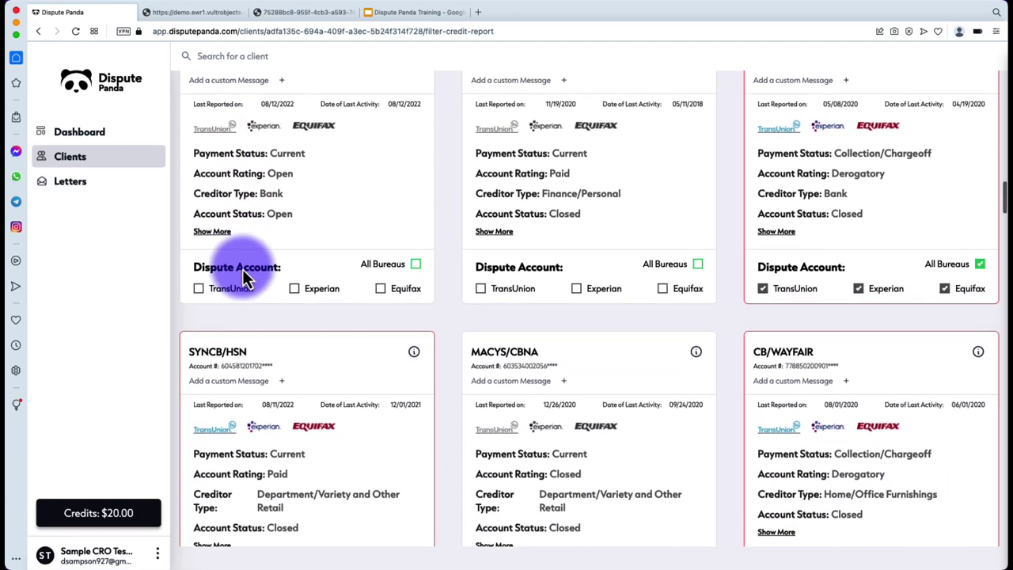
scroll(244, 273, down, 1)
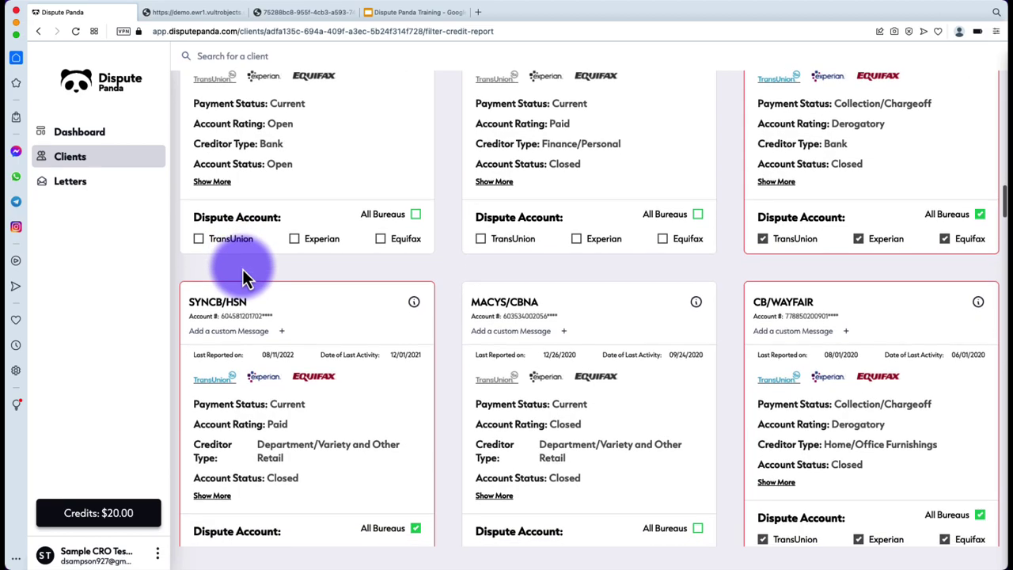
scroll(246, 278, down, 6)
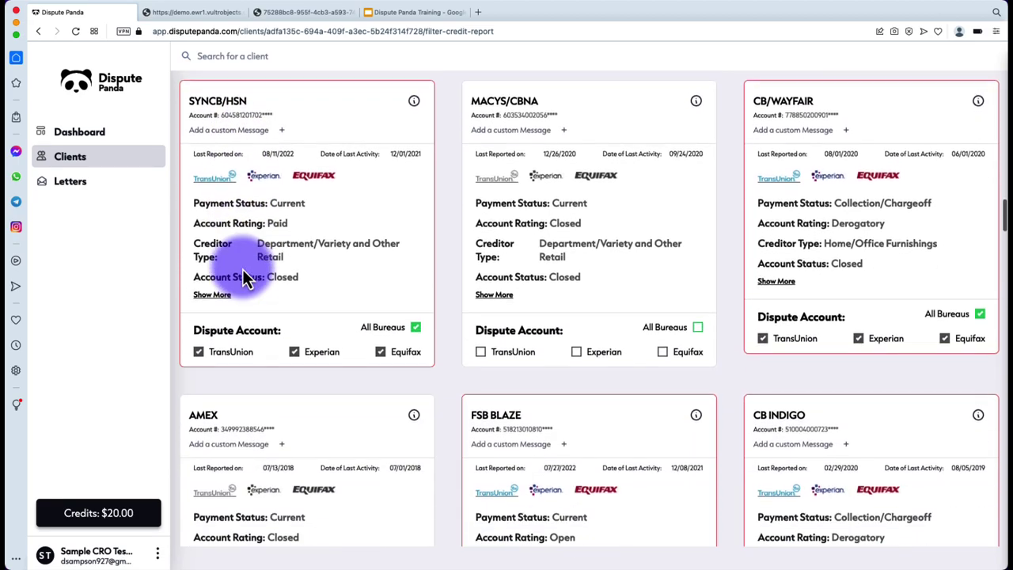
scroll(244, 277, down, 4)
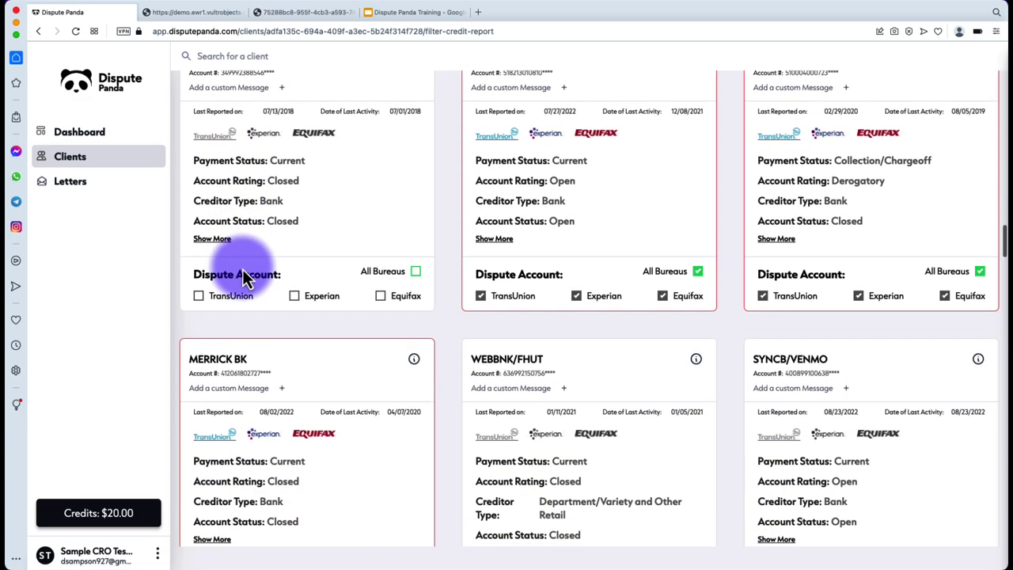
scroll(244, 278, down, 5)
scroll(244, 277, down, 20)
scroll(244, 277, up, 20)
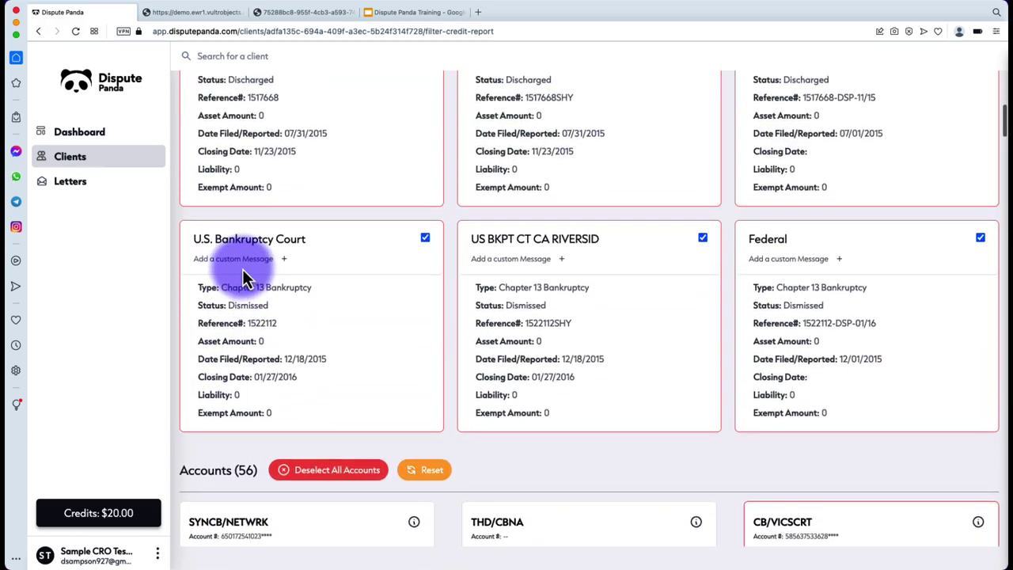
scroll(244, 277, up, 1)
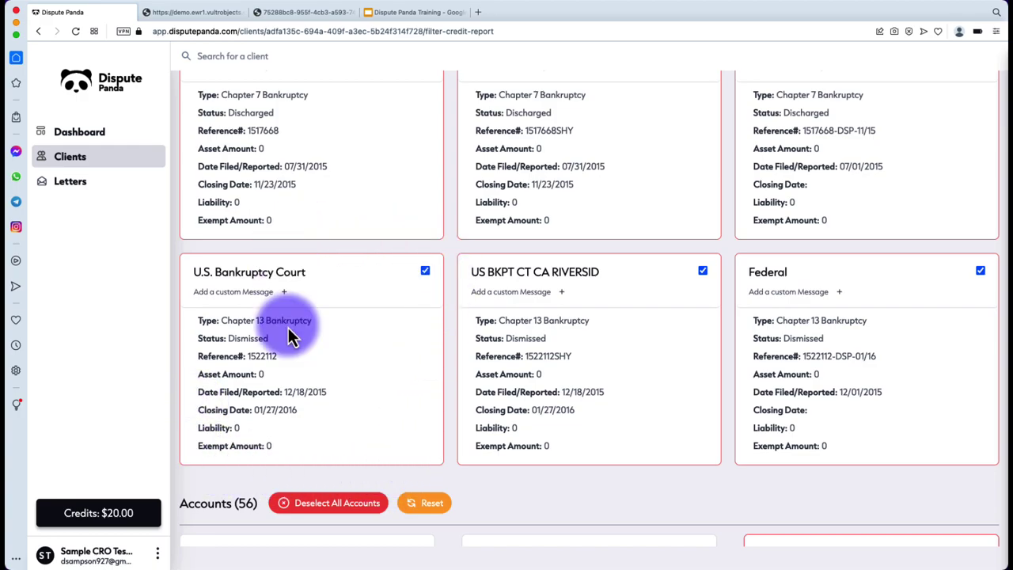
scroll(294, 372, down, 5)
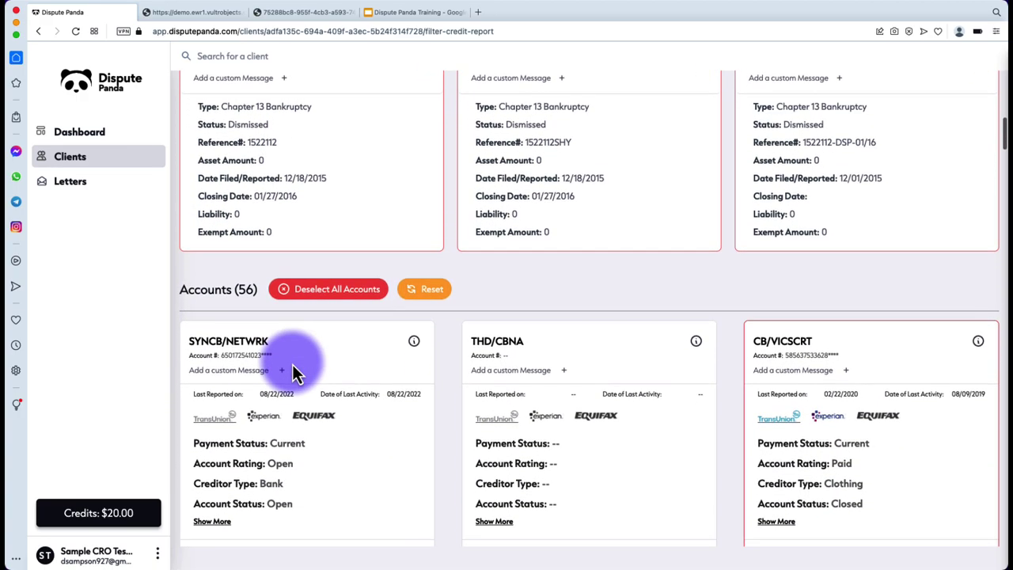
scroll(294, 372, down, 1)
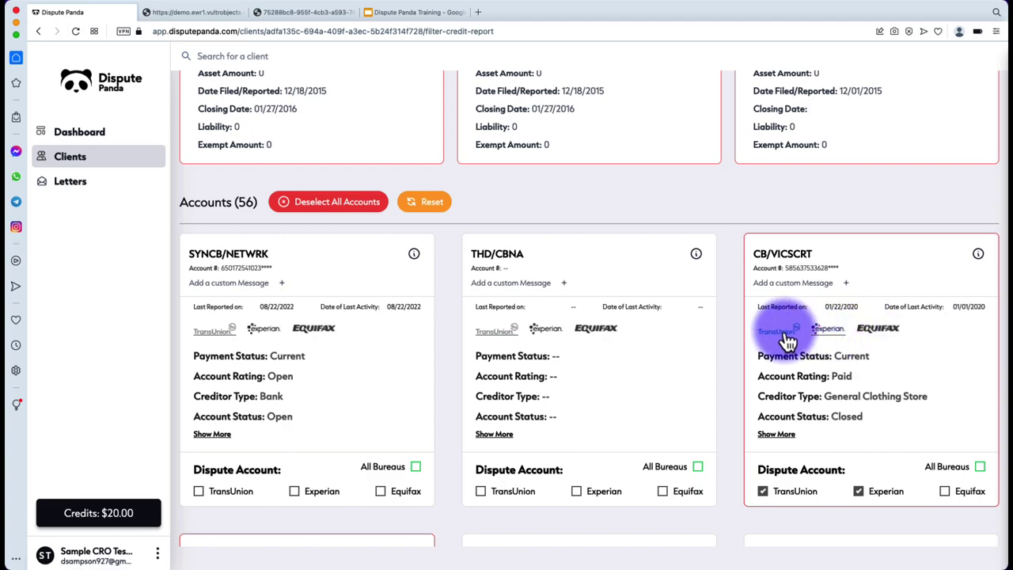
- Show Equifax's details on the second CB/VICSCRT card: Current, Paid, General Clothing Store
scroll(620, 376, down, 5)
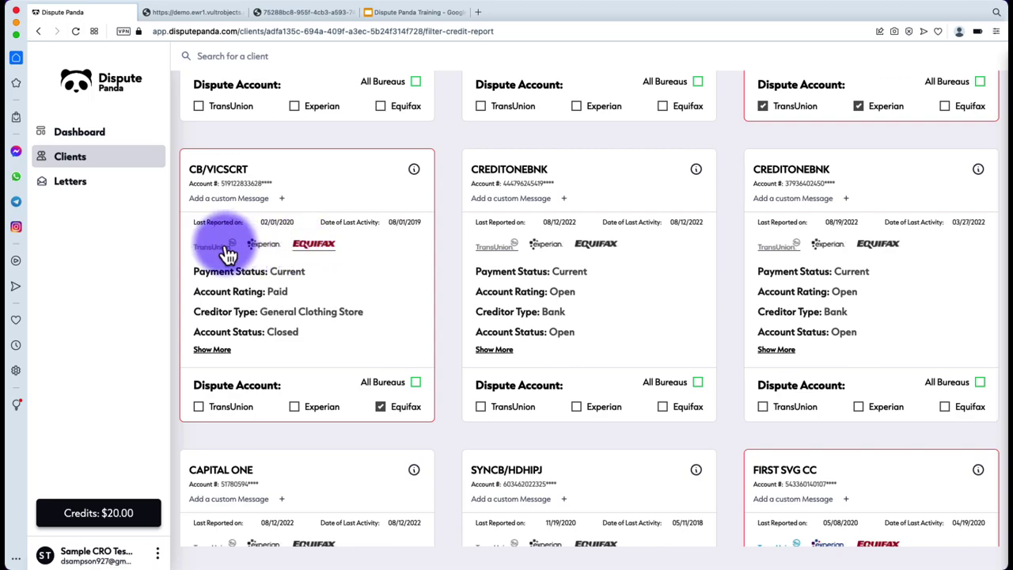
mouse_move(321, 252)
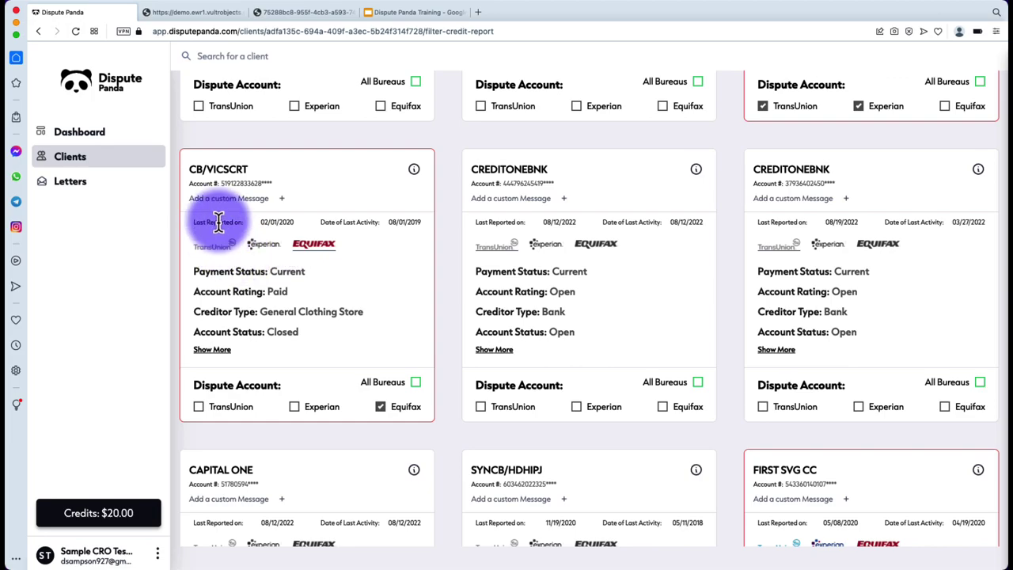
click(211, 351)
scroll(208, 353, down, 2)
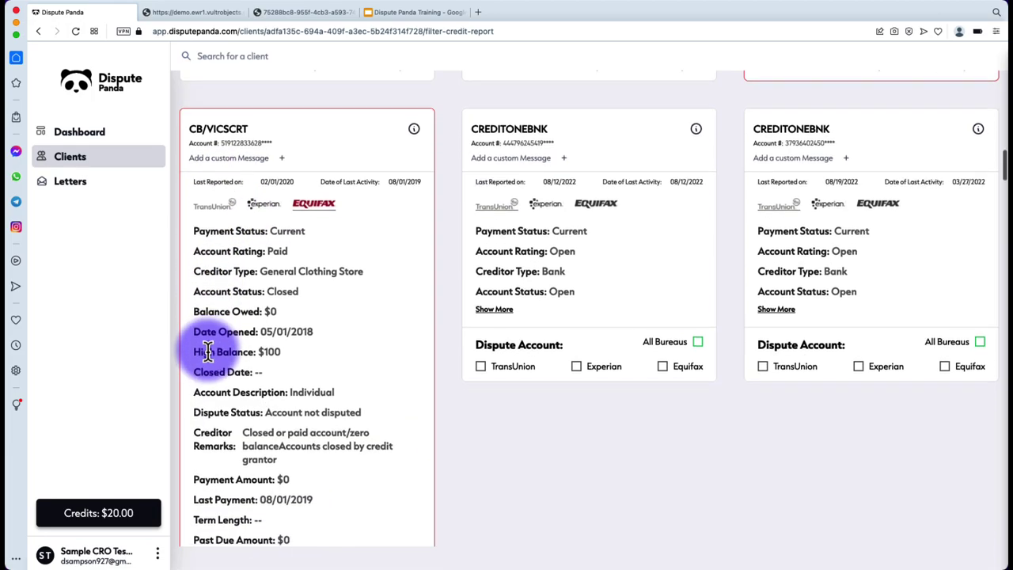
scroll(208, 353, down, 3)
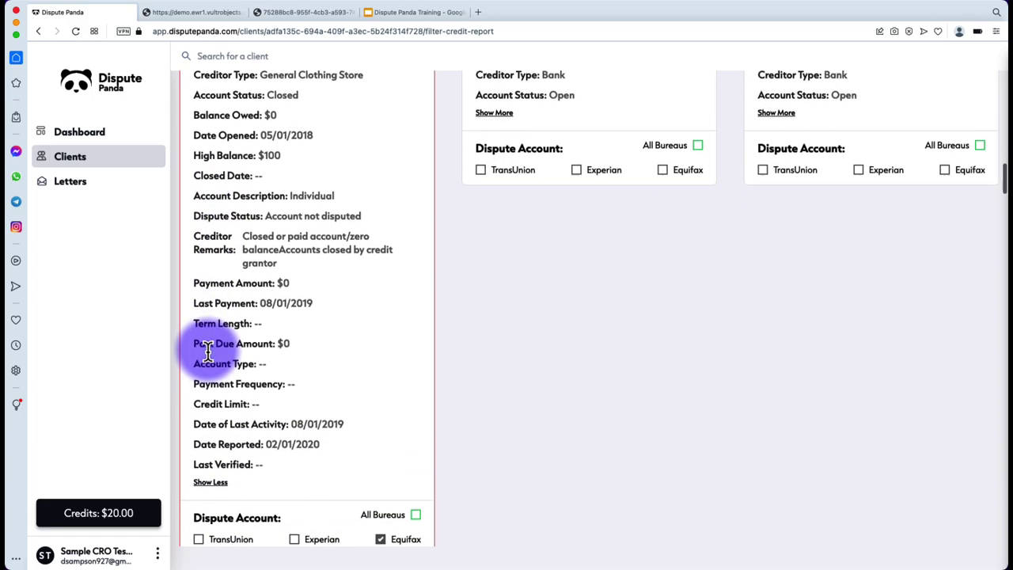
scroll(213, 288, up, 5)
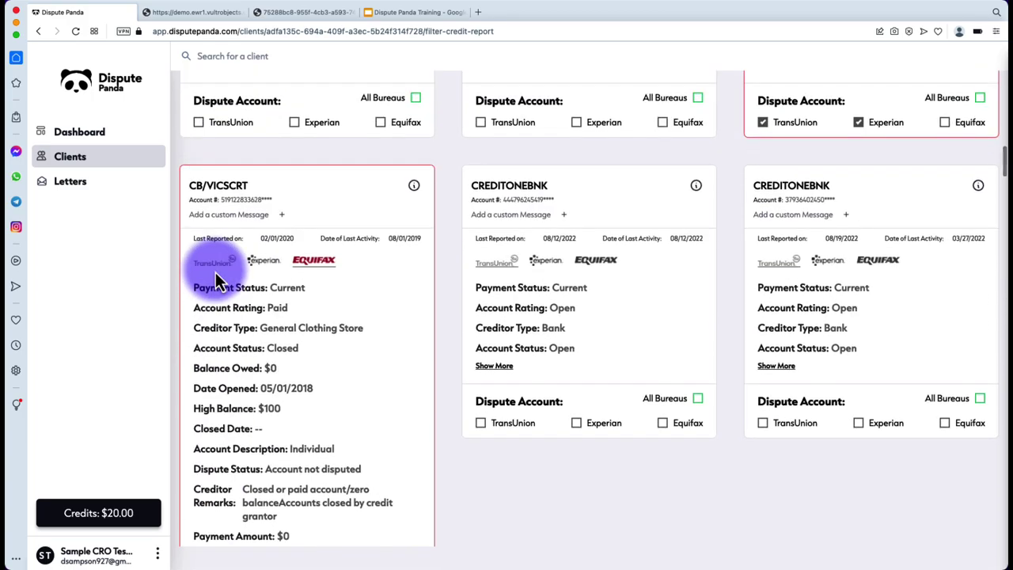
scroll(328, 321, down, 1)
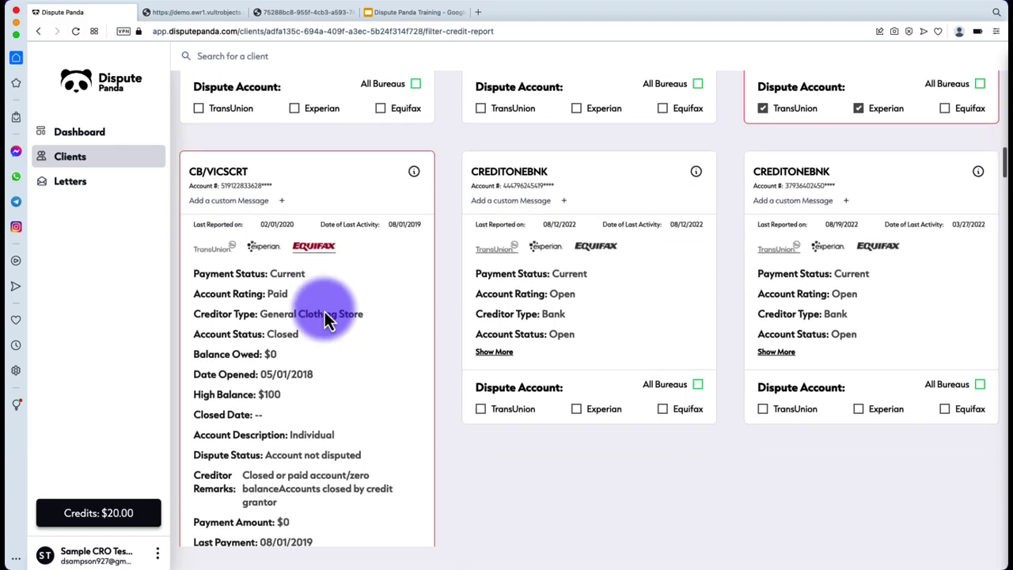
scroll(328, 319, down, 5)
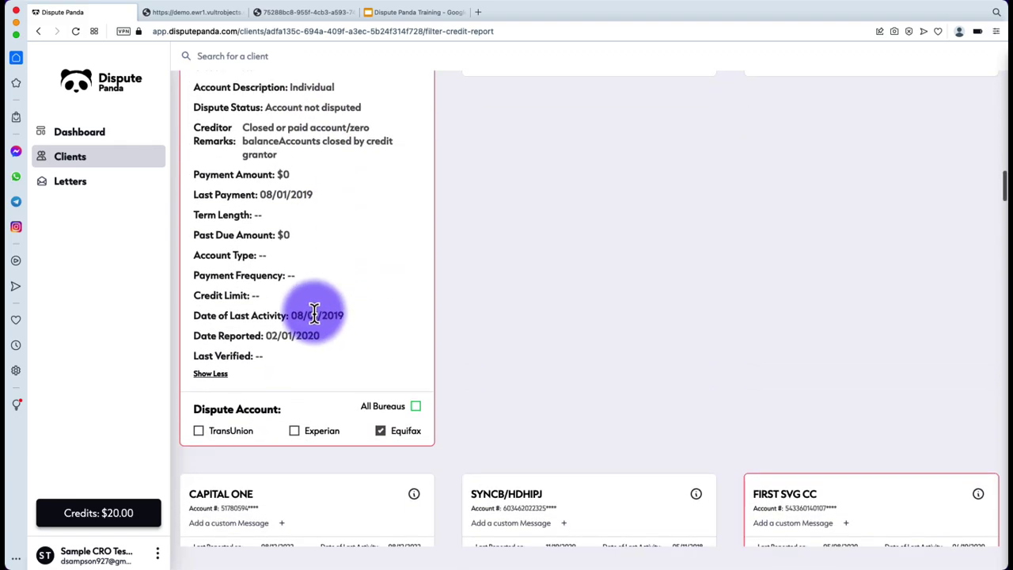
scroll(321, 316, up, 4)
scroll(315, 325, down, 4)
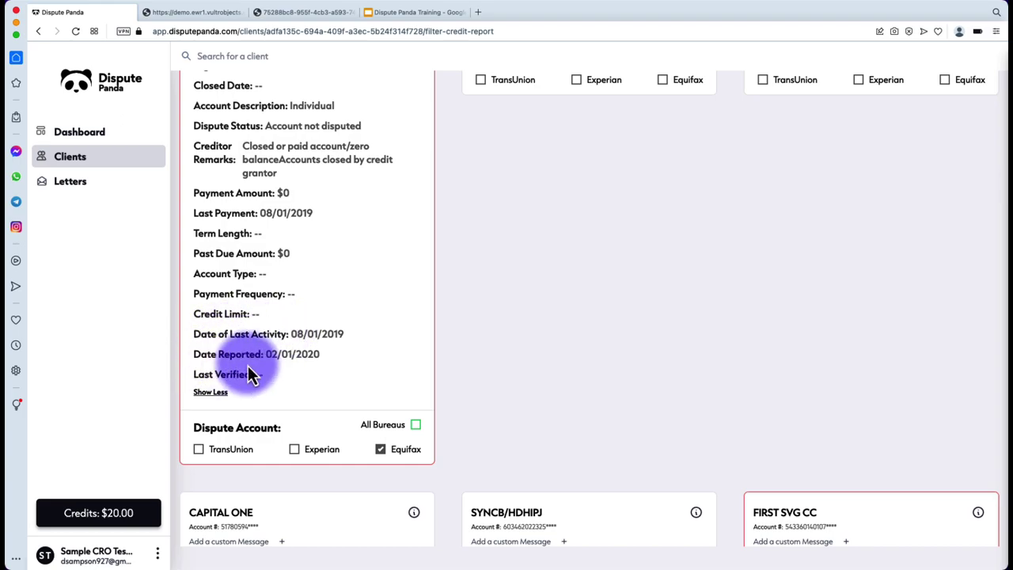
scroll(258, 368, up, 5)
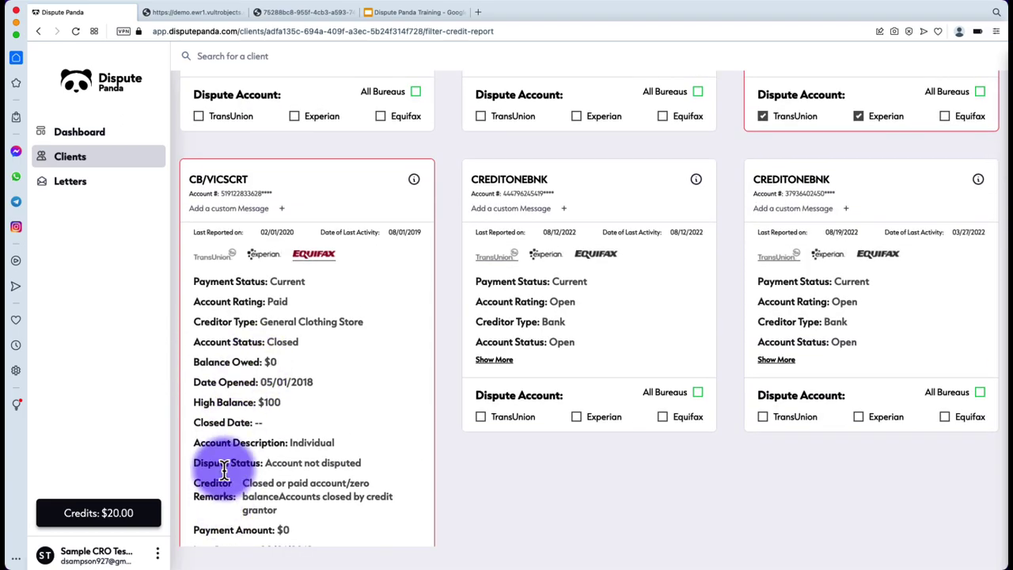
drag(183, 232, 422, 241)
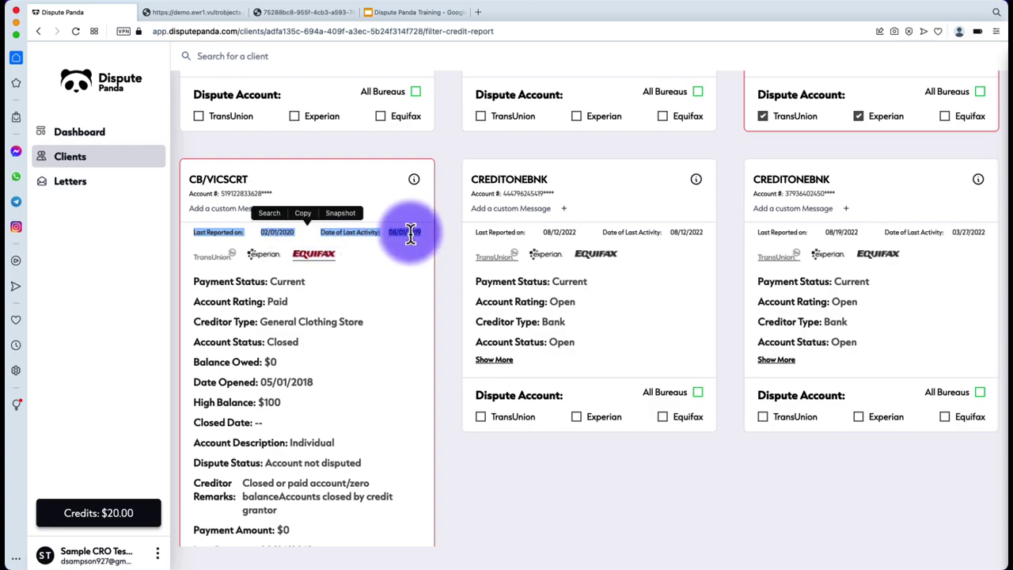
click(326, 316)
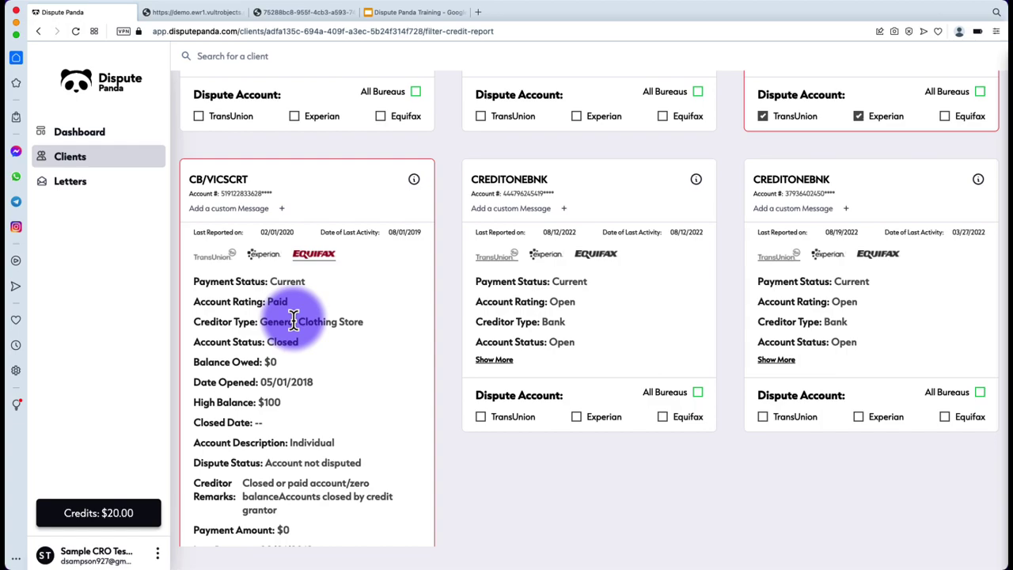
mouse_move(415, 184)
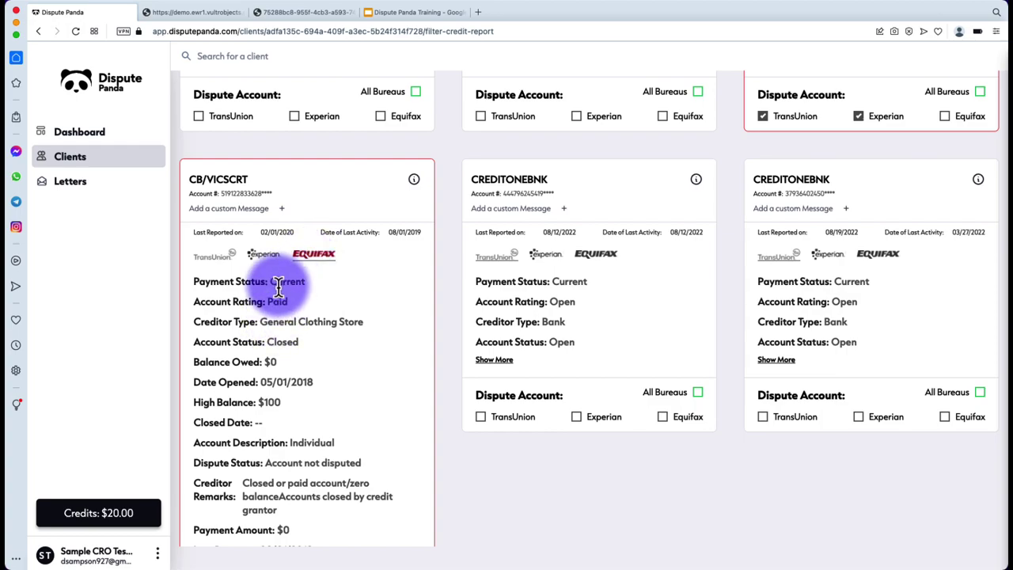
- Uncheck Equifax on the General Clothing Store CB/VICSCRT account card
scroll(269, 362, down, 2)
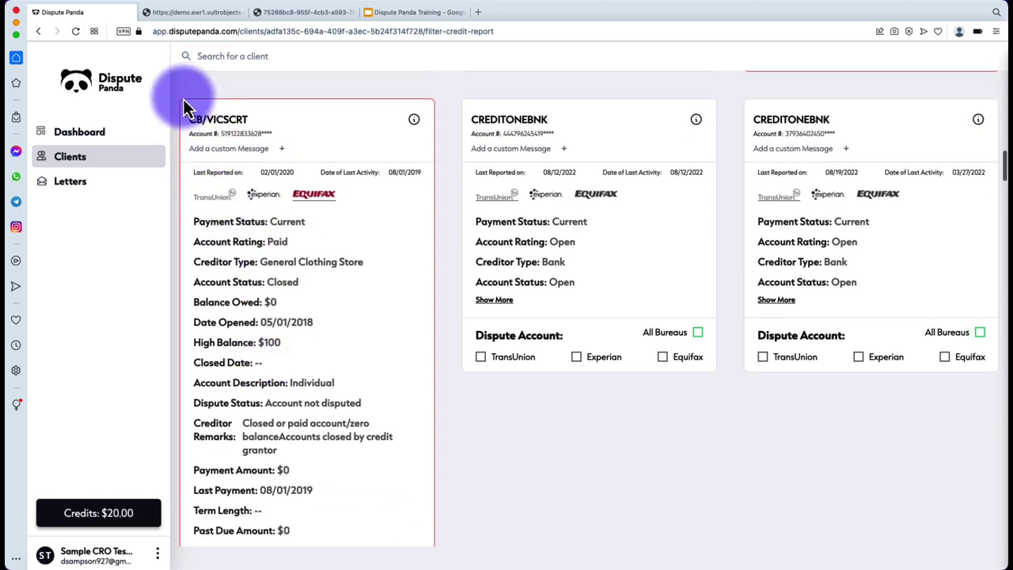
mouse_move(415, 121)
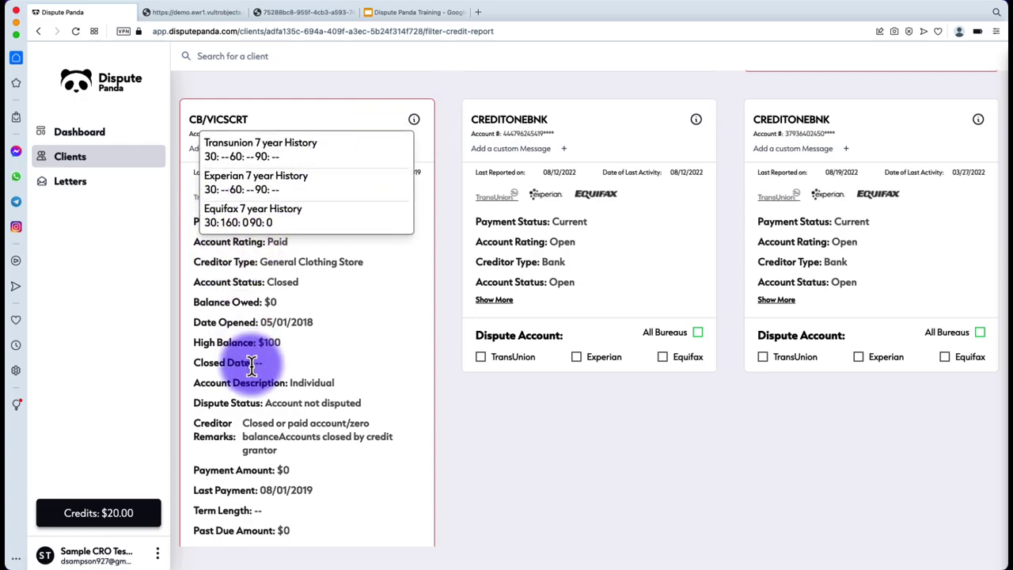
scroll(317, 265, down, 3)
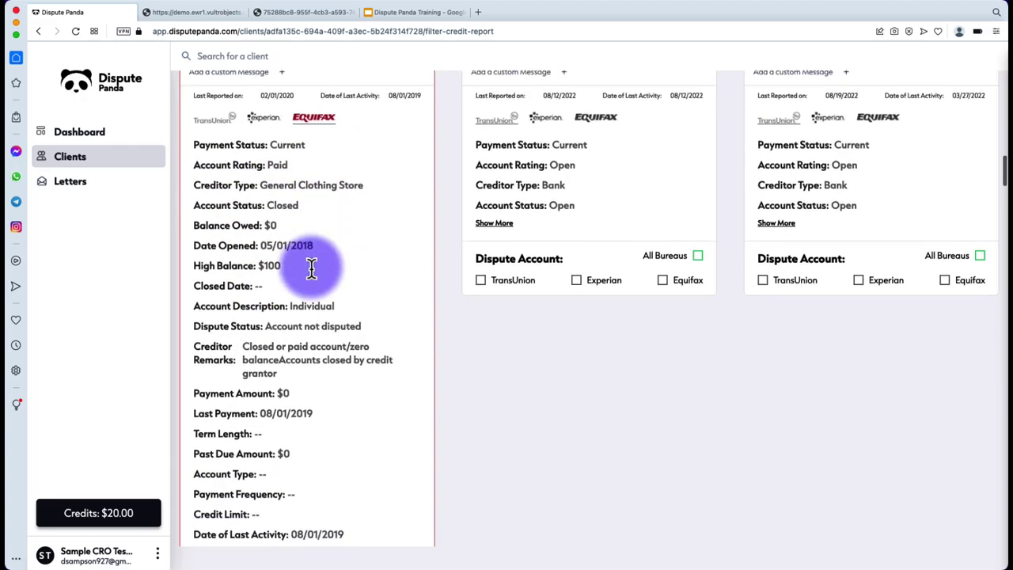
scroll(313, 269, down, 3)
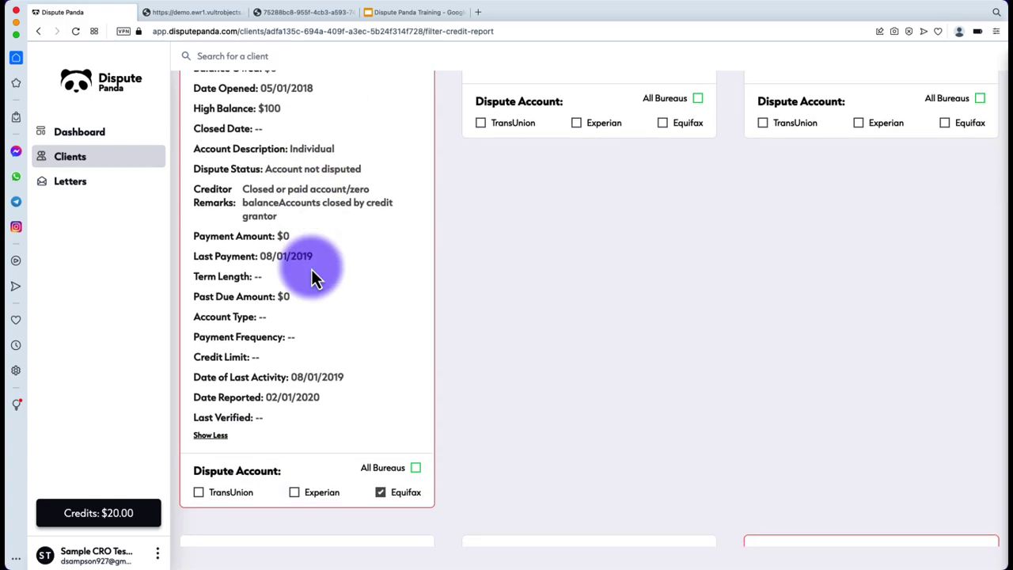
click(380, 494)
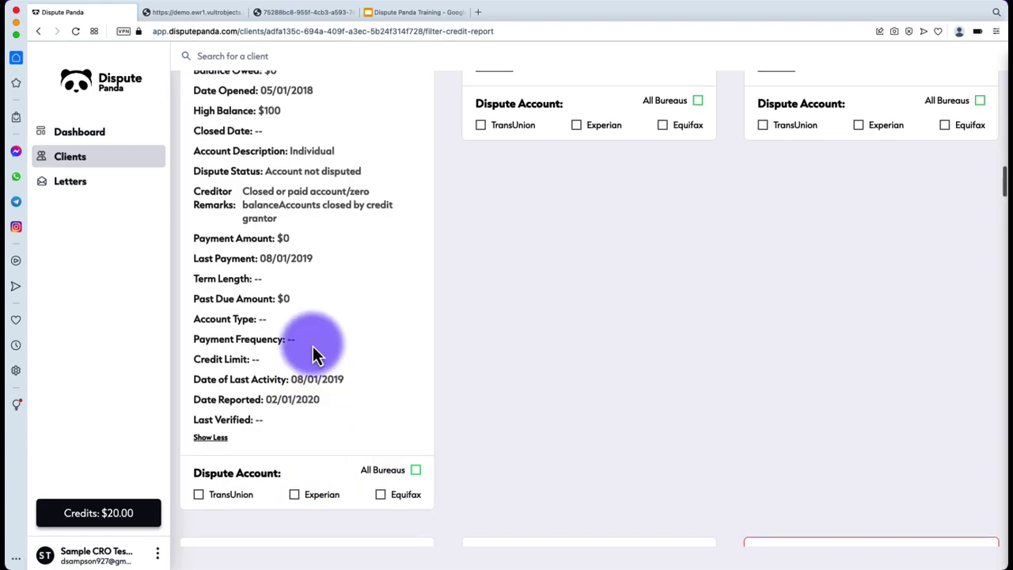
- Check and then uncheck All Bureaus on the CREDITONEBNK account card
scroll(313, 346, up, 6)
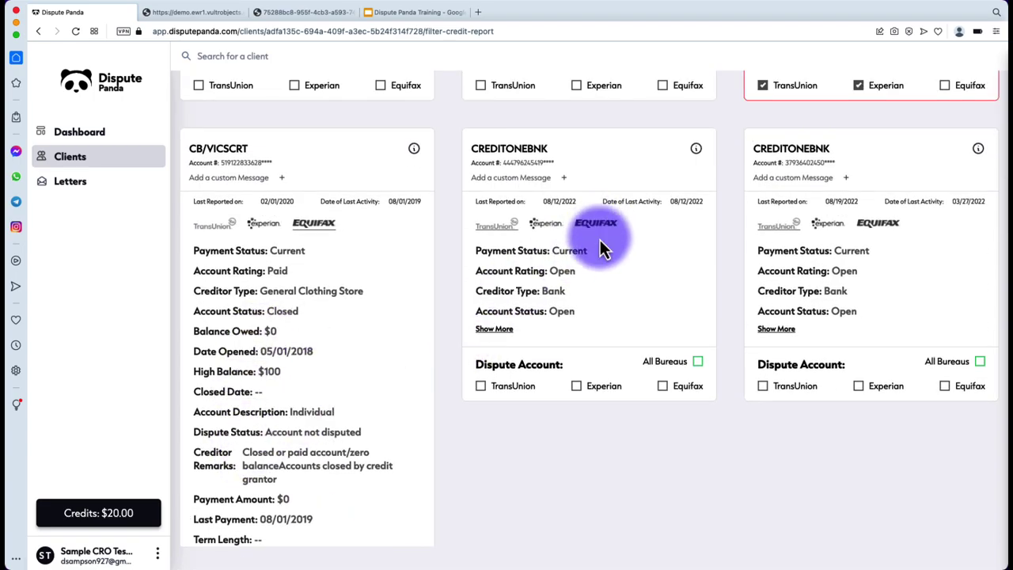
click(685, 367)
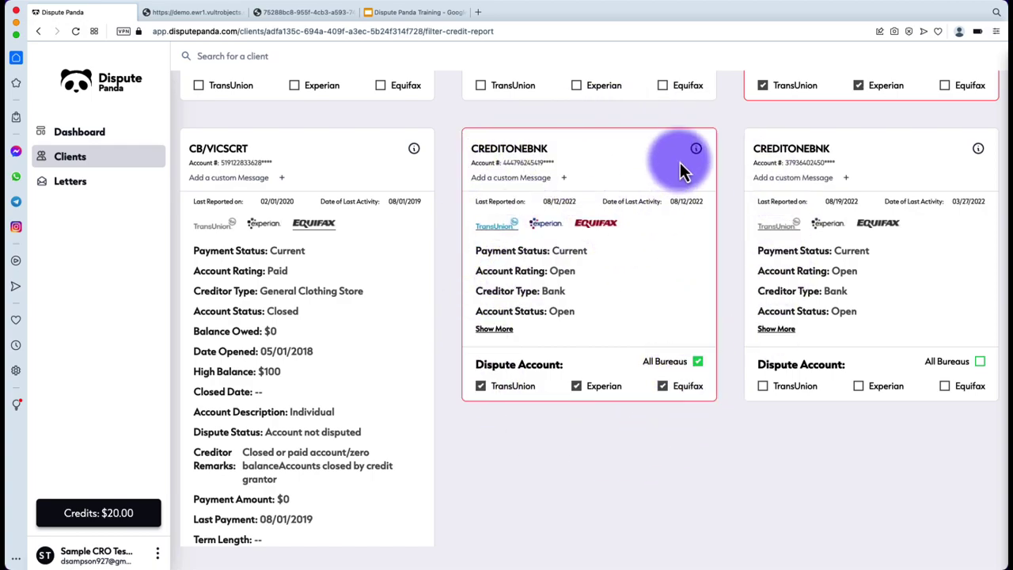
click(699, 363)
scroll(419, 340, up, 10)
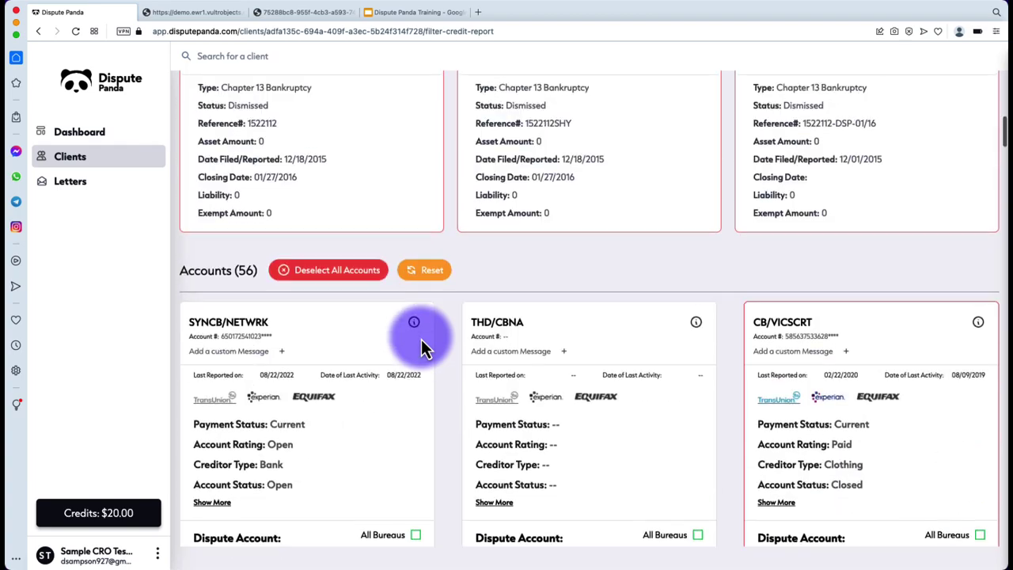
scroll(422, 343, down, 1)
- Deselect all accounts, then reset Accounts (56) to the default dispute selections
scroll(422, 342, down, 2)
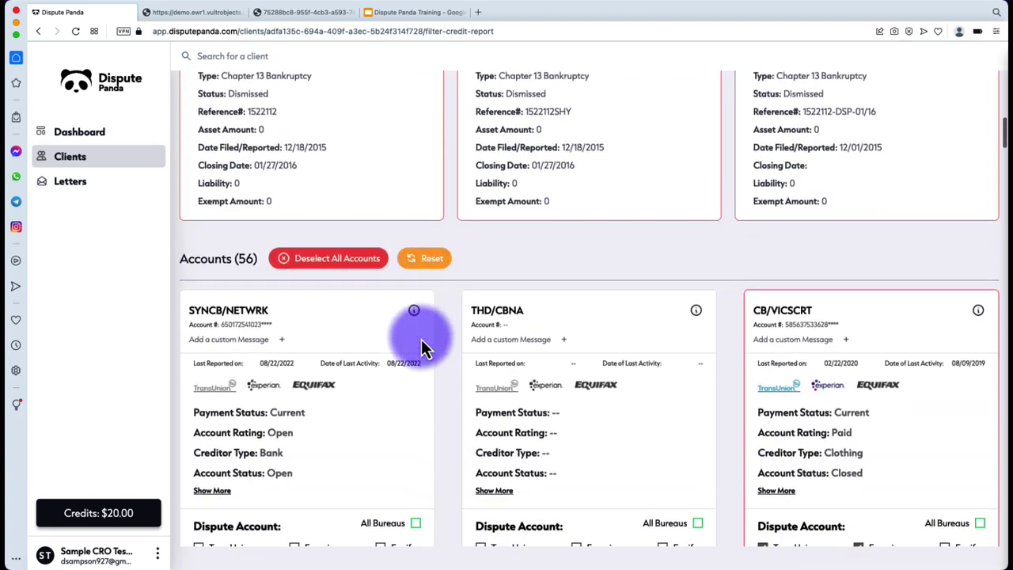
click(331, 247)
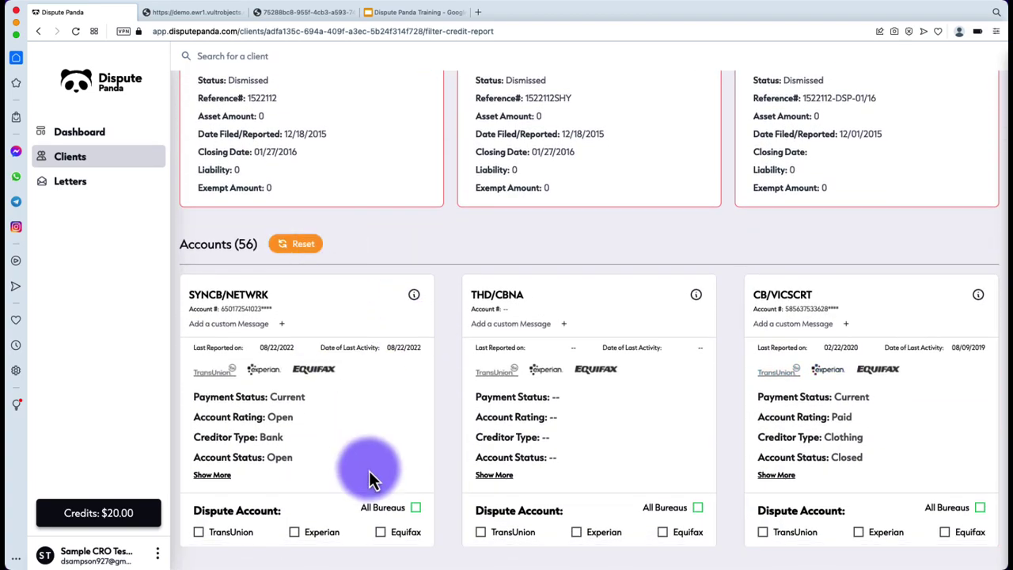
scroll(372, 479, down, 15)
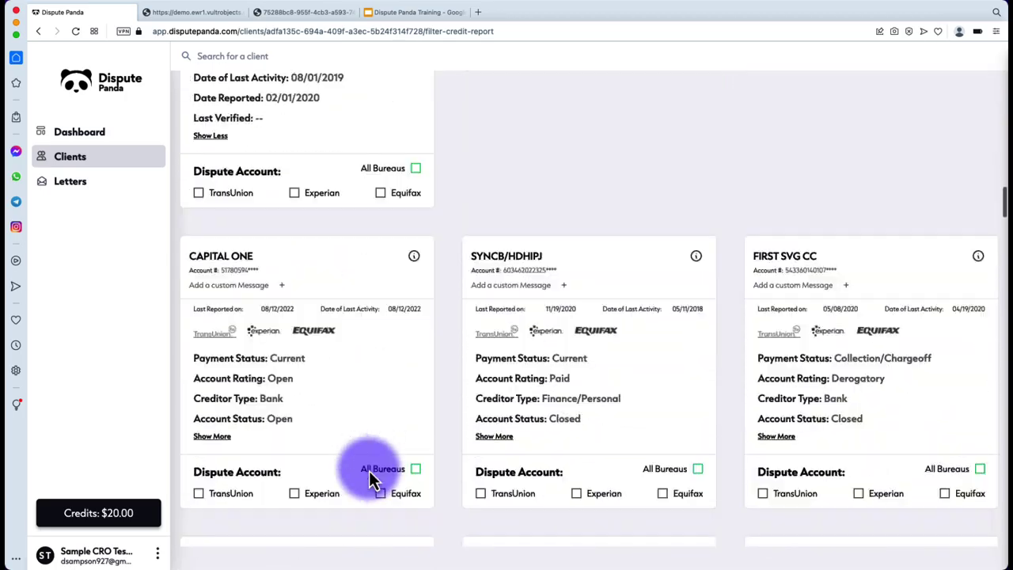
scroll(372, 479, up, 18)
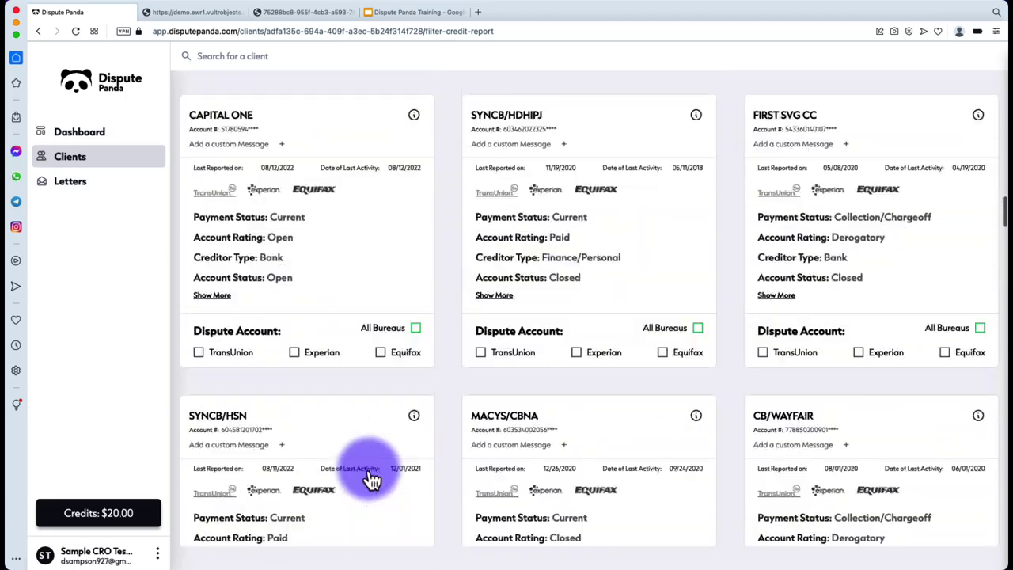
scroll(373, 479, up, 3)
scroll(340, 463, down, 1)
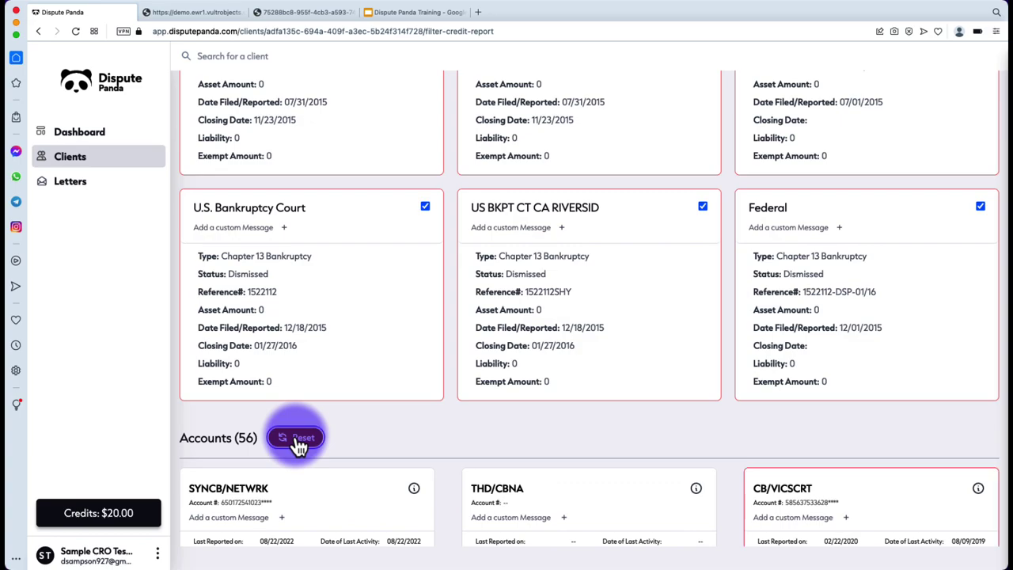
click(299, 439)
- Review the CB/VICSCRT card's 7-year payment history and its Date Opened 05/01/2018
scroll(375, 476, down, 4)
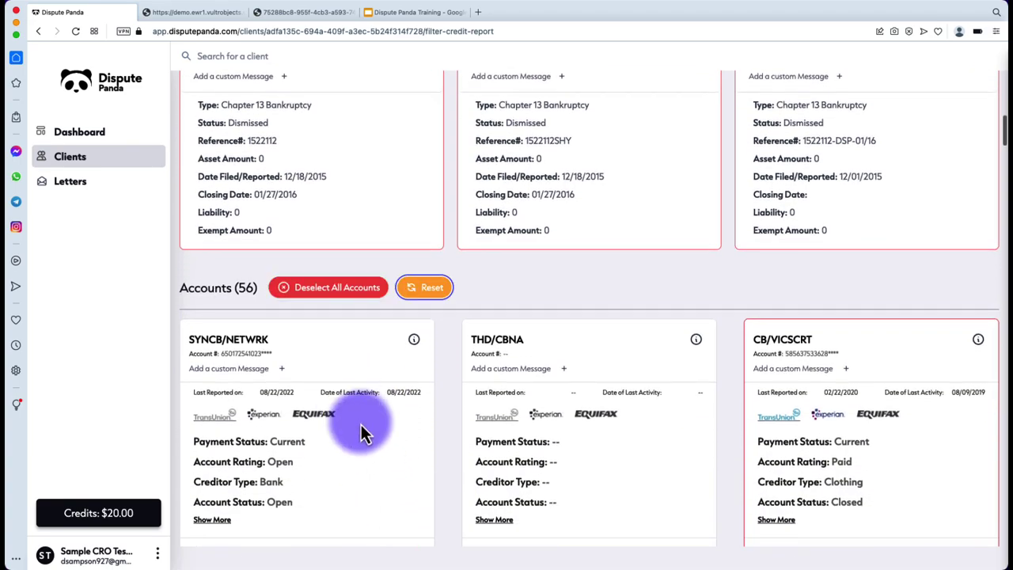
scroll(361, 425, down, 7)
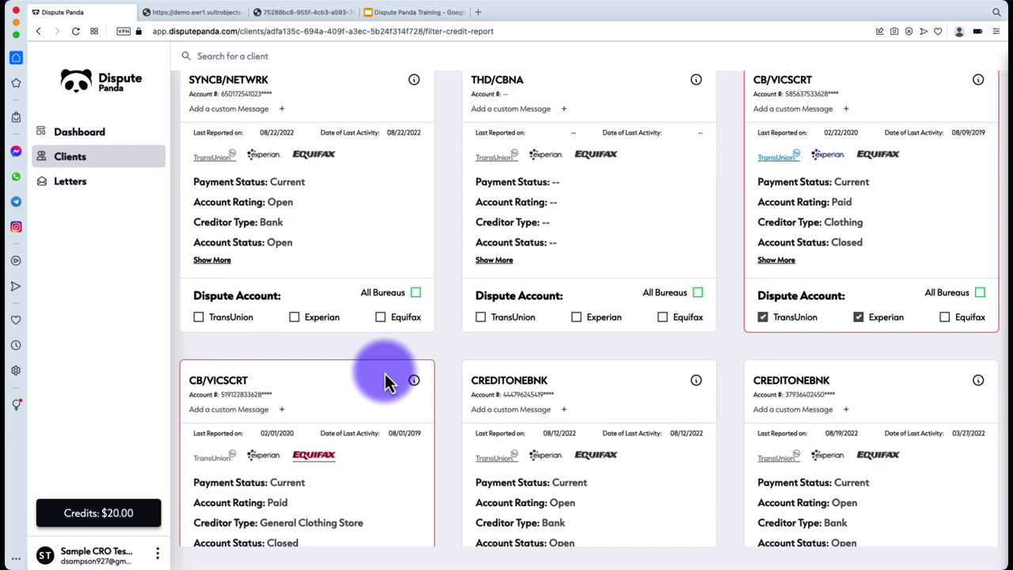
scroll(385, 373, down, 9)
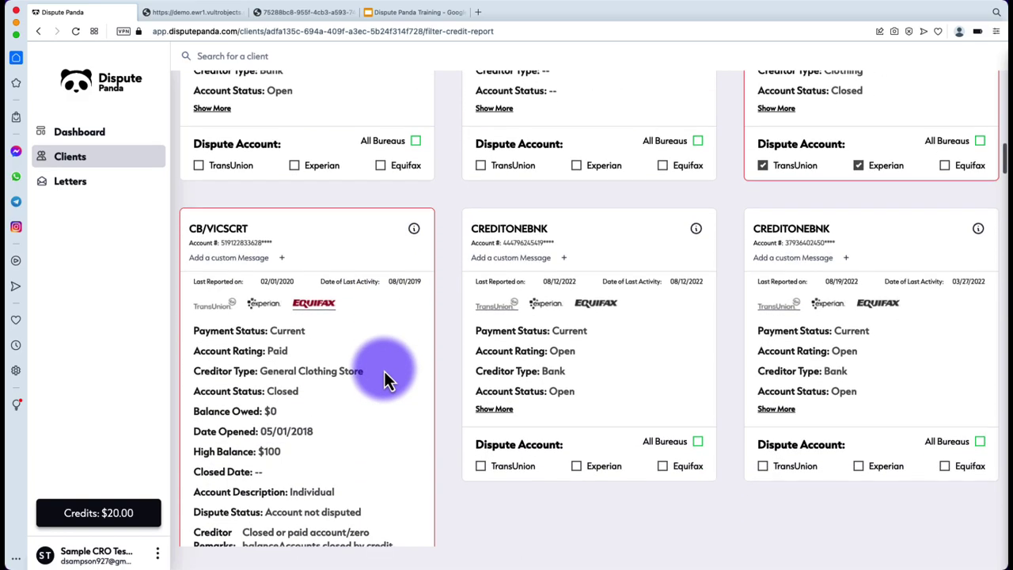
scroll(384, 379, down, 1)
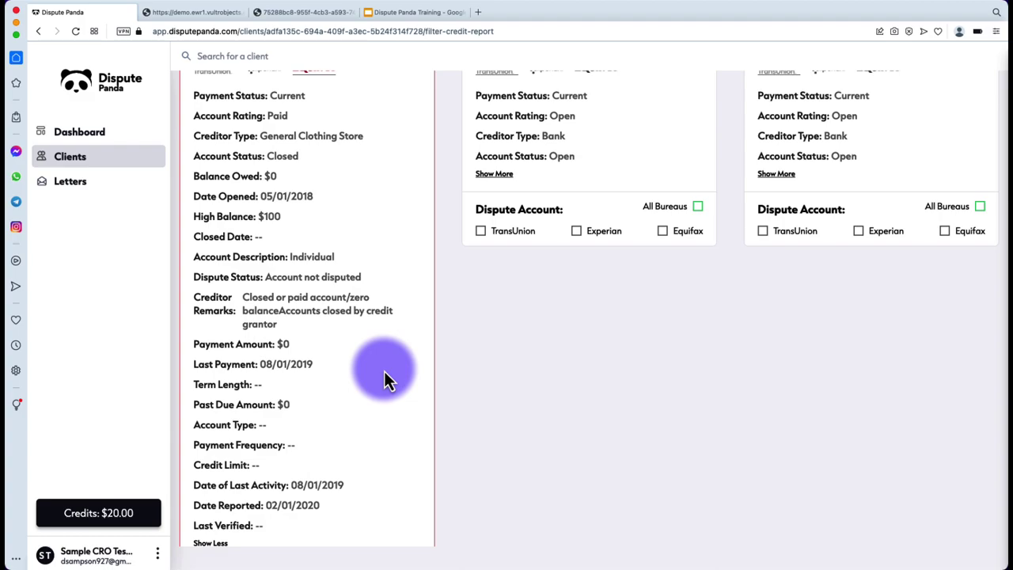
scroll(384, 379, down, 3)
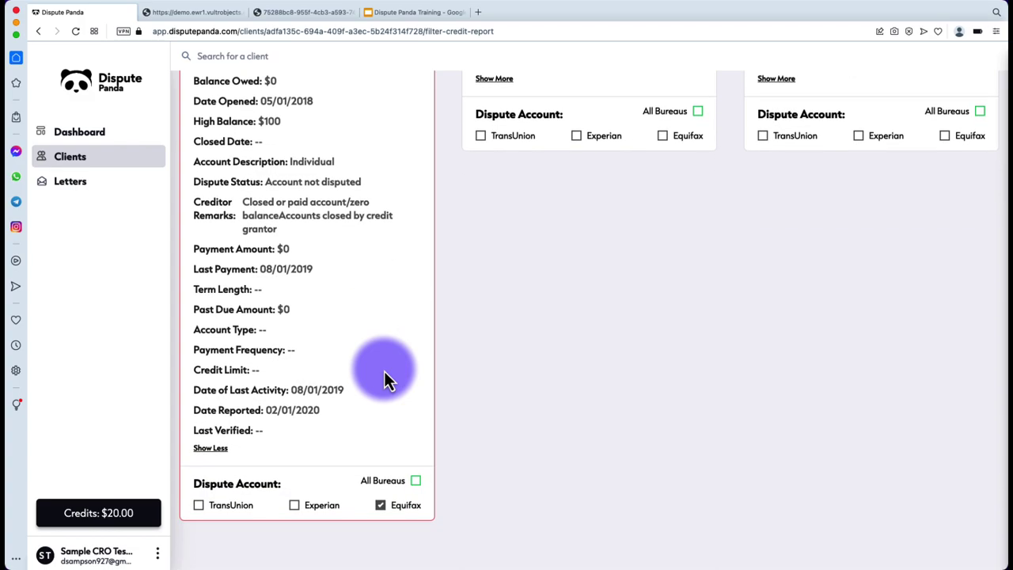
scroll(384, 371, up, 8)
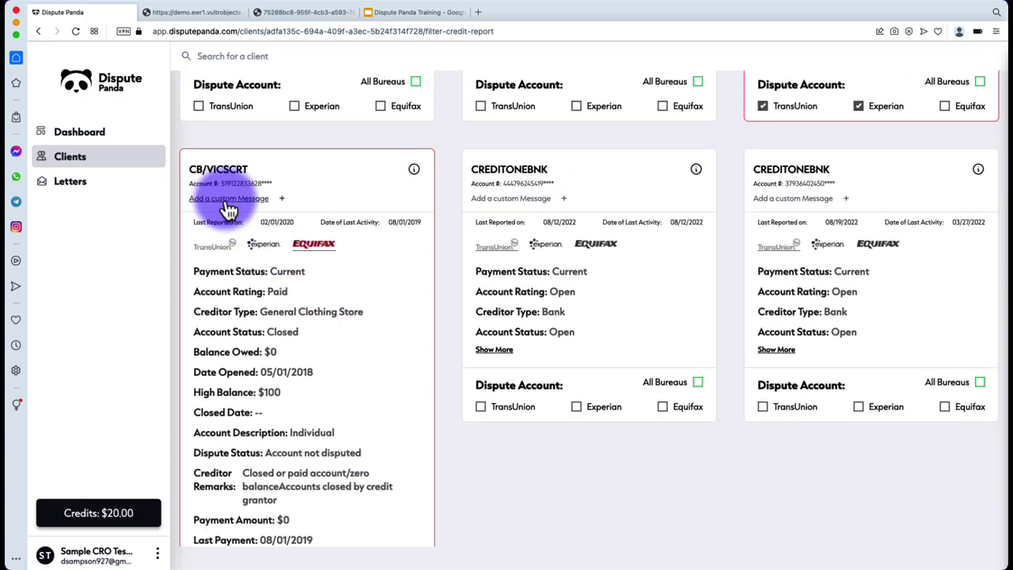
scroll(223, 277, down, 1)
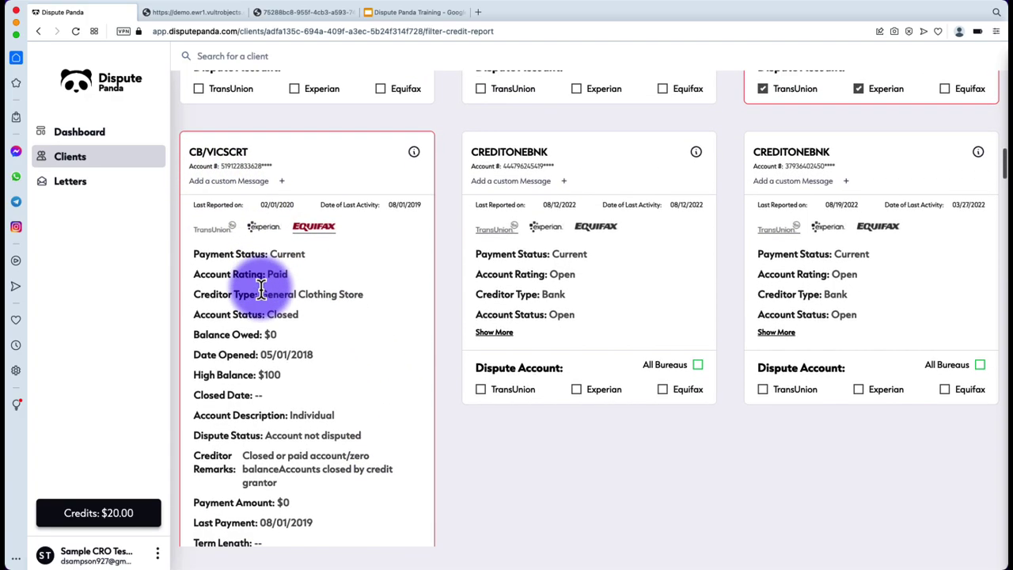
mouse_move(413, 159)
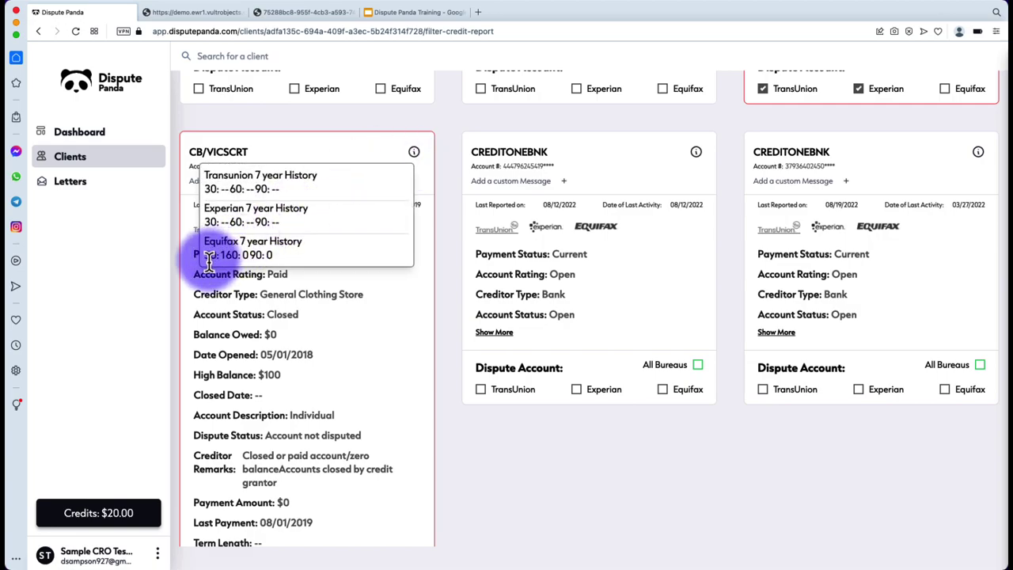
click(414, 152)
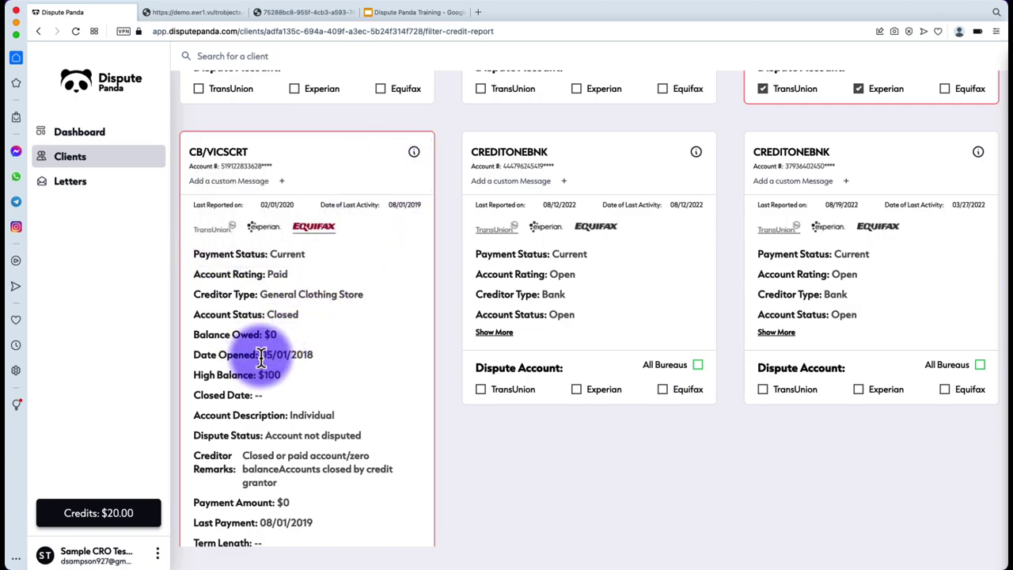
drag(260, 357, 311, 358)
scroll(293, 430, down, 1)
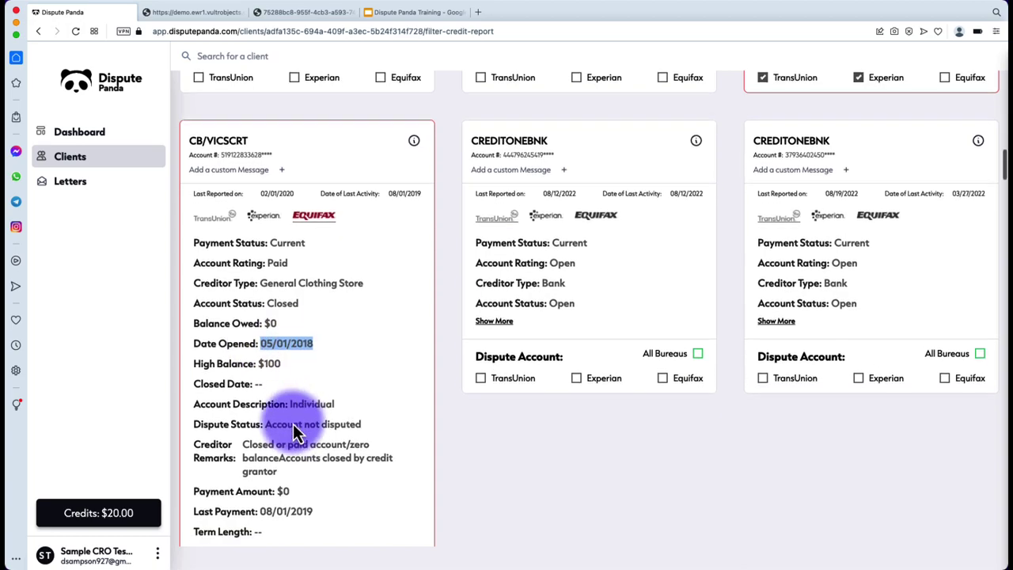
scroll(272, 364, down, 6)
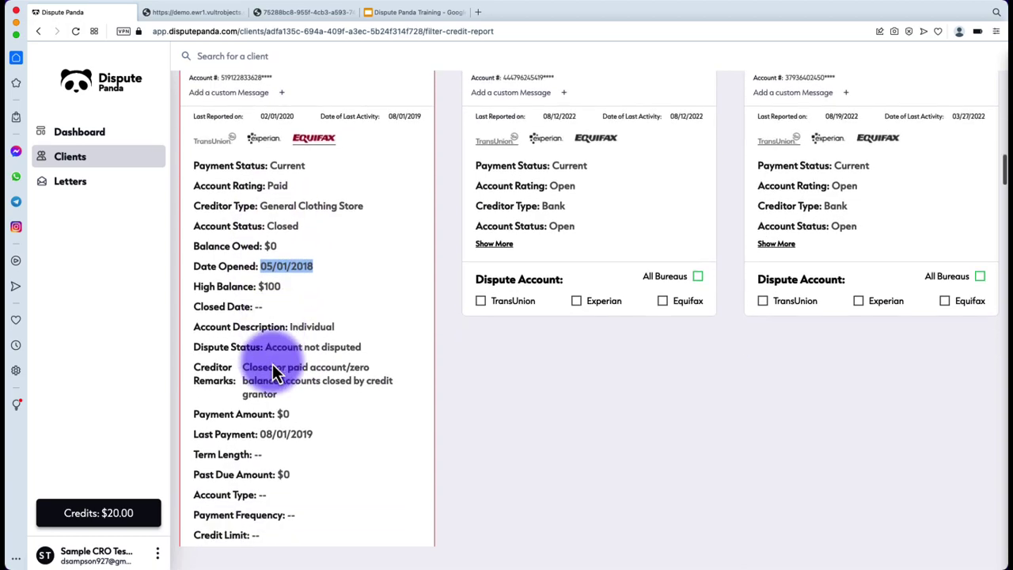
scroll(271, 362, up, 8)
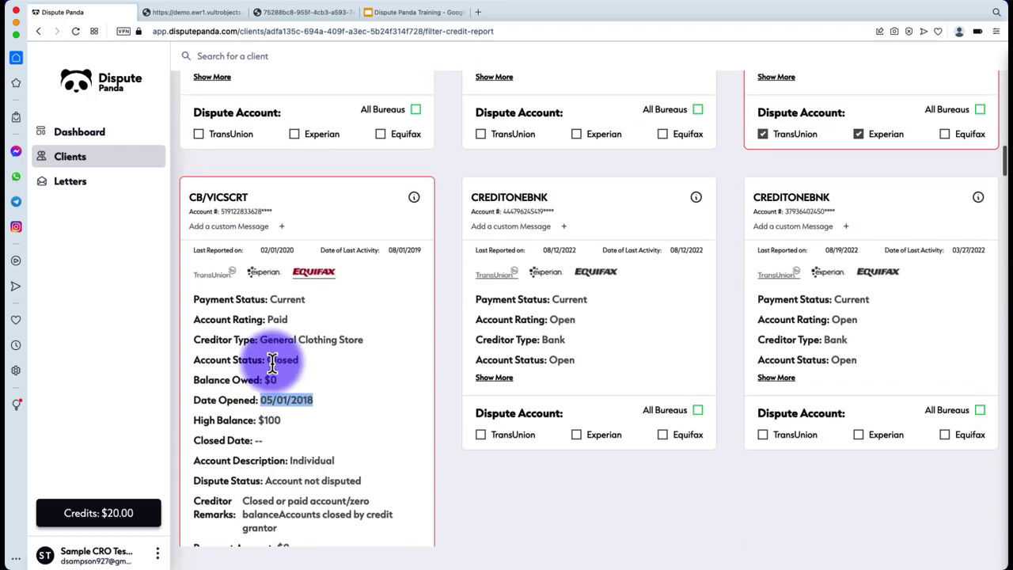
- Start a custom message for CB/VICSCRT, preview its Equifax details, and write the deletion-request note
click(233, 227)
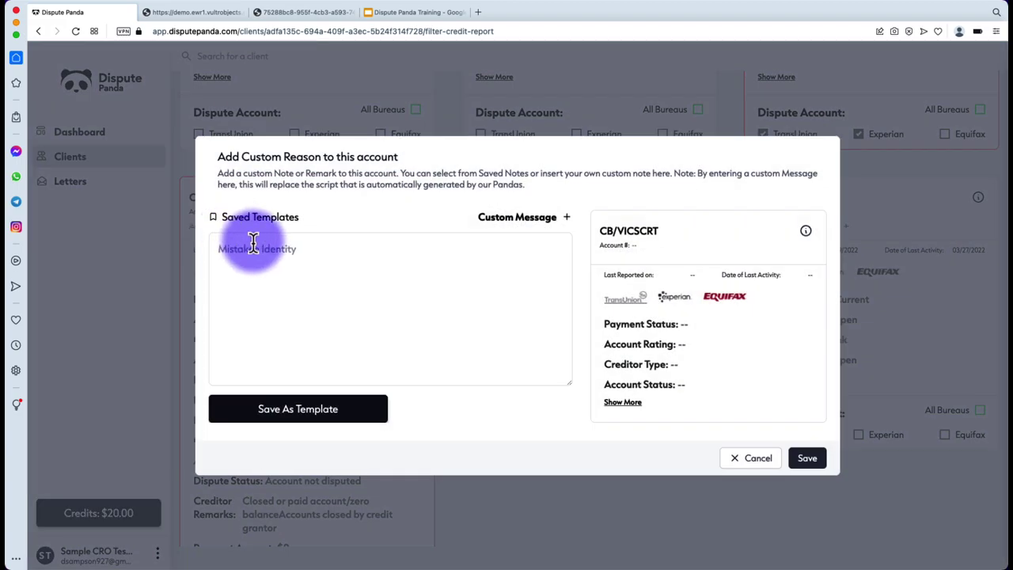
click(291, 268)
click(723, 303)
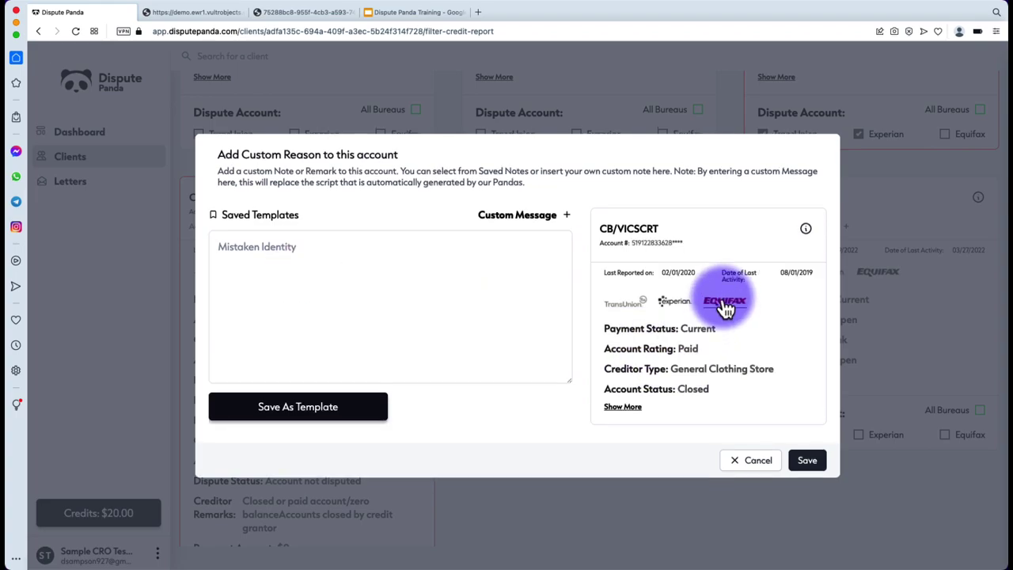
click(622, 407)
scroll(625, 412, down, 2)
scroll(639, 418, down, 5)
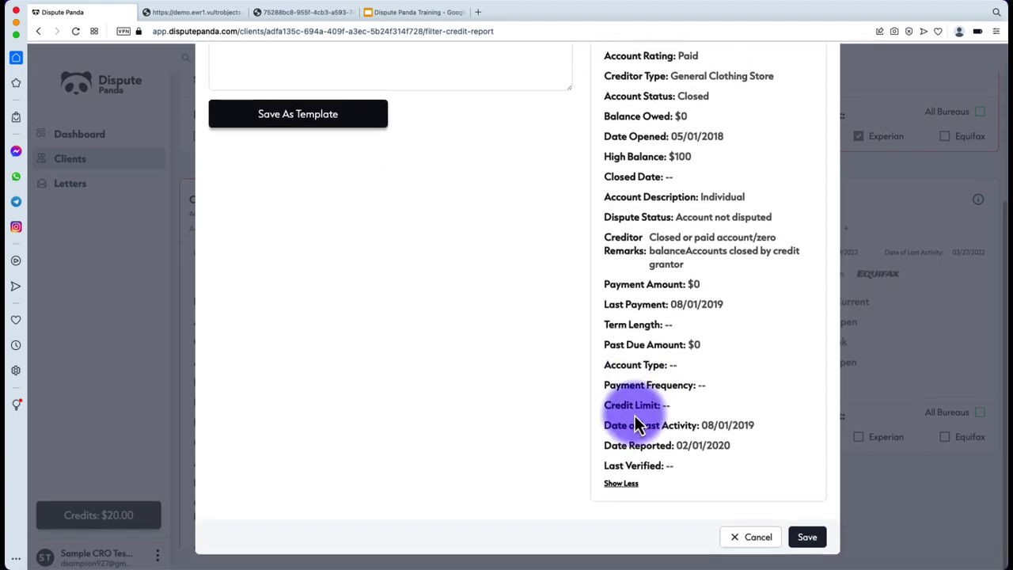
scroll(639, 420, up, 5)
click(385, 206)
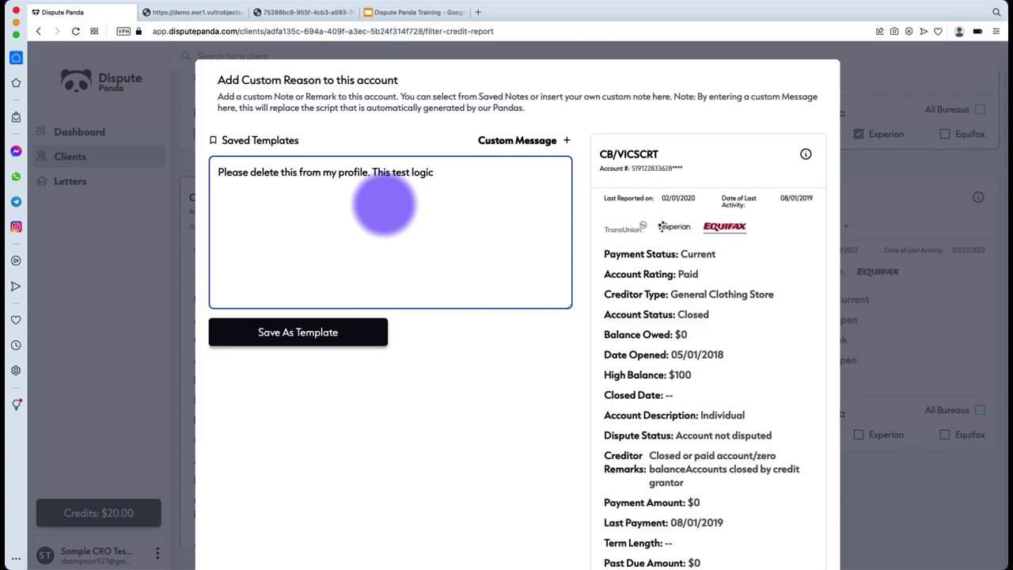
- Save the note as a template, select it from Saved Templates, and attach it to CB/VICSCRT
click(267, 342)
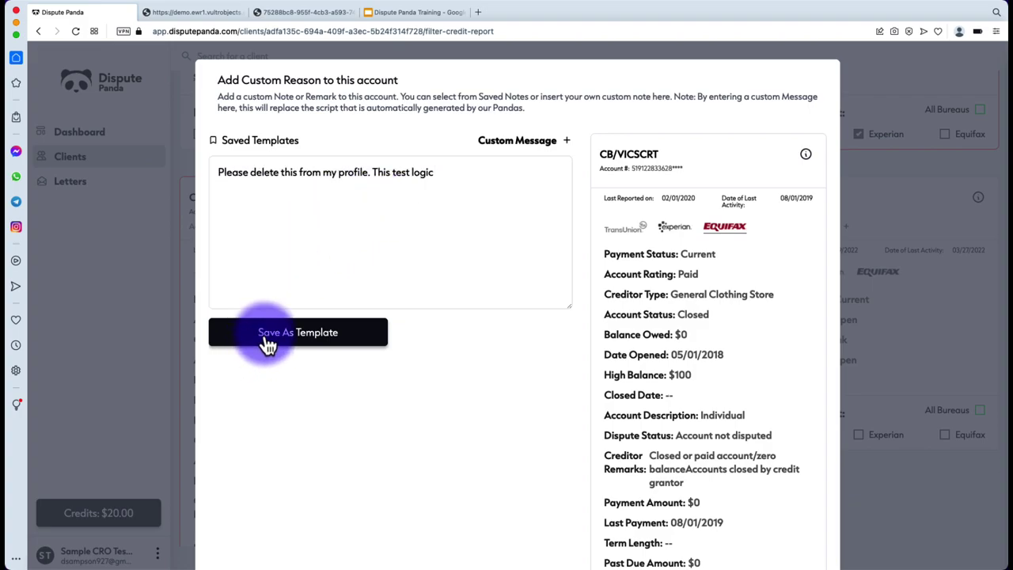
click(237, 144)
click(282, 164)
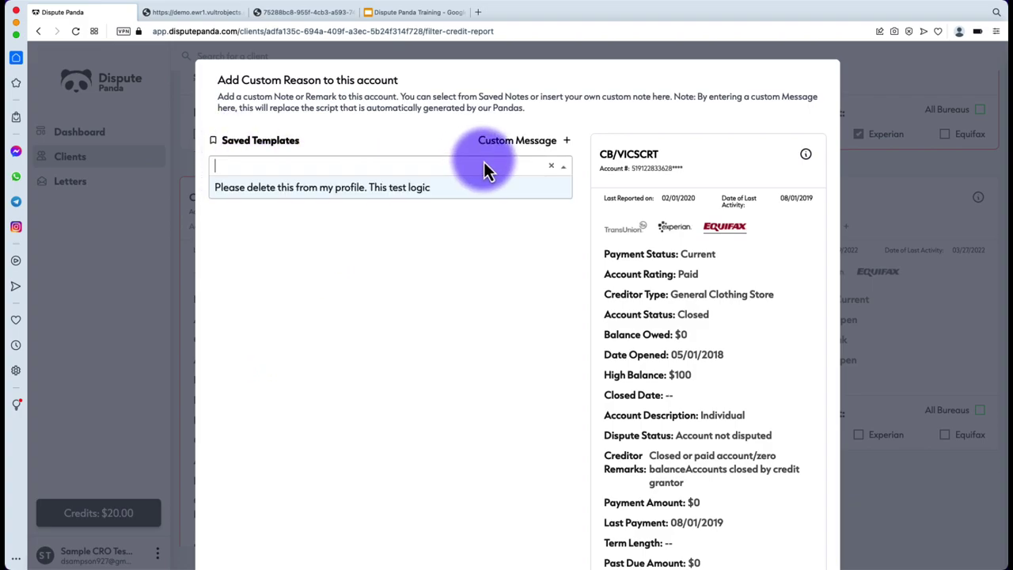
click(305, 196)
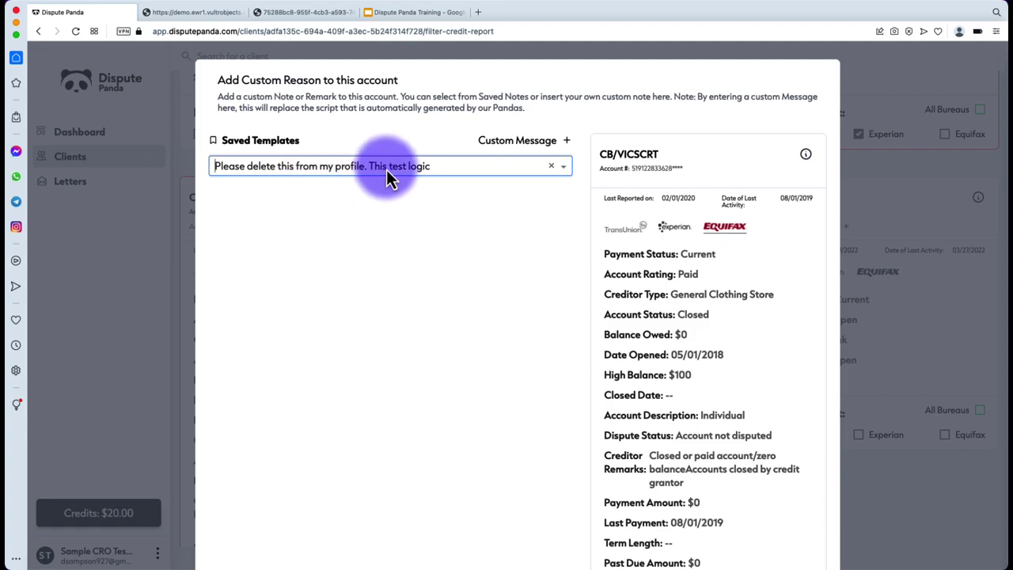
click(563, 168)
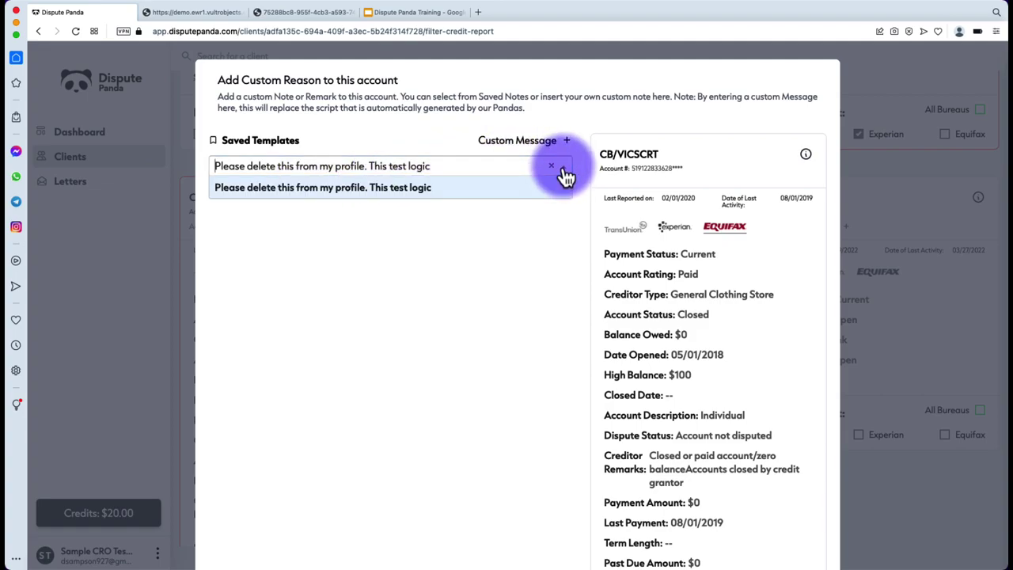
click(414, 198)
scroll(617, 238, down, 5)
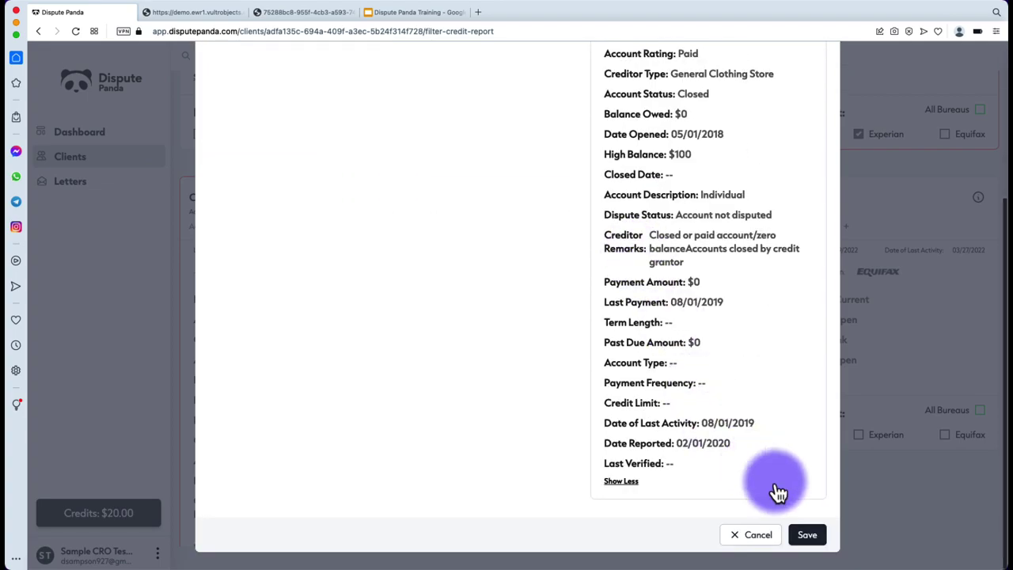
click(804, 541)
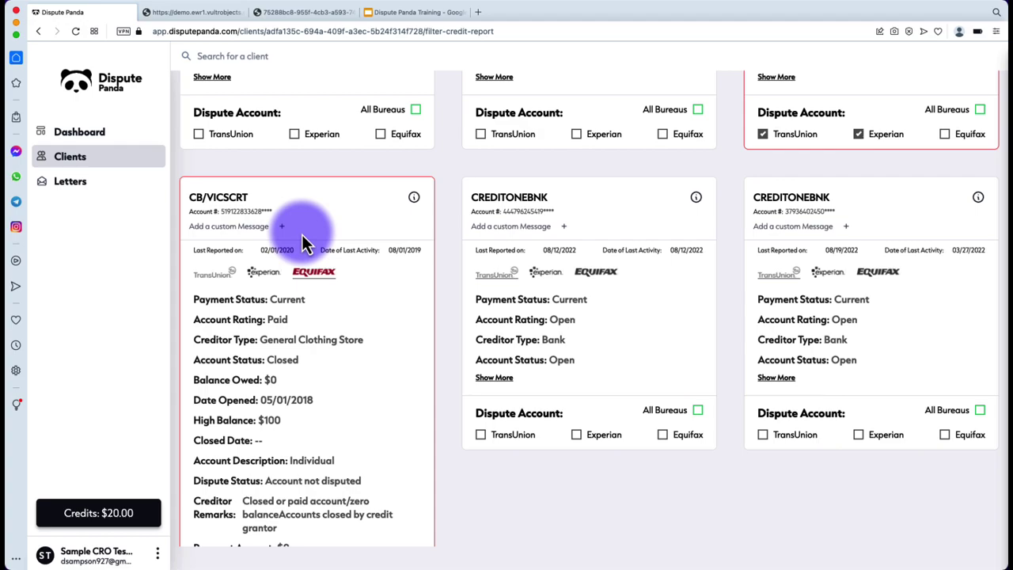
- Reapply the saved 'Please delete this from my profile' template as the CB/VICSCRT custom message
click(225, 226)
click(479, 246)
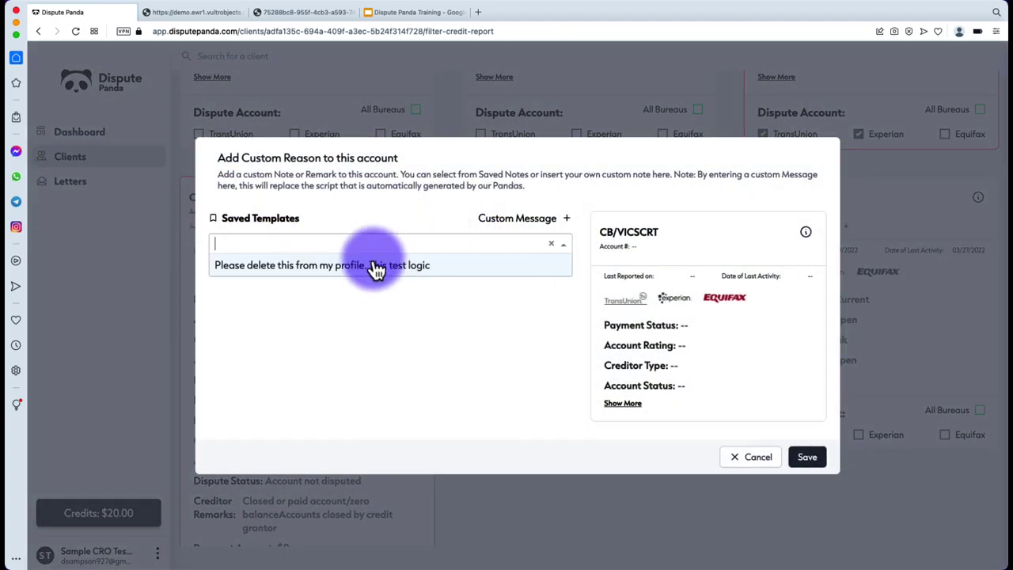
click(376, 268)
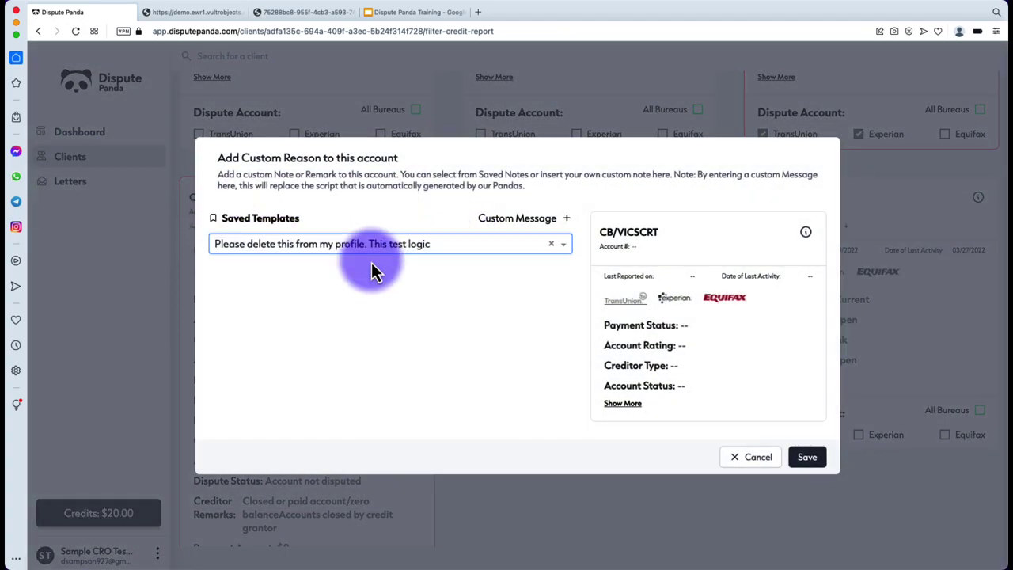
click(558, 219)
click(272, 222)
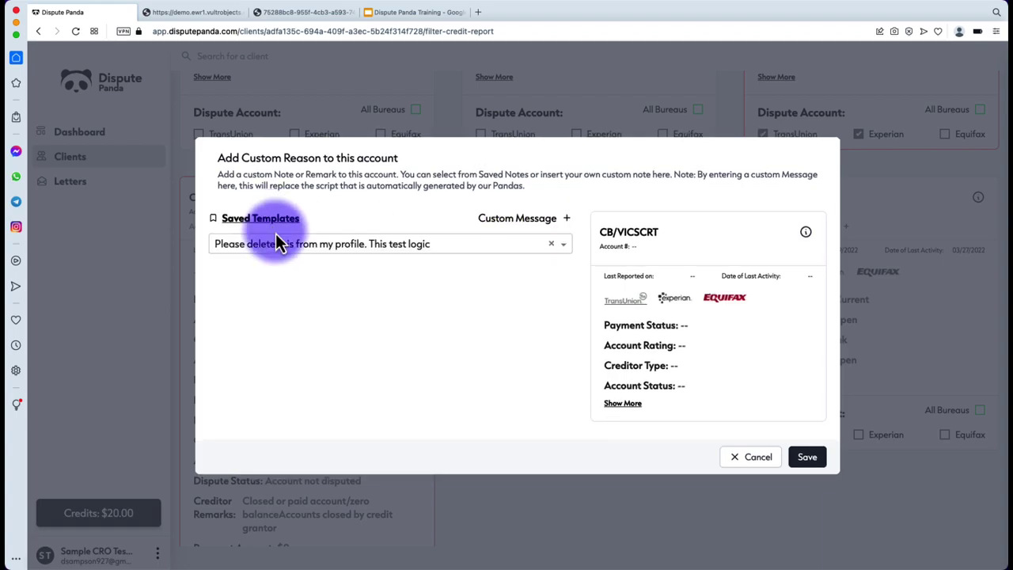
click(808, 459)
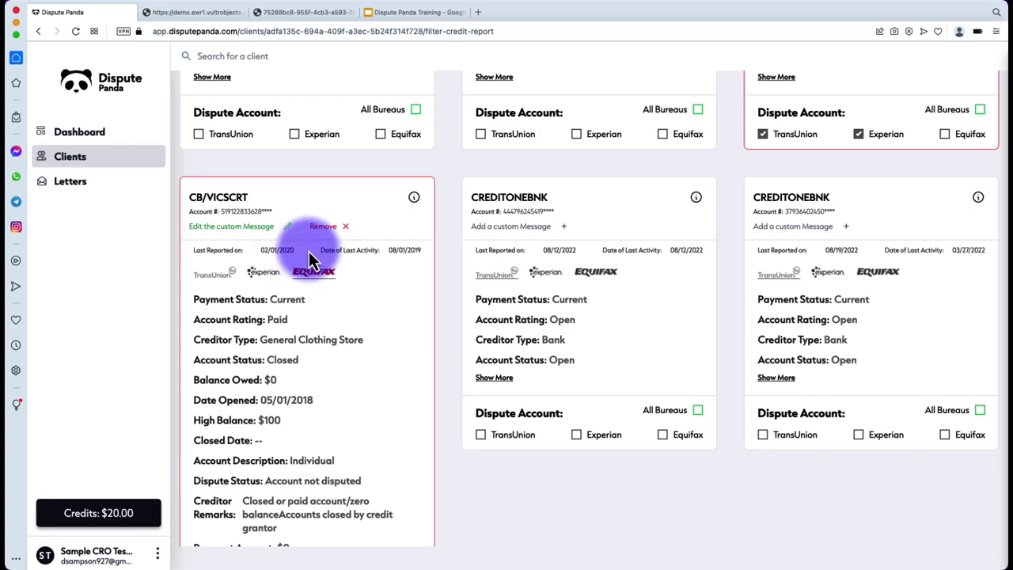
- Collapse the CB/VICSCRT account details and save the client's dispute selections with Save Filter
scroll(317, 335, down, 5)
click(212, 511)
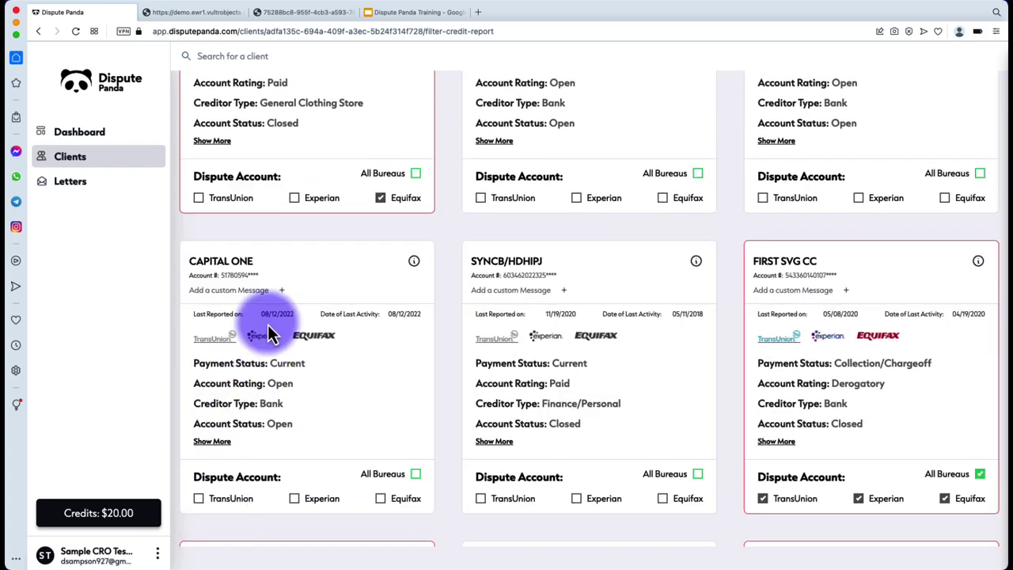
scroll(267, 325, up, 4)
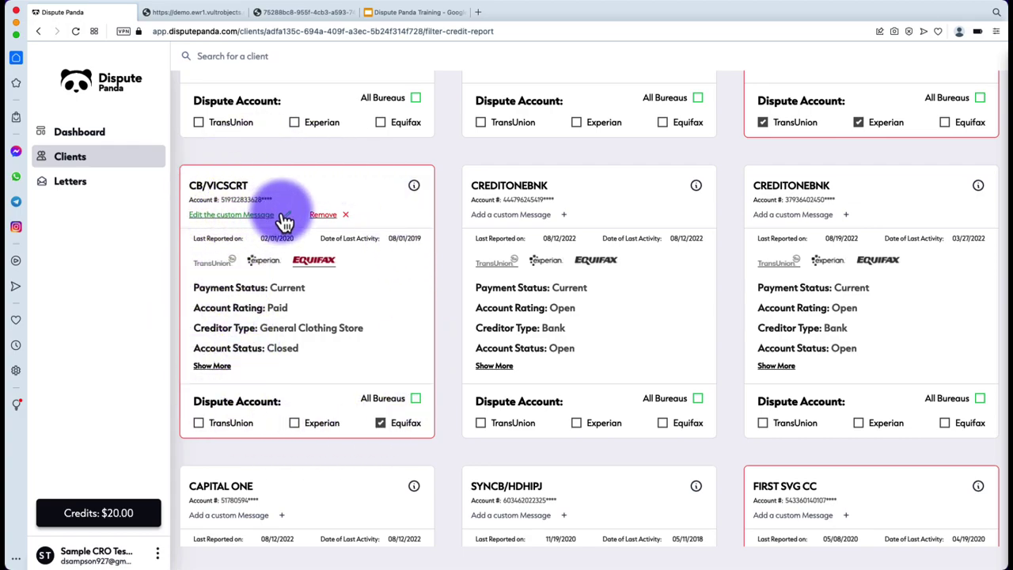
scroll(444, 309, down, 3)
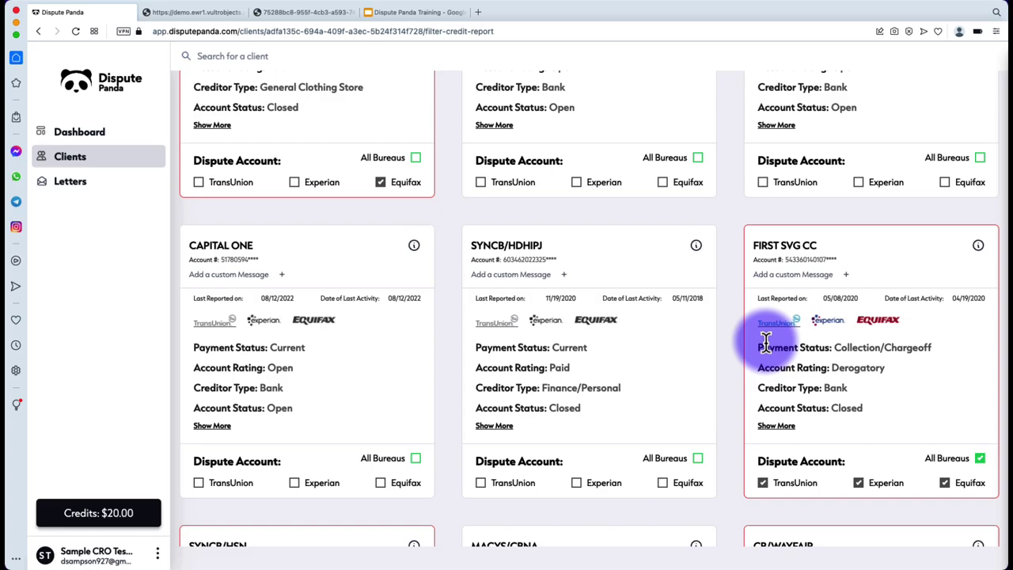
scroll(766, 343, up, 15)
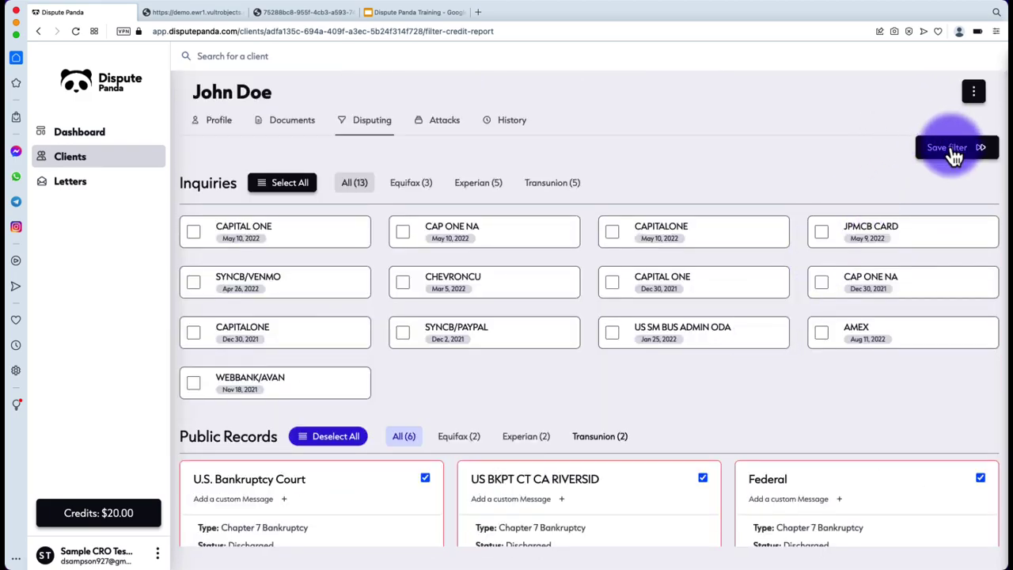
click(954, 151)
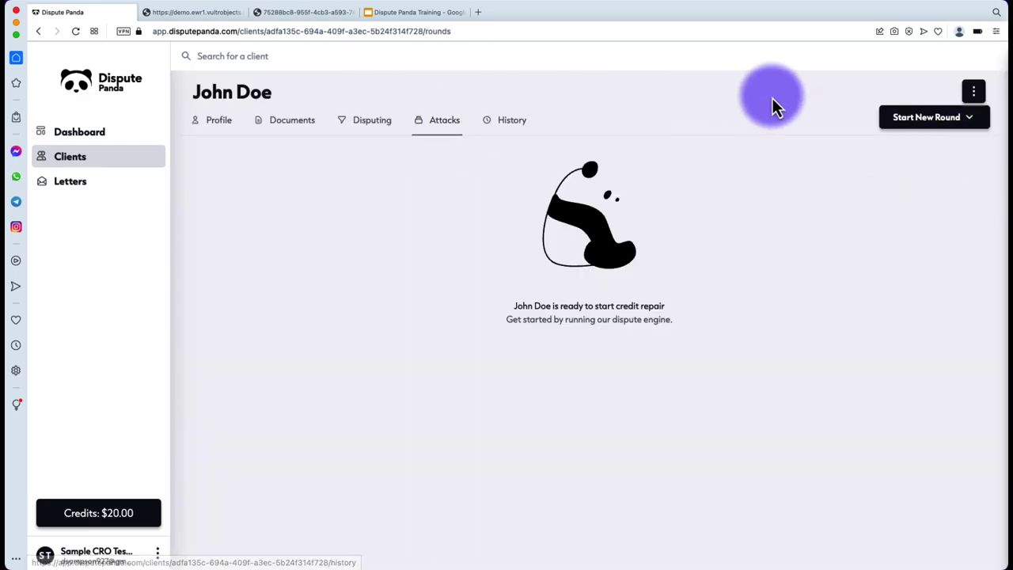
- Return to the client's Disputing tab listing inquiries and public records
click(369, 123)
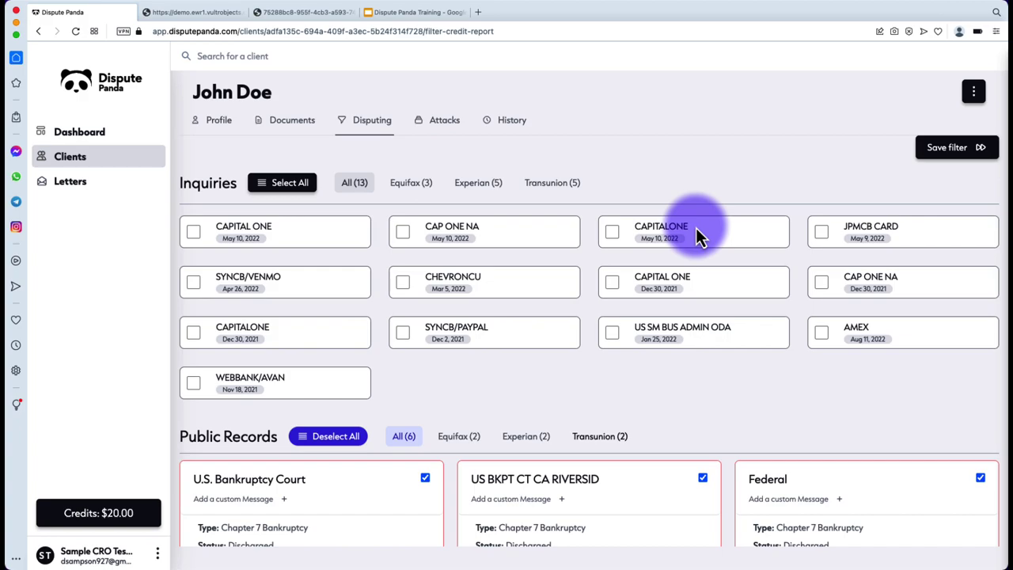
- Expand the full CAPITAL ONE account details in the accounts list
scroll(387, 340, down, 8)
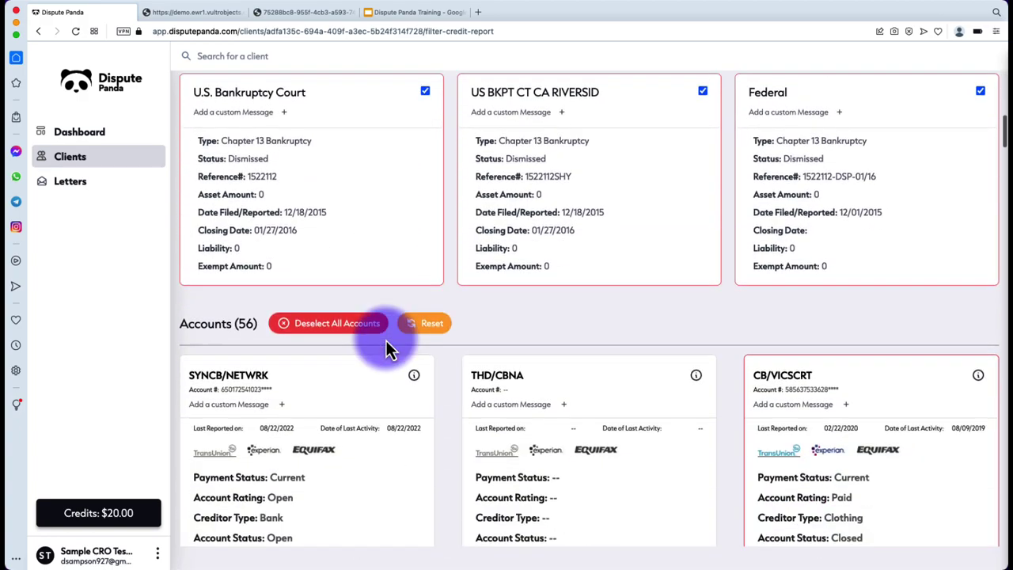
scroll(386, 348, down, 5)
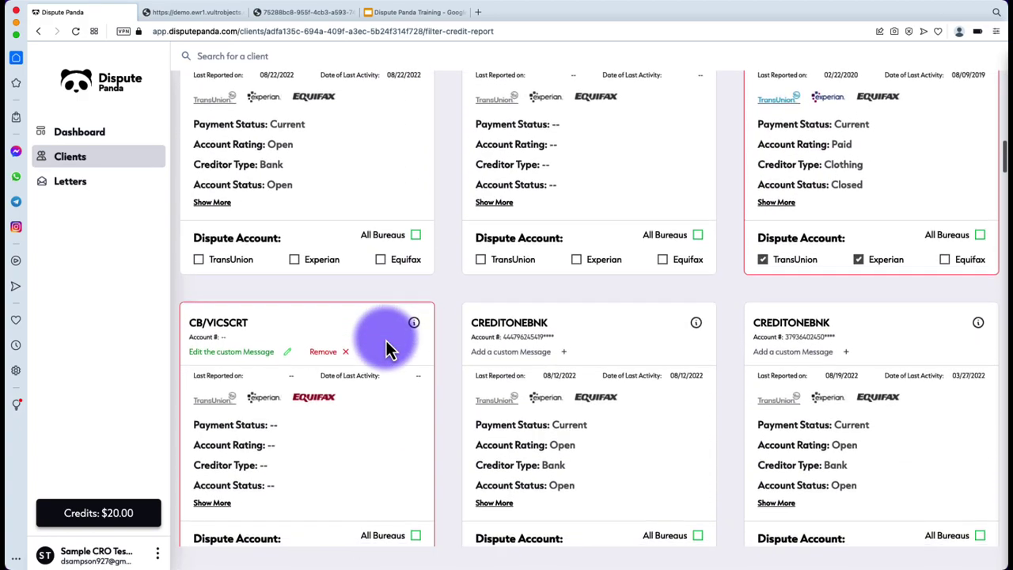
scroll(386, 344, down, 5)
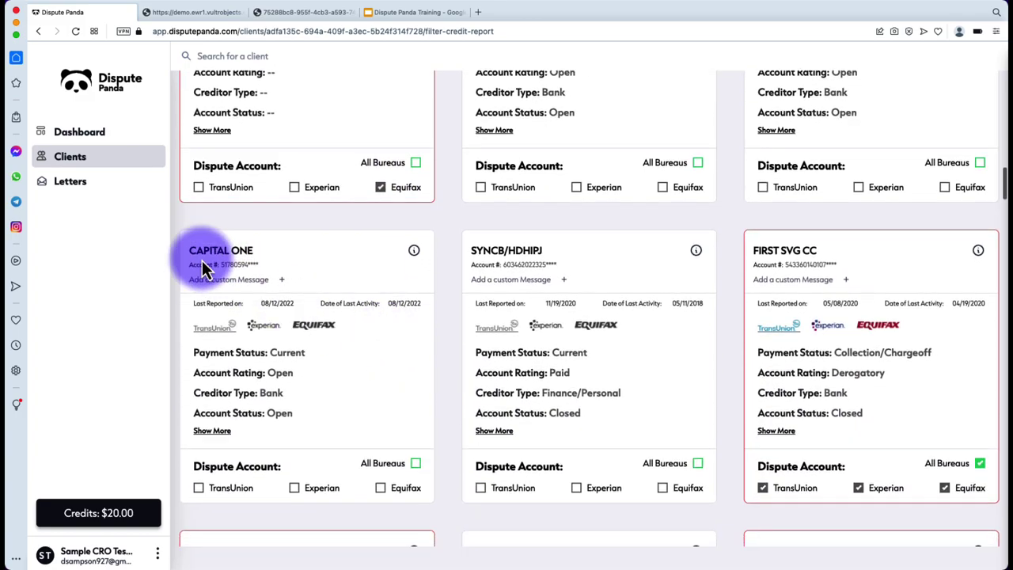
drag(189, 250, 255, 255)
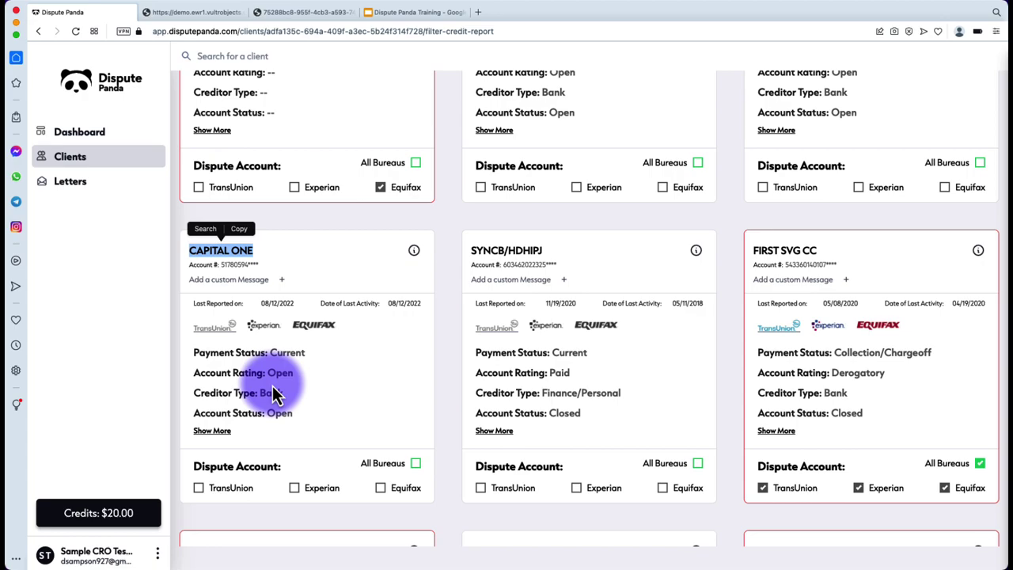
mouse_move(414, 252)
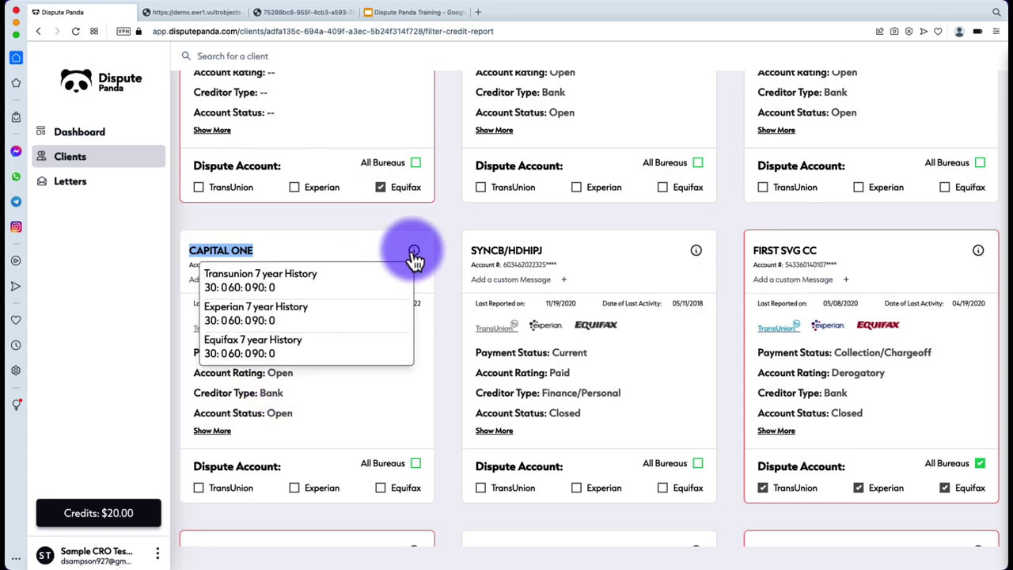
click(213, 430)
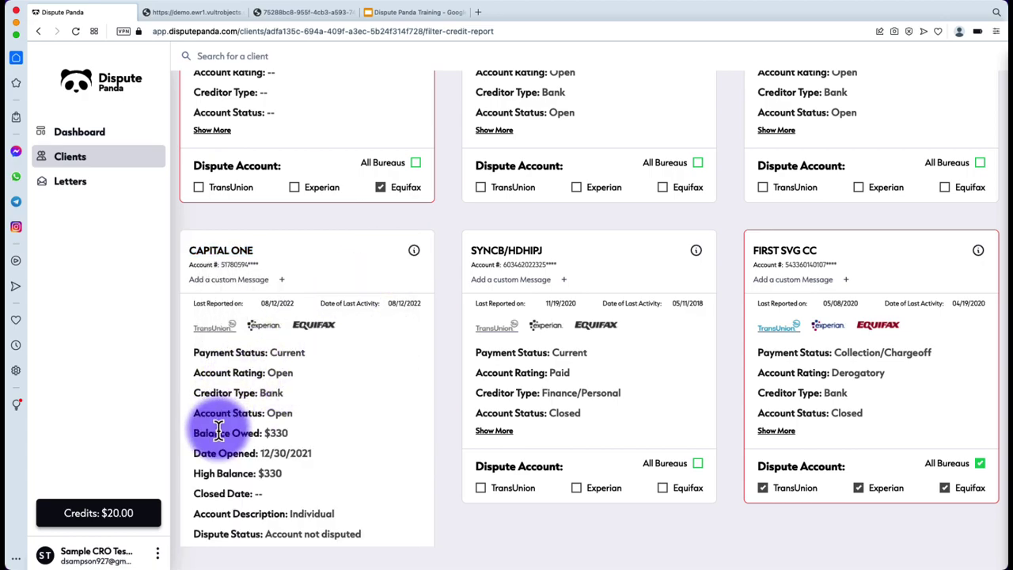
- Check all 13 inquiries for dispute using Select All next to Inquiries
scroll(220, 430, down, 1)
scroll(220, 434, down, 5)
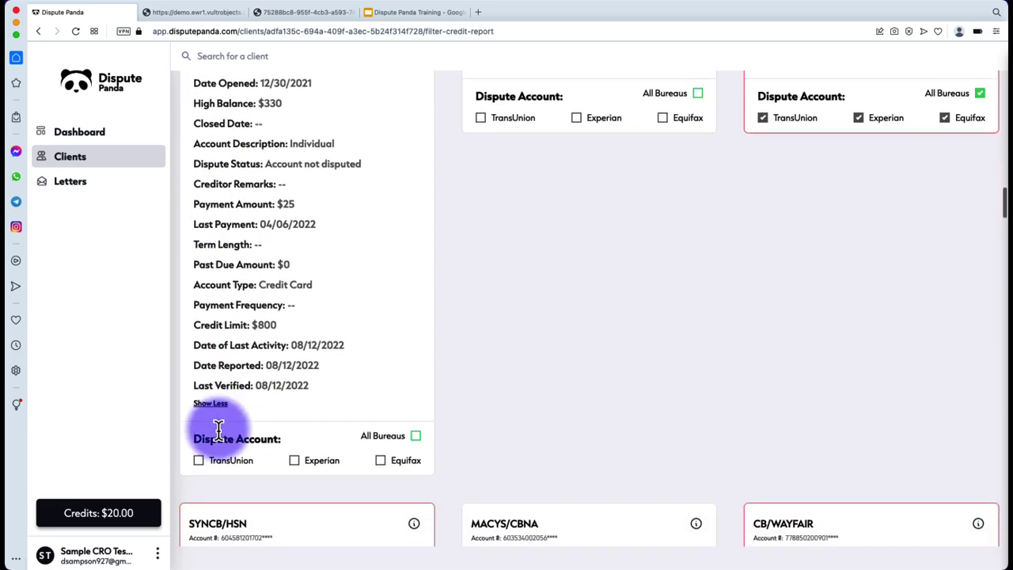
scroll(220, 441, up, 15)
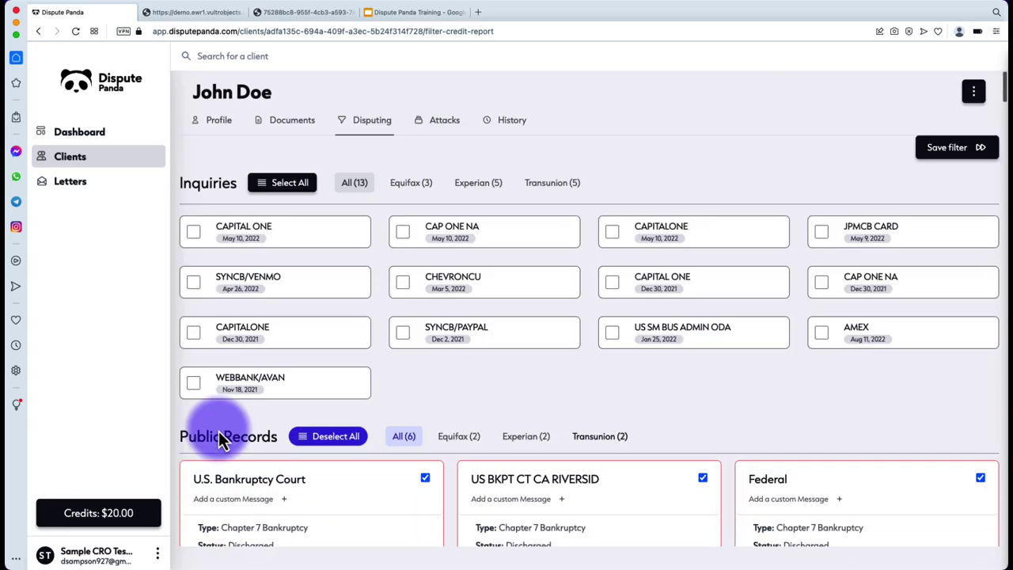
click(279, 187)
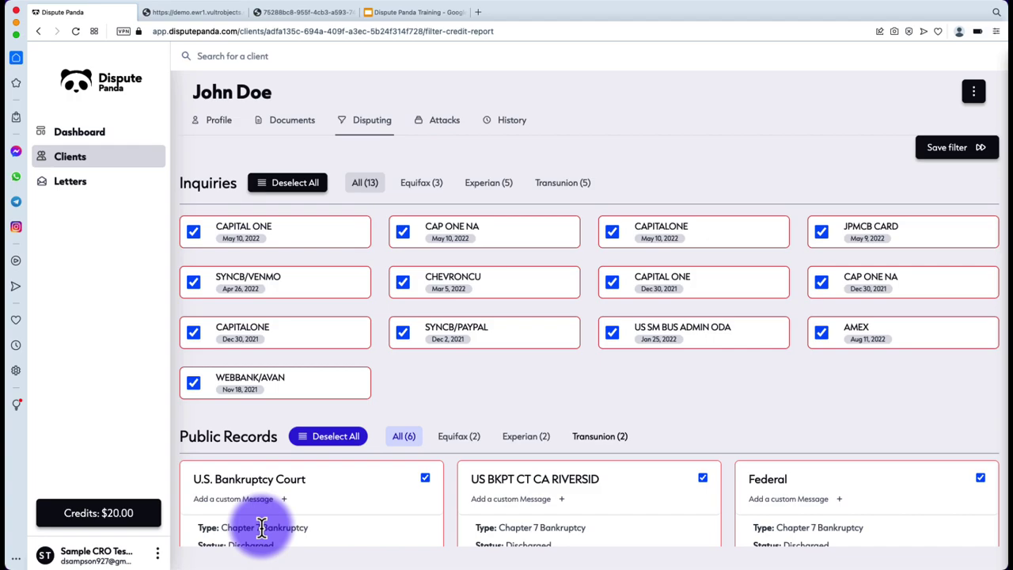
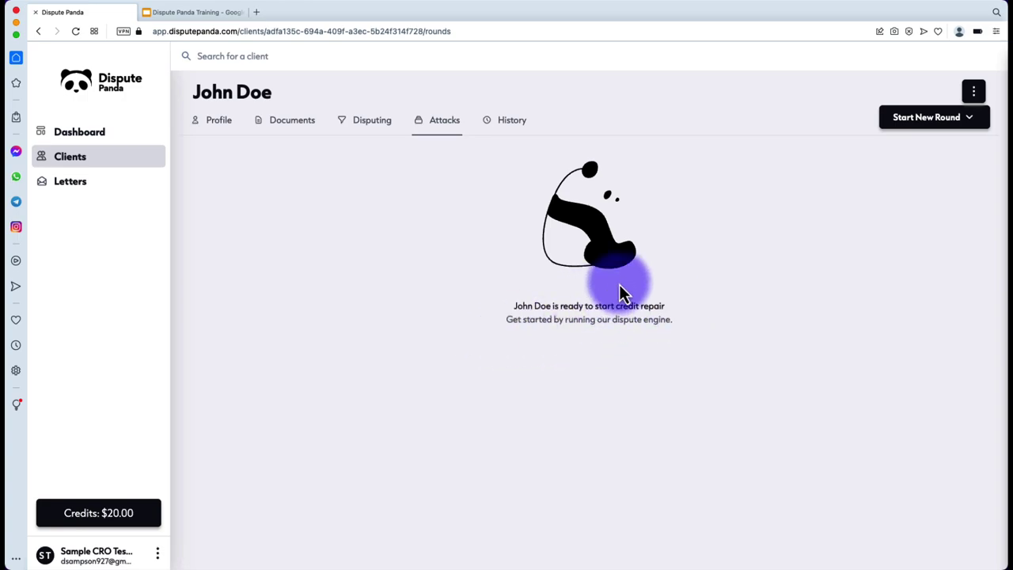
- Preview the Nerve Attack round variants, return to the attack-type list, and zoom the page to 125%
click(975, 124)
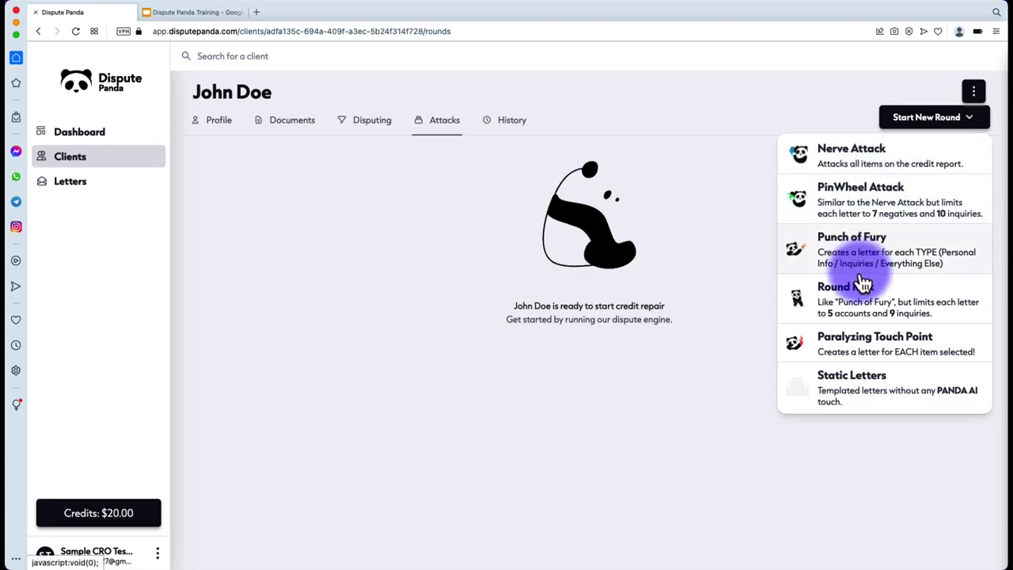
click(851, 162)
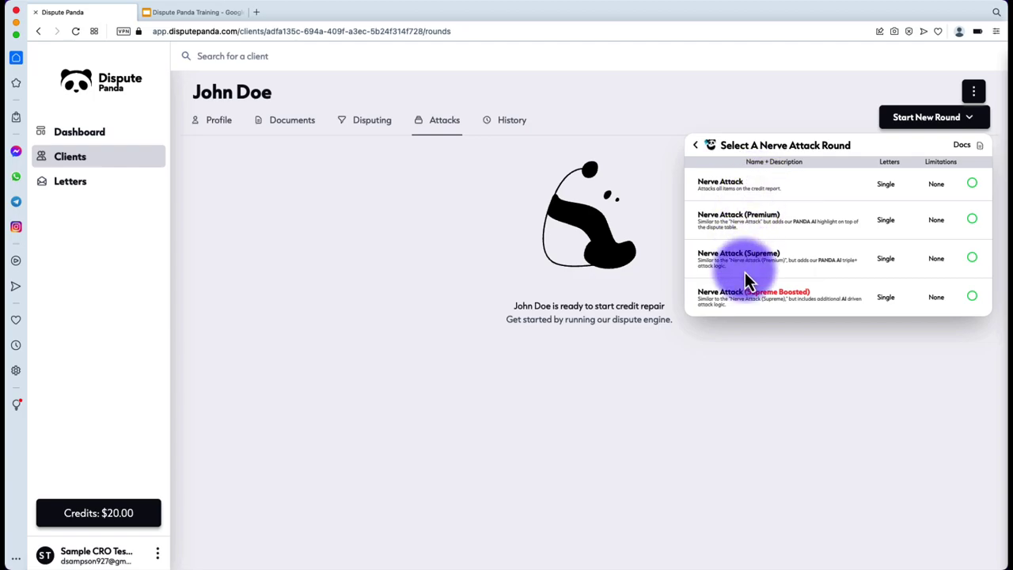
click(700, 146)
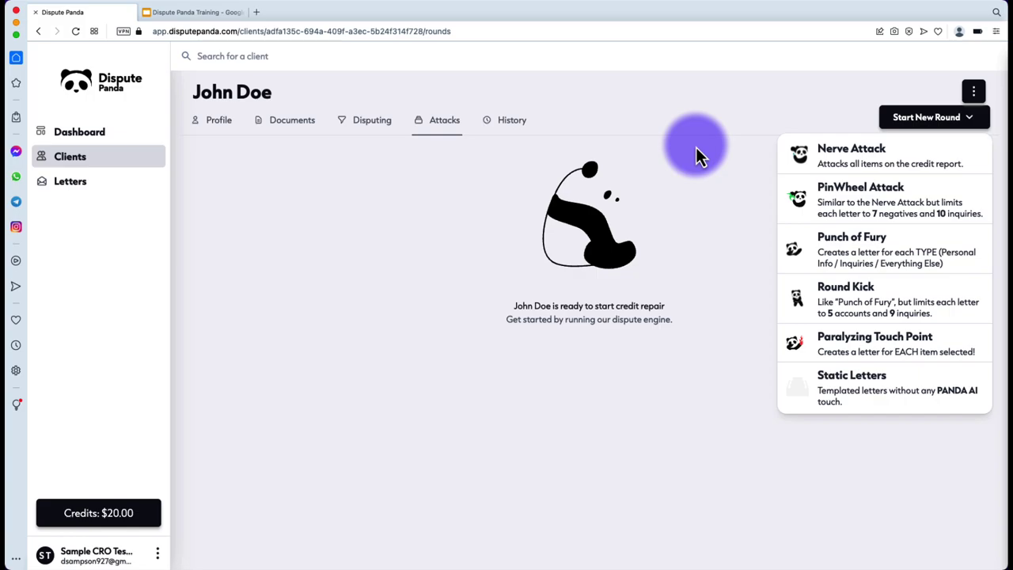
key(super+plus)
key(super+plus)
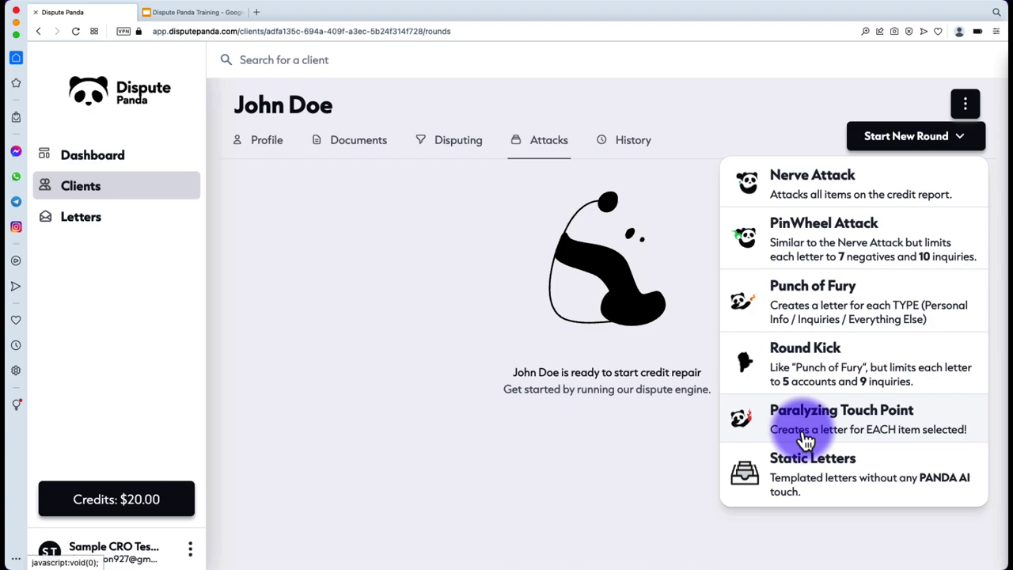
- Show the Nerve Attack, Premium, Supreme and Supreme Boosted variants with their letters and limitations
click(789, 204)
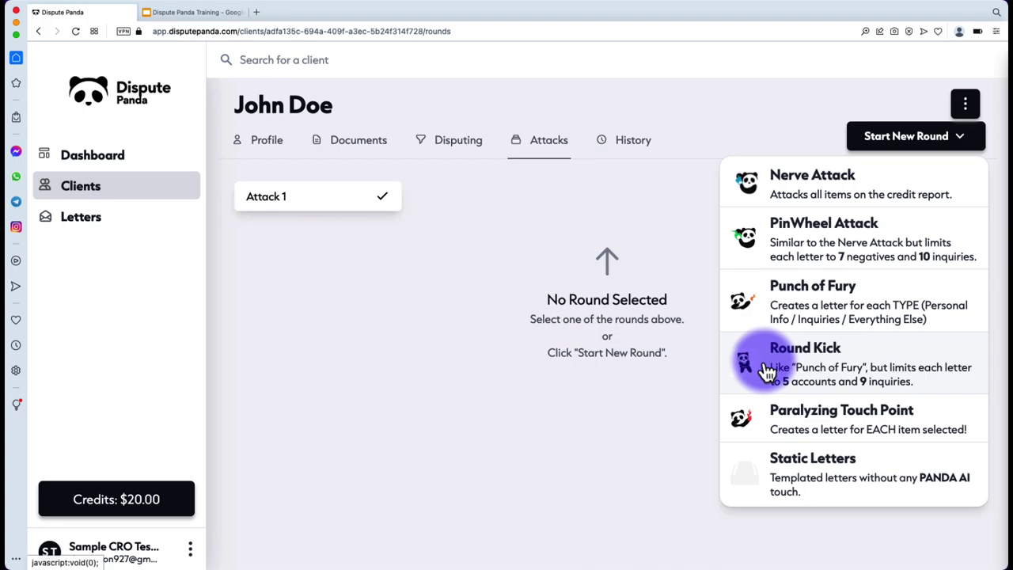
click(783, 188)
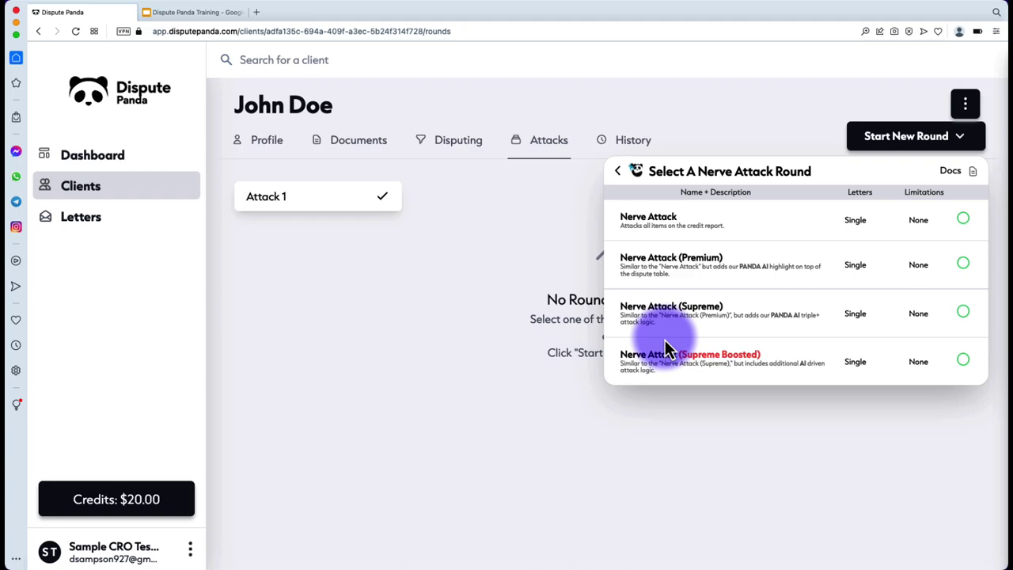
- Browse the Static Letters templates, go back to the attack types, then reopen Static Letters
click(618, 171)
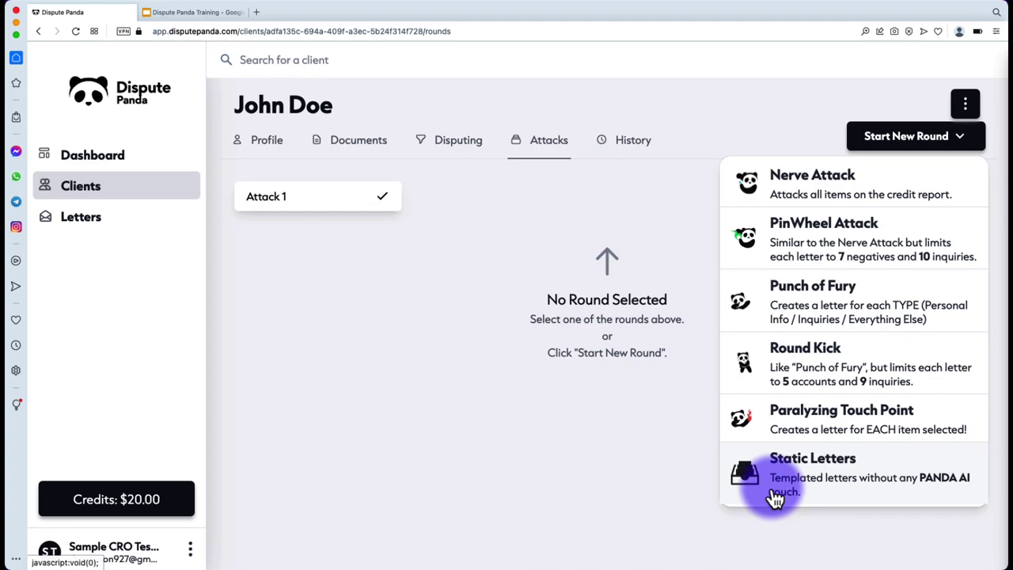
click(772, 491)
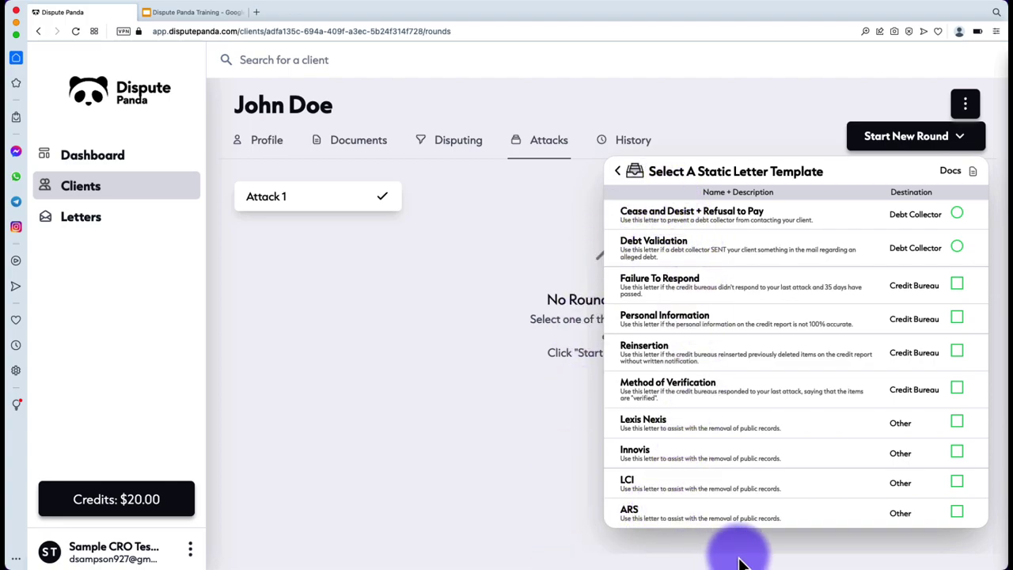
click(618, 171)
click(759, 478)
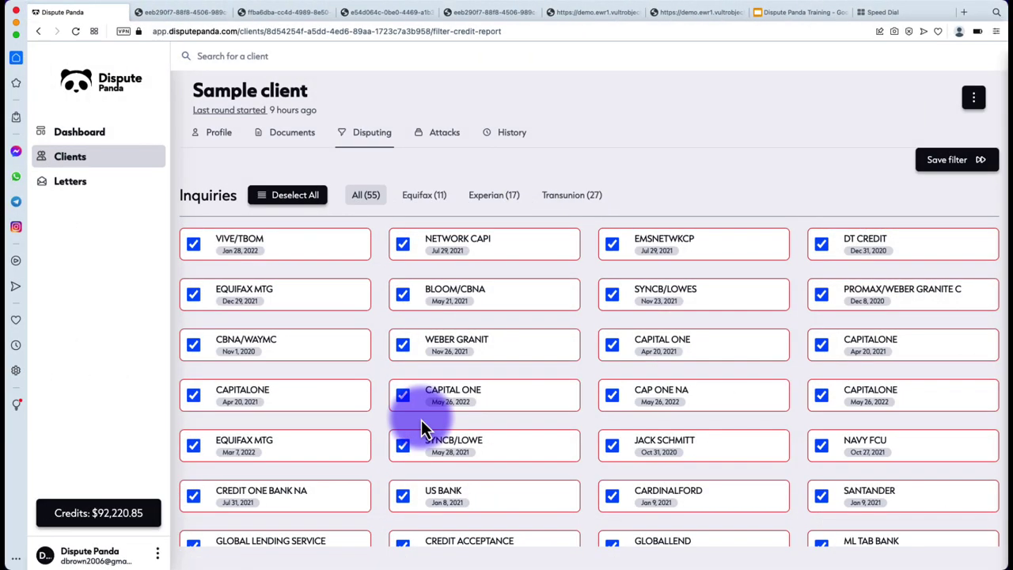
- Review the Sample client's inquiries and accounts, then save the dispute selections to reach Attacks
scroll(422, 428, down, 10)
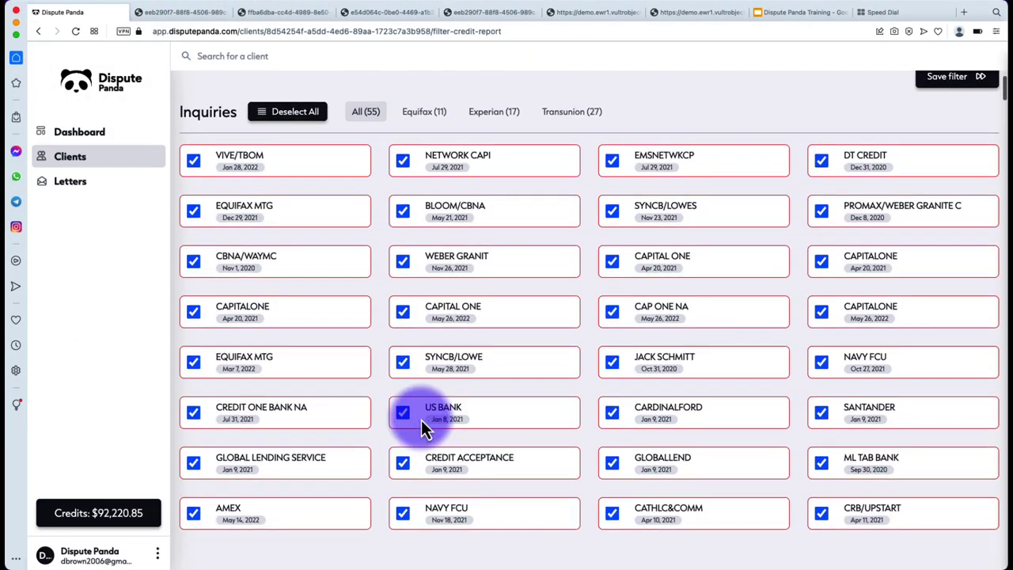
scroll(421, 427, down, 8)
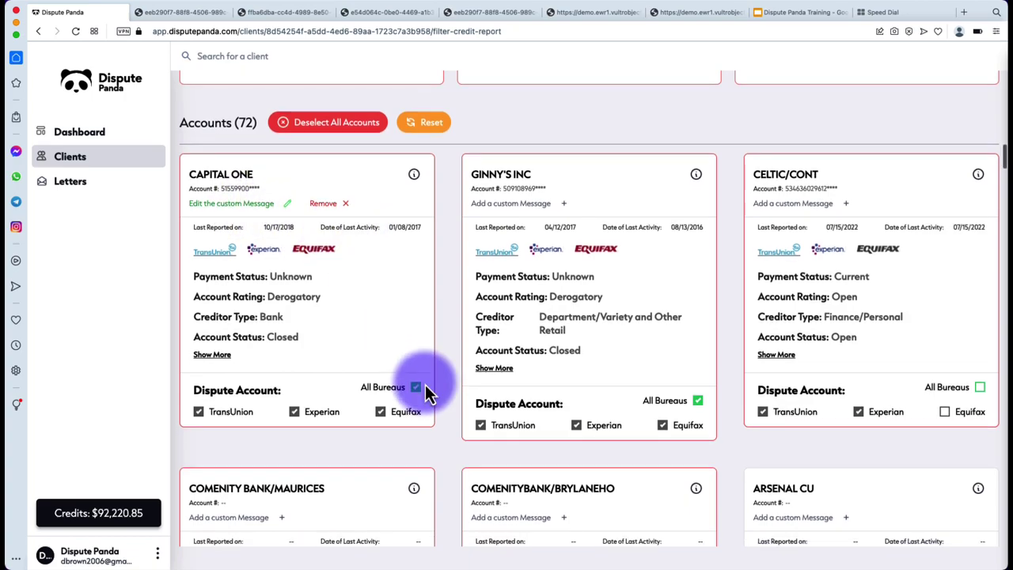
scroll(425, 389, down, 10)
scroll(425, 388, down, 8)
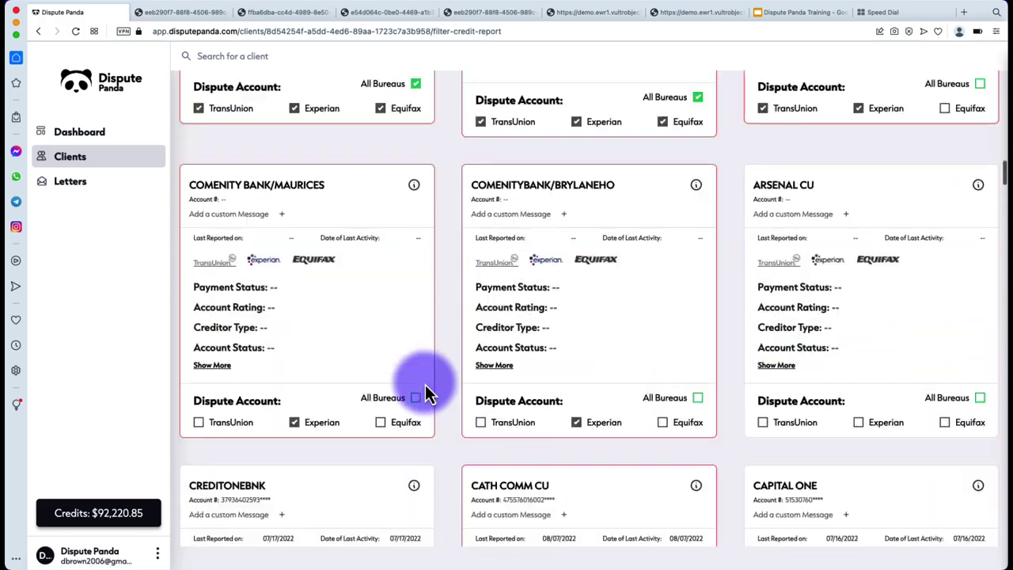
scroll(425, 389, up, 20)
click(948, 160)
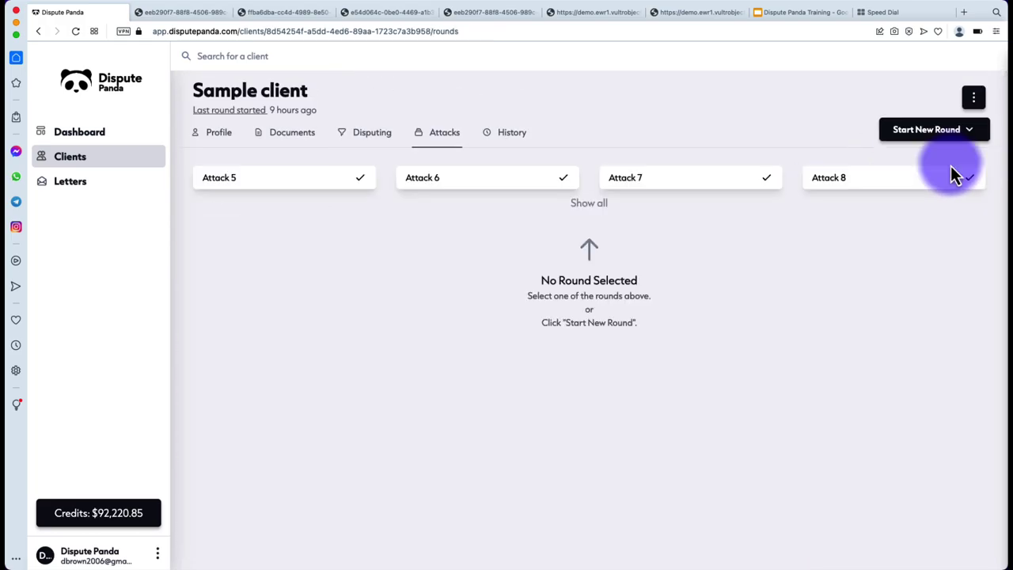
- Start a Nerve Attack (Premium) round and open the new Attack 9's history report
click(975, 131)
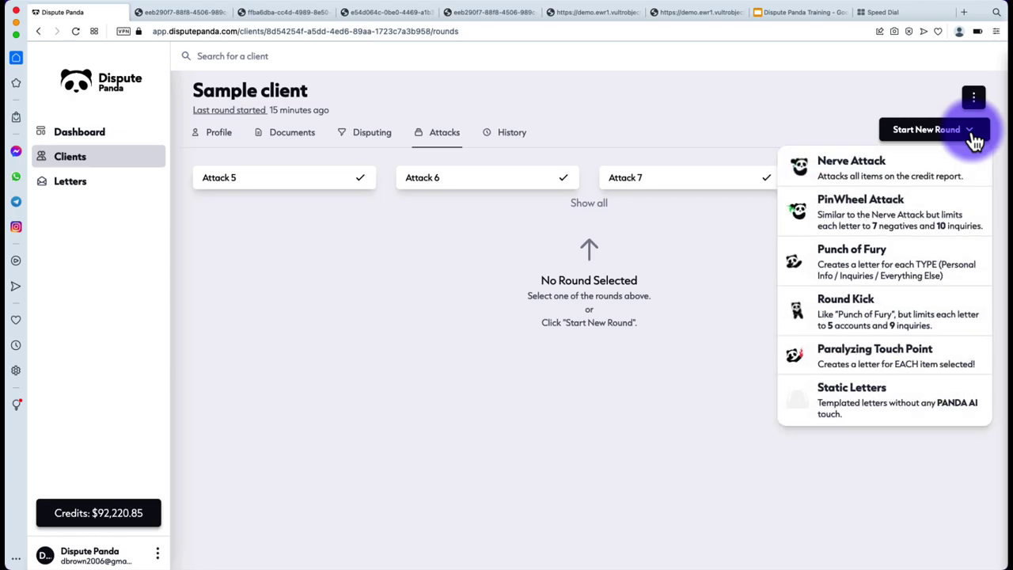
click(905, 172)
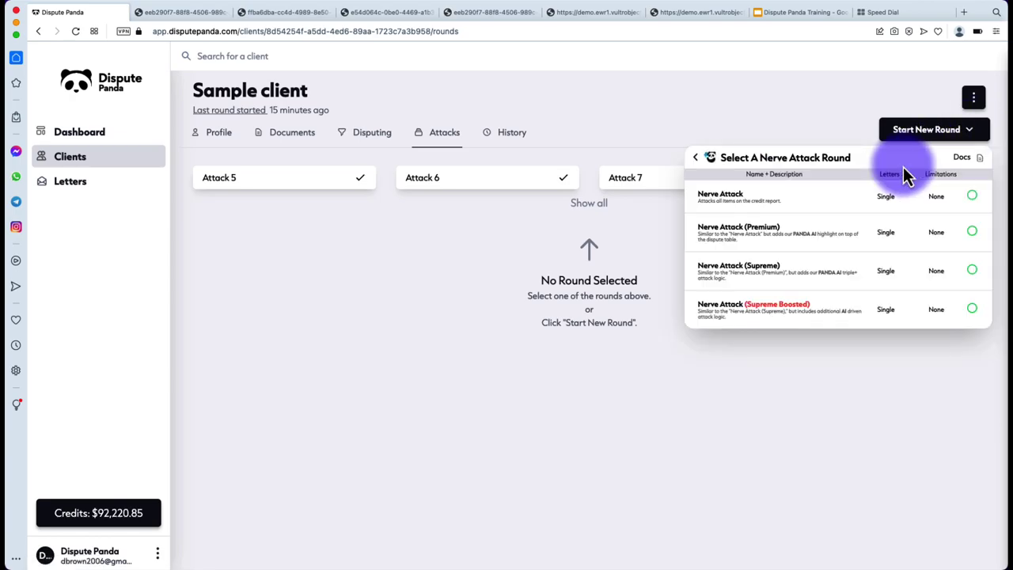
click(973, 232)
click(839, 350)
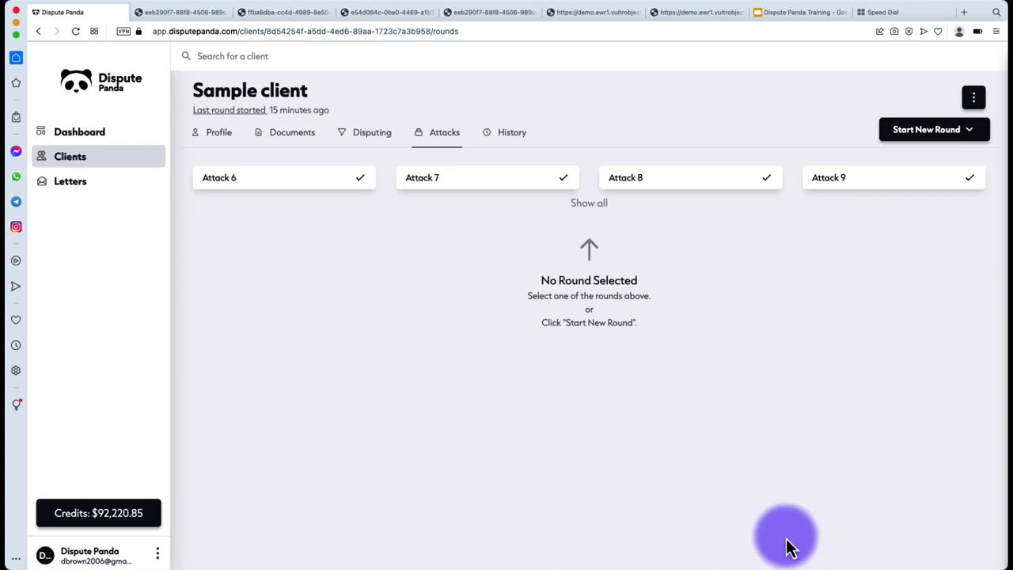
click(872, 184)
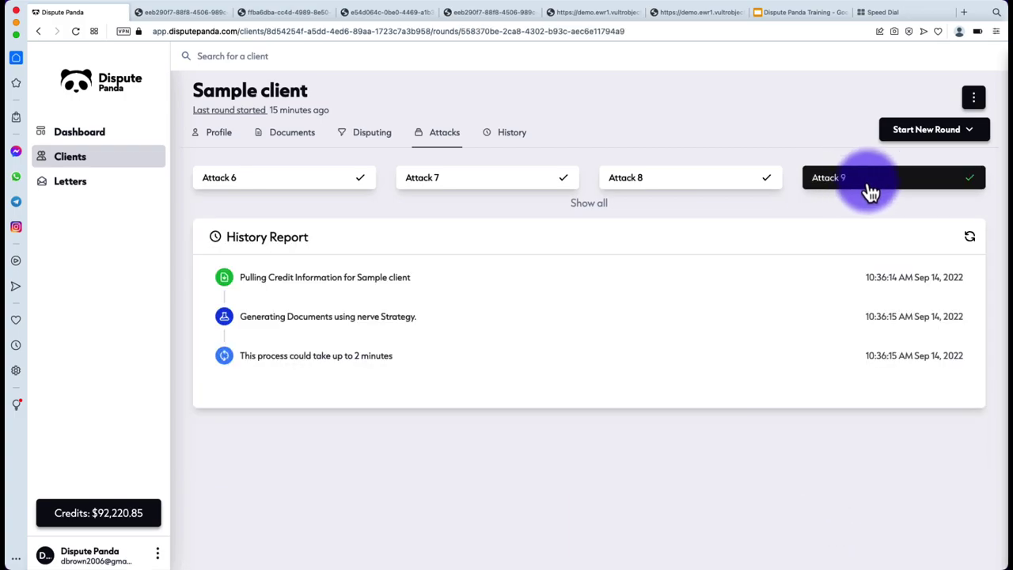
- Refresh the history until documents are generated, then list all three attachments
click(971, 241)
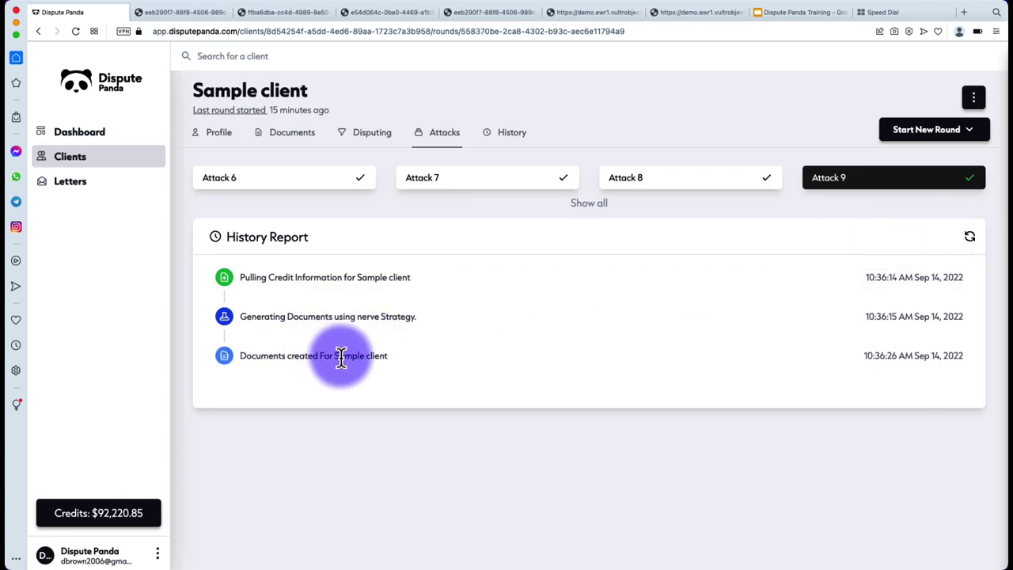
click(971, 241)
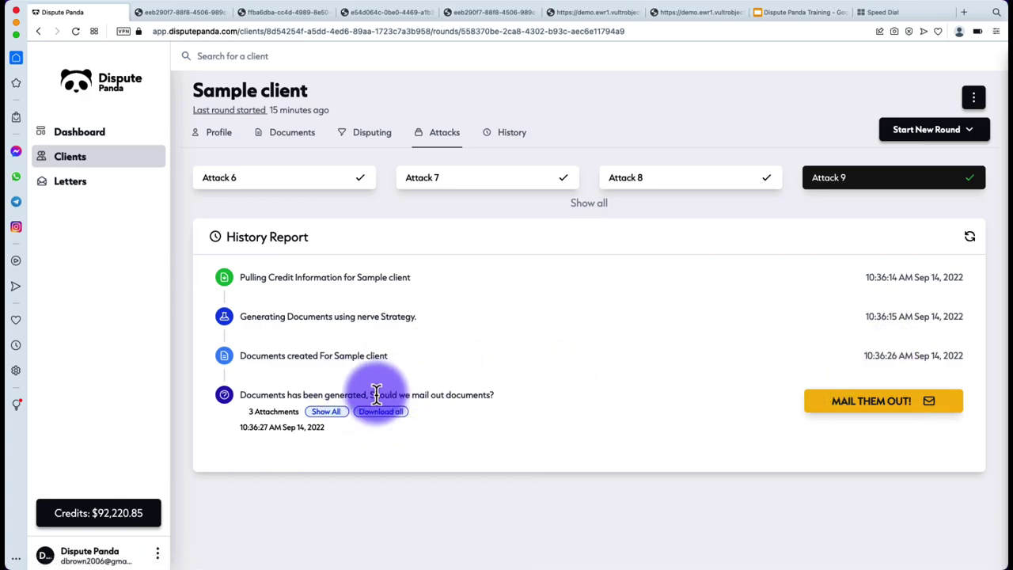
click(326, 413)
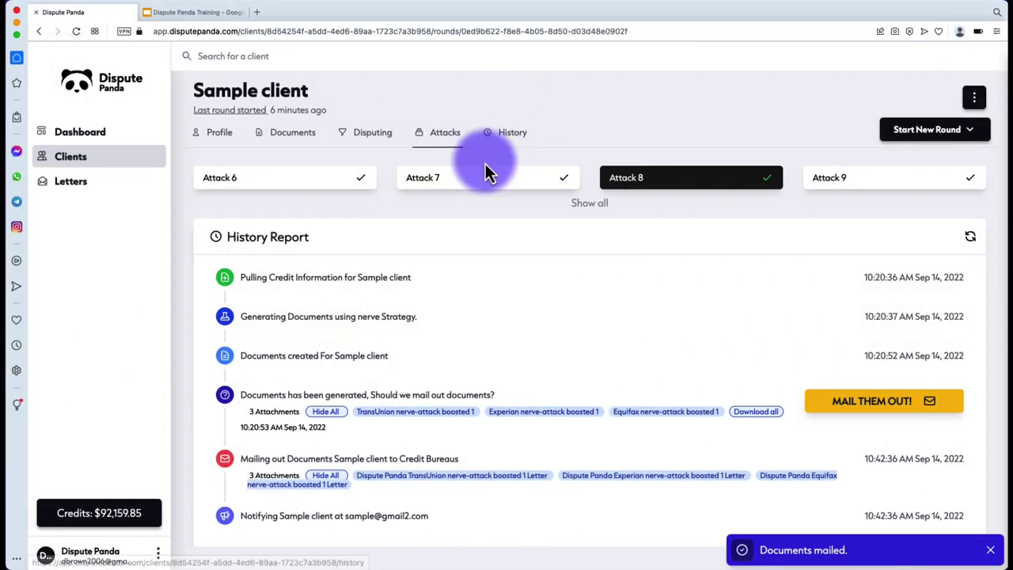
- Open Attack 7's history and its mailing cost window for the seven pinwheel letters
click(471, 182)
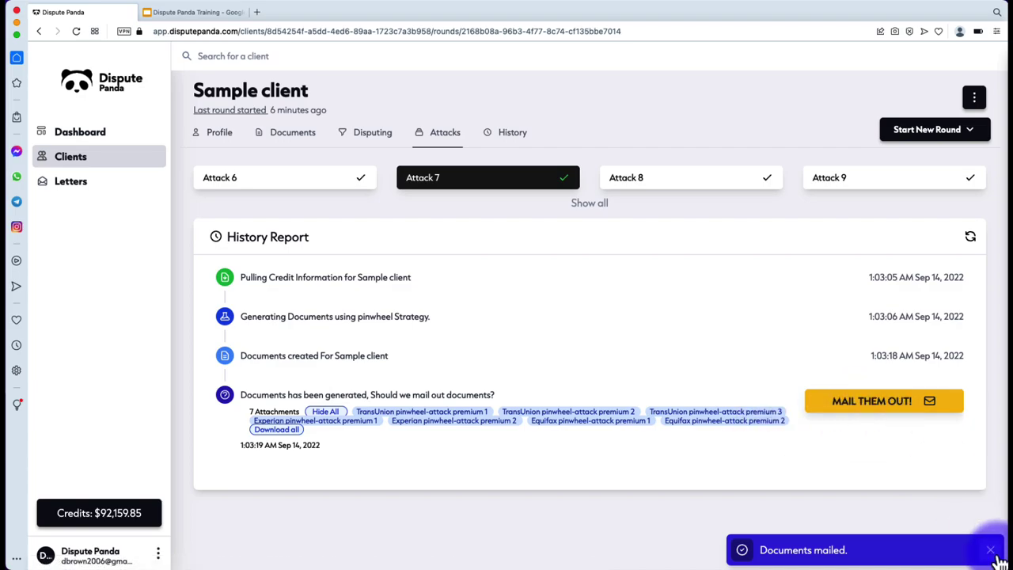
click(871, 404)
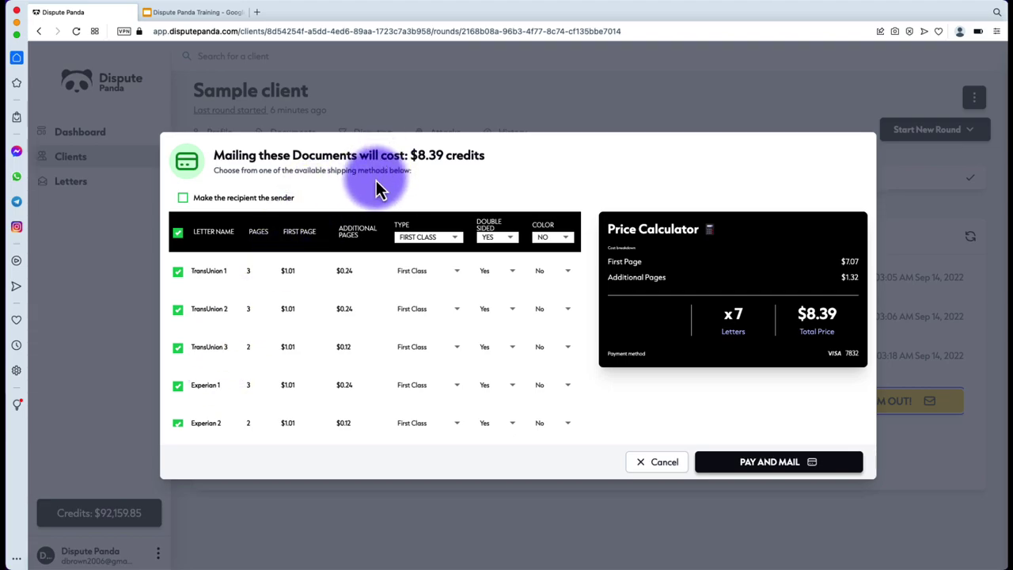
- Toggle recipient-as-sender on and off, then leave every letter deselected for mailing
click(182, 198)
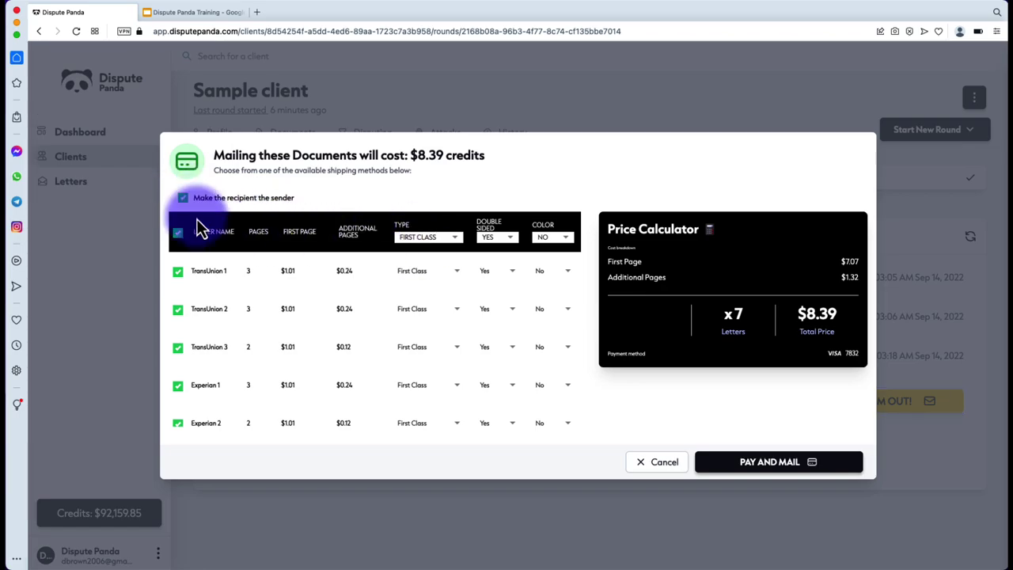
click(183, 198)
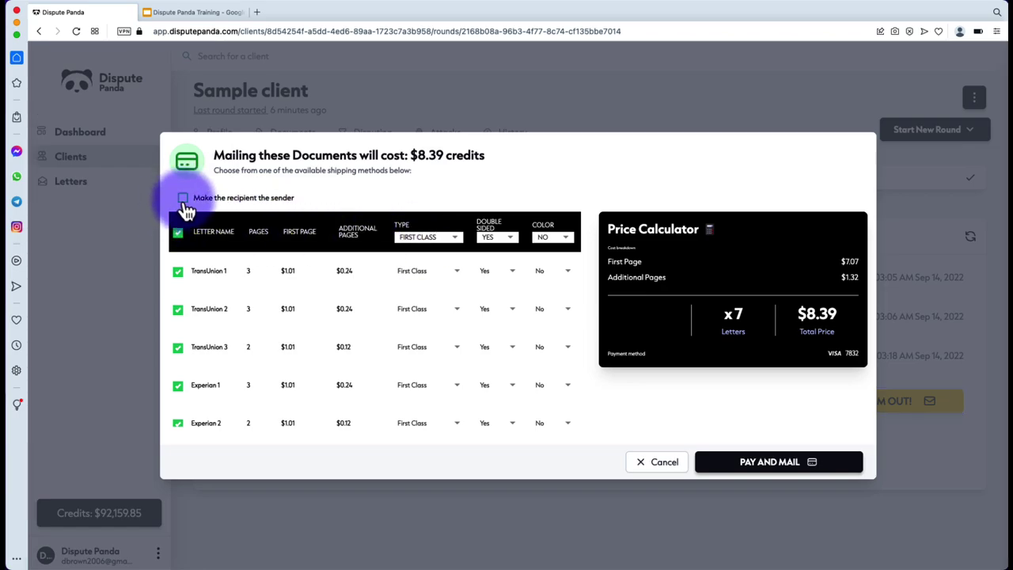
click(177, 233)
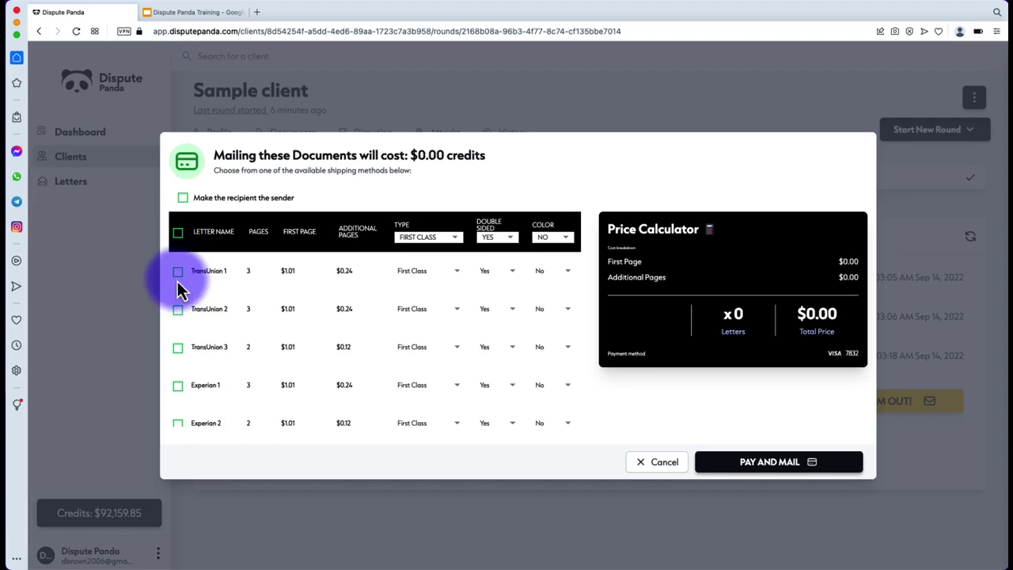
click(179, 236)
click(178, 236)
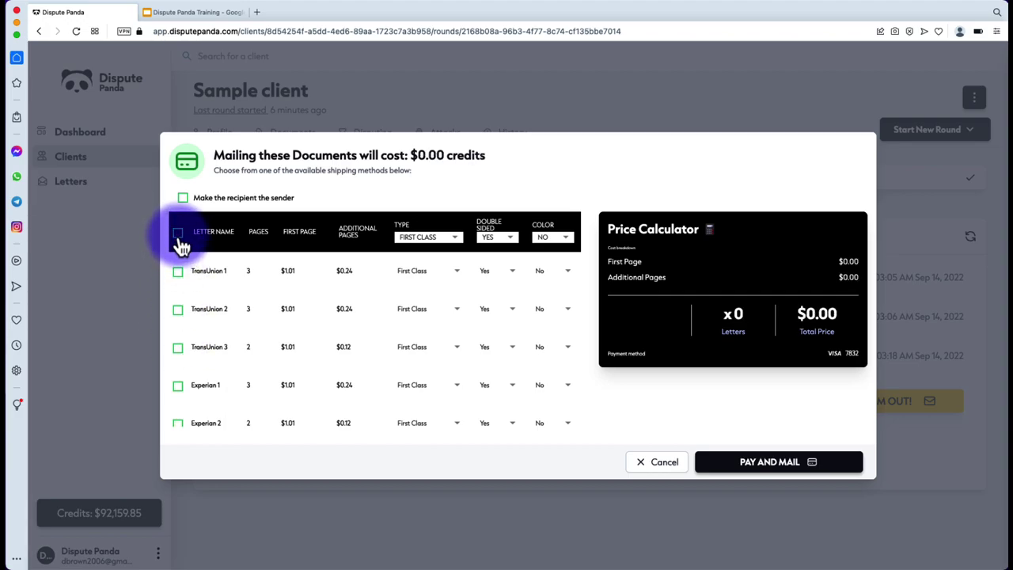
click(179, 235)
click(178, 236)
- Try including TransUnion 2 and 3, then uncheck them and select all seven letters
click(178, 313)
click(178, 348)
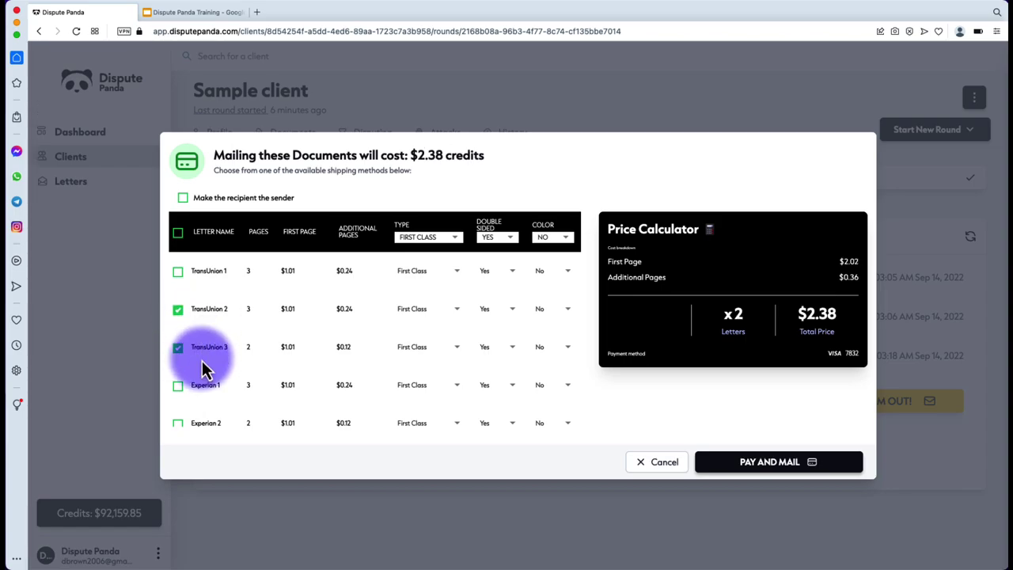
scroll(198, 373, down, 3)
scroll(192, 387, up, 3)
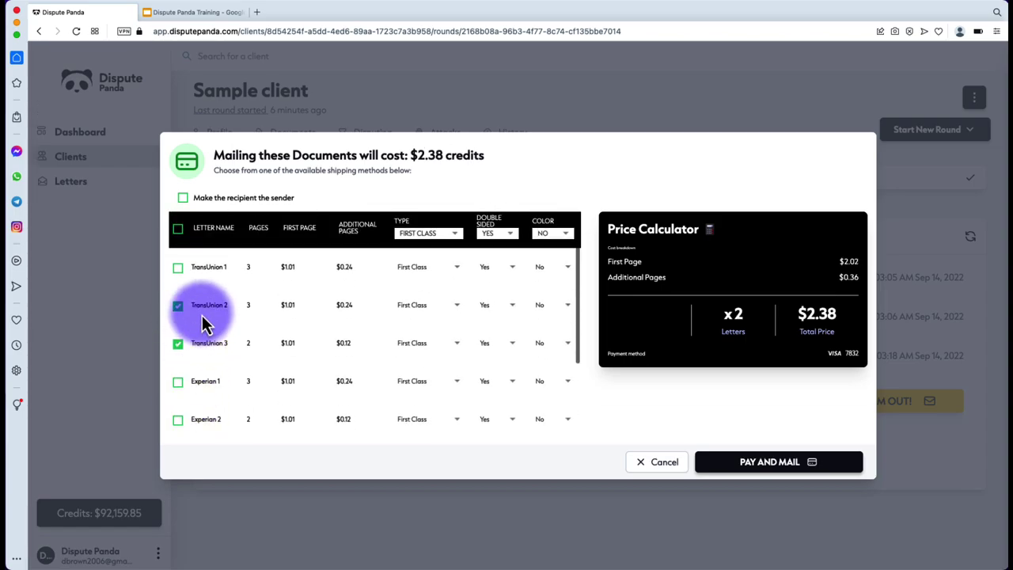
click(178, 307)
click(178, 343)
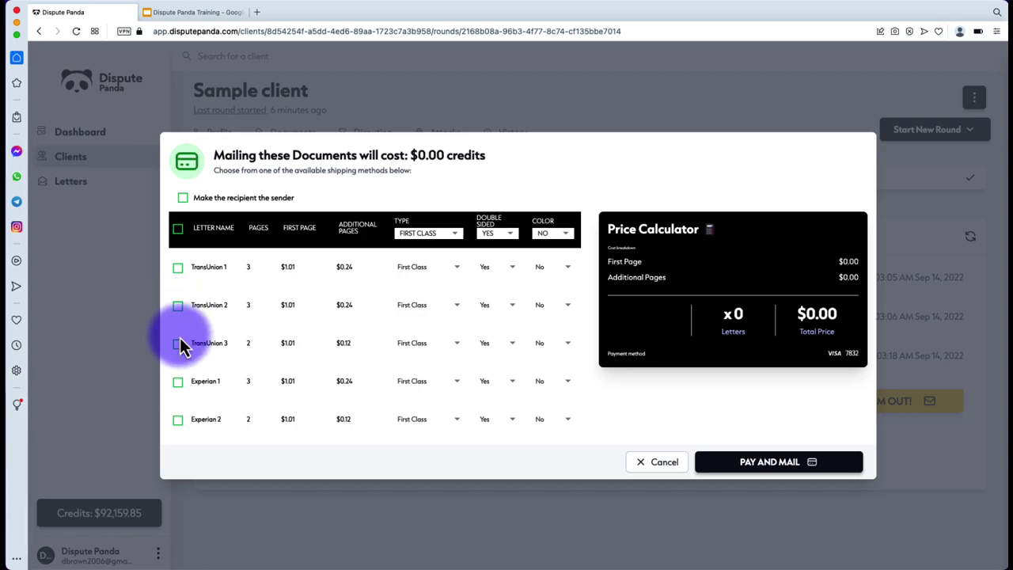
click(177, 229)
- Switch all letters to Certified Mail and back to First Class a couple of times
click(435, 234)
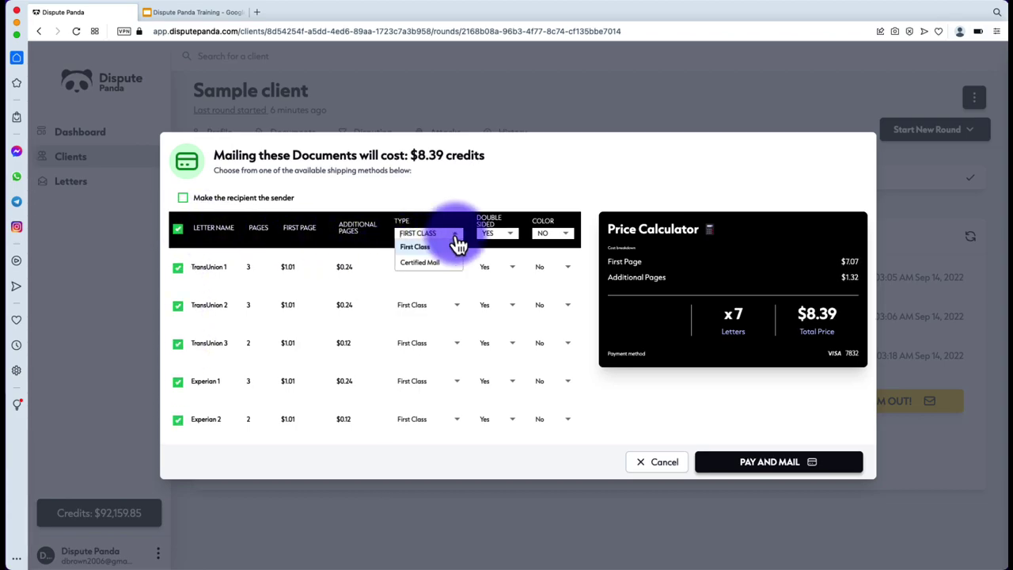
click(435, 265)
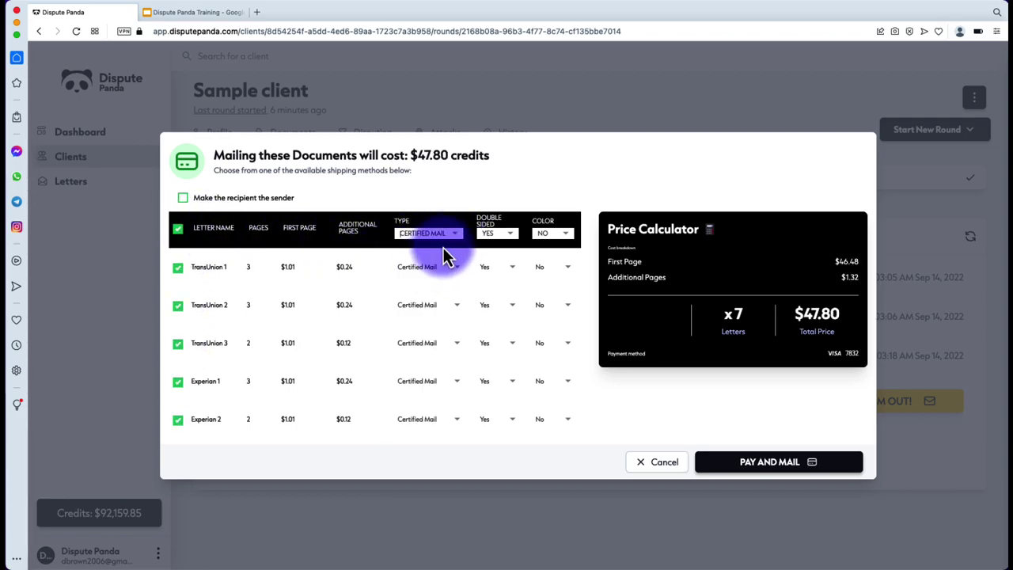
click(442, 235)
click(434, 247)
click(442, 236)
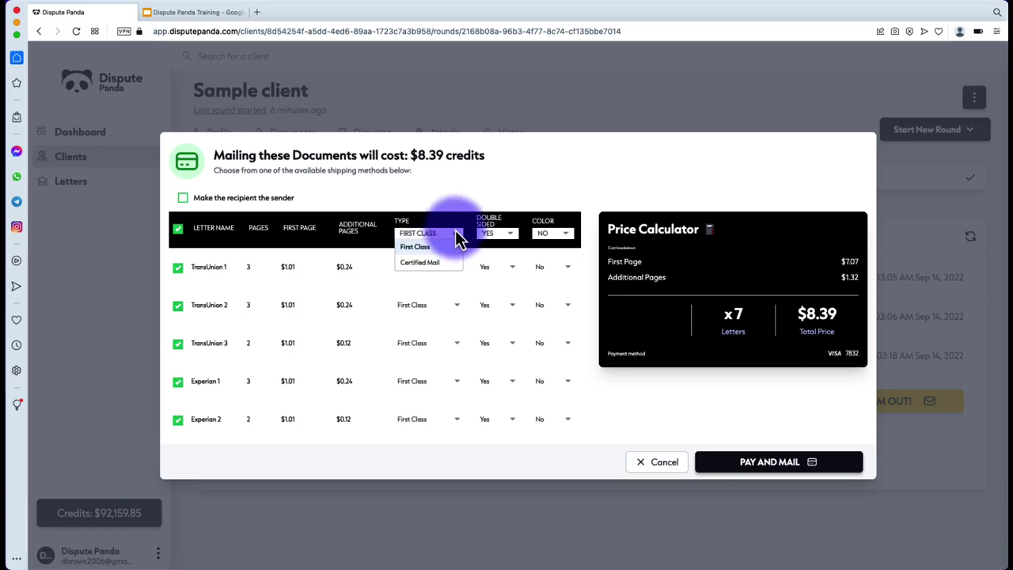
click(431, 265)
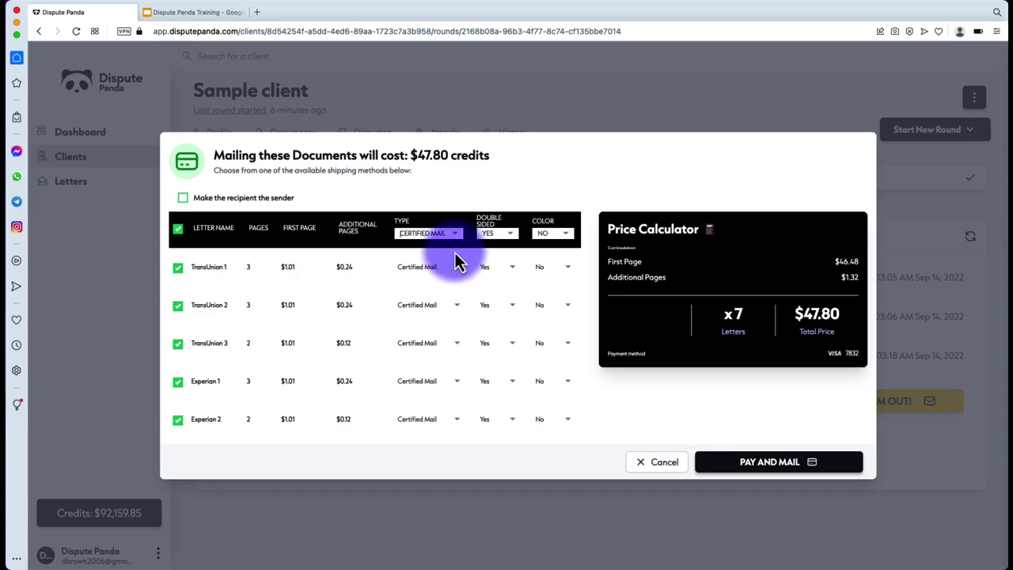
click(459, 236)
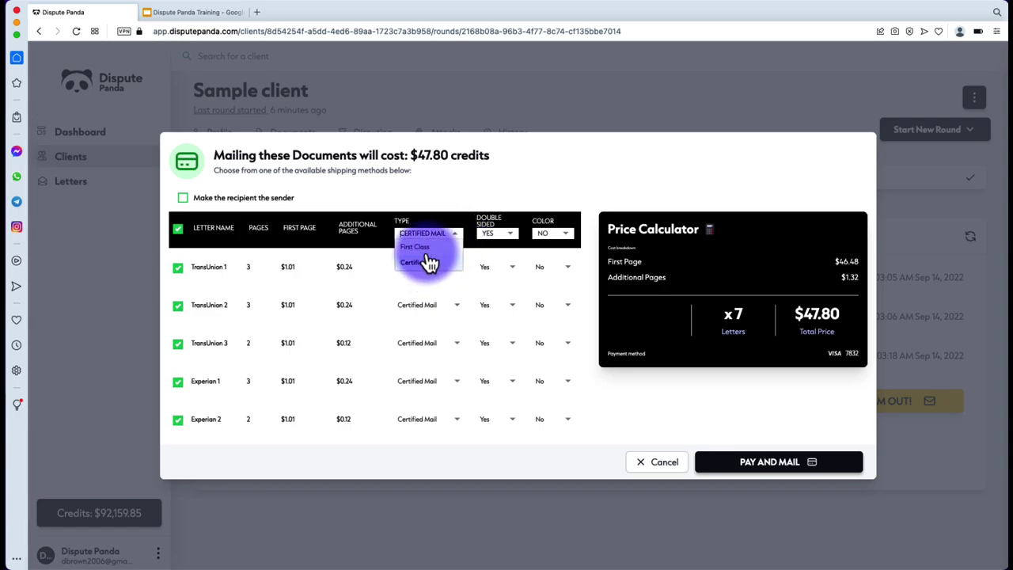
click(427, 247)
- Send TransUnion 1, Experian 1 and Equifax 1 individually by Certified Mail
click(456, 277)
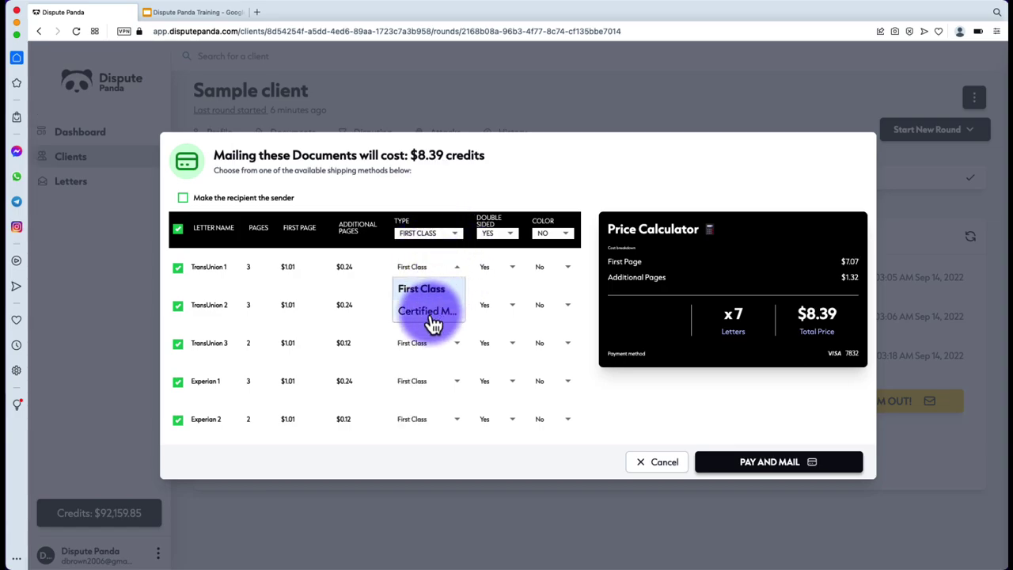
click(430, 316)
scroll(456, 311, down, 2)
click(455, 311)
click(426, 339)
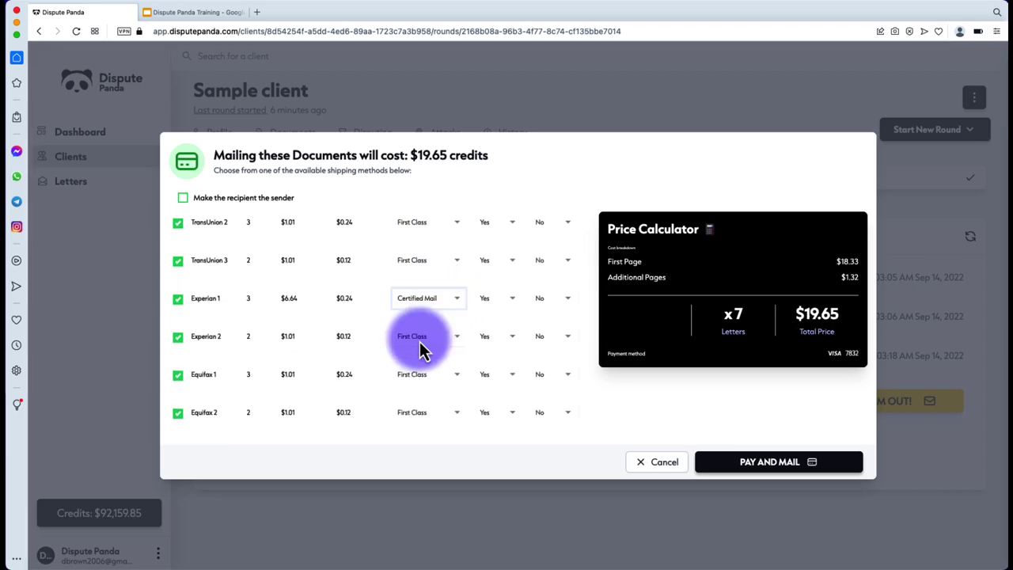
scroll(422, 364, down, 1)
click(457, 375)
click(429, 413)
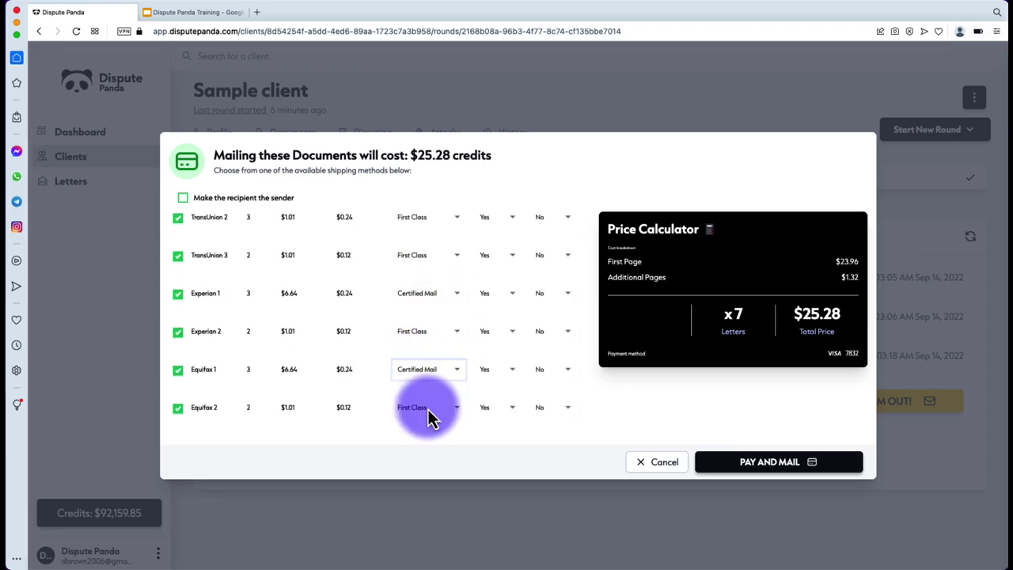
scroll(441, 283, up, 3)
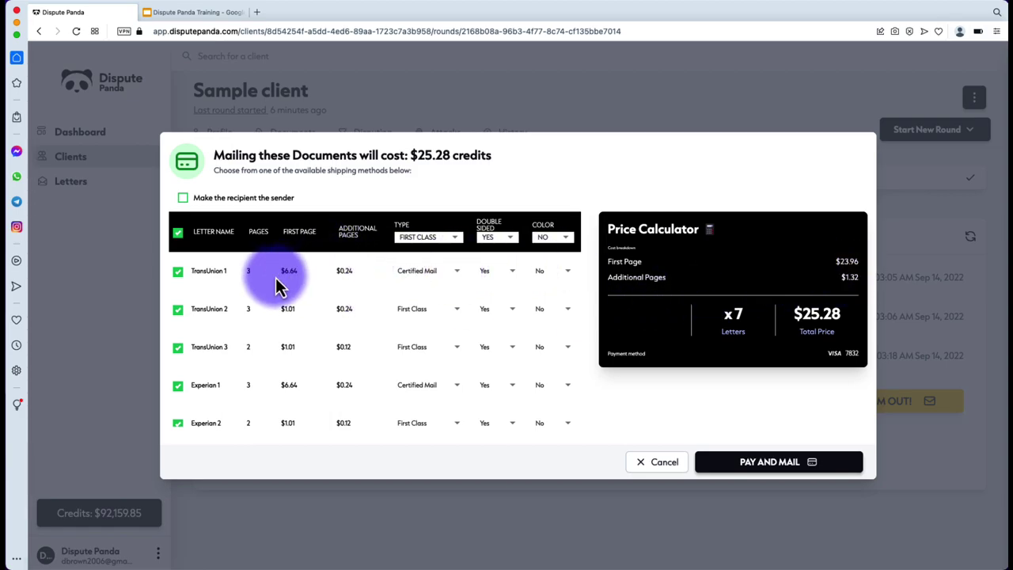
scroll(262, 402, down, 3)
scroll(262, 402, up, 3)
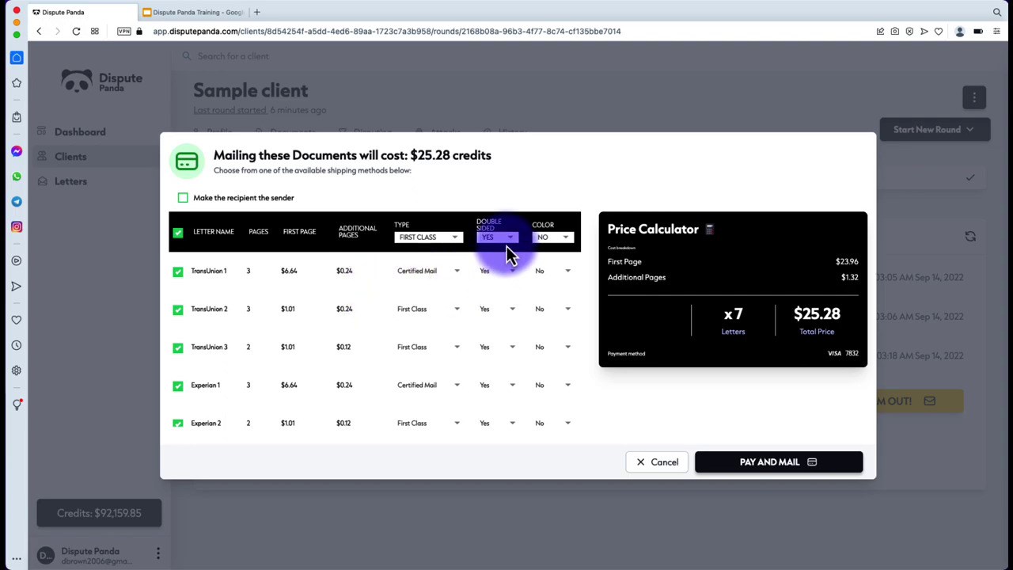
- Make all letters single-sided and turn colour printing on, then off
click(487, 266)
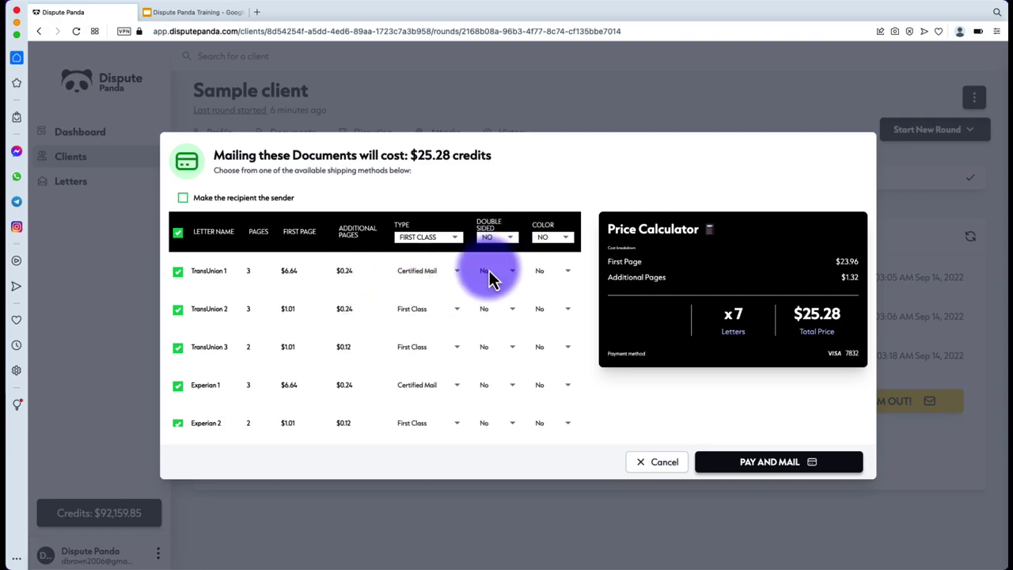
scroll(482, 366, down, 3)
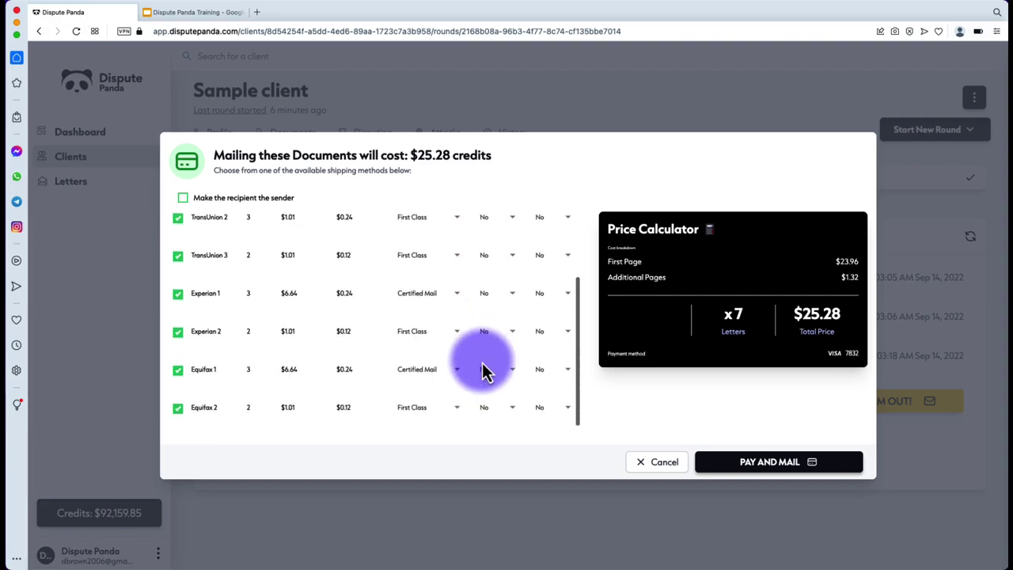
scroll(484, 369, up, 3)
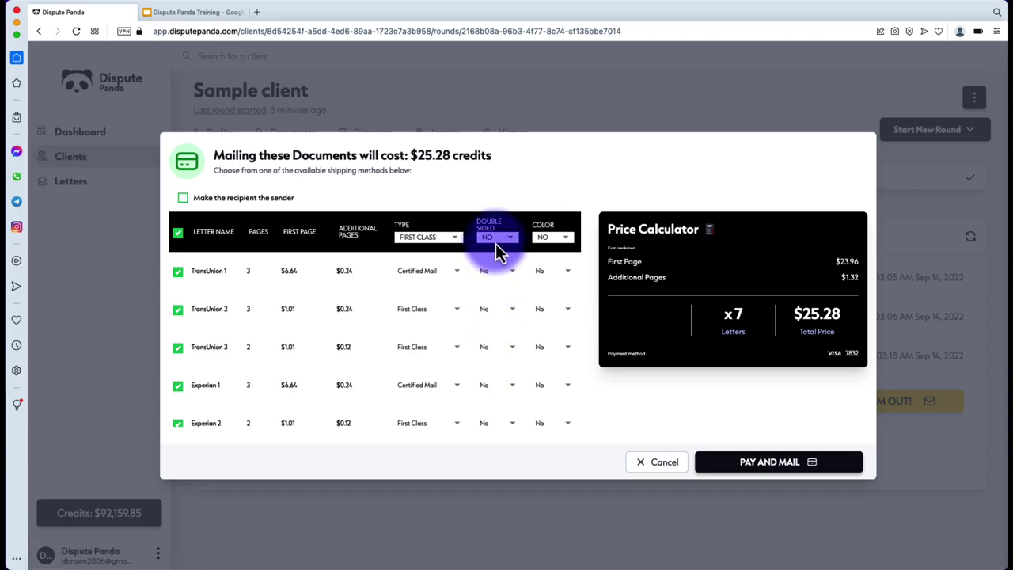
click(552, 237)
click(552, 258)
click(543, 246)
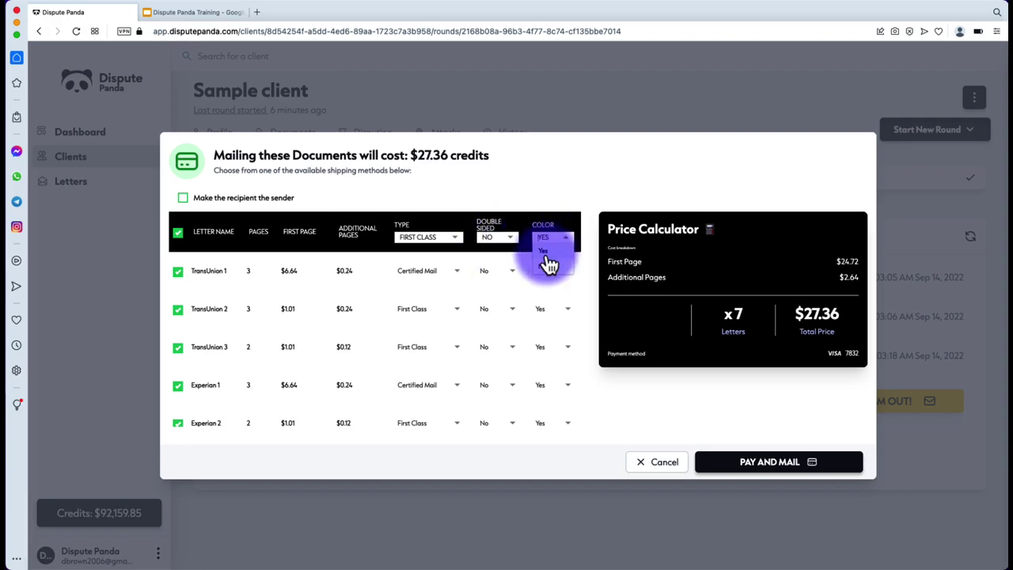
click(543, 267)
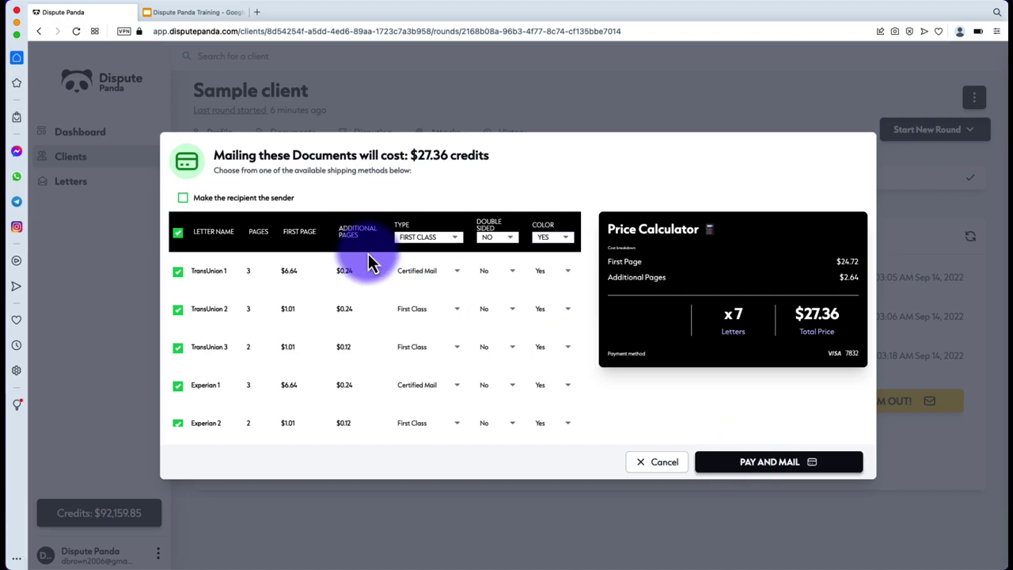
click(543, 240)
click(544, 257)
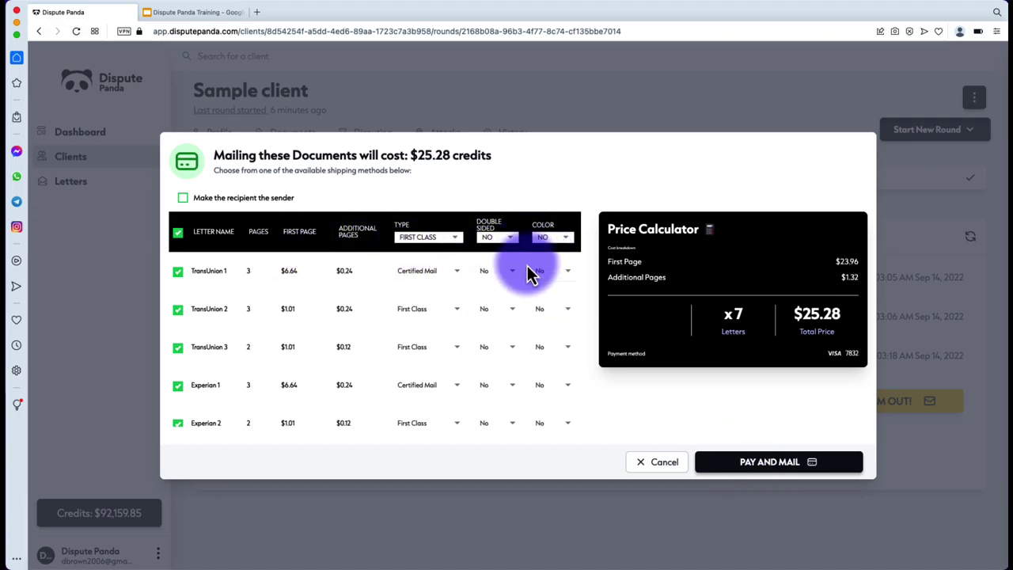
- Reset all letters to First Class and pay $8.39 credits to mail the seven letters
click(430, 238)
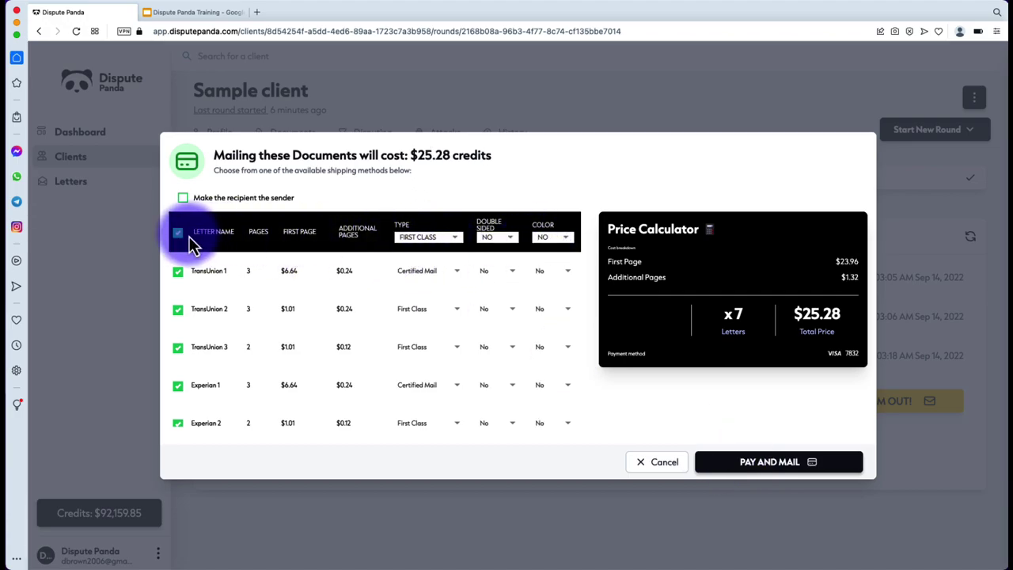
click(421, 240)
click(418, 255)
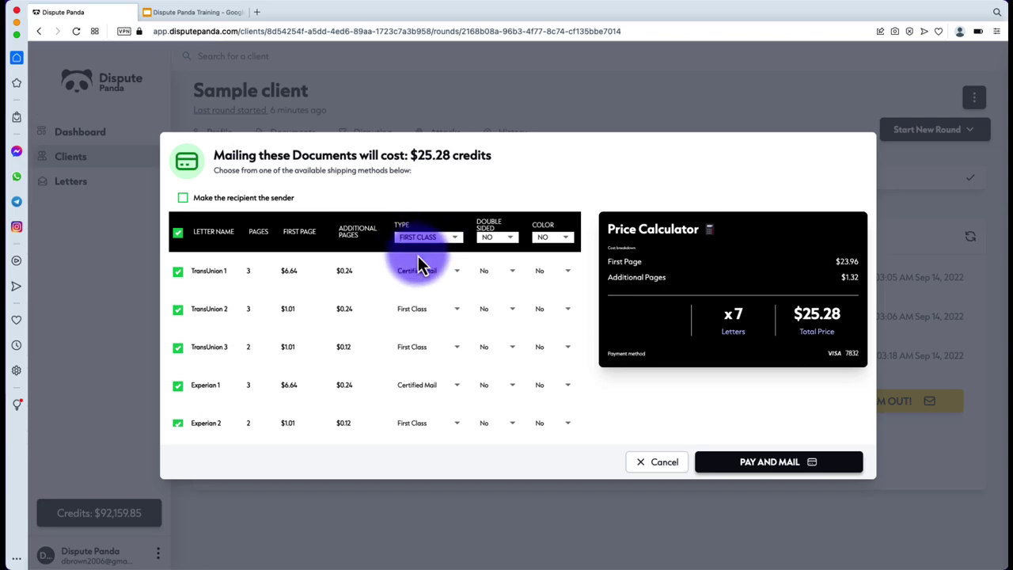
click(447, 239)
click(430, 267)
click(434, 240)
click(432, 251)
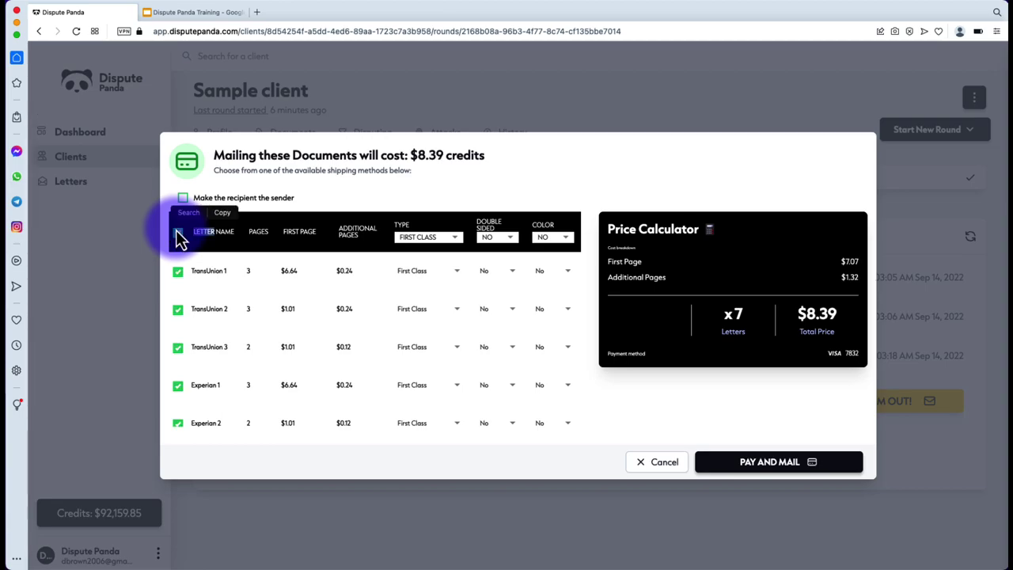
scroll(250, 326, down, 2)
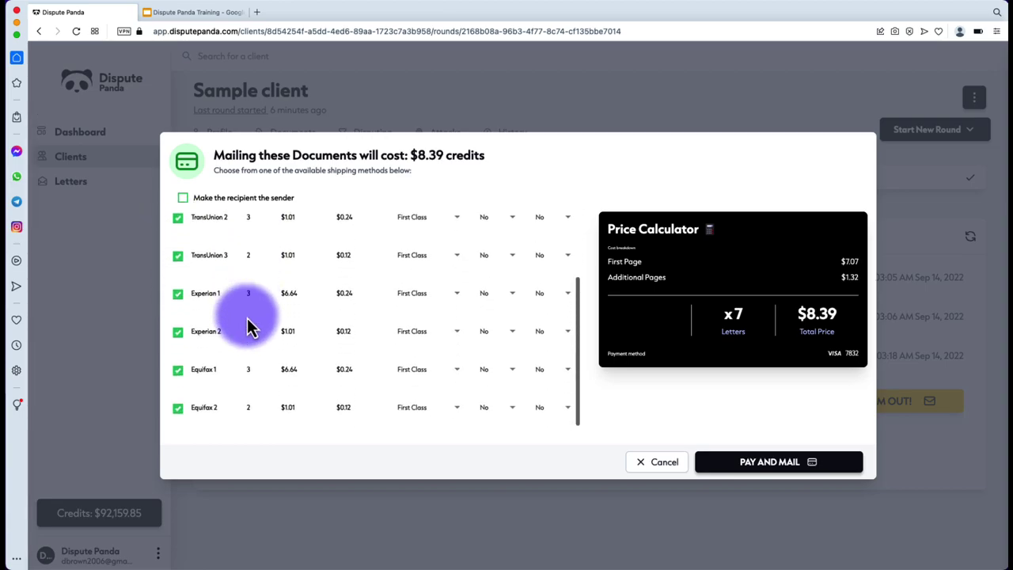
scroll(249, 324, up, 2)
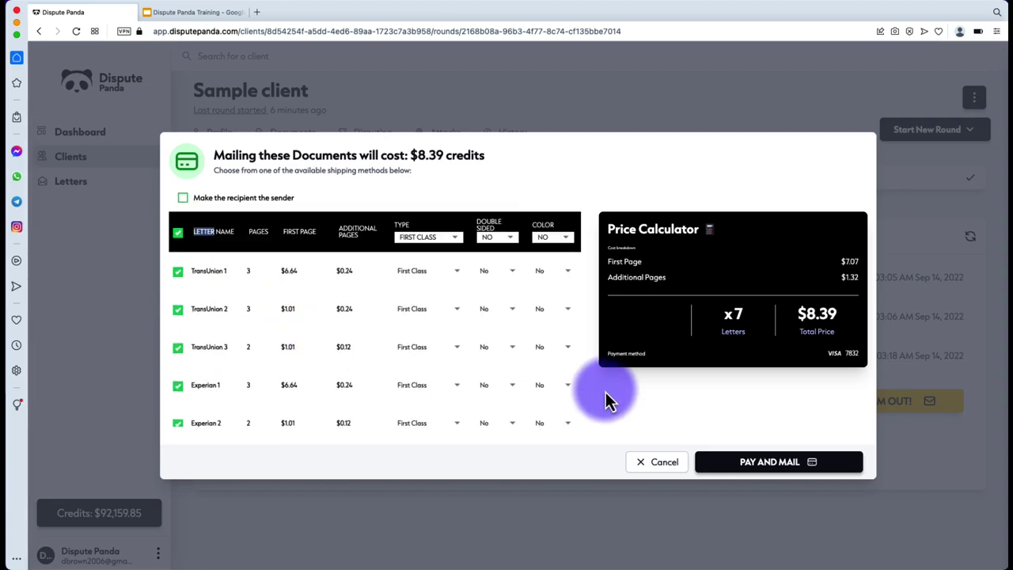
click(758, 465)
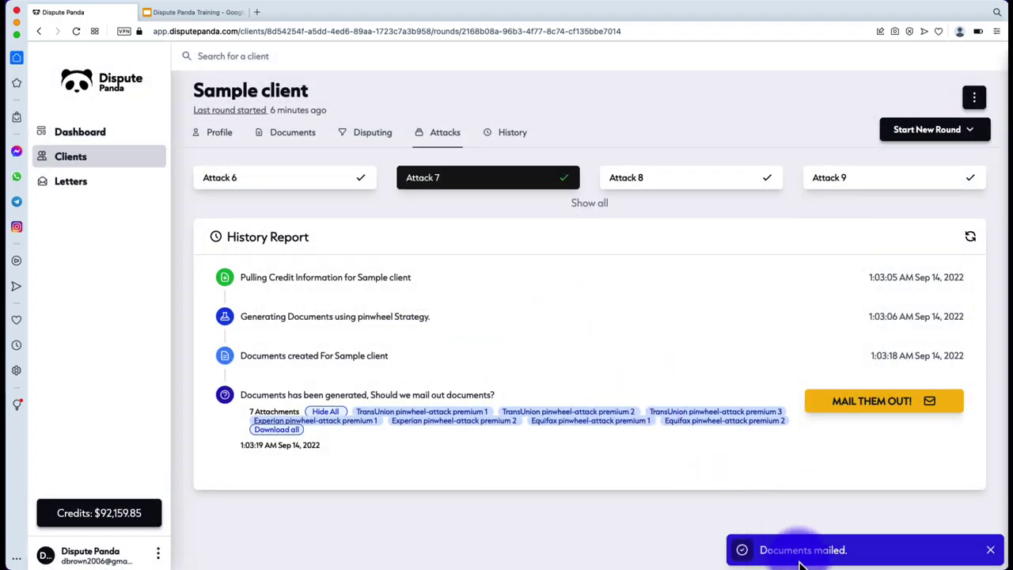
- Check the mailing entries in the History Report, then view the client's credit report and letter history
scroll(561, 403, down, 2)
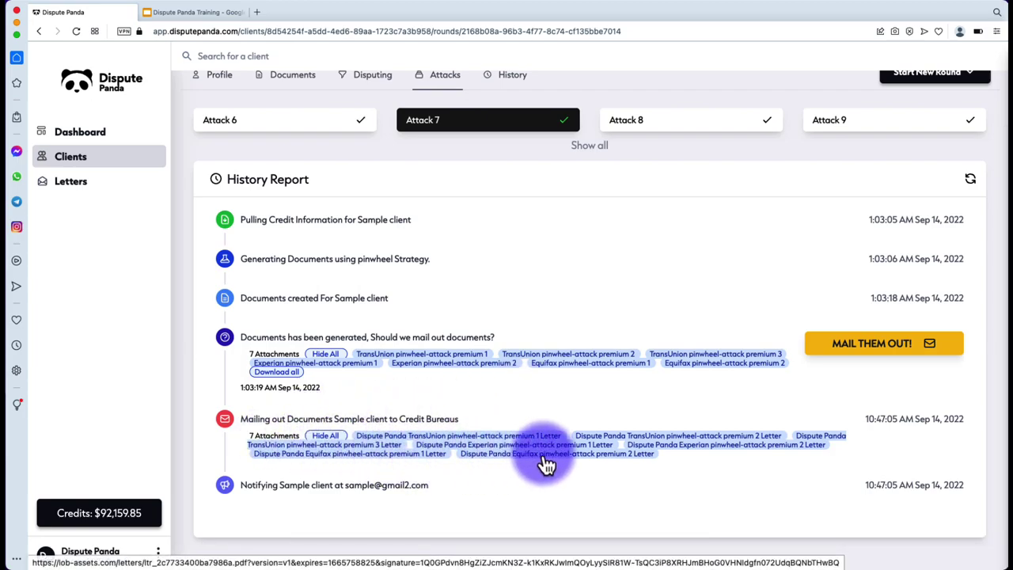
scroll(584, 465, up, 2)
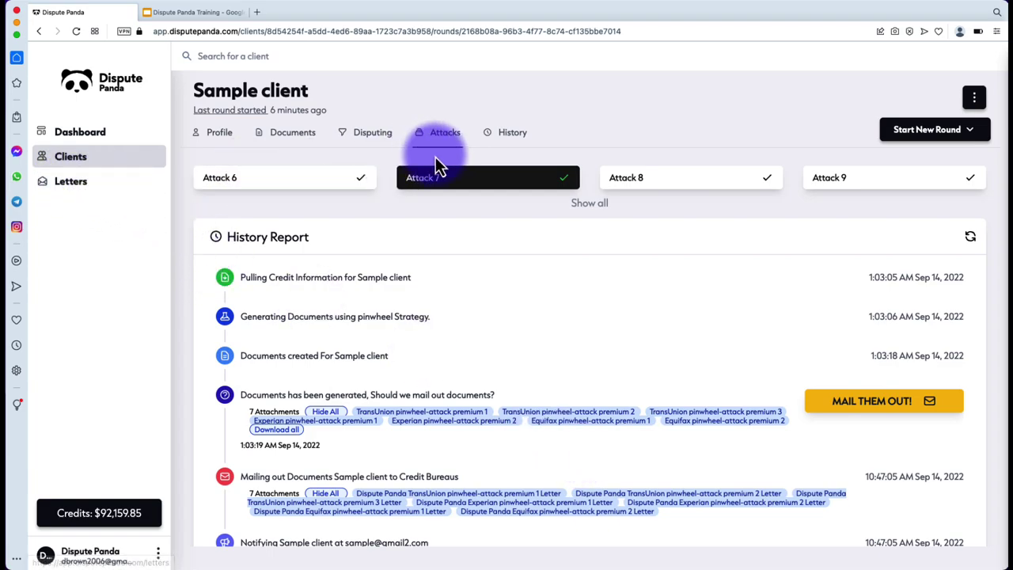
click(511, 143)
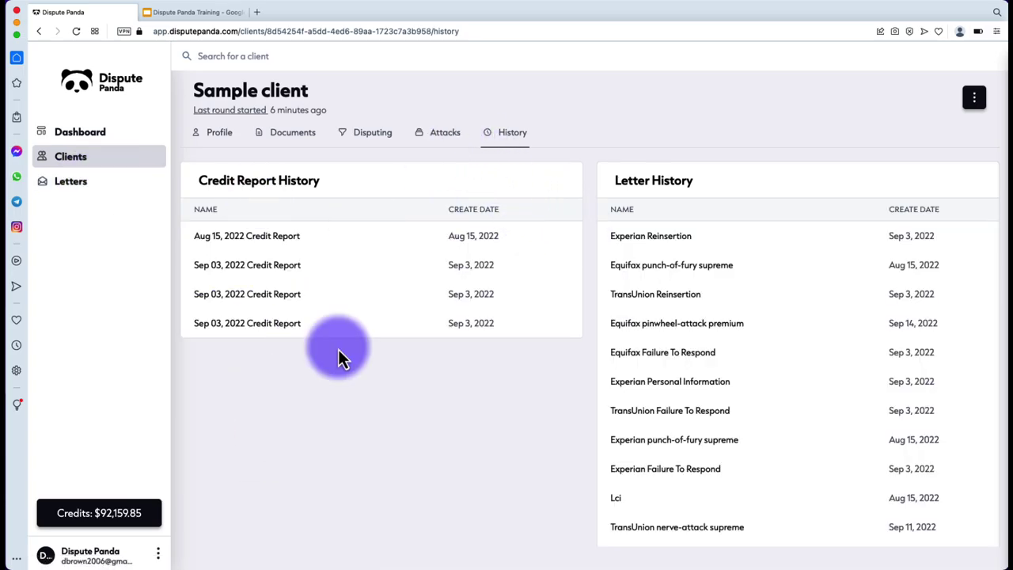
- Go back to the Attacks list and reopen the Attack 7 round's history report
click(435, 141)
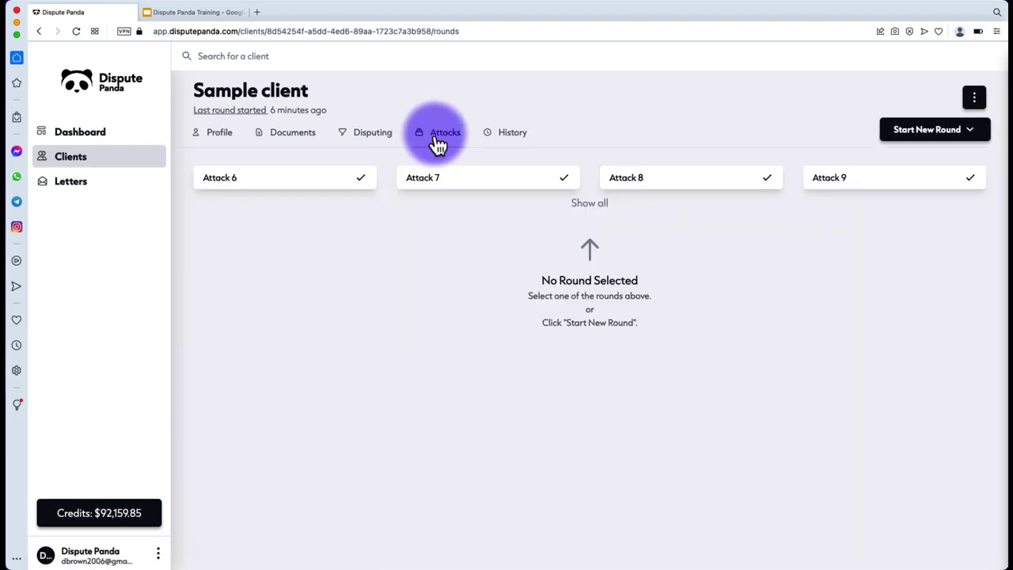
click(511, 185)
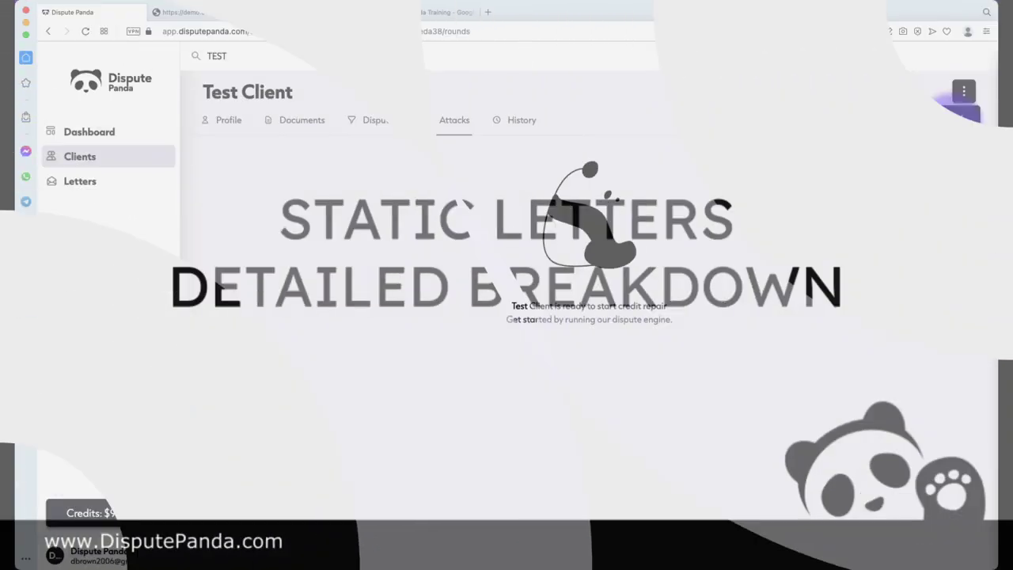
- Pick Static Letters under Start New Round to browse the static letter templates
click(954, 119)
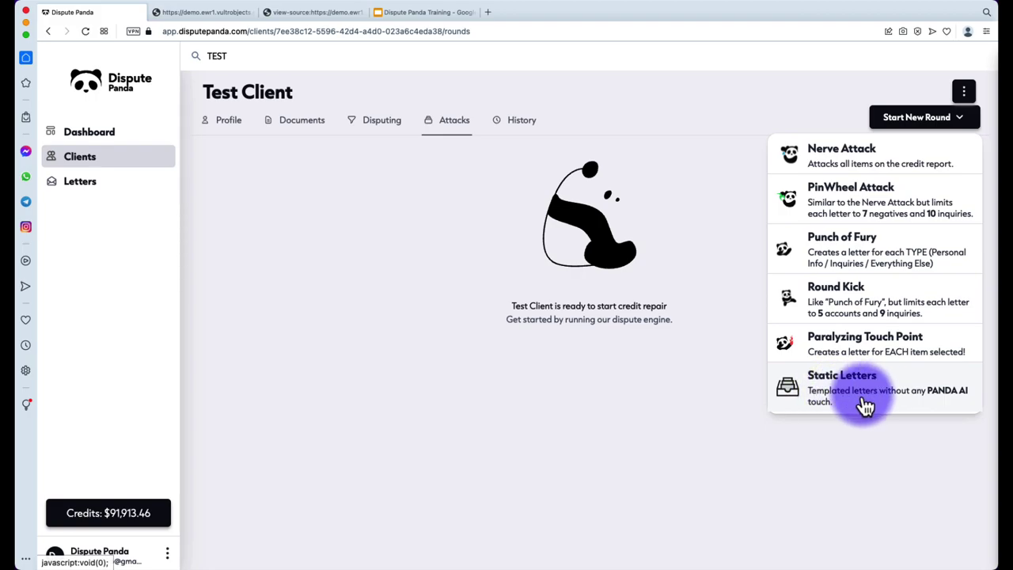
click(866, 404)
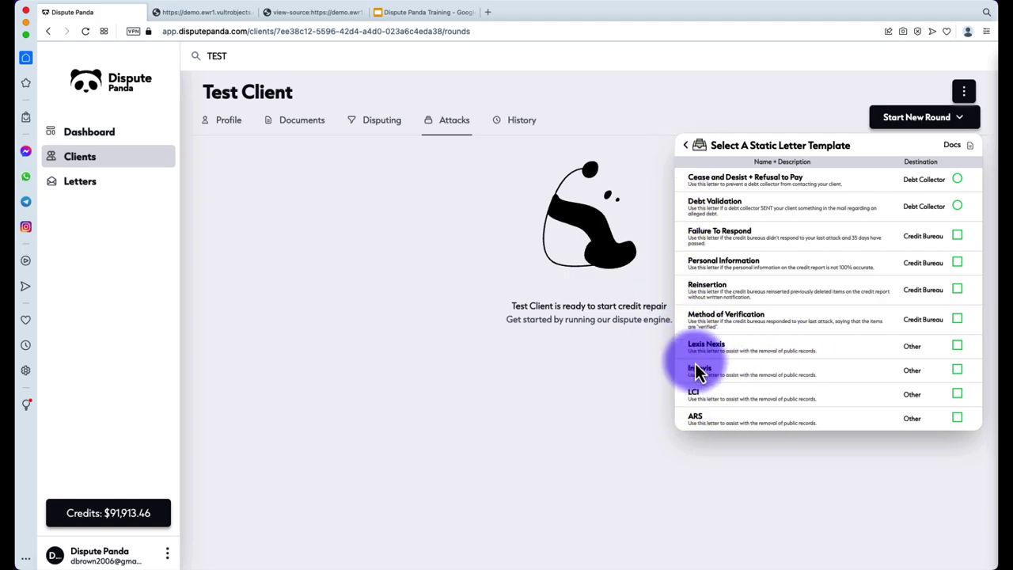
- Leave the templates and scroll to the Accounts section of the Disputing filter
click(685, 152)
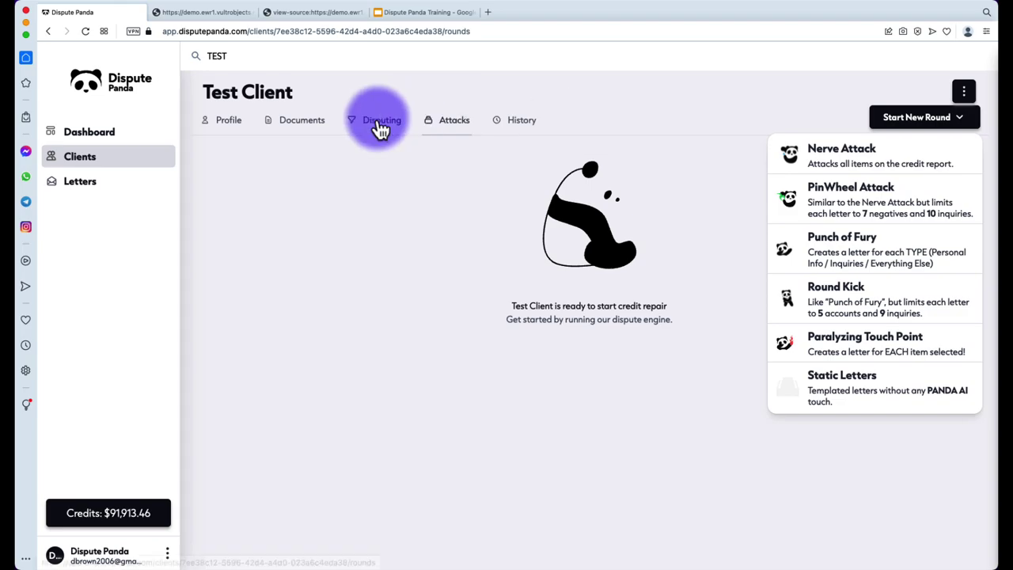
click(374, 125)
scroll(371, 379, down, 5)
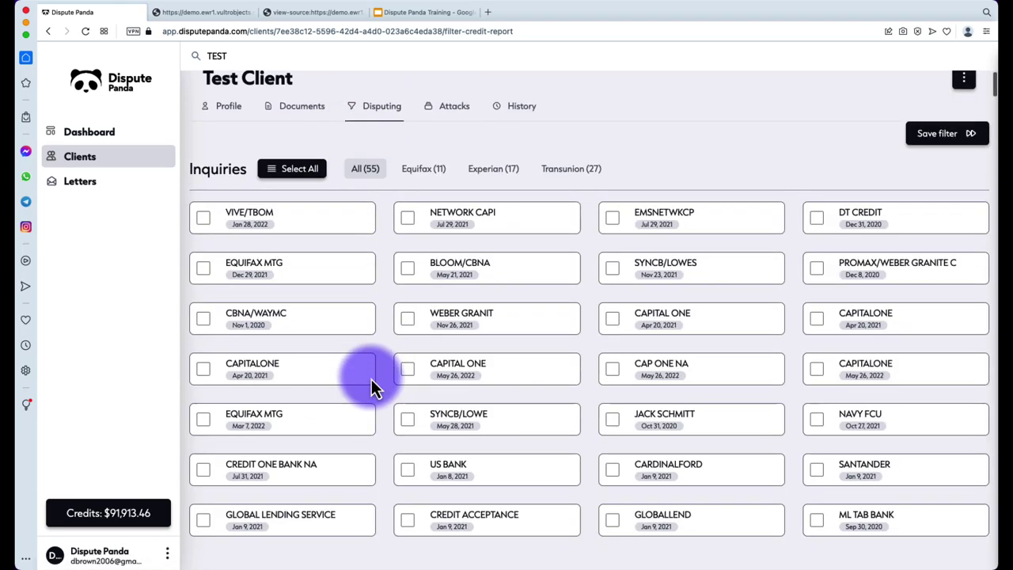
scroll(371, 386, down, 8)
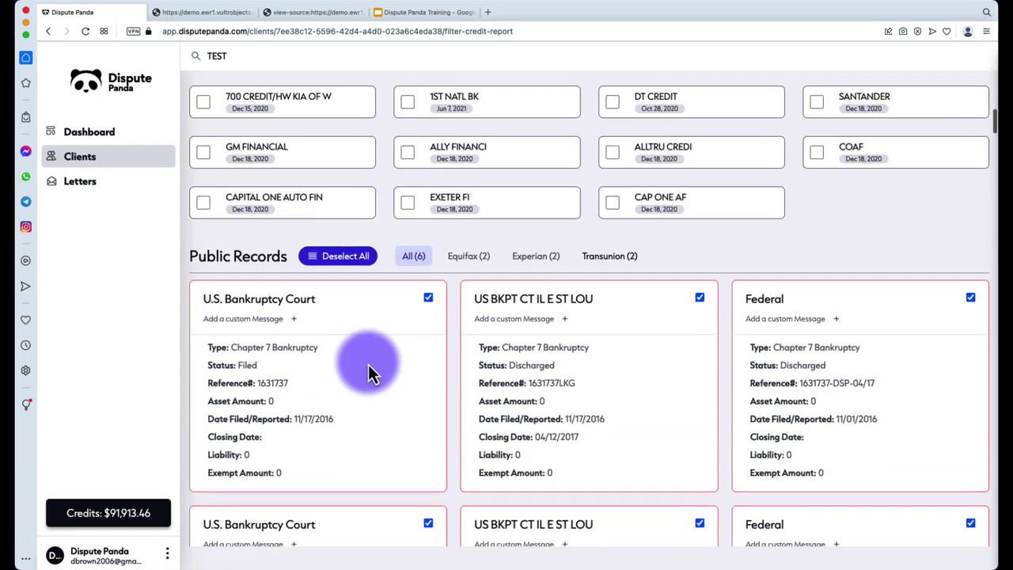
scroll(370, 332, down, 2)
scroll(353, 396, down, 8)
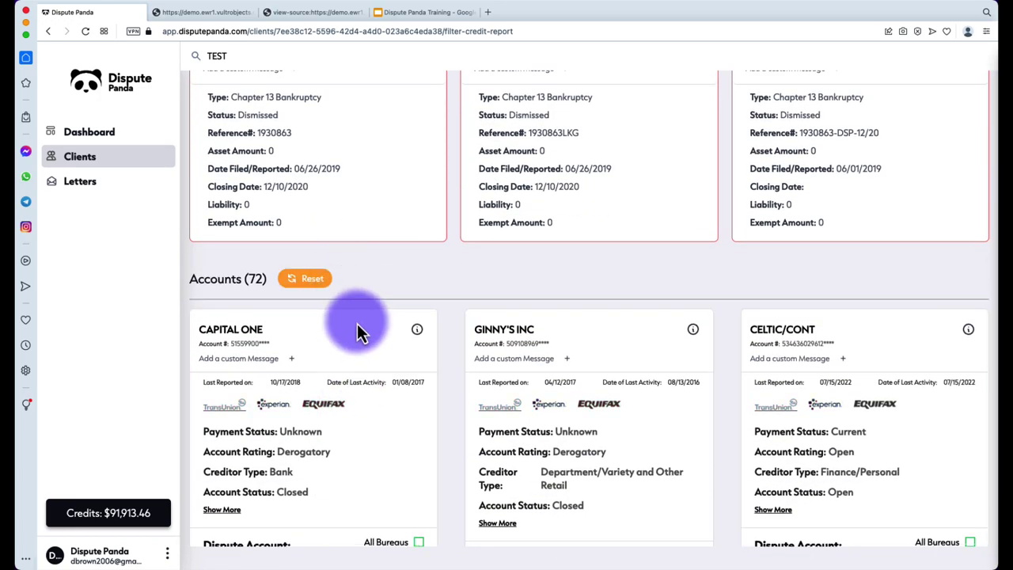
scroll(396, 277, up, 3)
scroll(393, 272, down, 4)
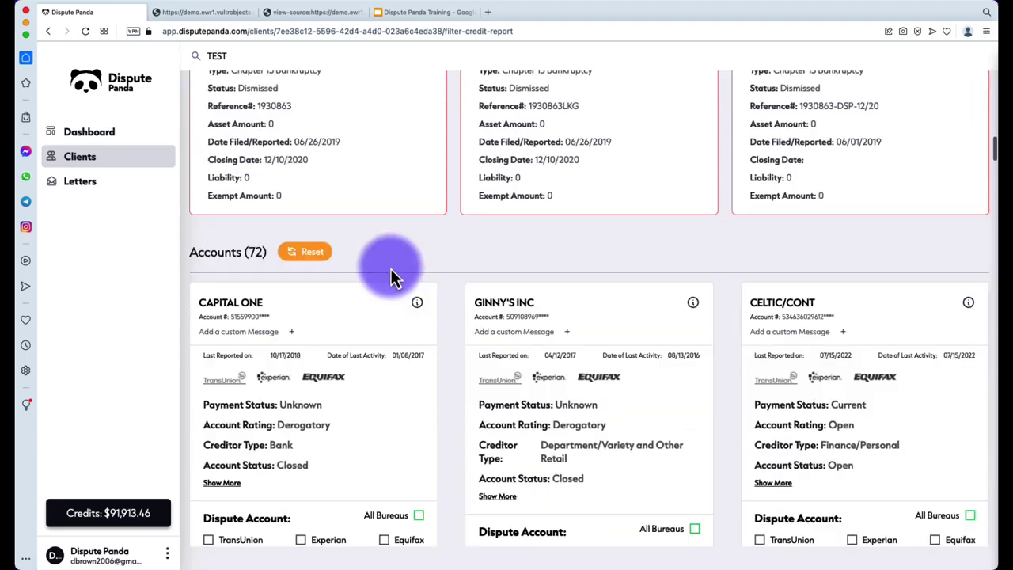
- Reset and deselect all accounts, then save the dispute filter
click(313, 261)
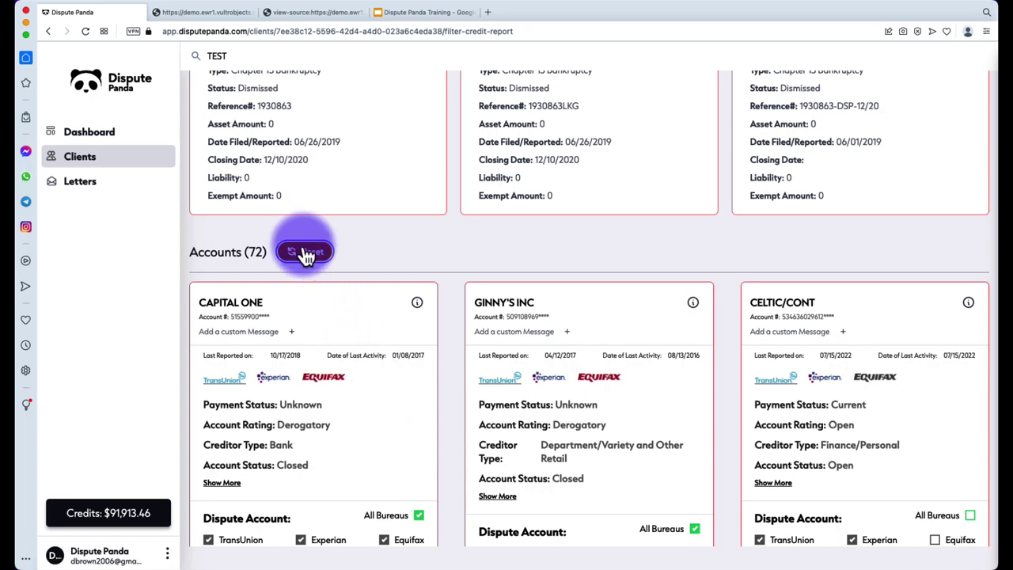
click(350, 257)
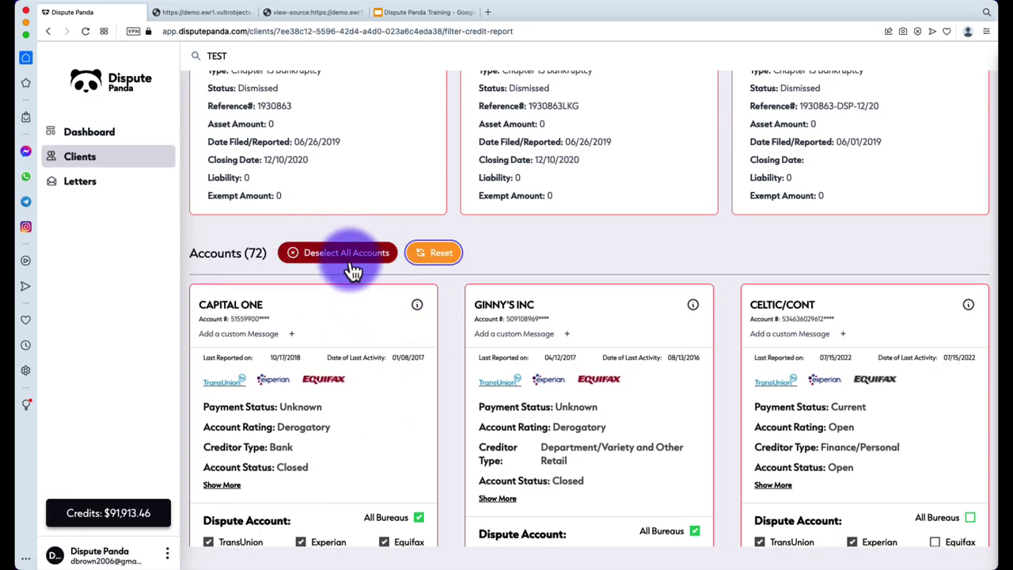
scroll(359, 358, up, 15)
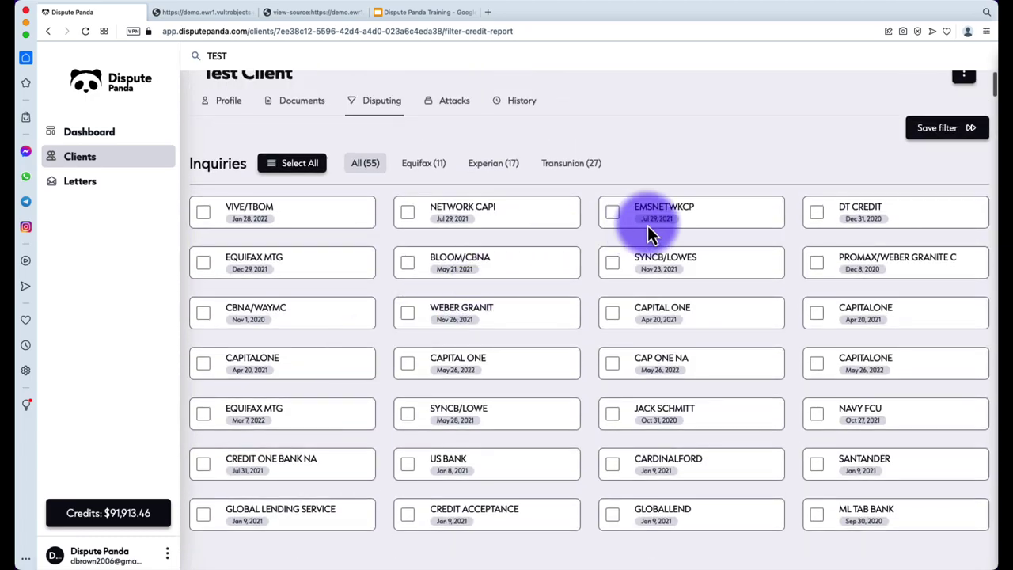
click(936, 130)
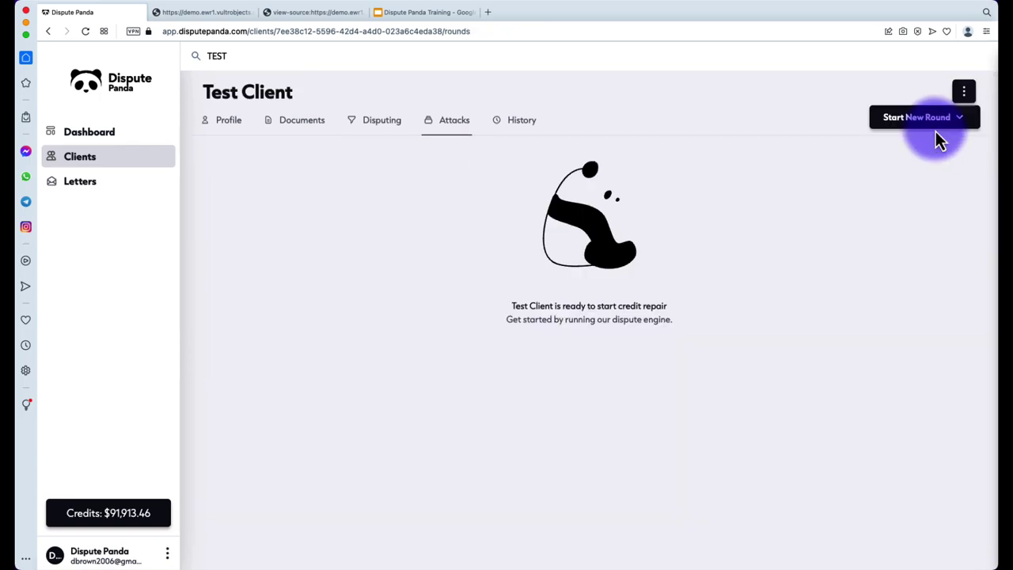
- Choose Static Letters for a new round and tick Lexis Nexis, Innovis, LCI and ARS
click(956, 125)
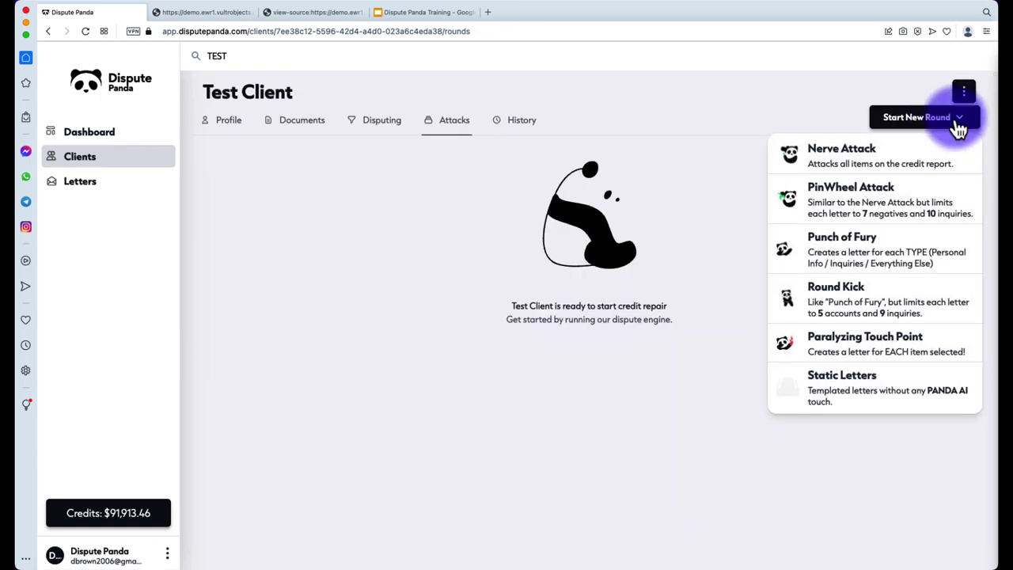
click(829, 405)
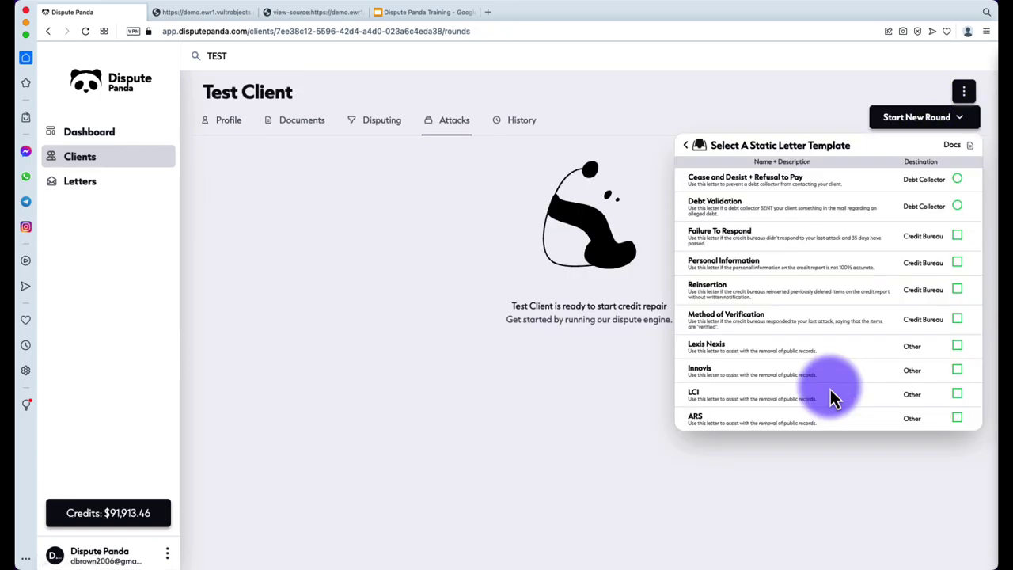
click(960, 356)
click(956, 204)
click(956, 228)
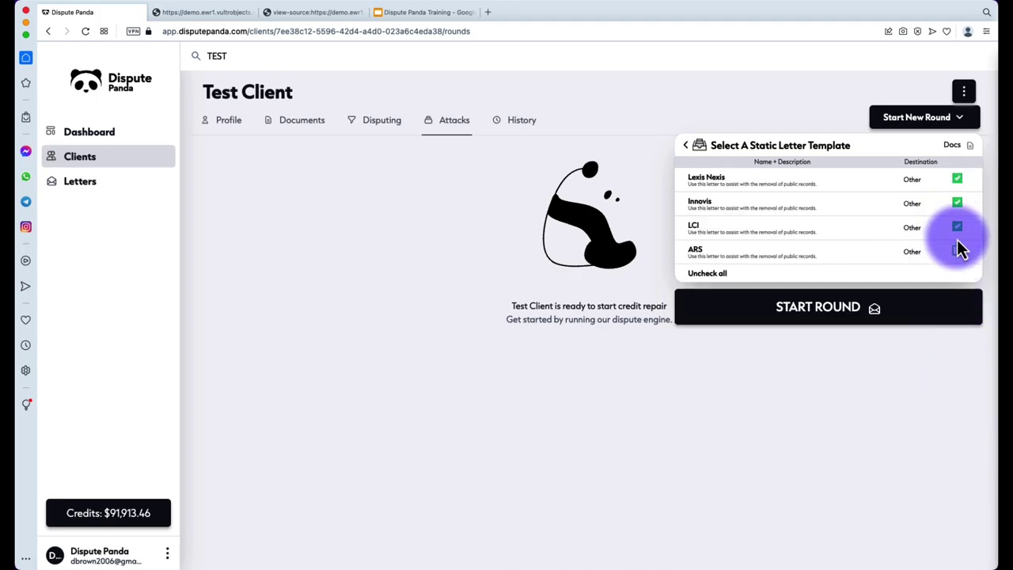
click(958, 252)
- Start the Static 1 round and show all its generated letter attachments
click(839, 316)
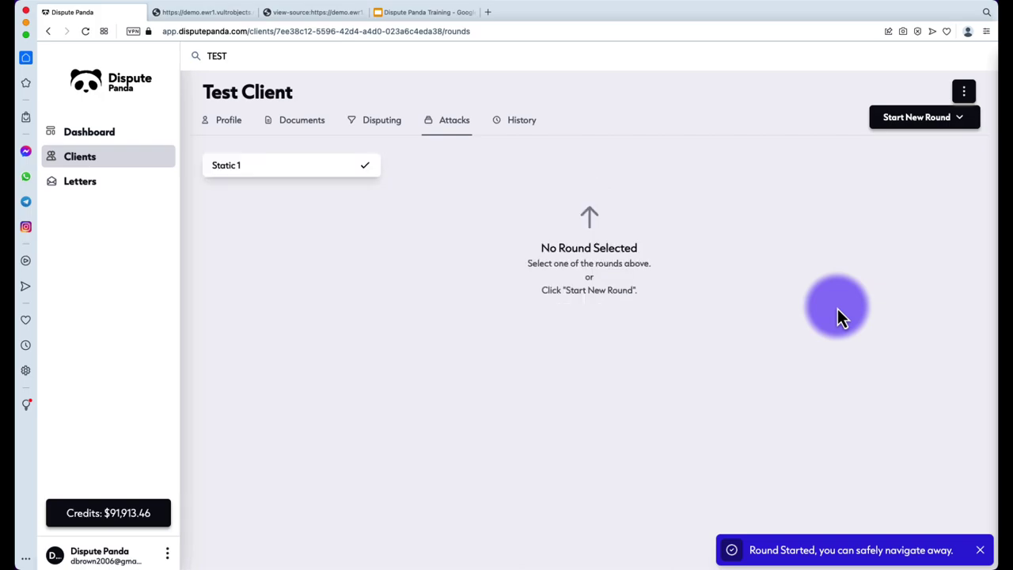
click(343, 166)
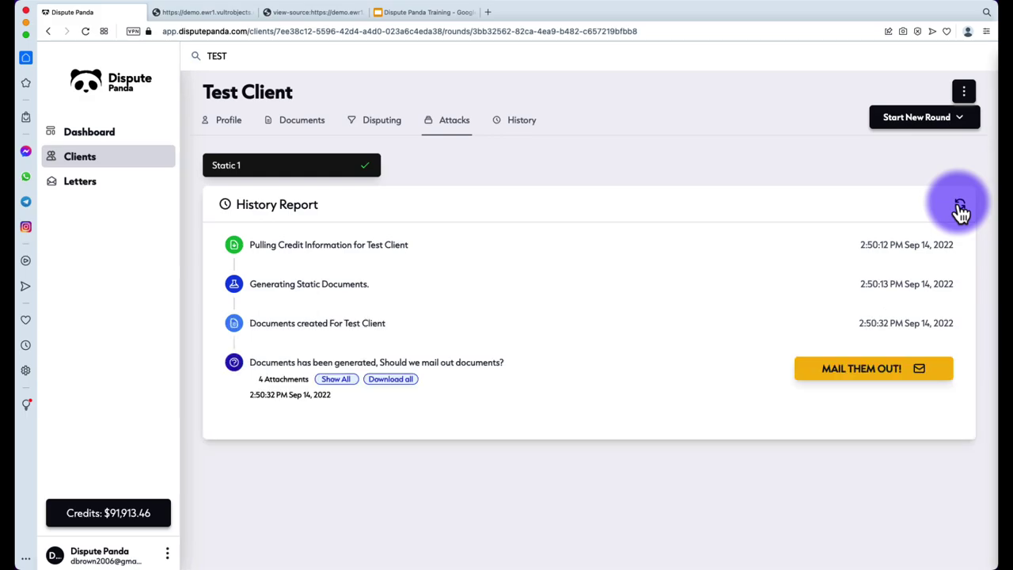
click(335, 380)
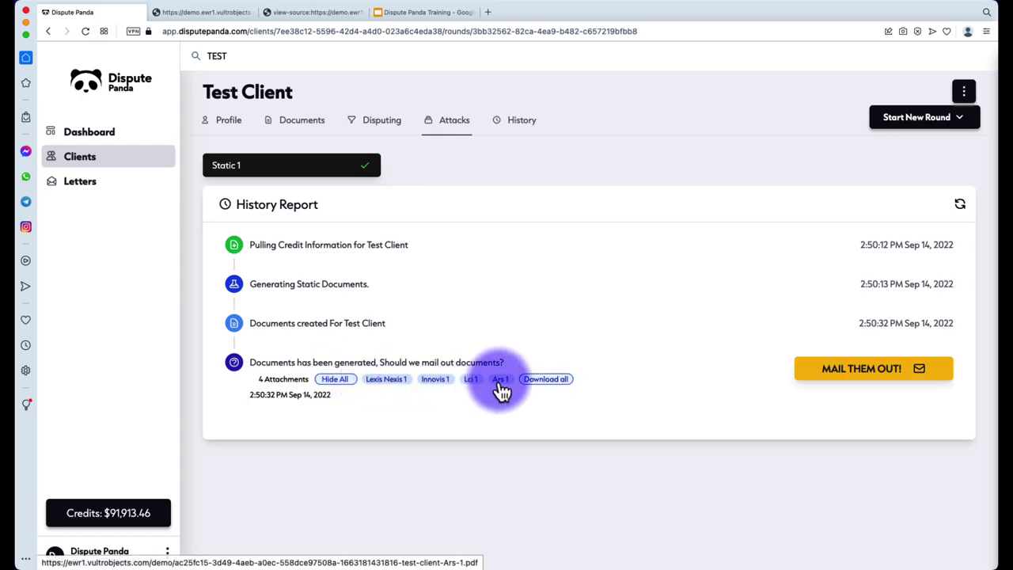
- Review the Lexis Nexis 1 letter PDF, selecting its body text and closing address line
click(388, 379)
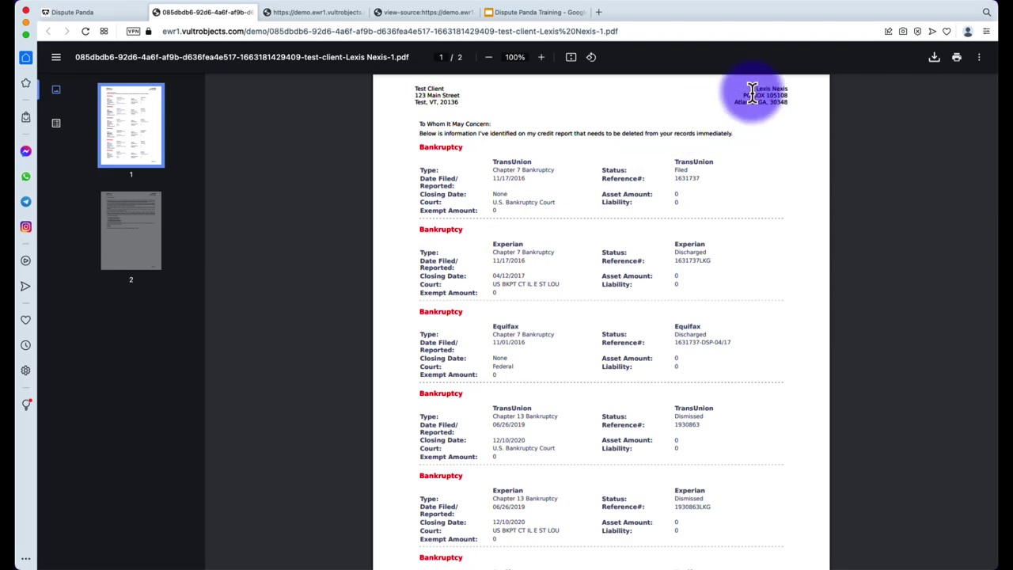
scroll(611, 276, down, 5)
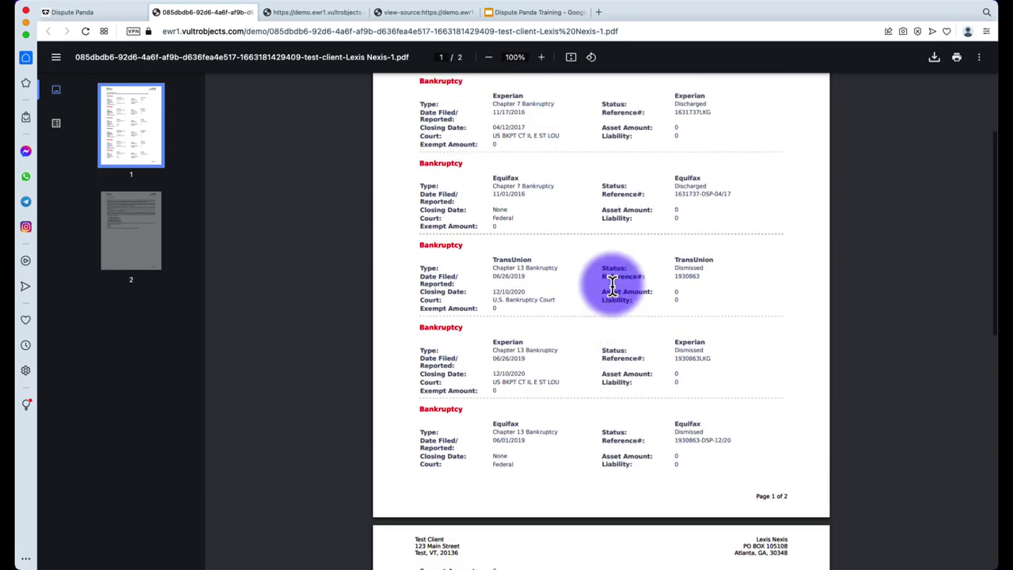
scroll(607, 283, up, 5)
scroll(527, 170, down, 10)
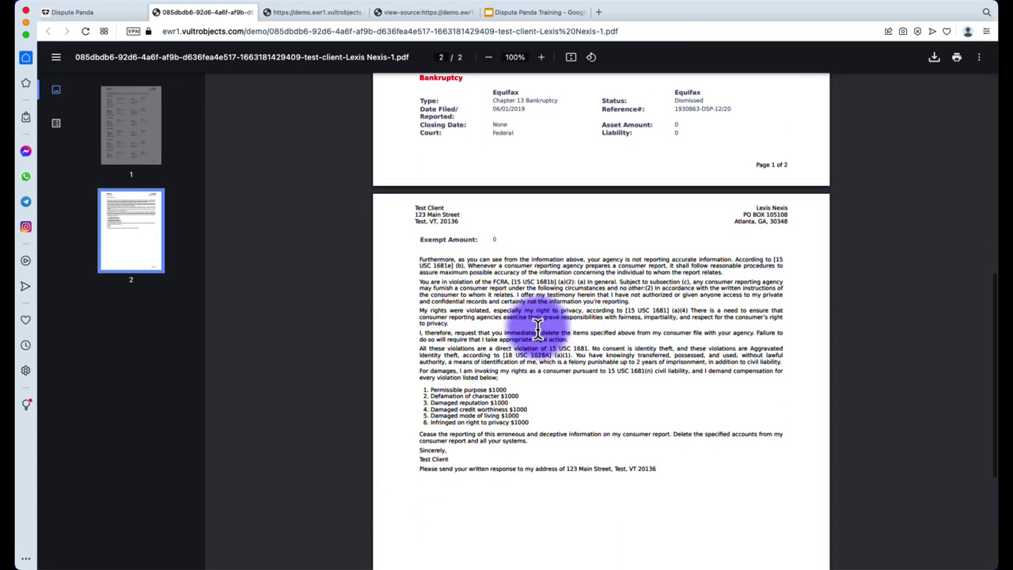
drag(413, 258, 420, 428)
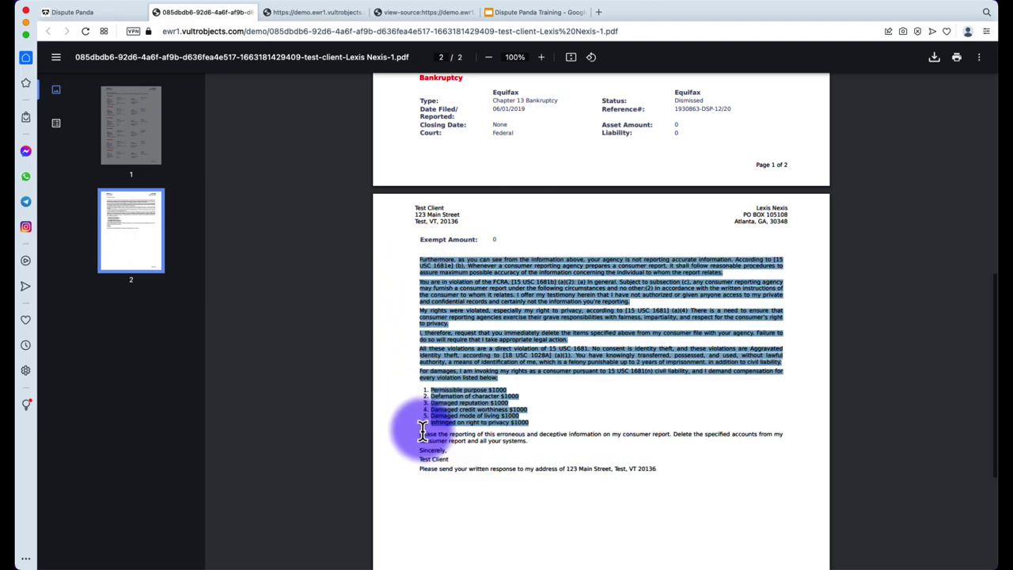
scroll(423, 429, down, 5)
scroll(422, 429, up, 1)
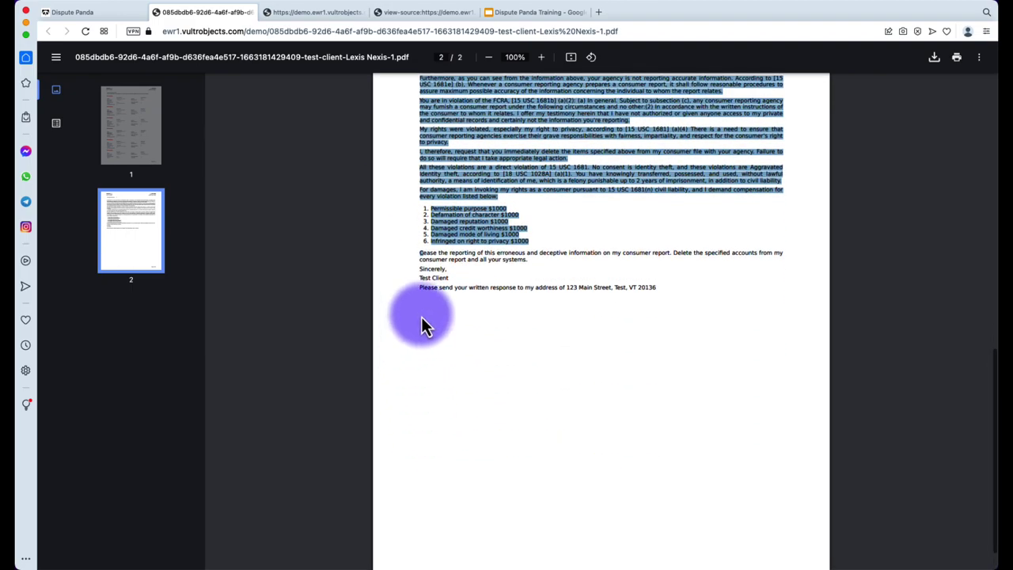
drag(661, 289, 414, 290)
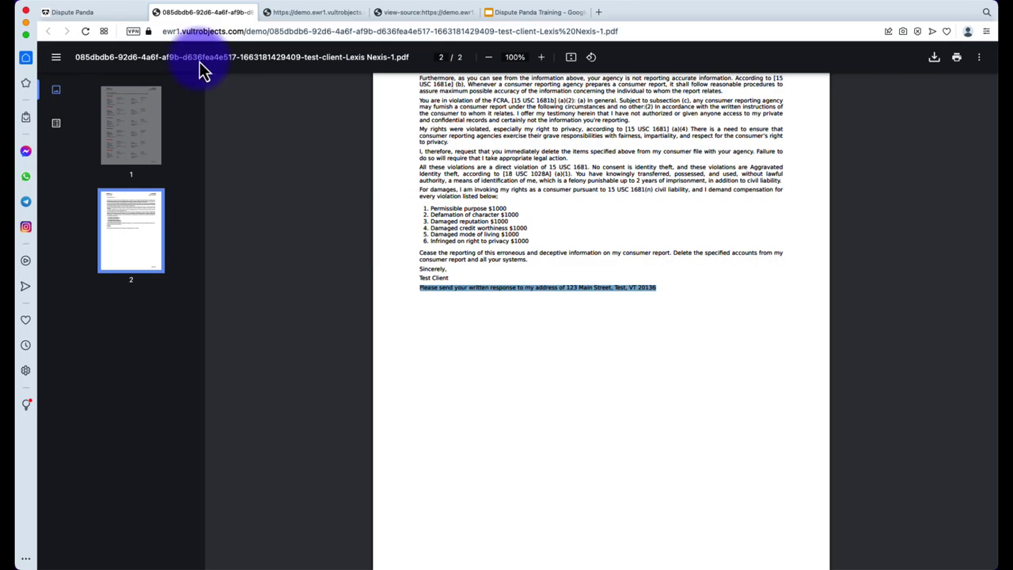
click(107, 18)
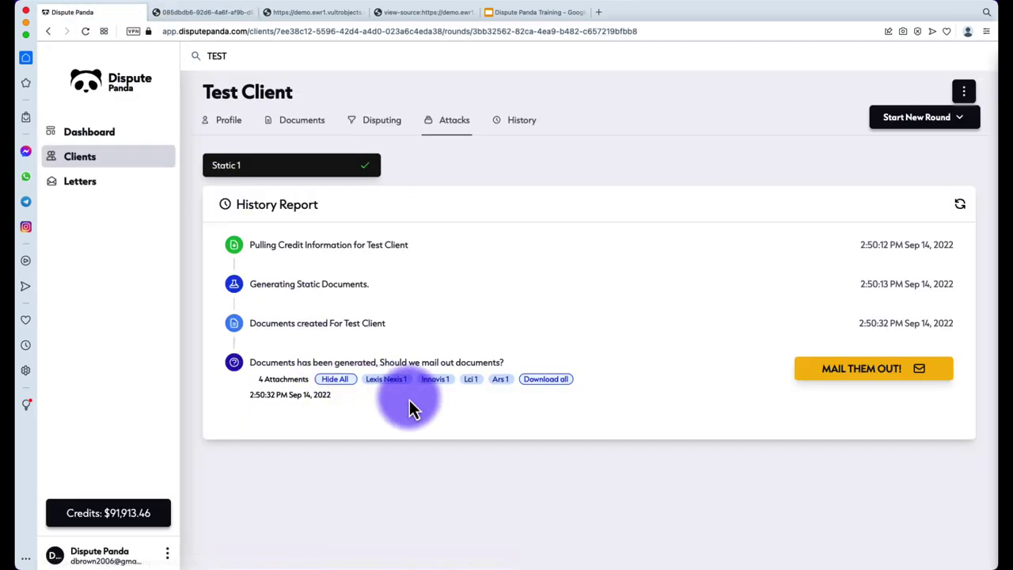
- Open and scroll through the Innovis 1 and Lci 1 letter PDFs
click(431, 383)
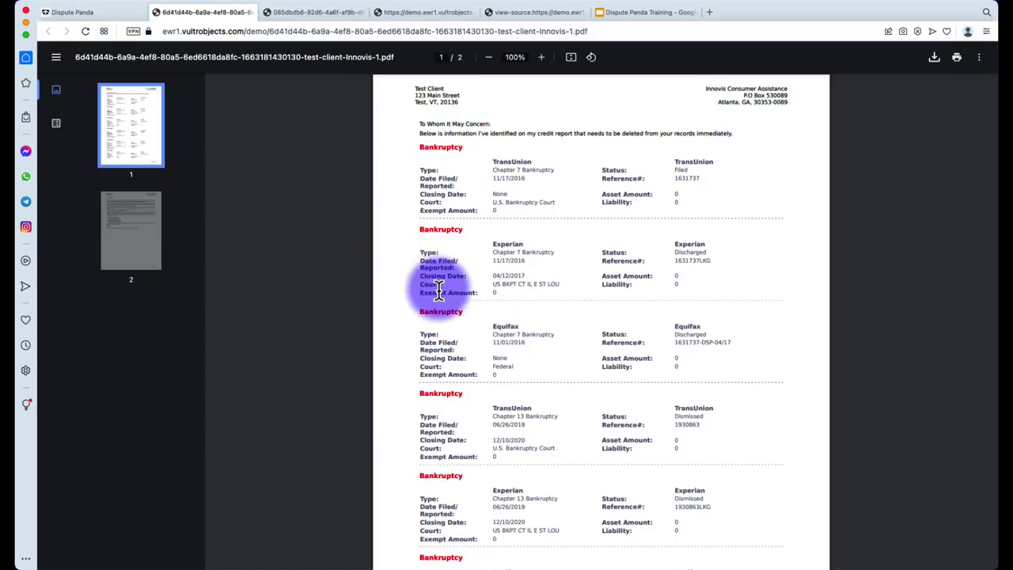
scroll(439, 291, down, 15)
click(116, 16)
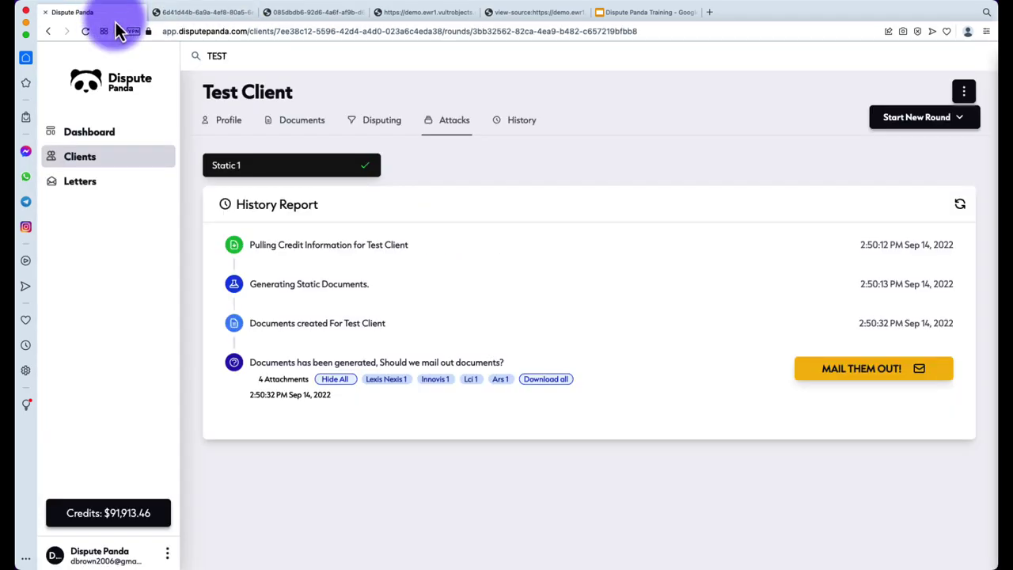
click(471, 380)
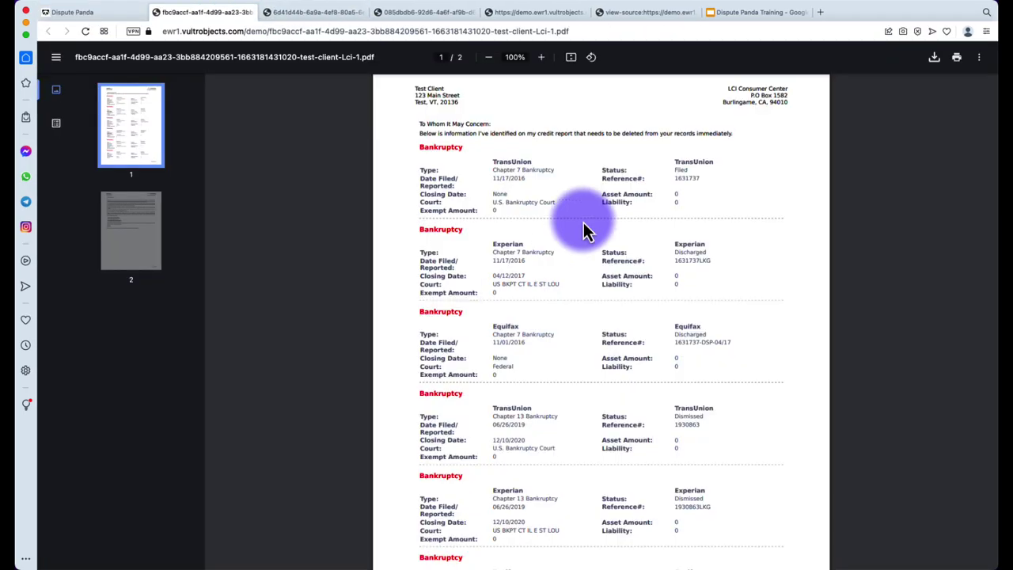
scroll(584, 229, down, 15)
scroll(584, 229, up, 15)
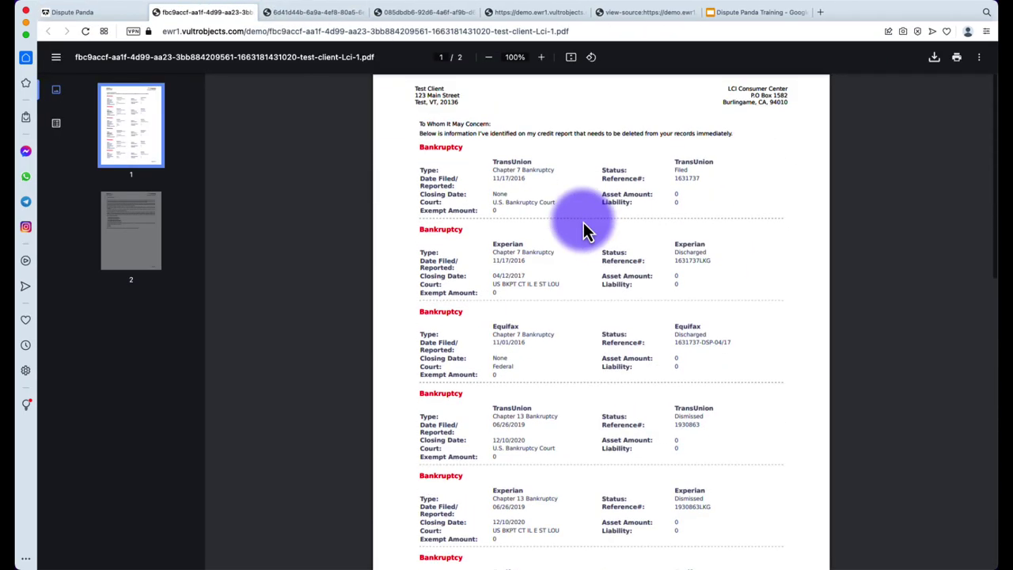
click(110, 14)
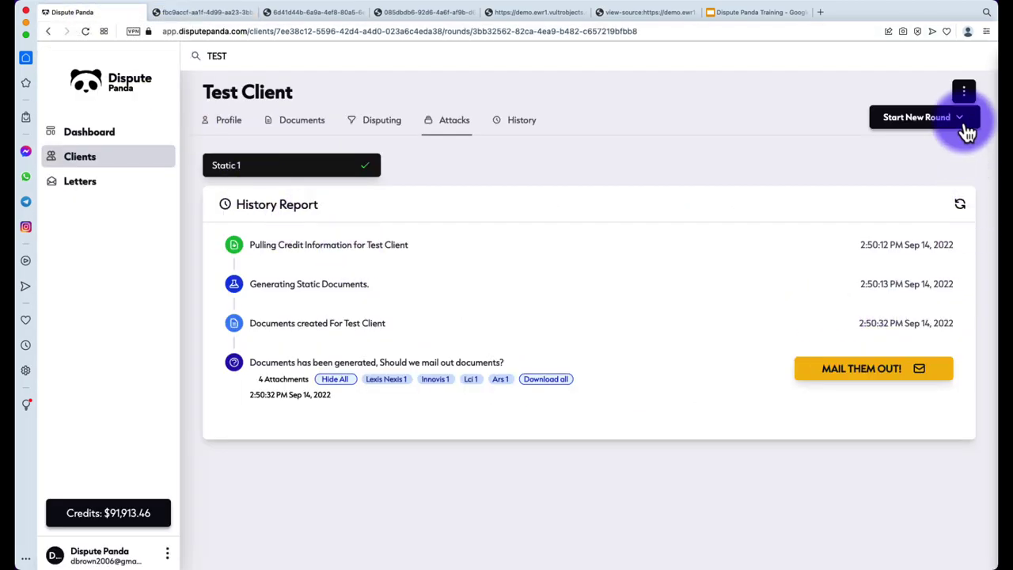
- Start a Static 2 round with the Personal Information template and open its history report
click(229, 125)
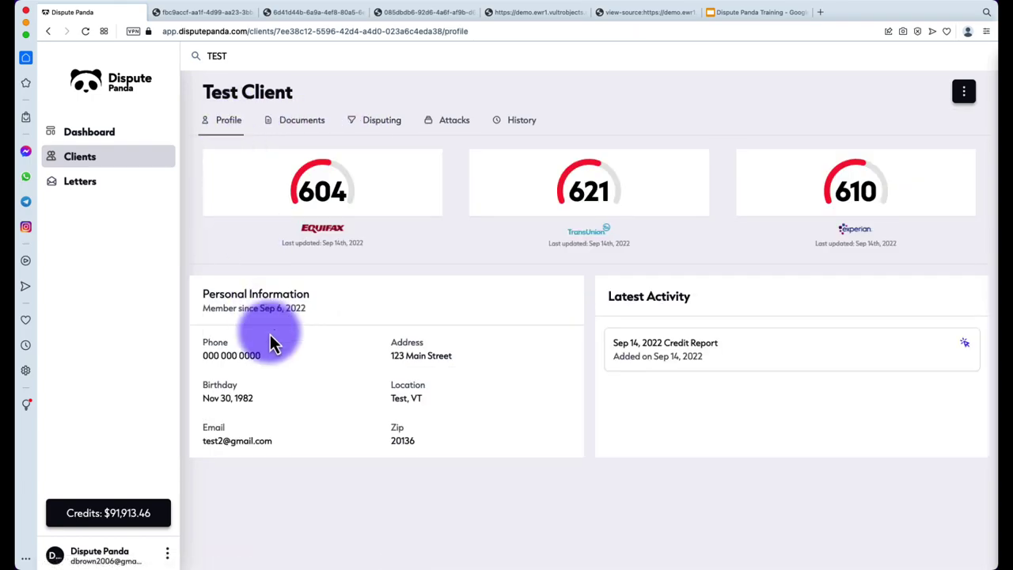
click(452, 129)
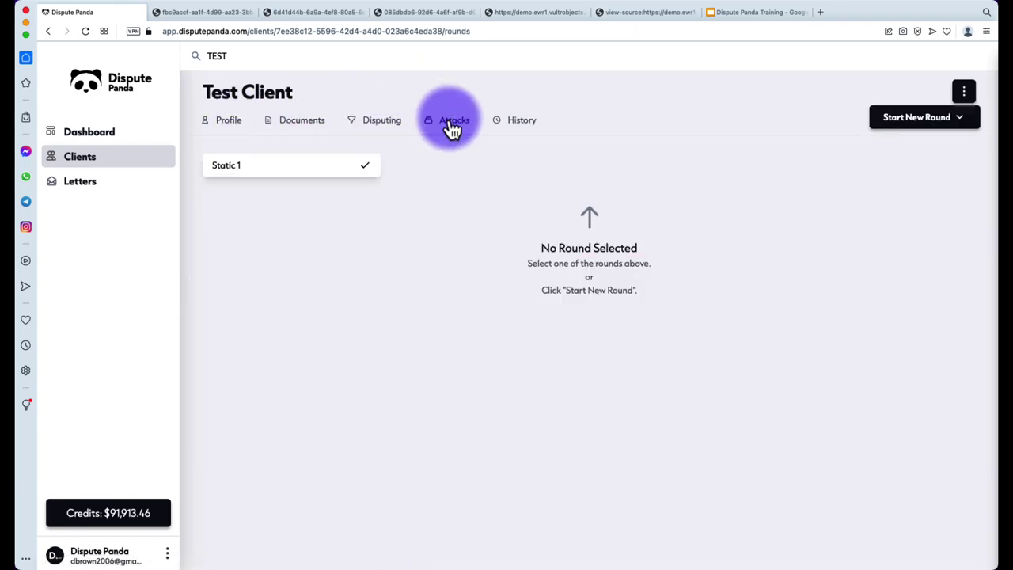
click(940, 123)
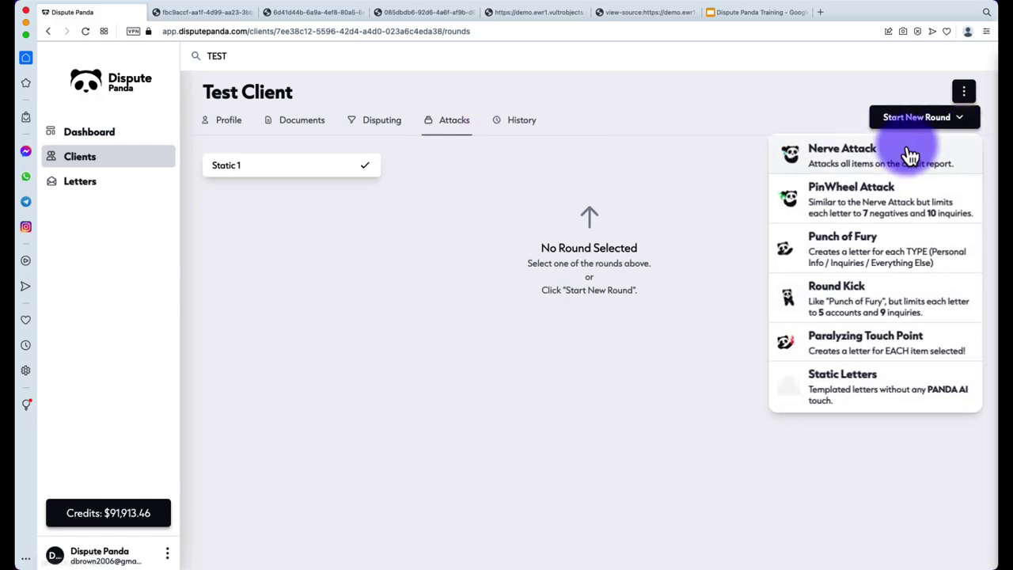
click(832, 385)
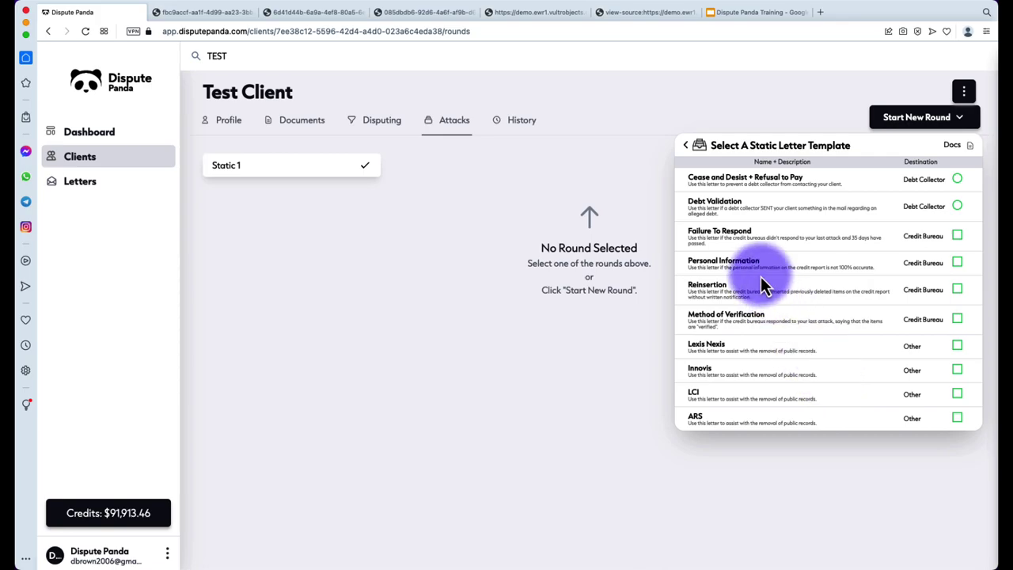
click(958, 266)
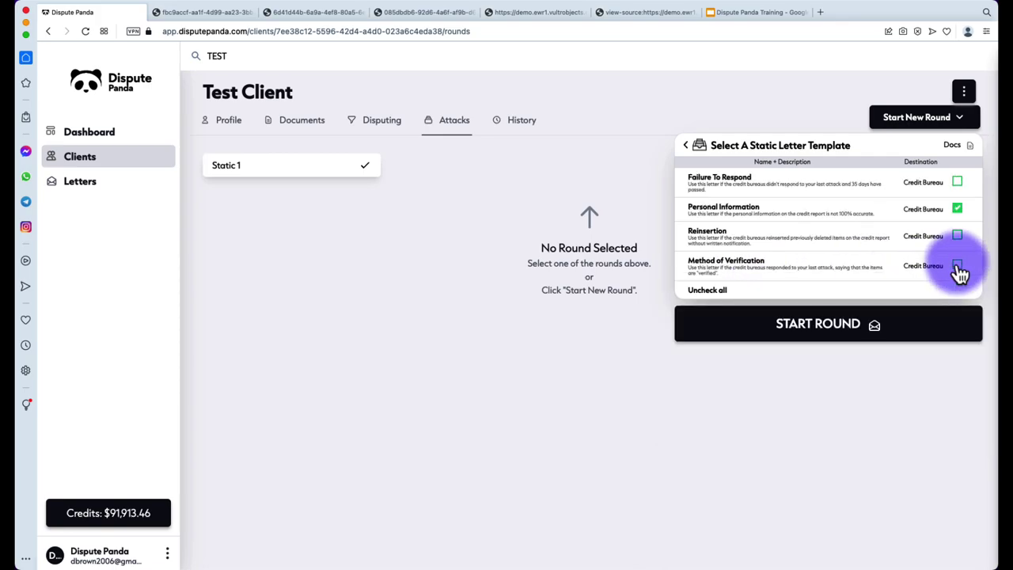
click(808, 332)
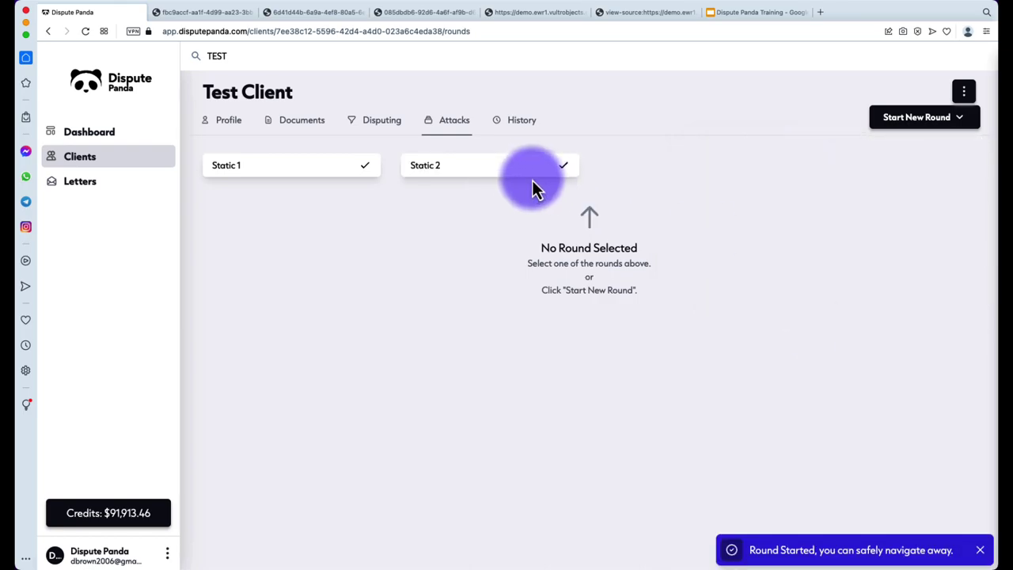
click(522, 170)
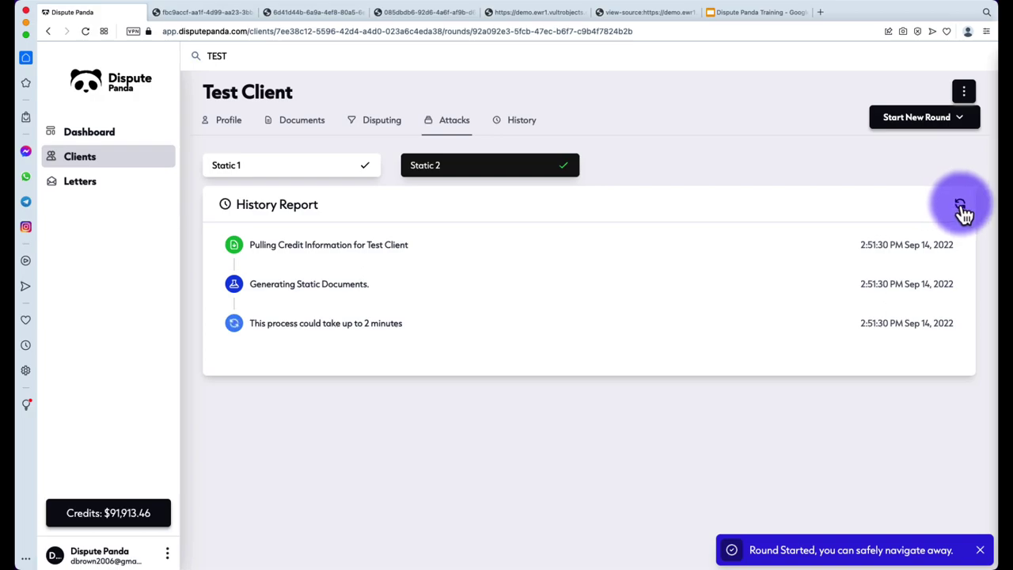
- Refresh Static 2 until its three letters appear, then review the TransUnion letter PDF
click(962, 207)
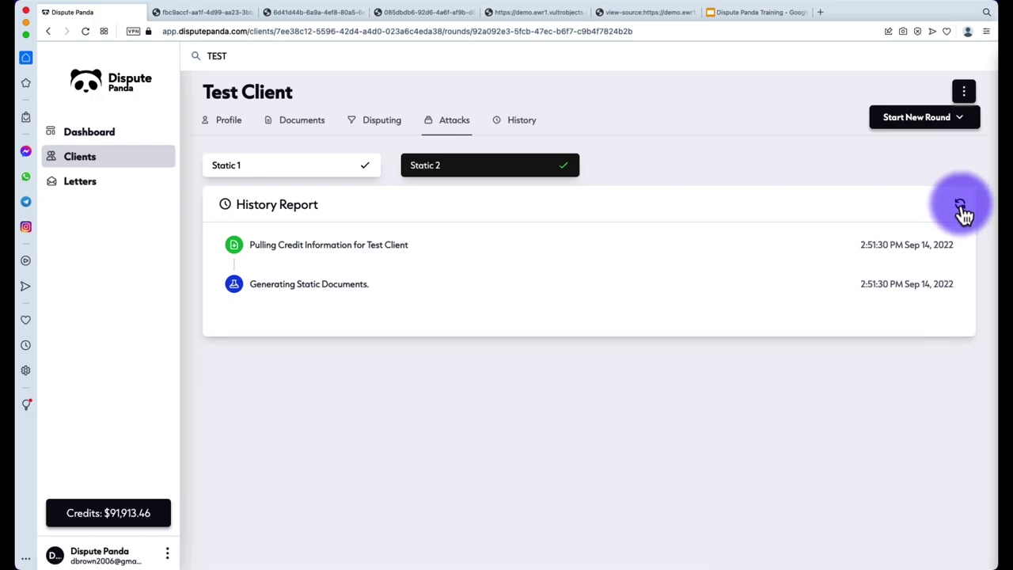
click(961, 207)
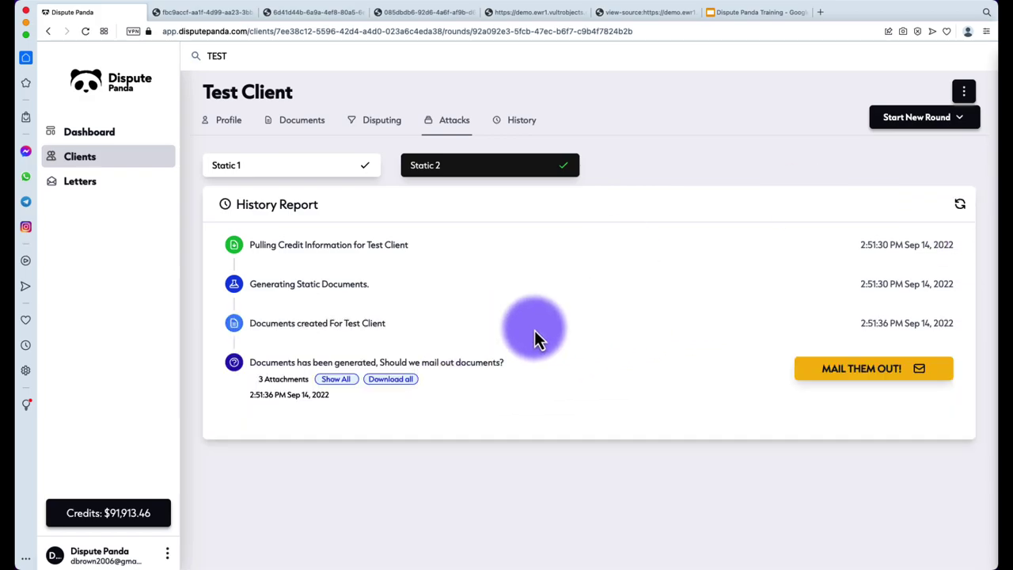
click(339, 380)
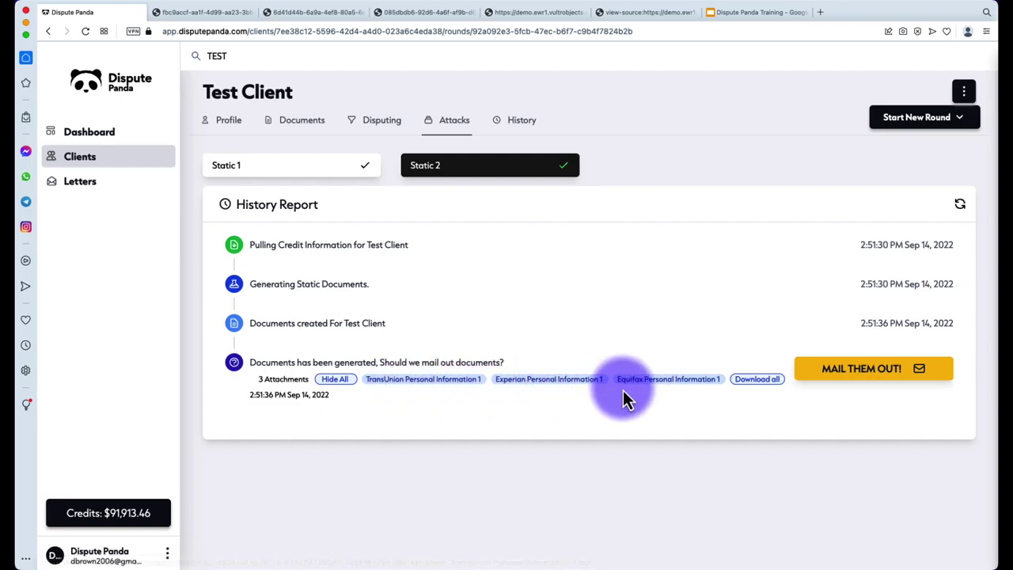
click(454, 383)
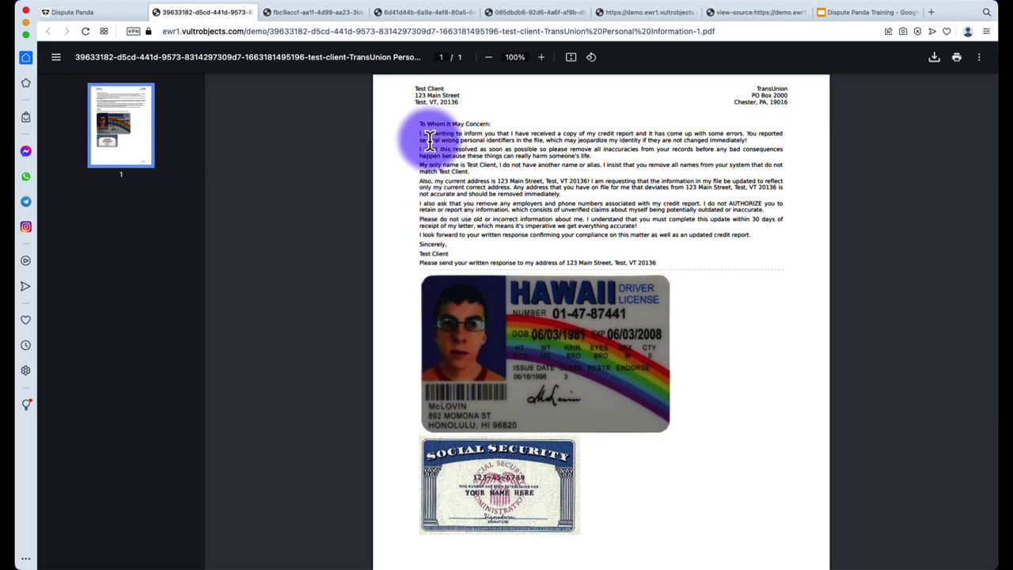
click(89, 14)
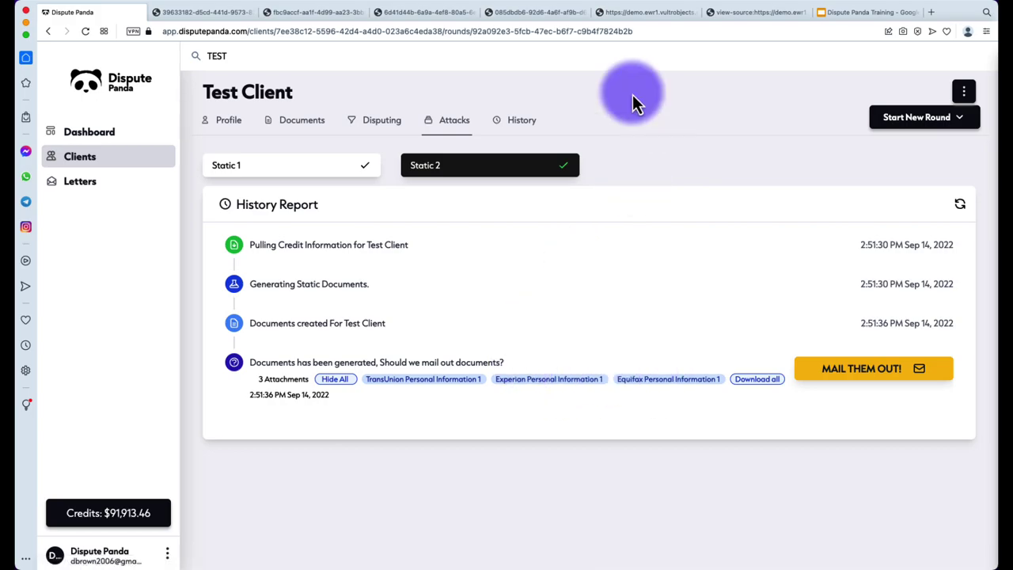
- Mark the VIVE/TBOM, NETWORK CAPI, EMSNETWKCP and DT CREDIT inquiries for dispute
click(370, 127)
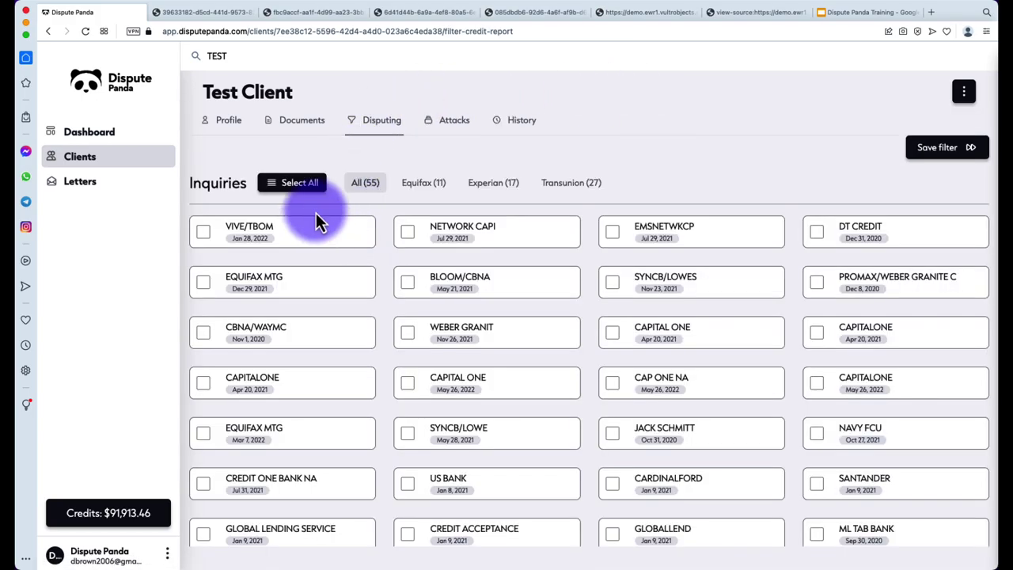
click(203, 232)
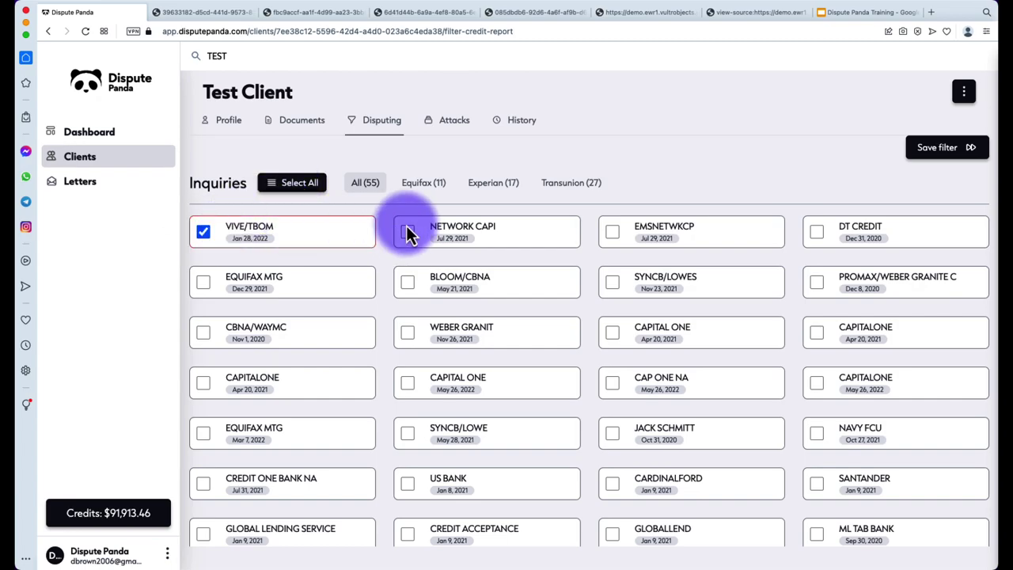
click(407, 231)
click(613, 232)
click(816, 236)
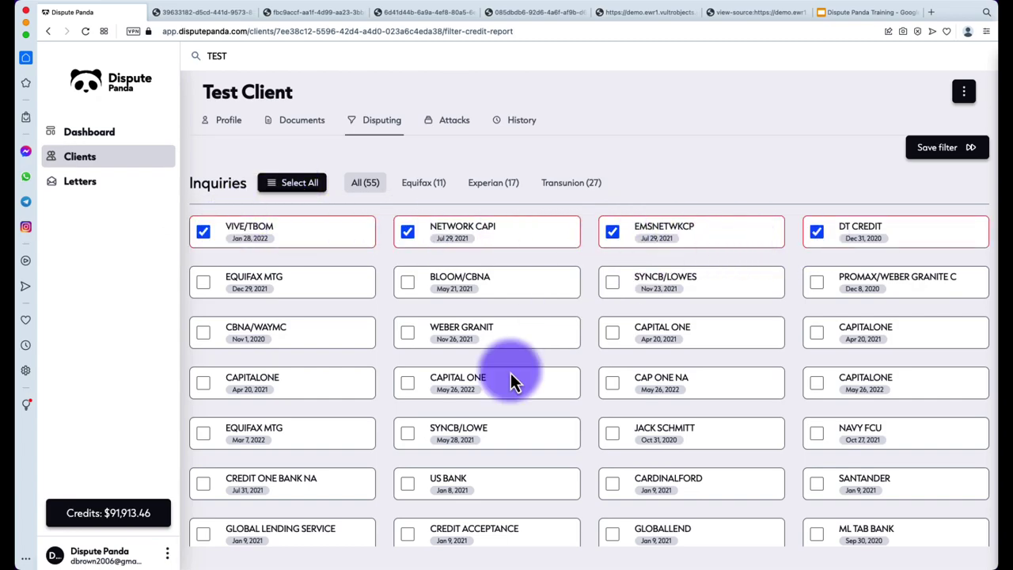
scroll(511, 373, down, 10)
scroll(510, 372, up, 10)
- Check the Equifax, Experian and Transunion inquiry filters, then save the filter
click(415, 184)
click(478, 186)
click(552, 185)
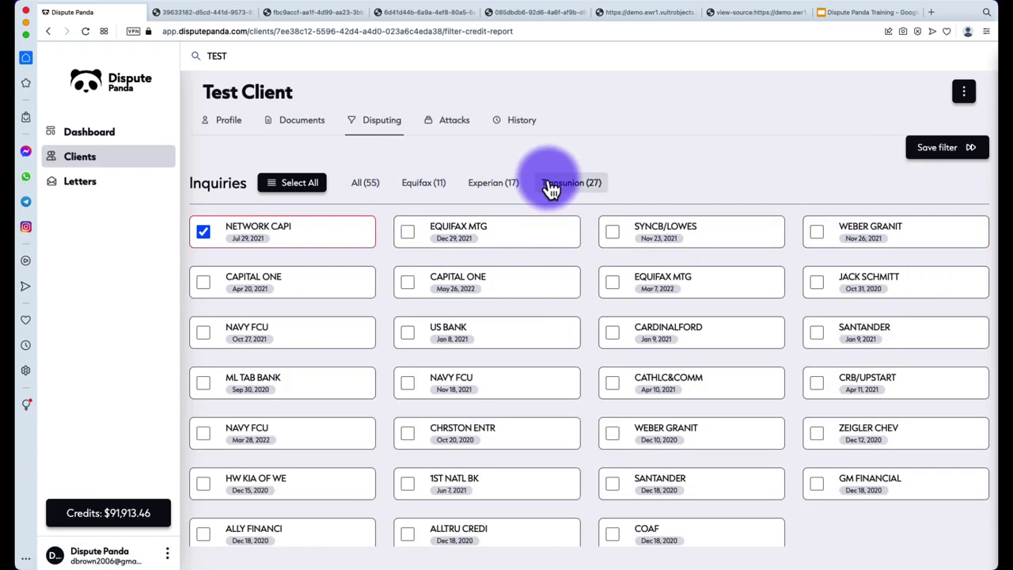
click(926, 150)
- Start a Static 3 round with the Failure To Respond template and refresh its history
click(961, 131)
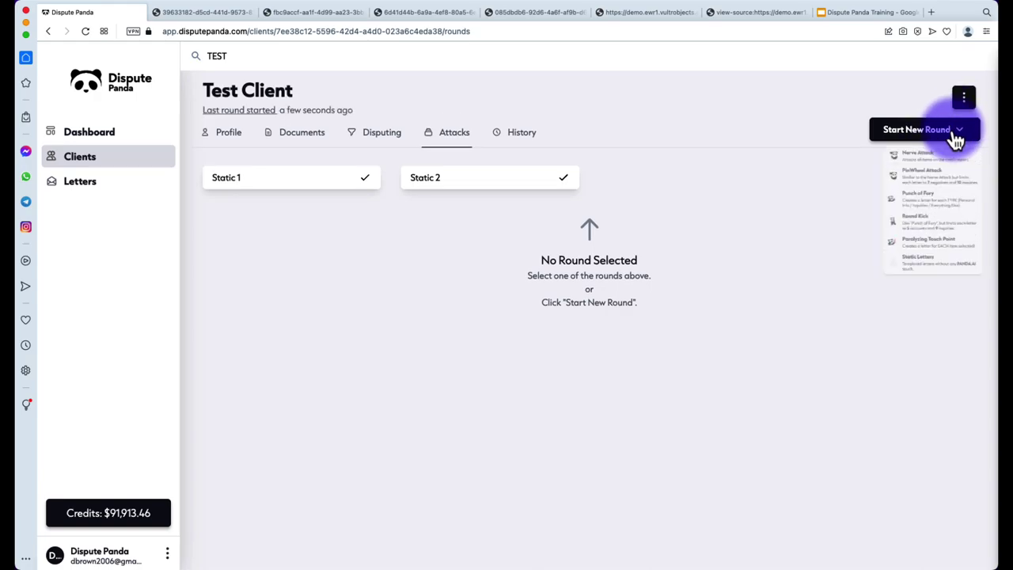
click(821, 404)
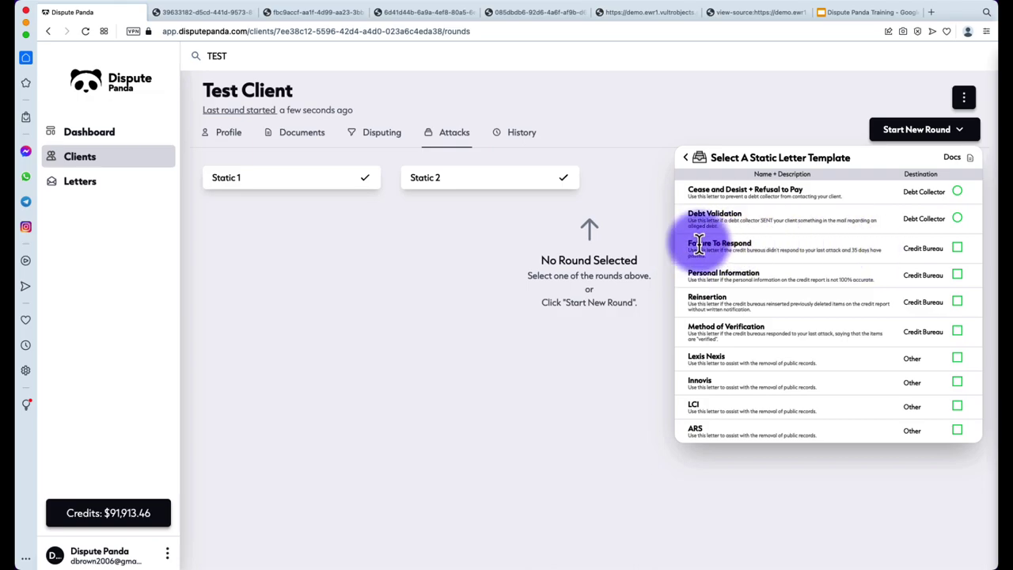
click(957, 252)
click(778, 347)
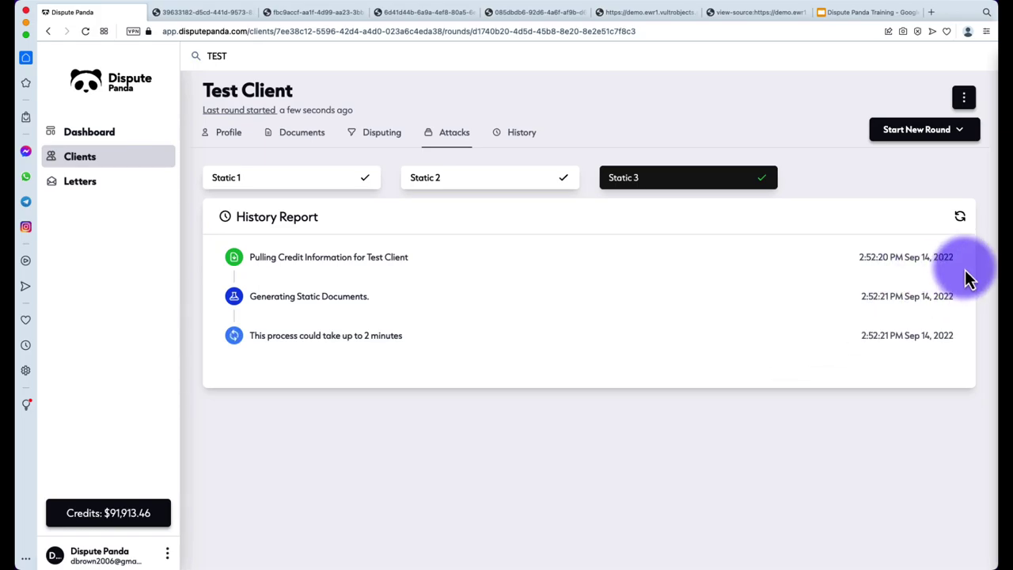
click(961, 220)
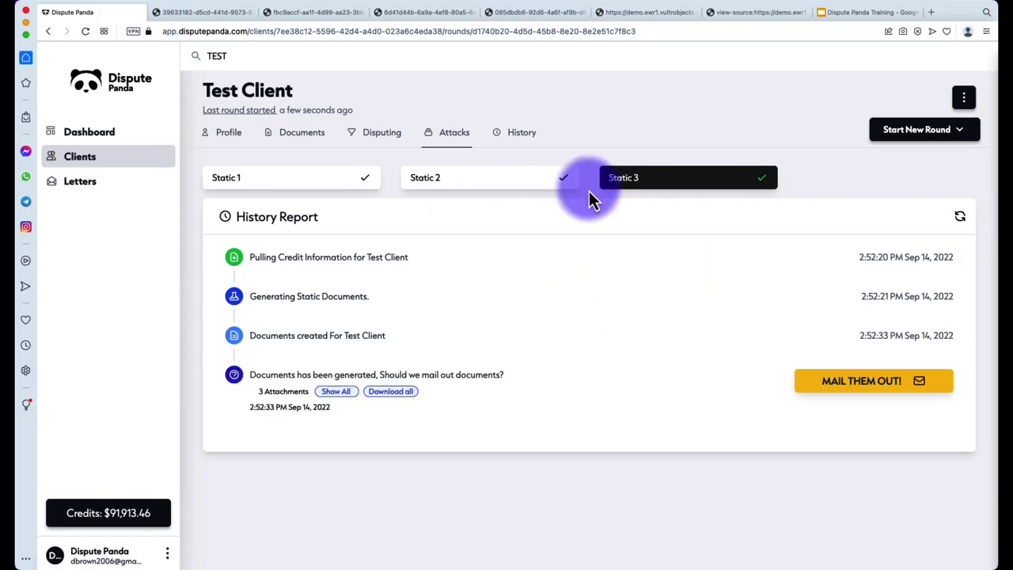
- Show the Static 3 attachments and review the TransUnion Failure To Respond letter PDF
click(336, 391)
click(398, 393)
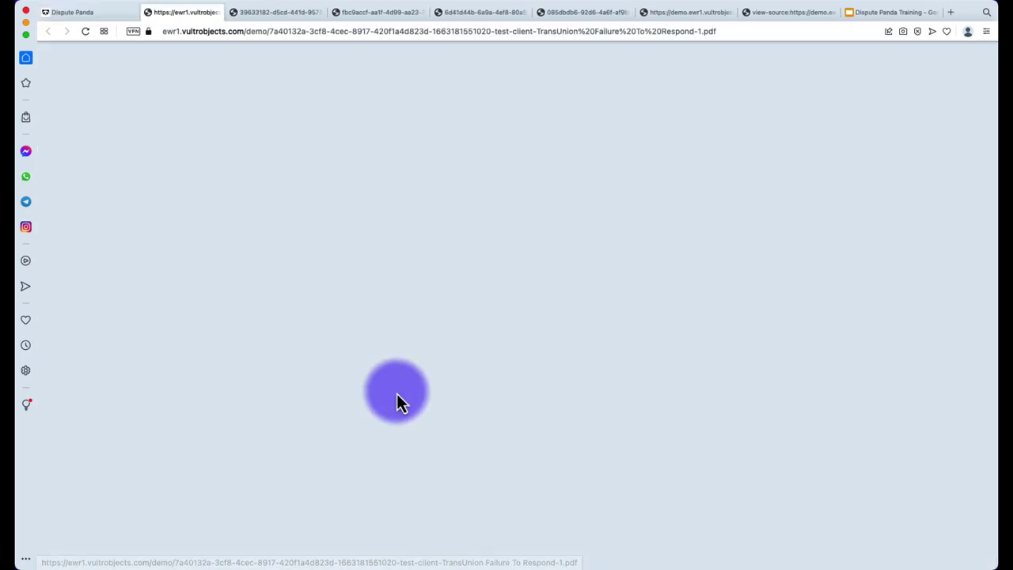
scroll(491, 379, down, 2)
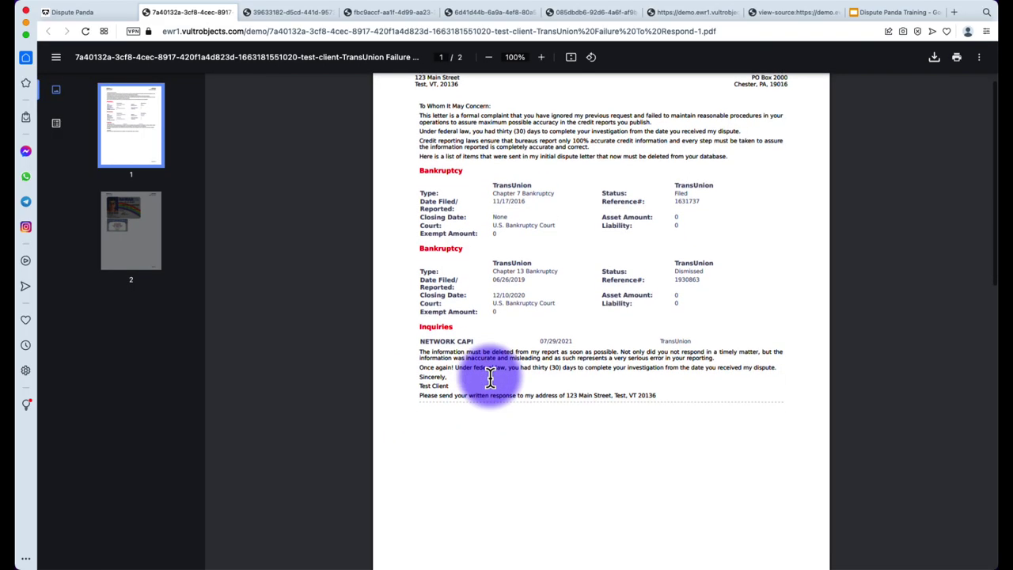
scroll(491, 378, up, 1)
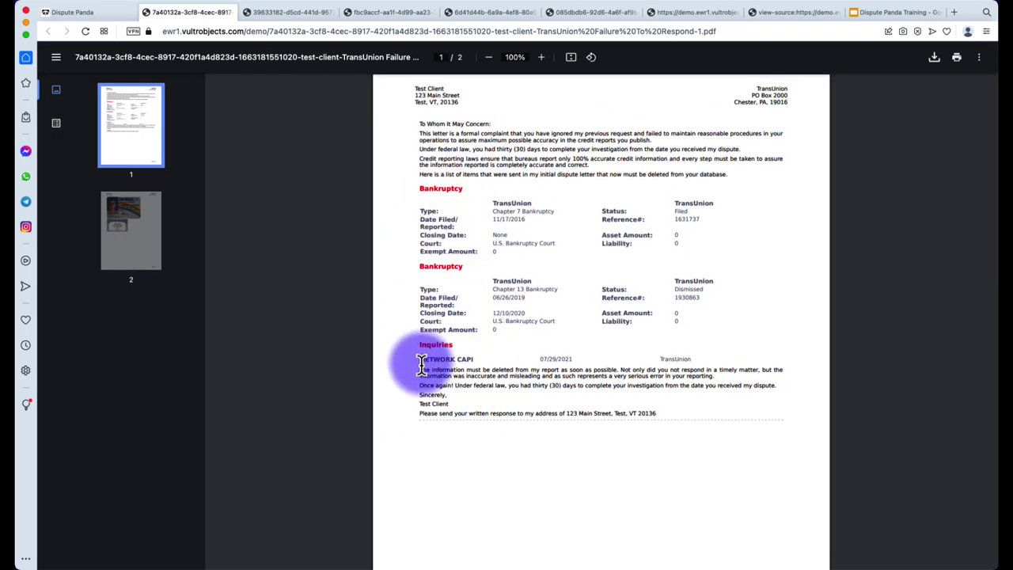
scroll(443, 388, down, 5)
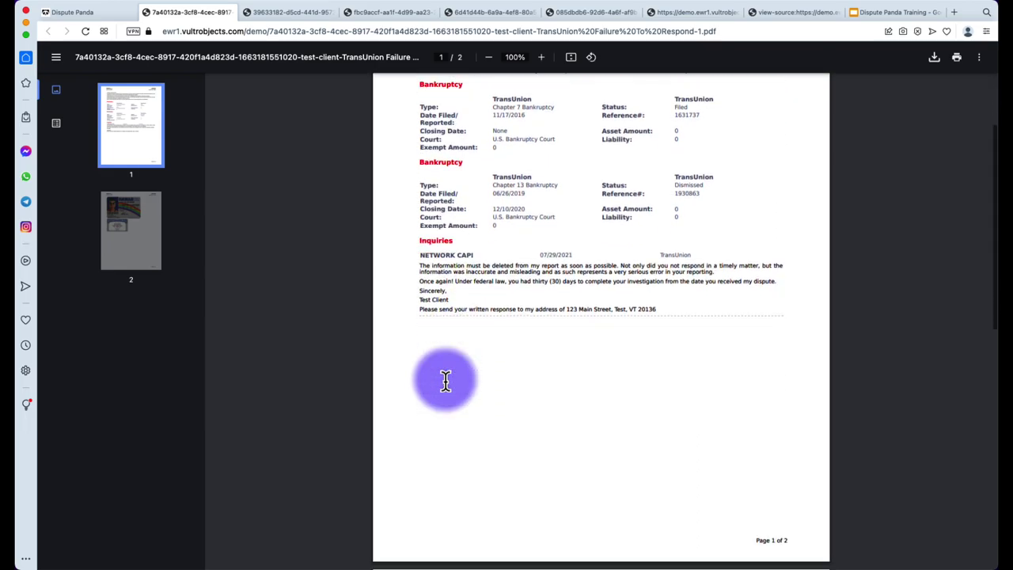
scroll(443, 380, up, 7)
click(75, 12)
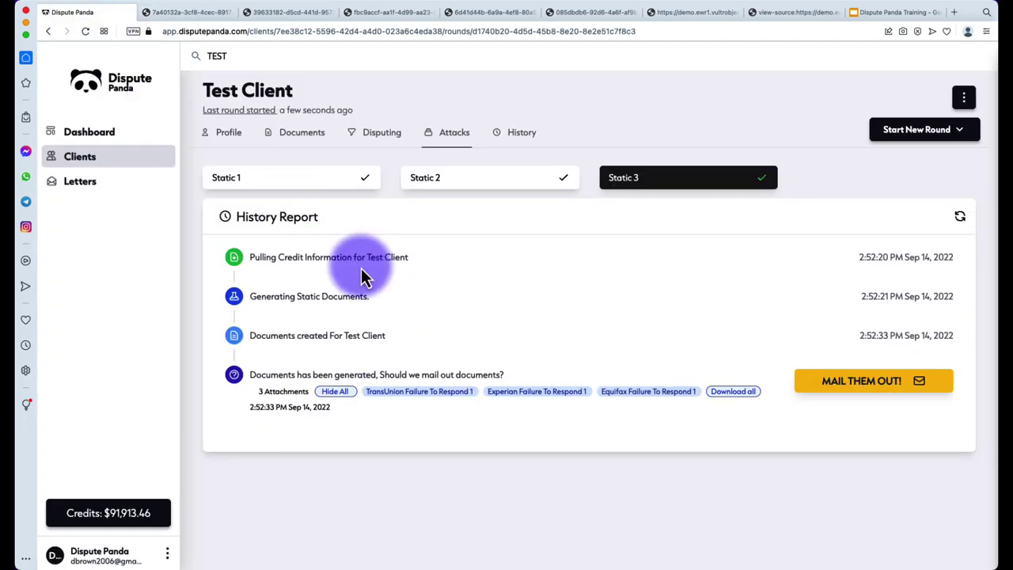
- Open the Experian and Equifax Failure To Respond letters, then bring up the new-round attack types
click(510, 392)
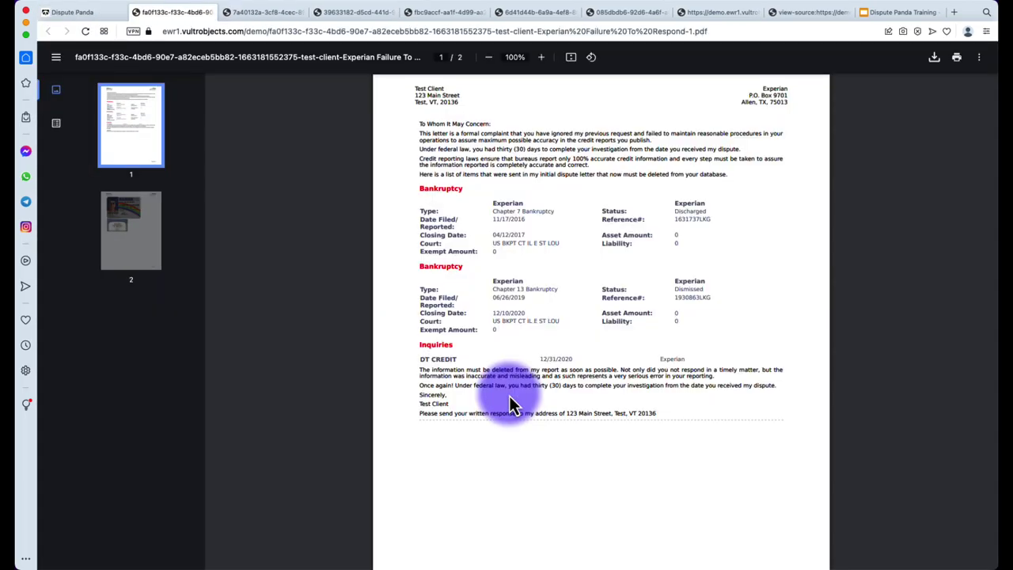
click(93, 15)
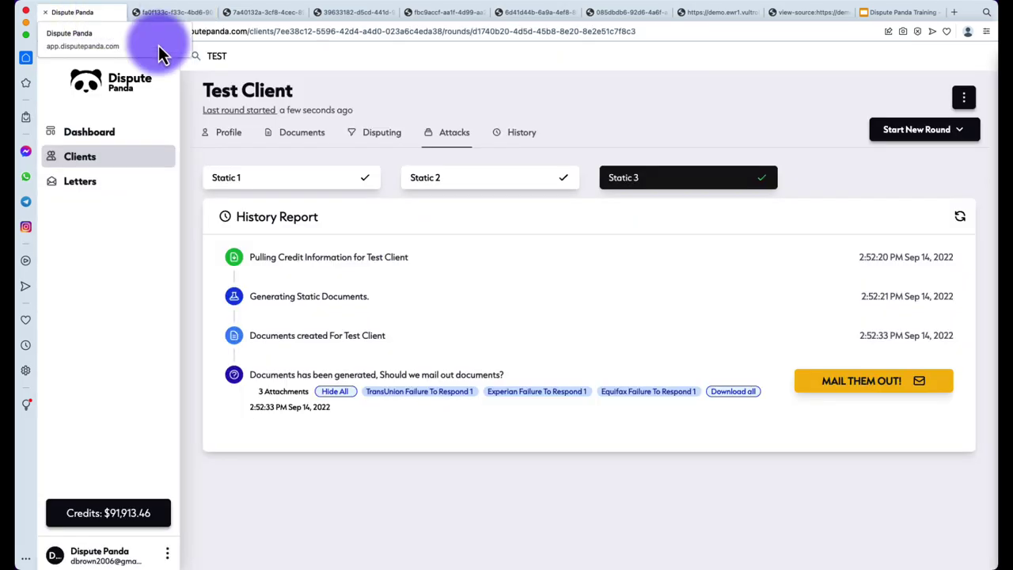
click(608, 396)
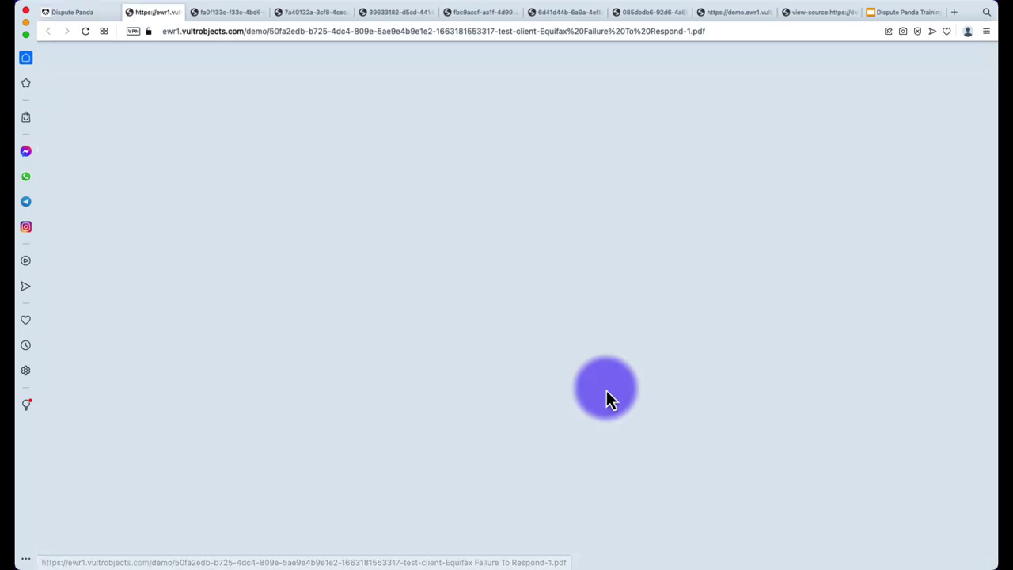
click(92, 13)
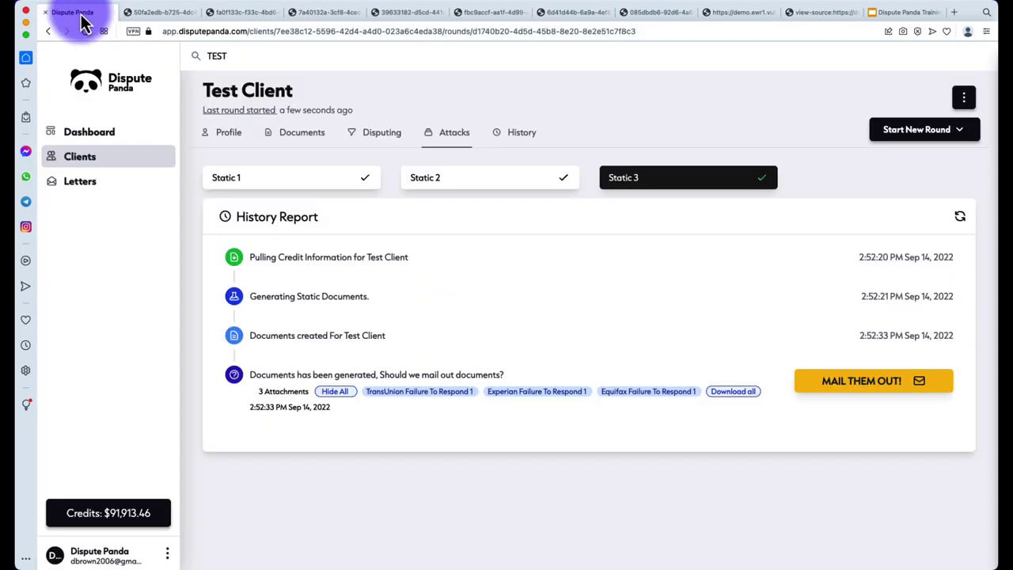
click(957, 141)
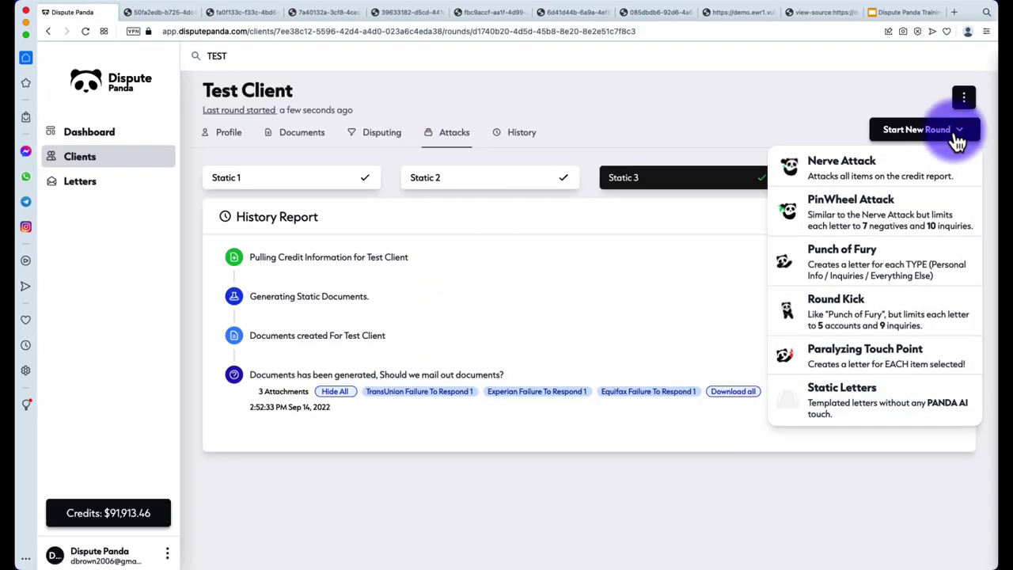
click(841, 411)
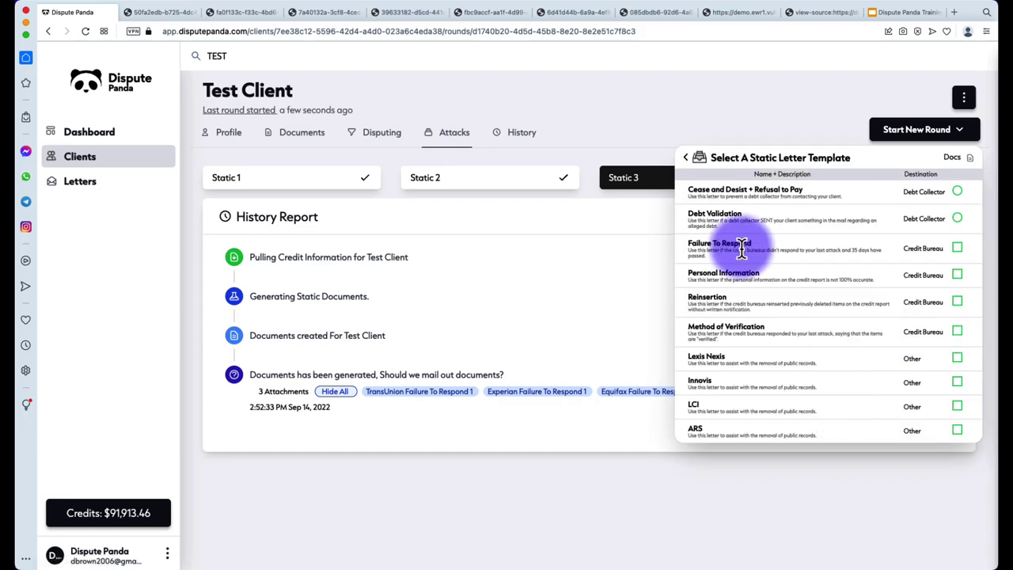
click(353, 152)
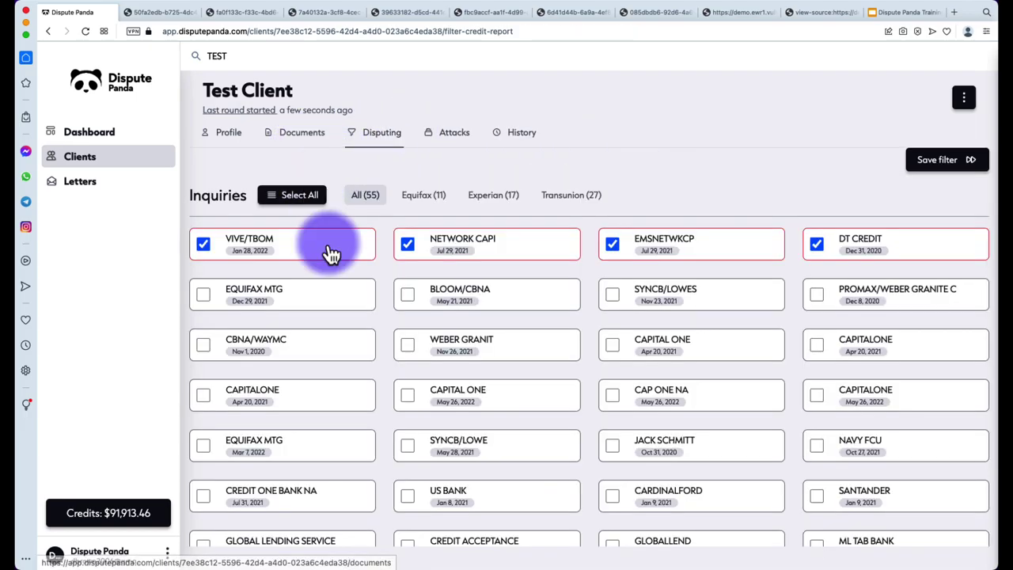
scroll(357, 346, down, 8)
scroll(358, 346, down, 10)
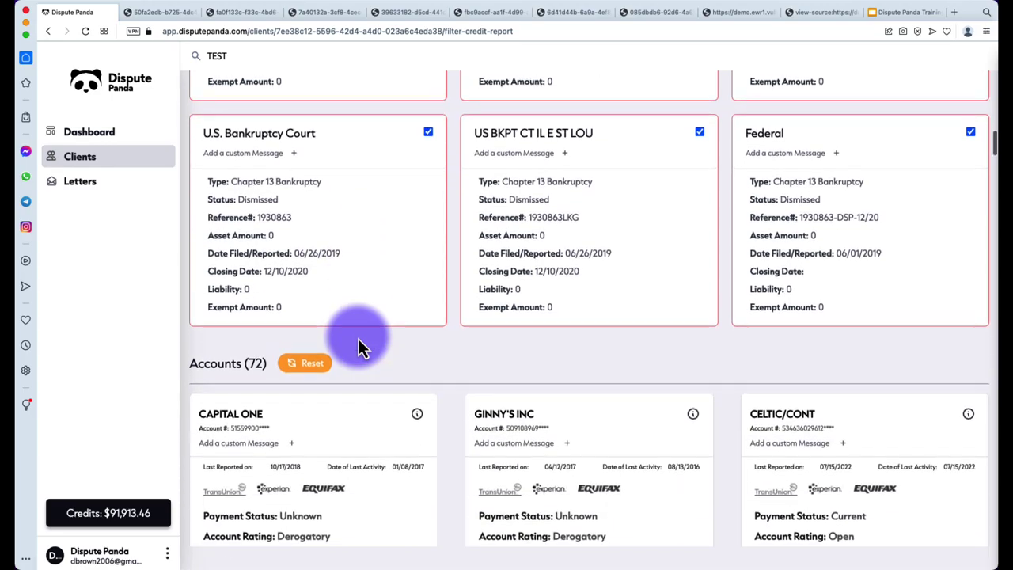
scroll(360, 348, up, 15)
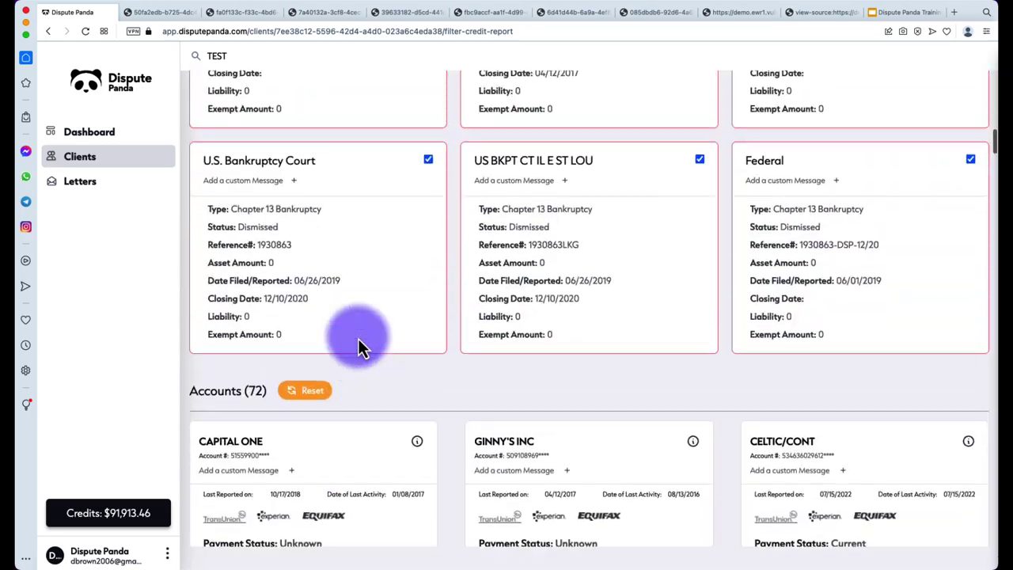
scroll(338, 369, up, 4)
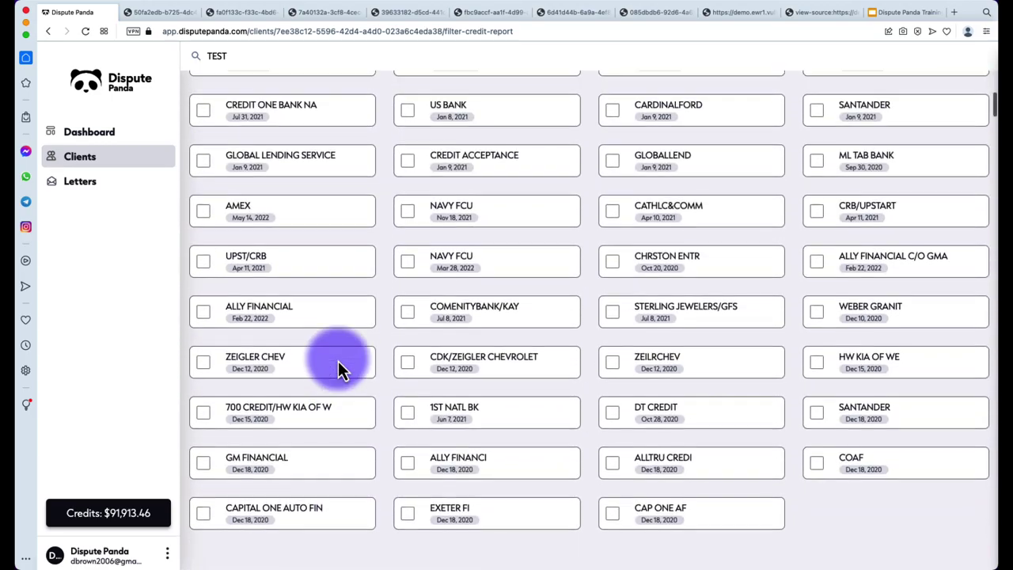
scroll(338, 369, down, 15)
scroll(338, 369, up, 2)
scroll(316, 317, up, 2)
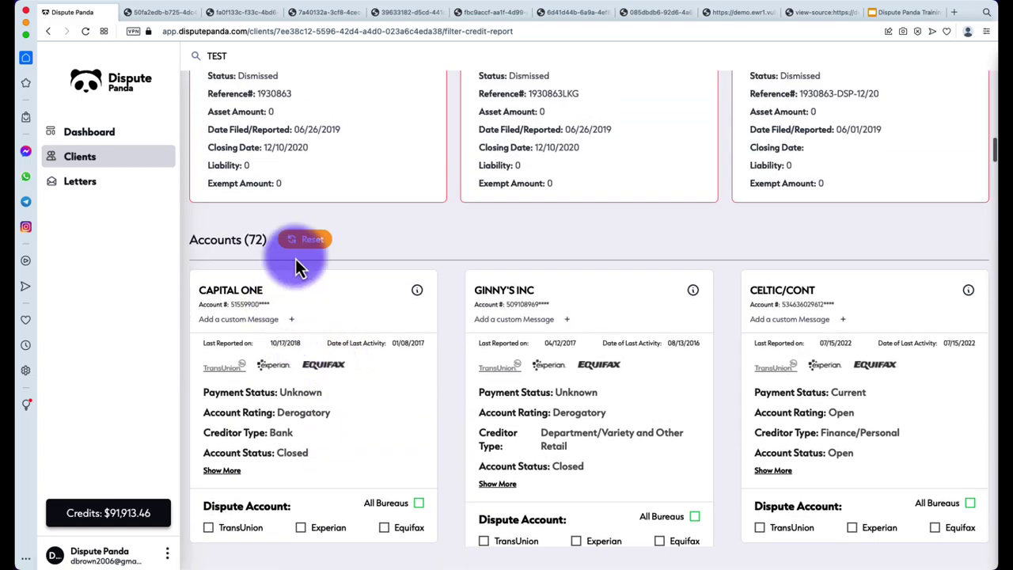
- Reset the accounts to all checked, save the filter, and list new-round attack types
click(309, 242)
scroll(464, 255, up, 15)
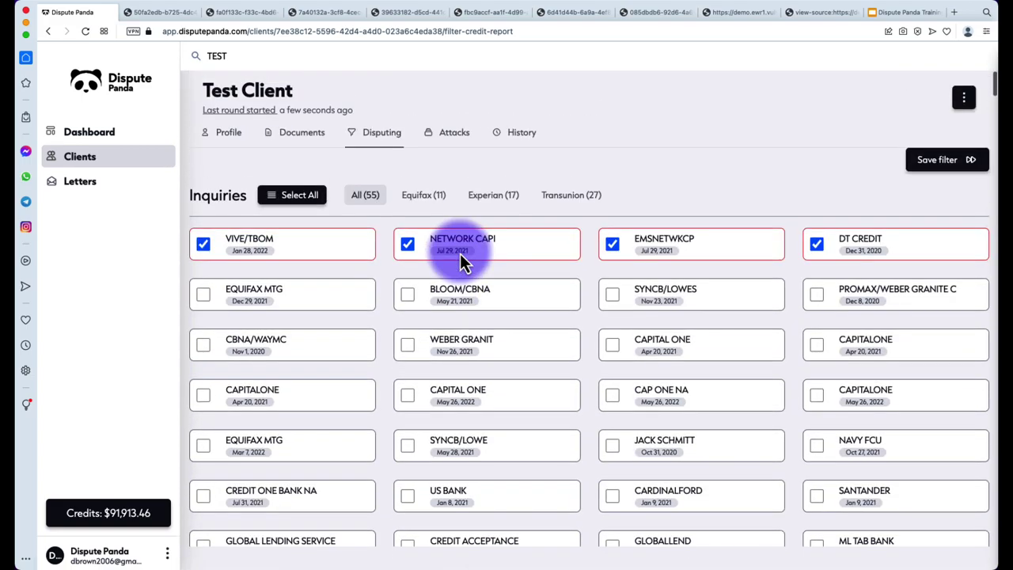
click(944, 165)
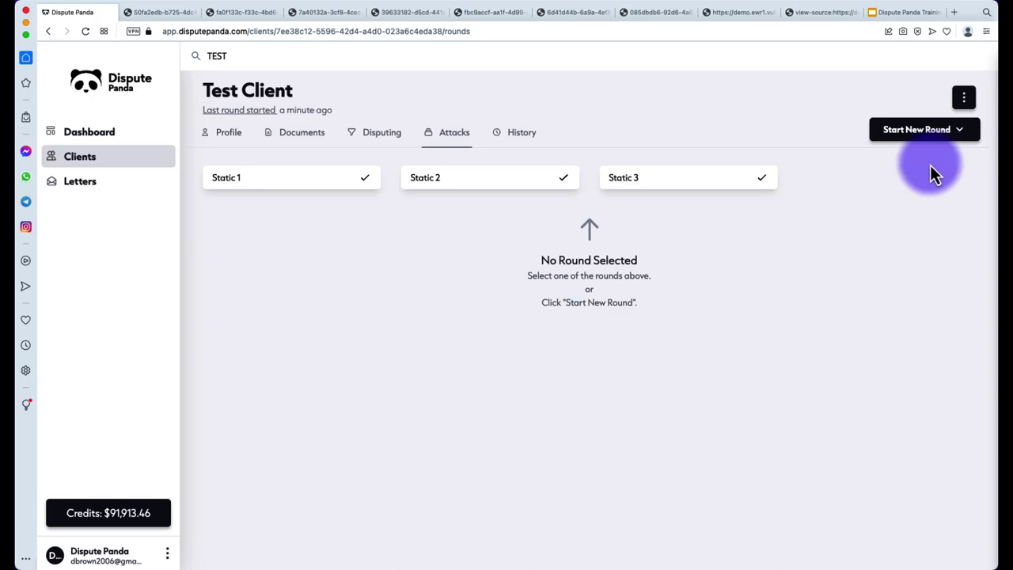
click(950, 143)
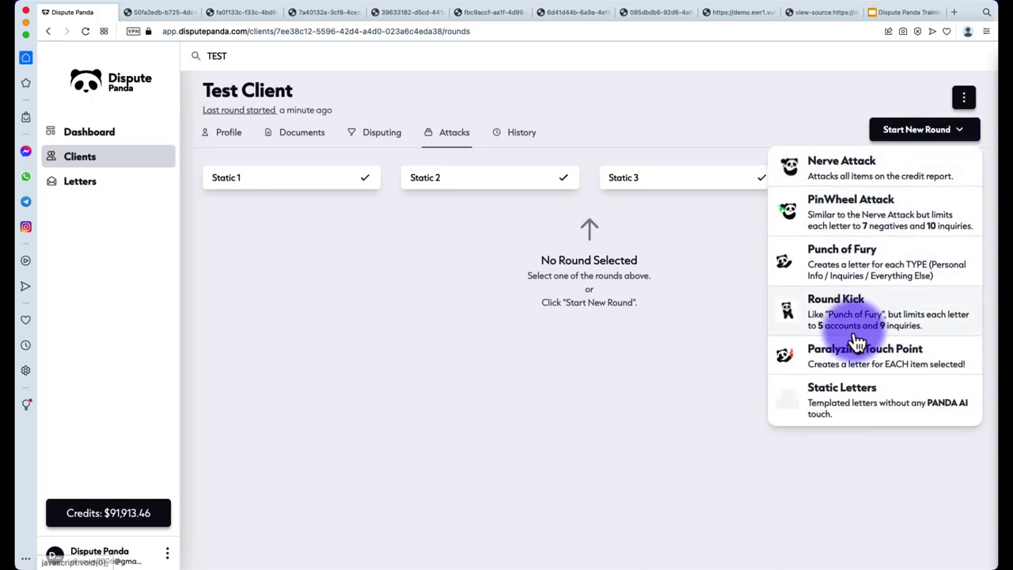
- Open the Static 3 round's history and show all its letter attachments
click(661, 183)
click(335, 391)
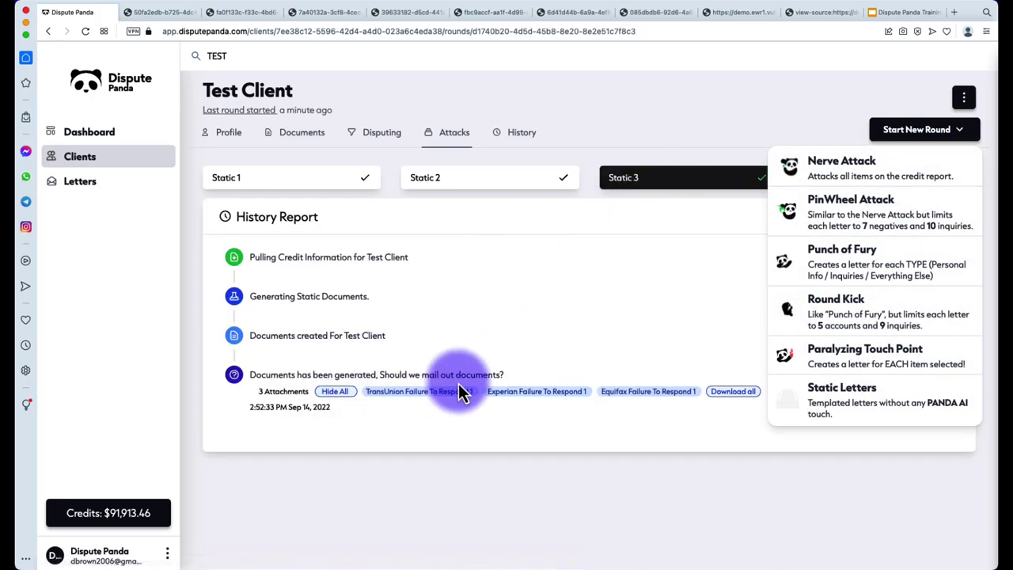
click(968, 131)
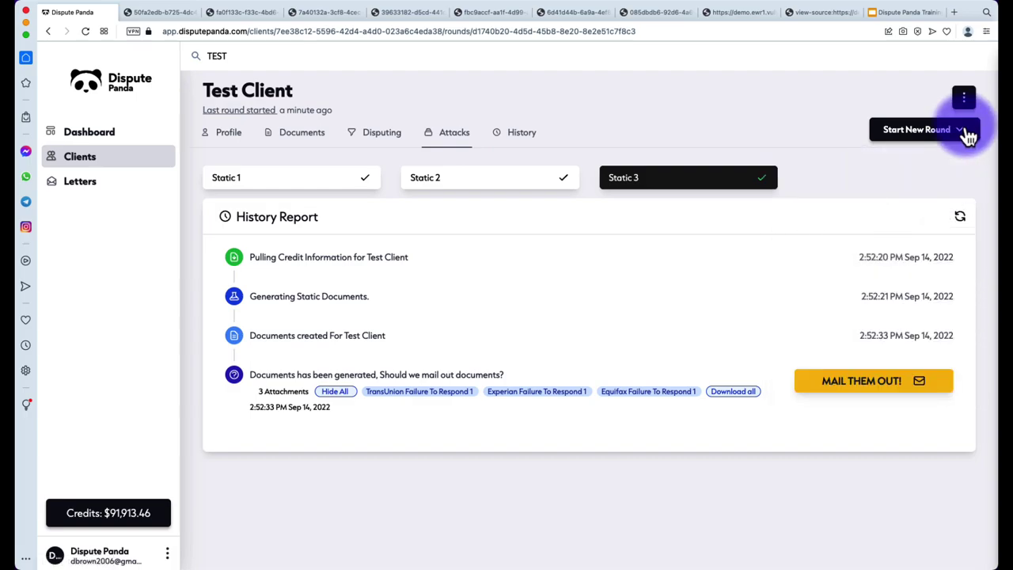
click(967, 130)
- Tick the Method of Verification static letter template, then go to the Disputing selections
click(815, 410)
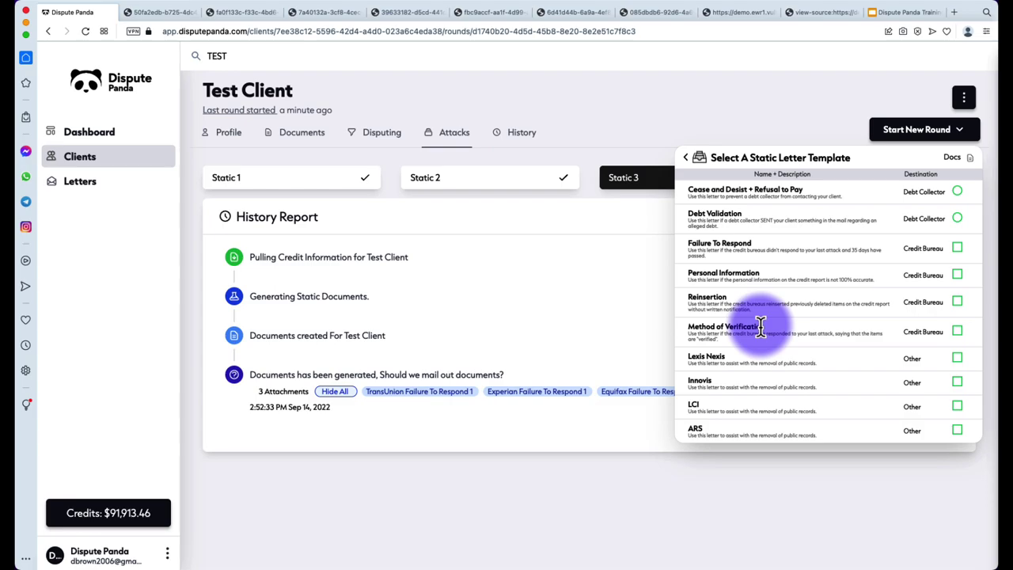
click(957, 332)
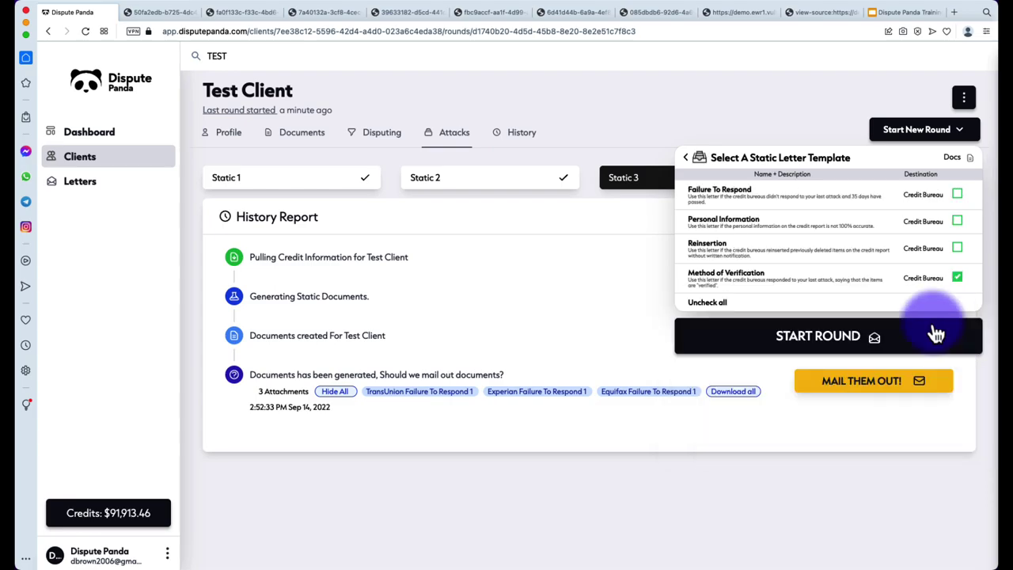
click(372, 136)
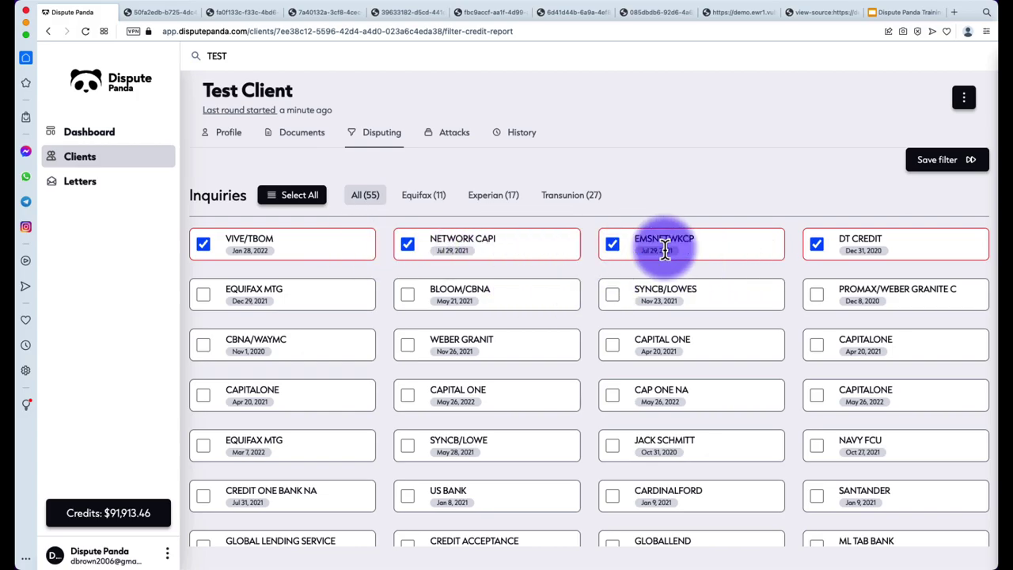
- Deselect all accounts, dispute Capital One, Ginny's Inc and Celtic/Cont with all bureaus, and save
scroll(555, 412, down, 10)
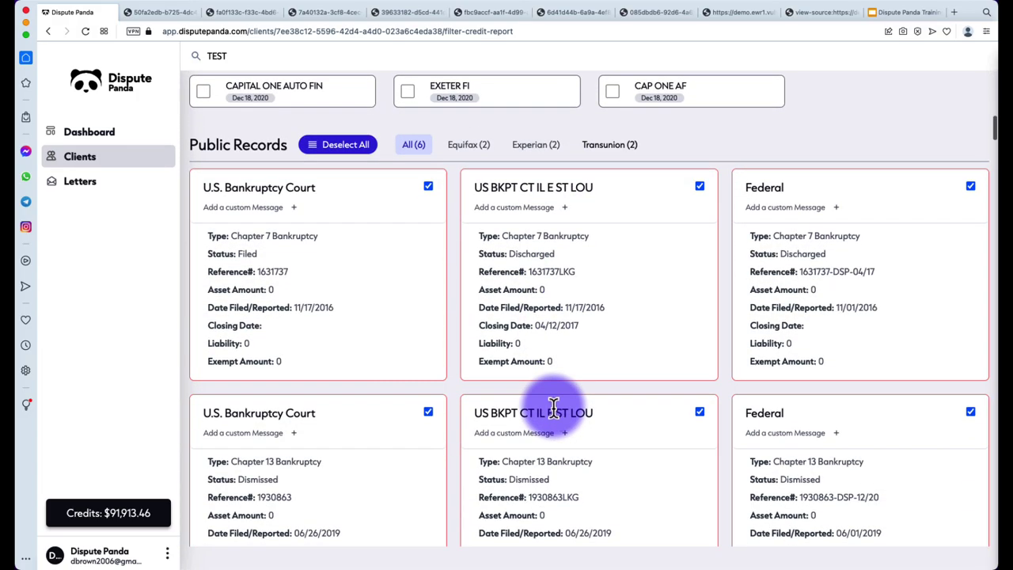
scroll(584, 293, down, 6)
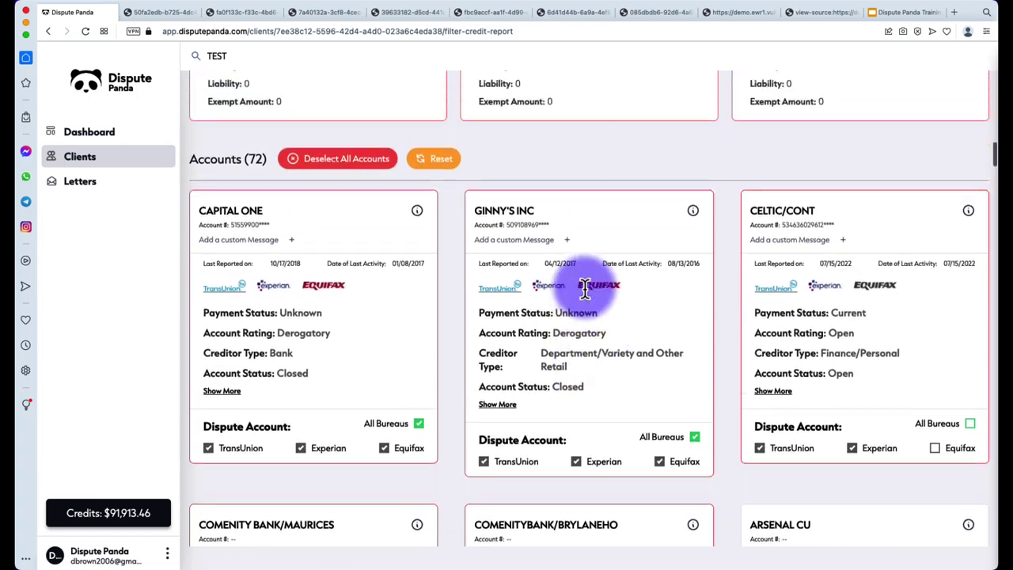
scroll(475, 238, up, 1)
click(356, 180)
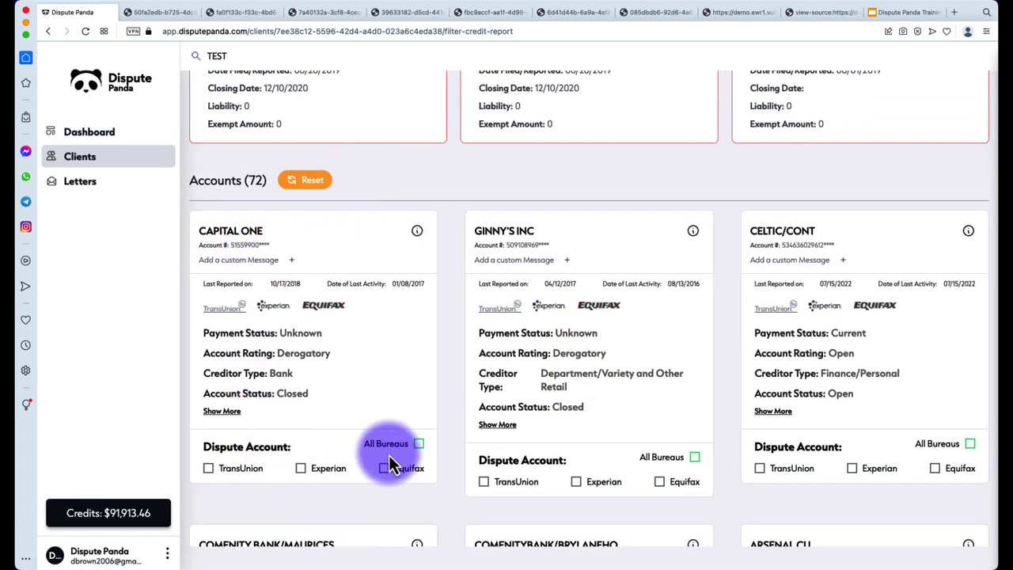
click(420, 445)
scroll(633, 435, down, 2)
click(695, 350)
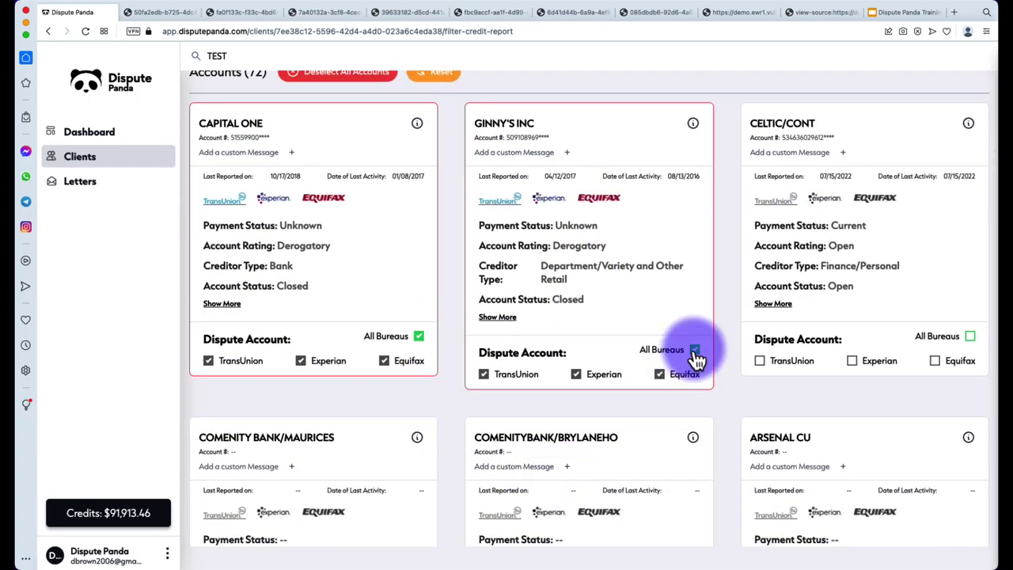
click(970, 337)
scroll(753, 248, up, 15)
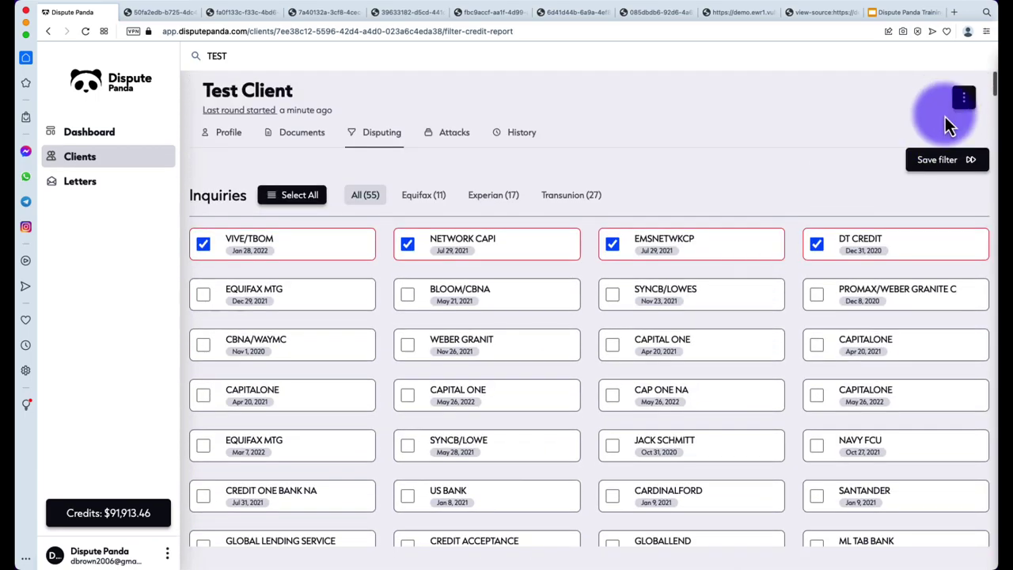
click(946, 165)
- Start a Static Letters round using the Method of Verification template
click(957, 133)
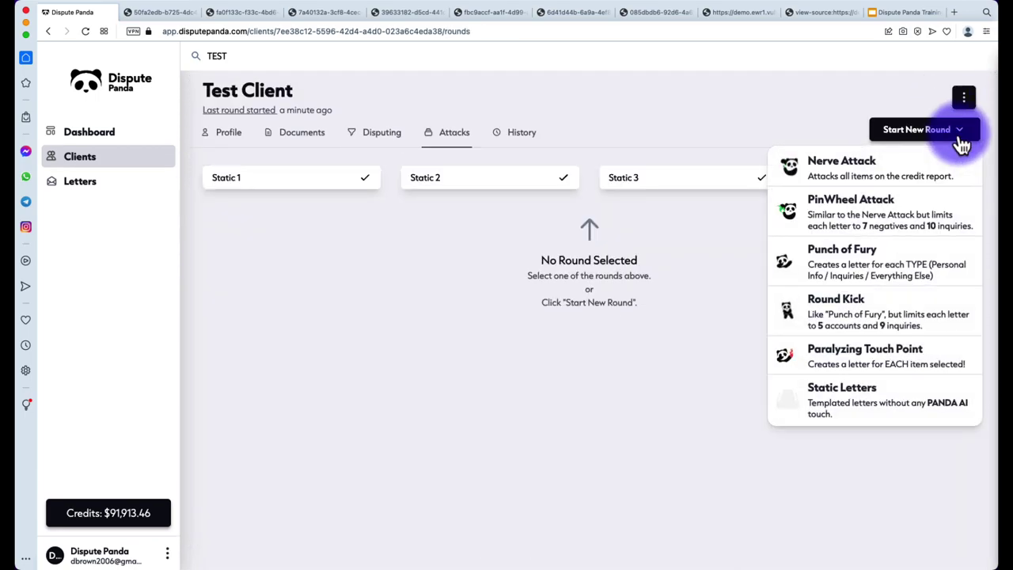
click(813, 421)
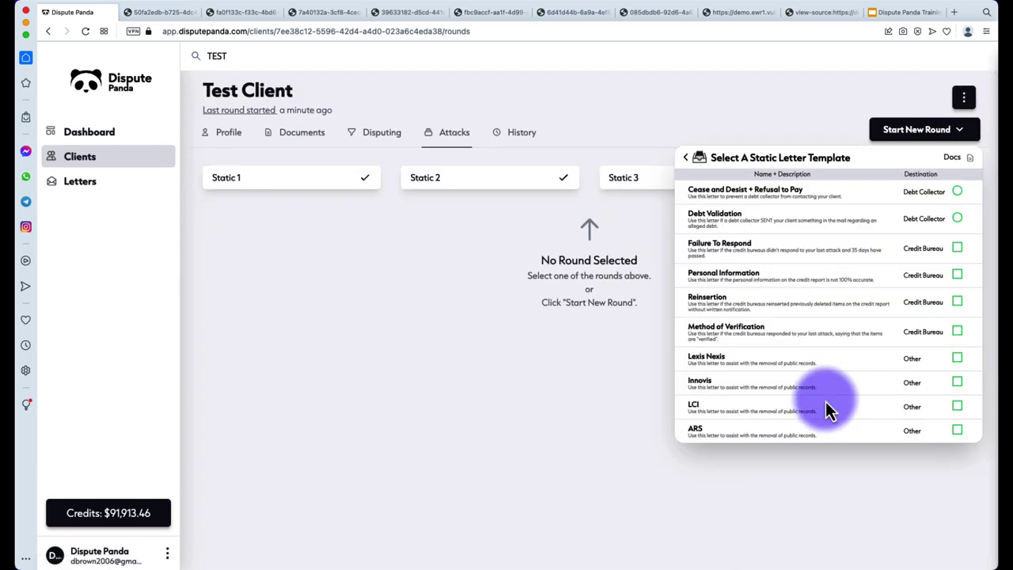
click(958, 333)
click(851, 351)
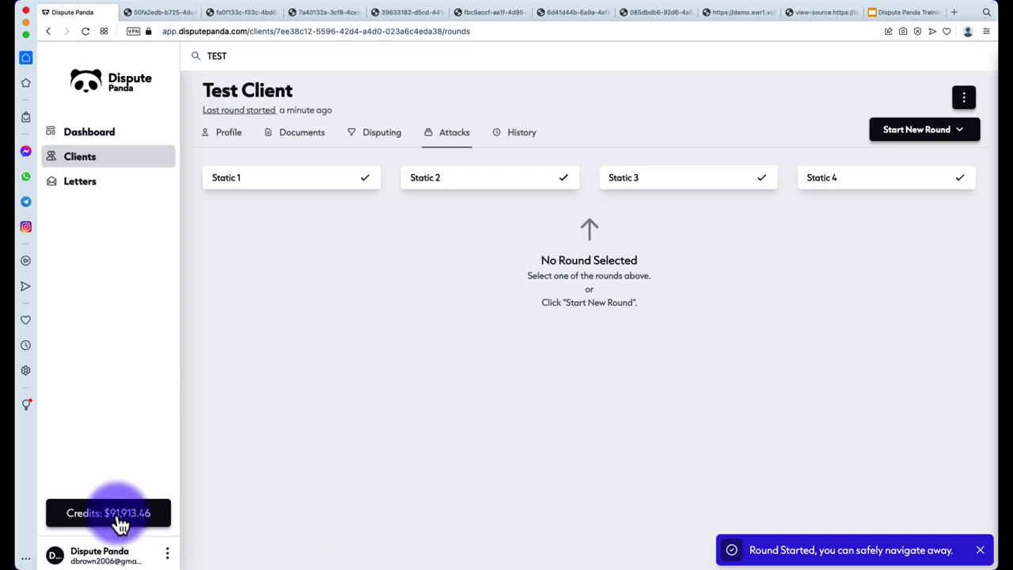
- Open the new Static 4 round, refresh its history, and open the TransUnion letter PDF
click(821, 179)
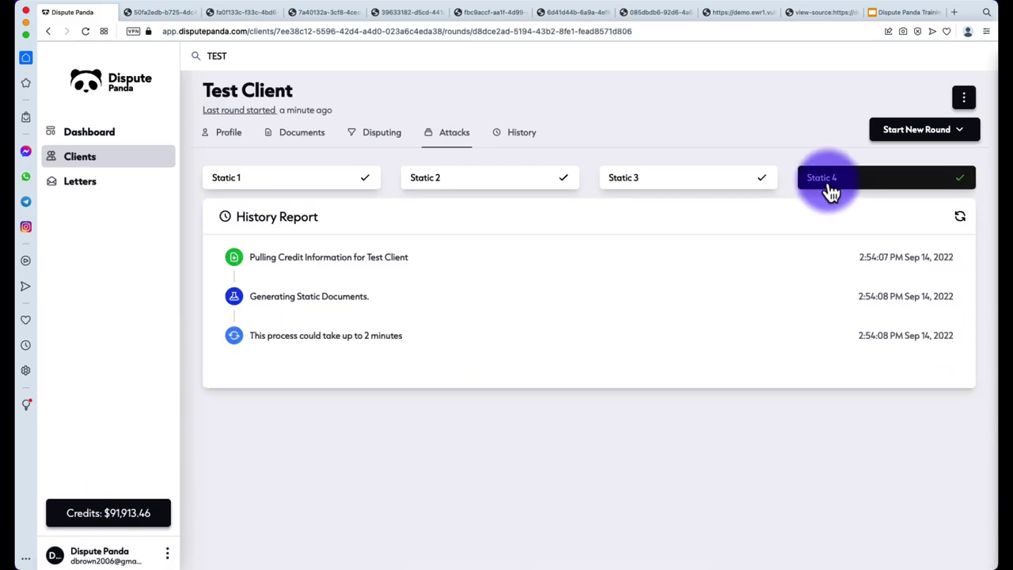
click(960, 216)
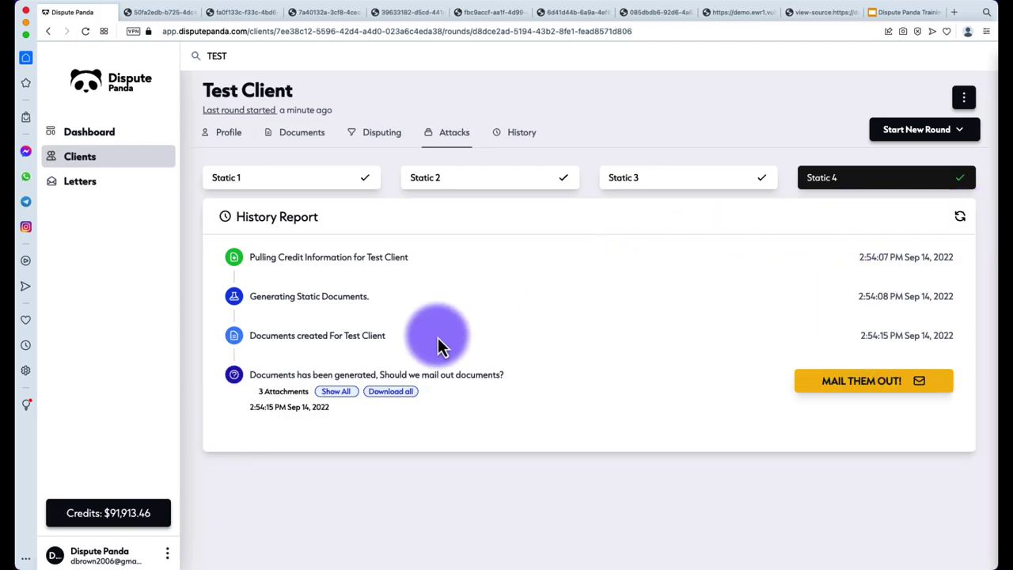
click(336, 391)
click(417, 401)
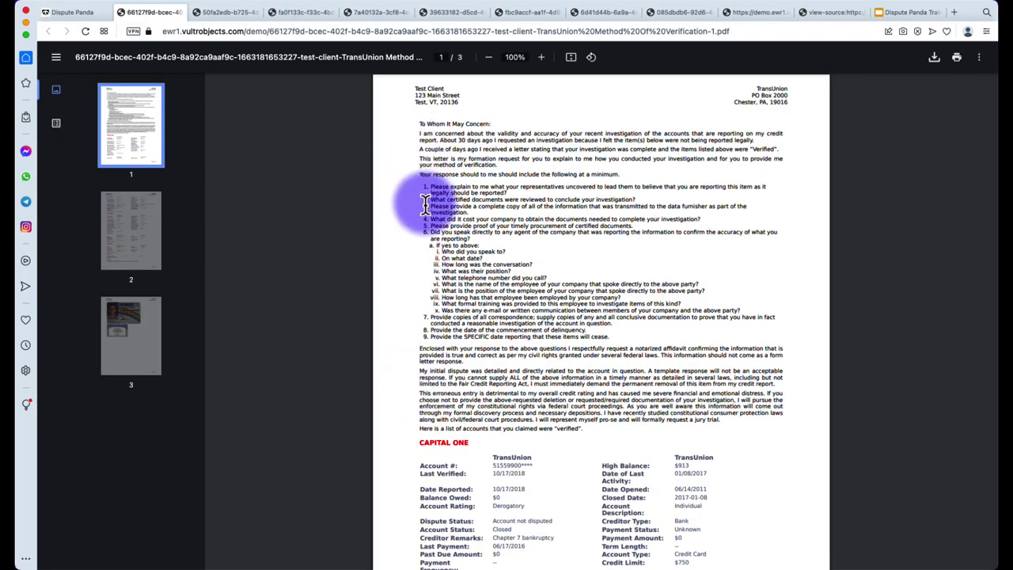
- Scroll through the TransUnion Method of Verification PDF
scroll(431, 364, down, 5)
scroll(431, 367, down, 7)
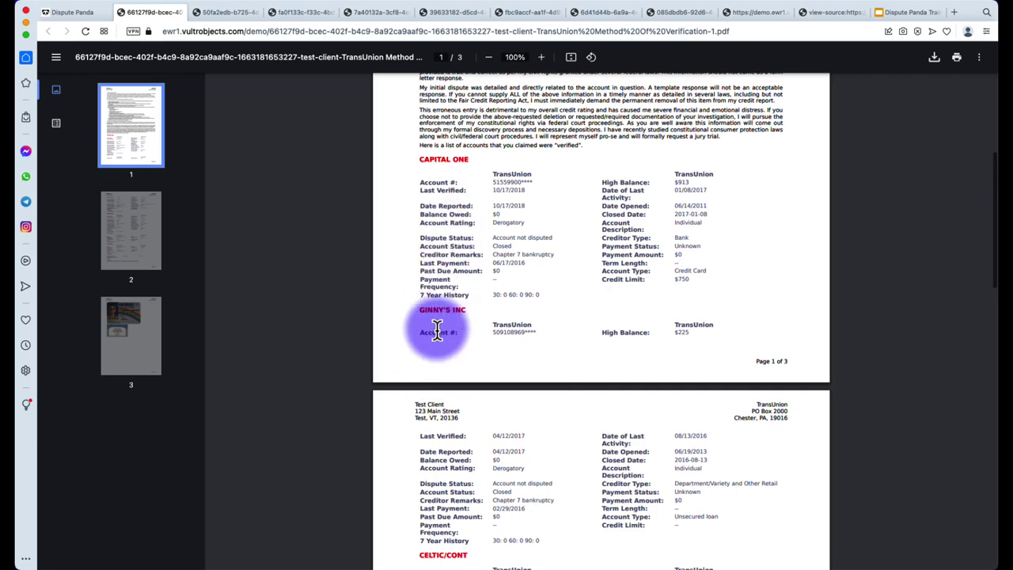
scroll(438, 368, down, 3)
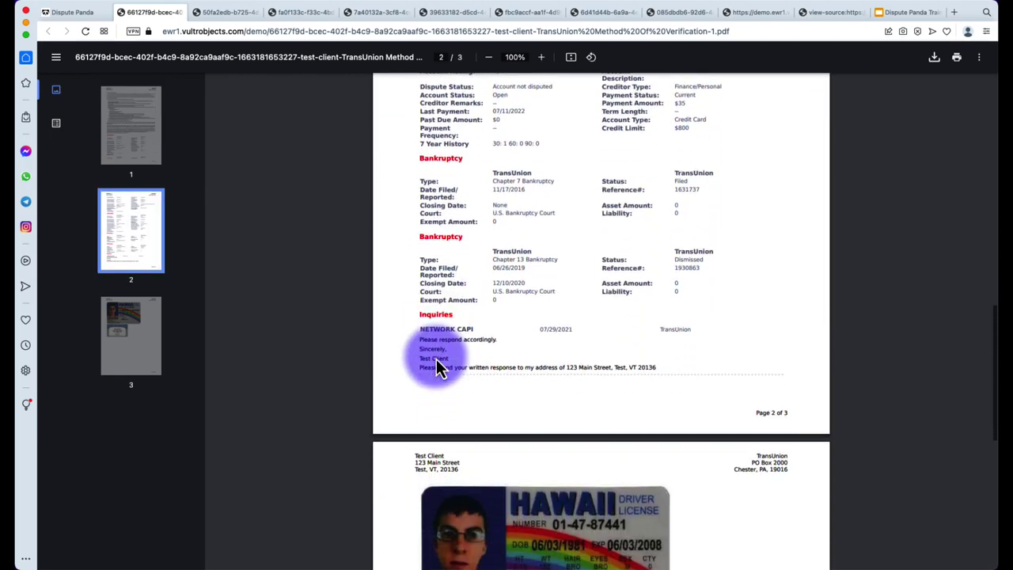
scroll(446, 369, up, 1)
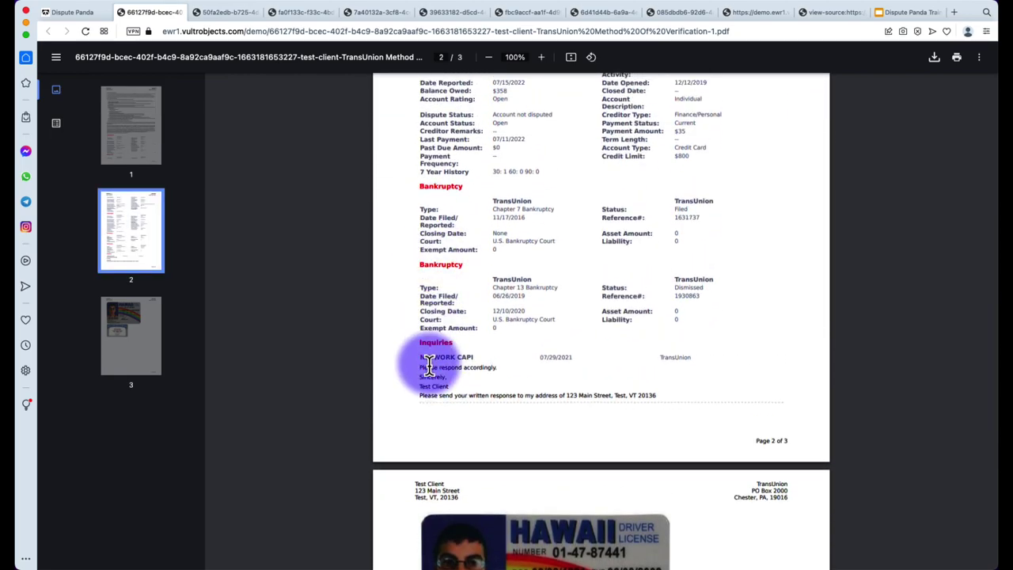
scroll(428, 352, up, 9)
scroll(428, 367, down, 5)
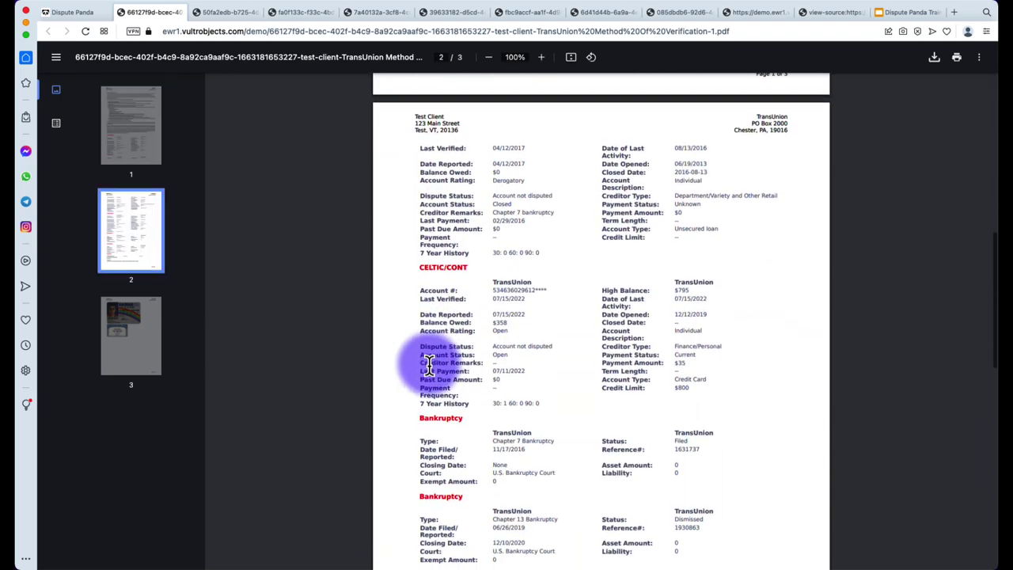
- Read the Experian Method of Verification letter to its last page, then return to the round report
click(87, 18)
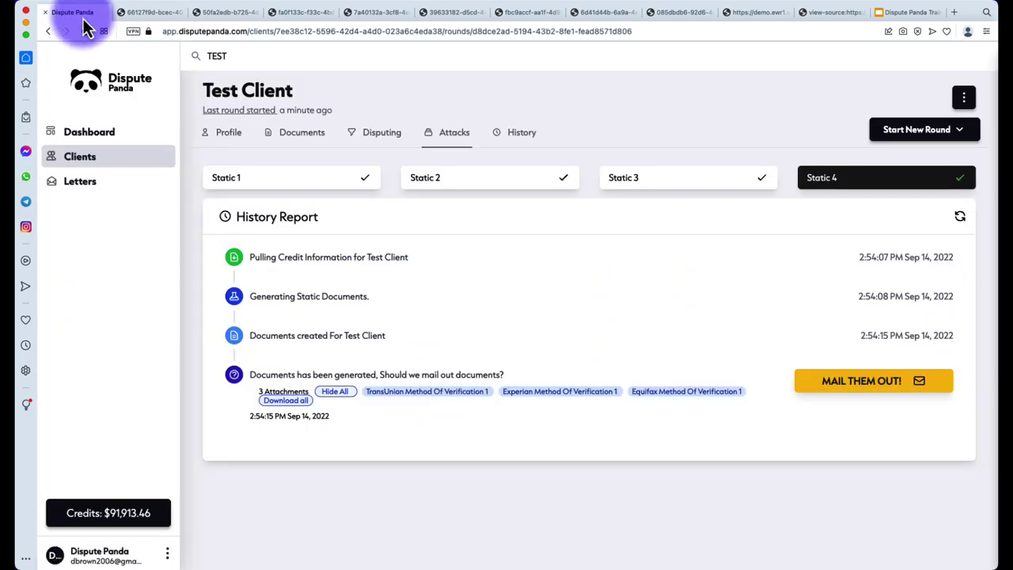
click(543, 391)
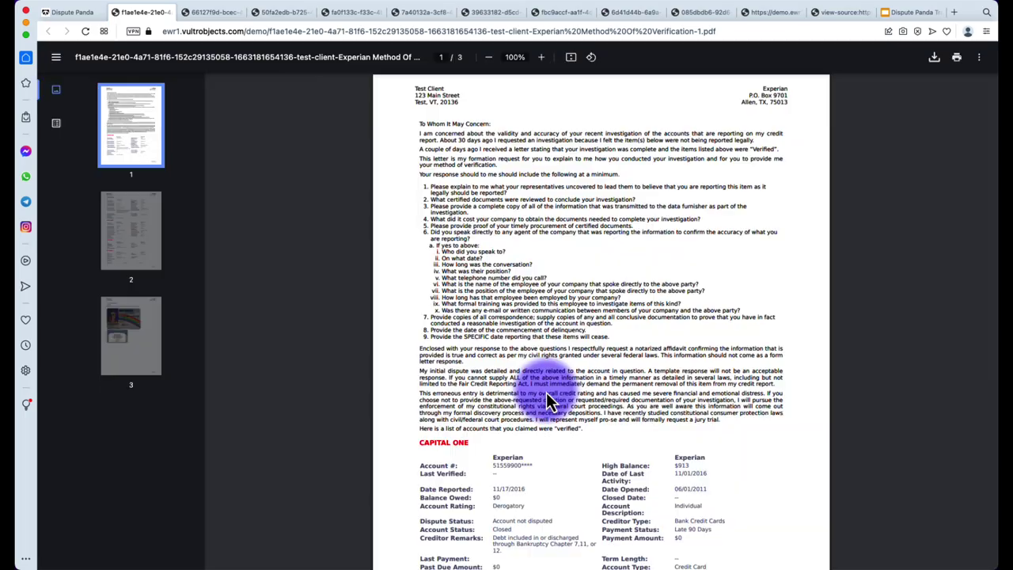
scroll(549, 402, down, 5)
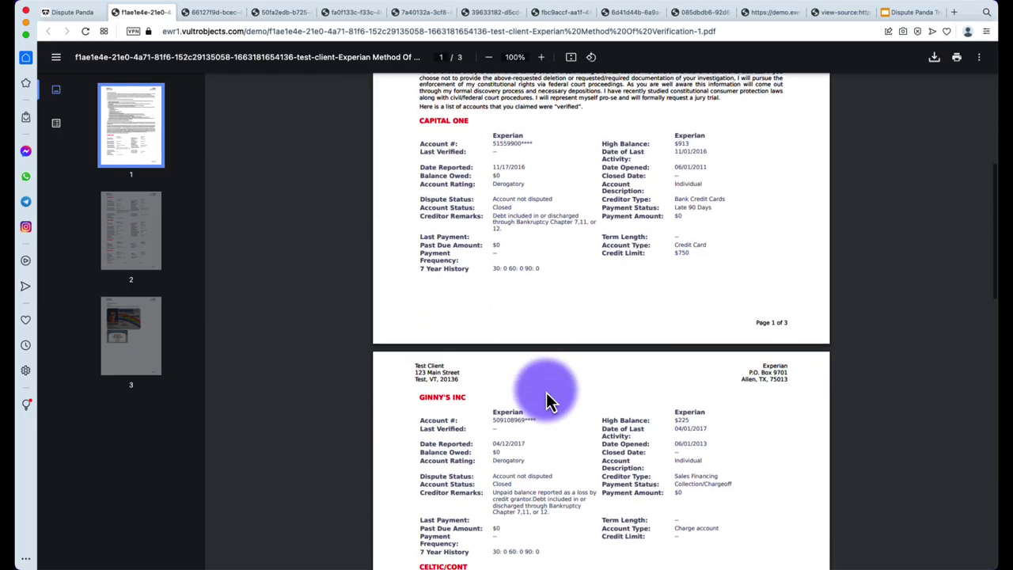
scroll(552, 402, down, 2)
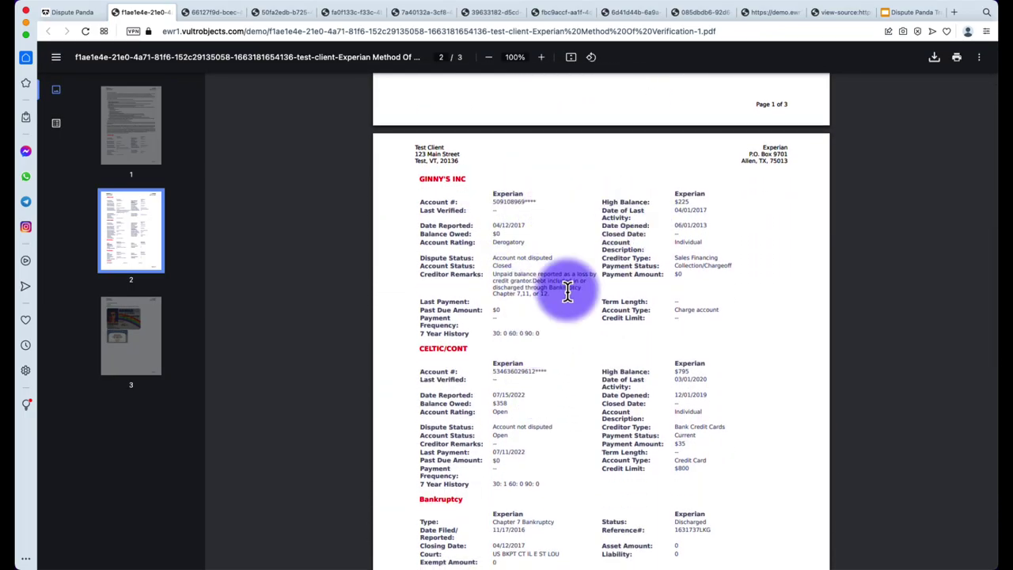
scroll(539, 369, down, 4)
scroll(538, 368, down, 3)
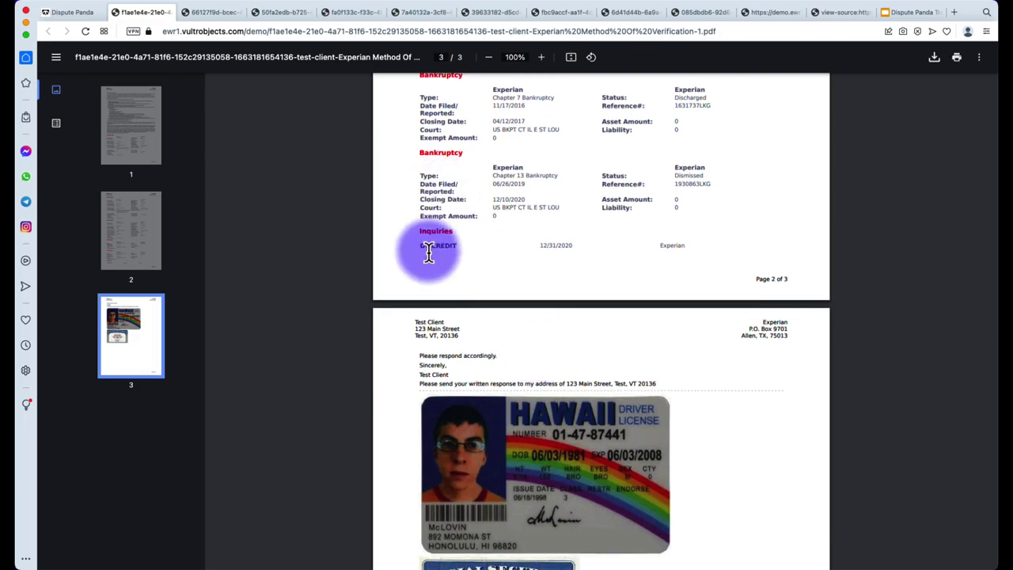
click(79, 14)
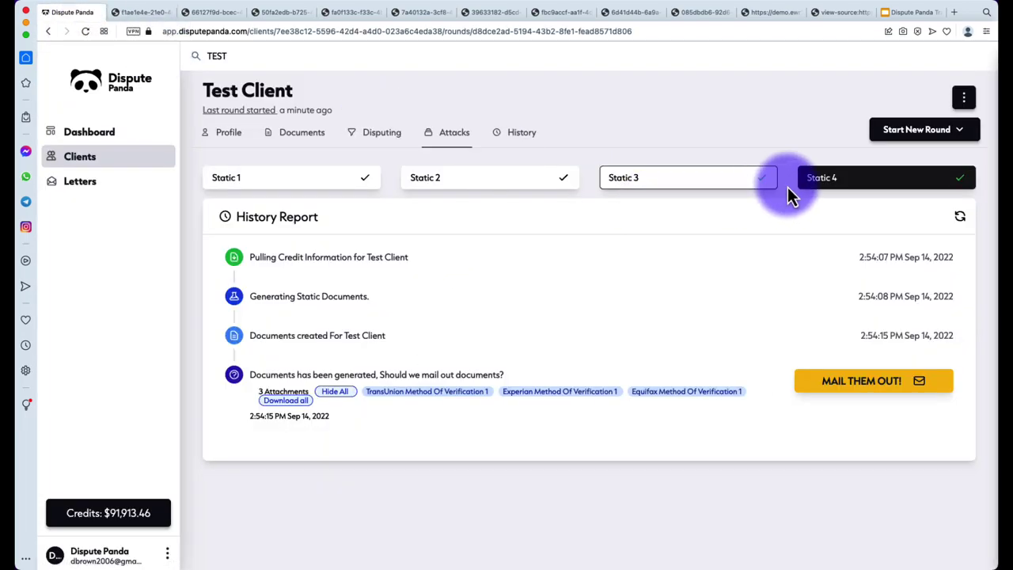
- Choose Static Letters, then clear all inquiry selections on the Disputing filter
click(959, 135)
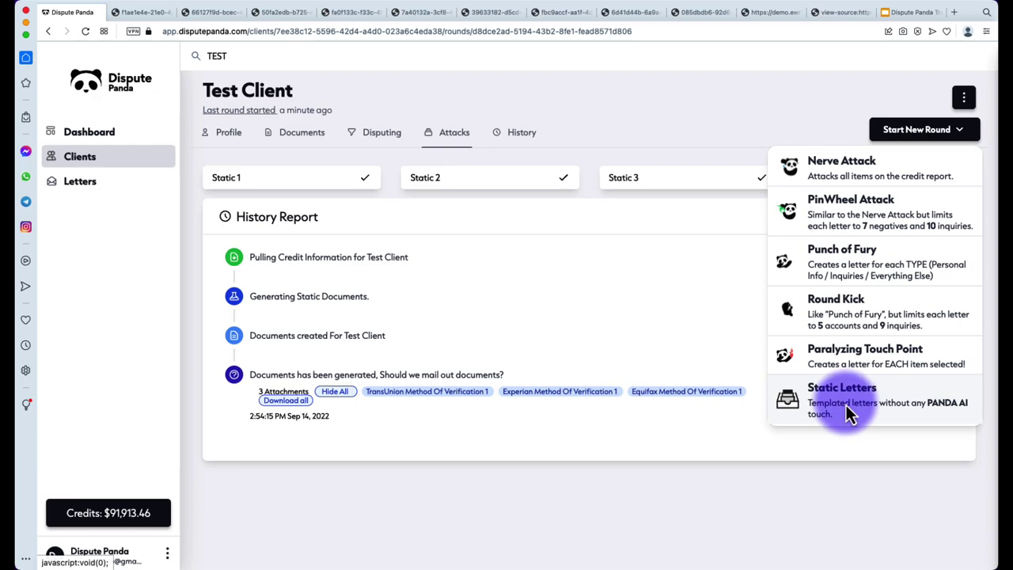
click(846, 402)
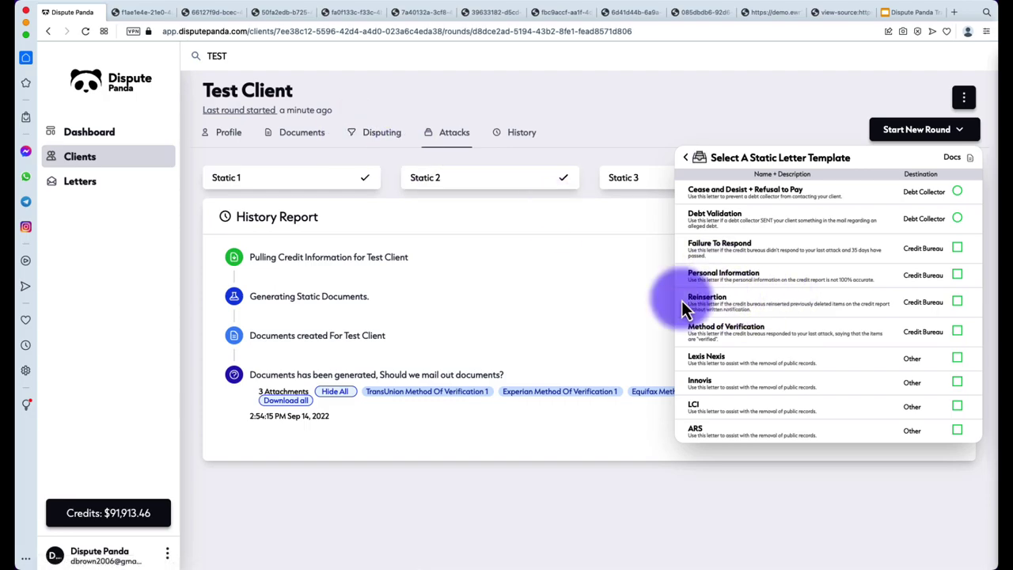
click(363, 143)
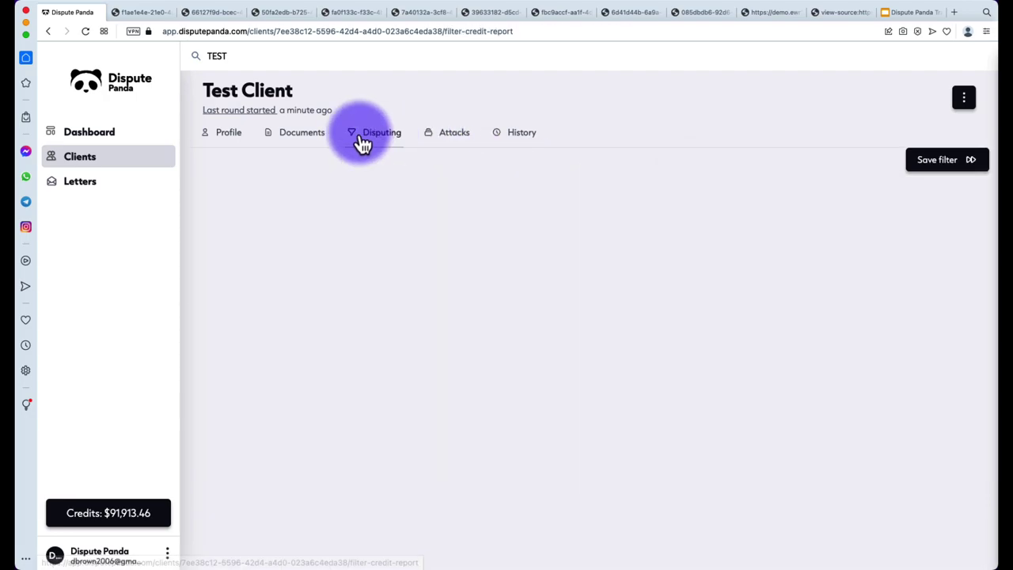
click(295, 200)
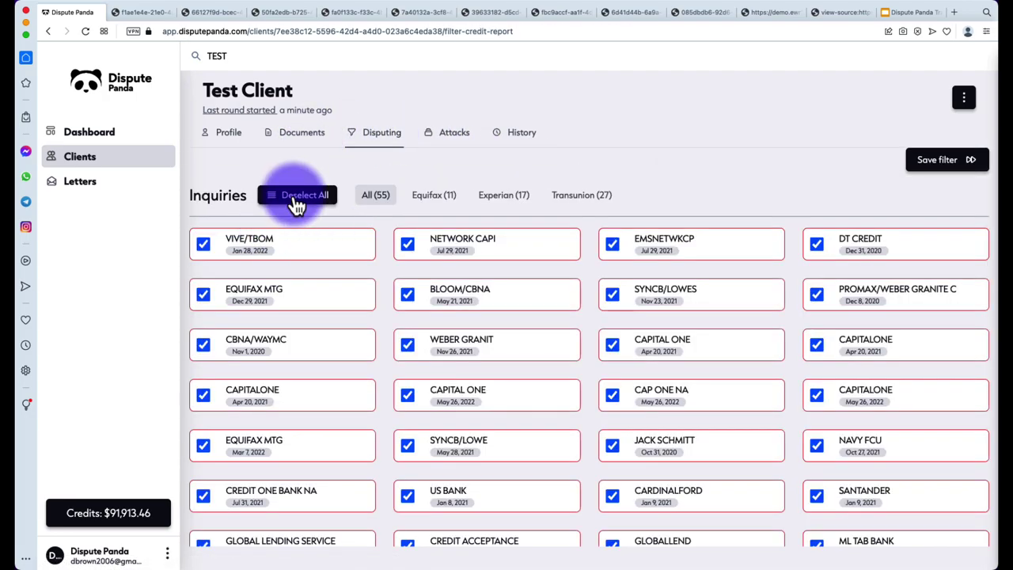
click(296, 202)
- Include the VIVE/TBOM, NETWORK CAPI and DT CREDIT inquiries
click(207, 244)
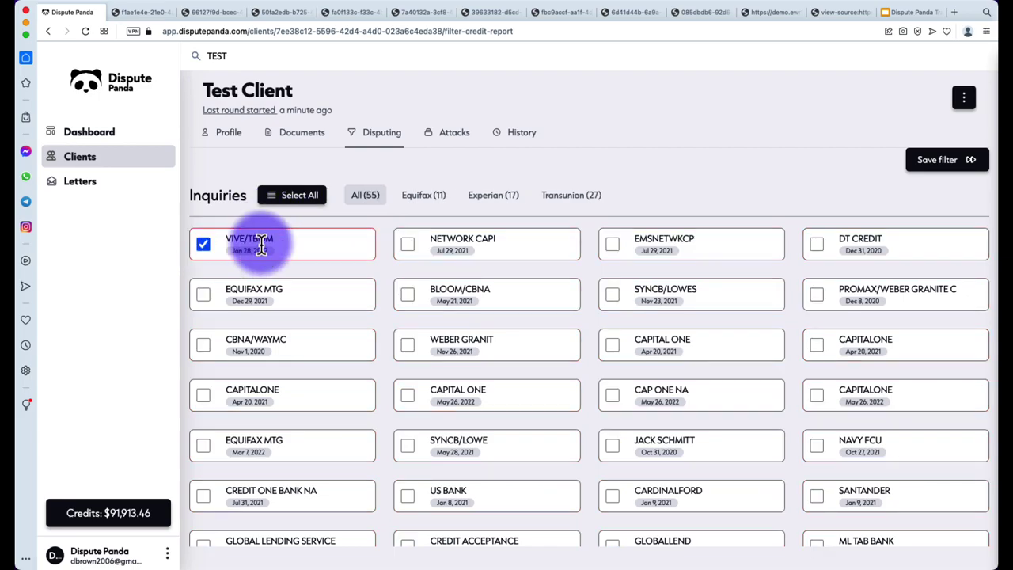
click(427, 242)
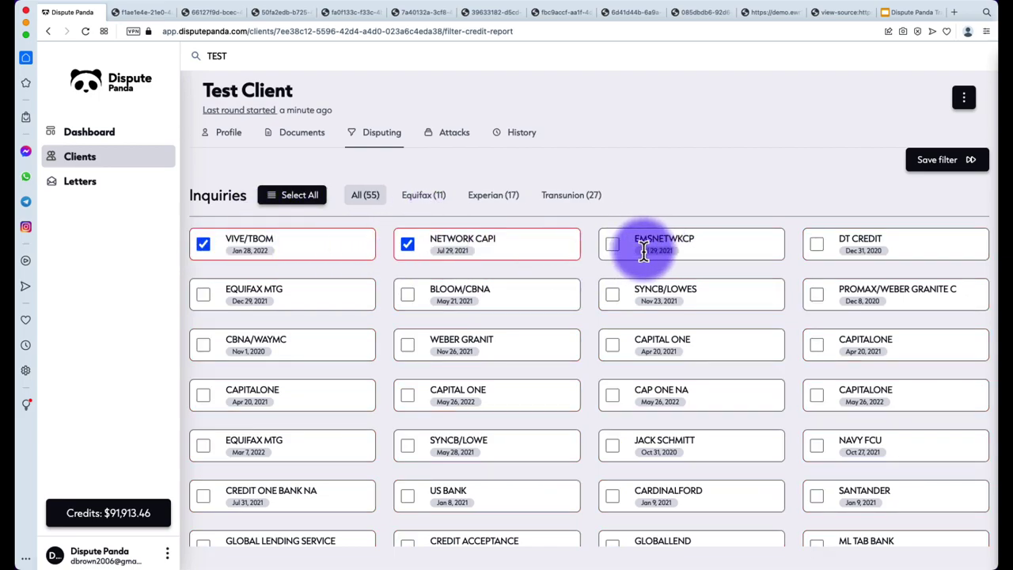
click(815, 245)
scroll(610, 349, down, 15)
scroll(610, 349, up, 3)
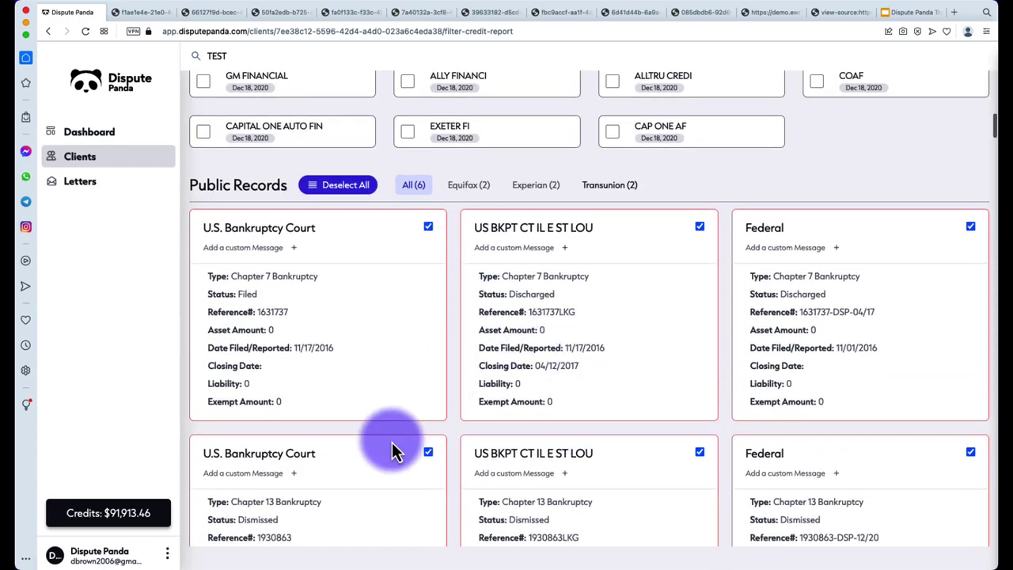
- Exclude the three Chapter 13 records, Ginny's Inc and Capital One, then save the filter
click(428, 454)
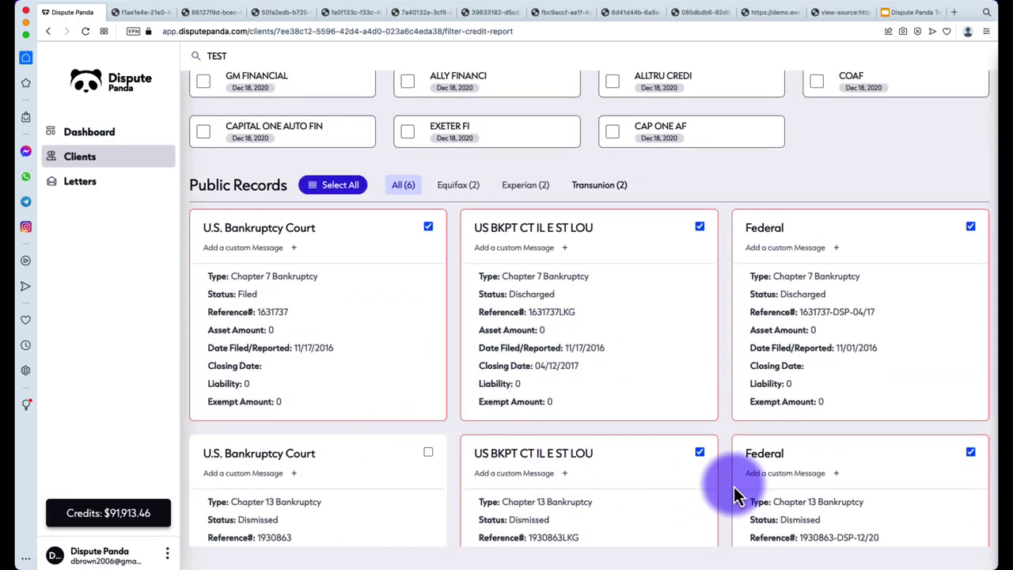
click(700, 455)
click(970, 455)
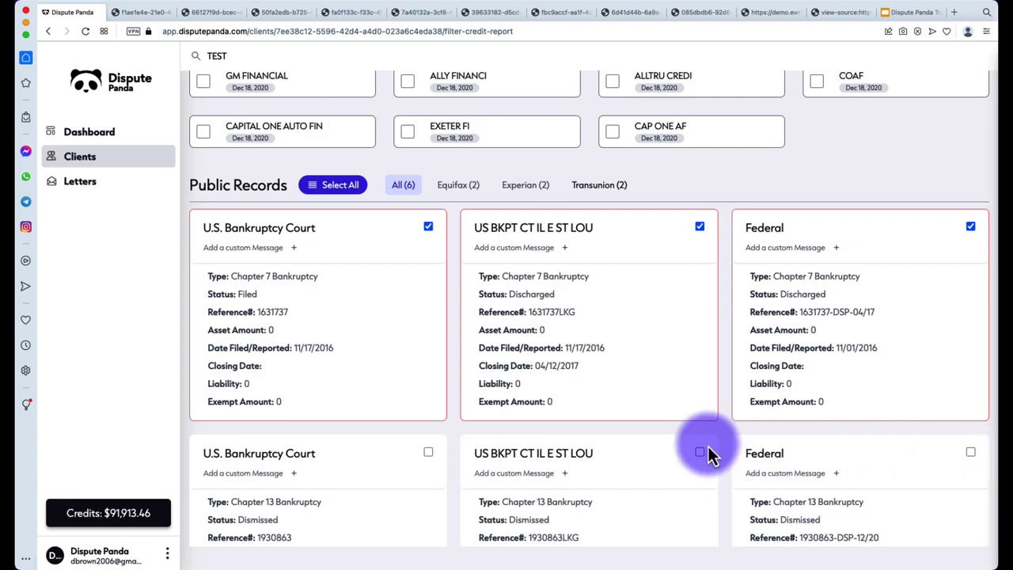
scroll(689, 452, down, 5)
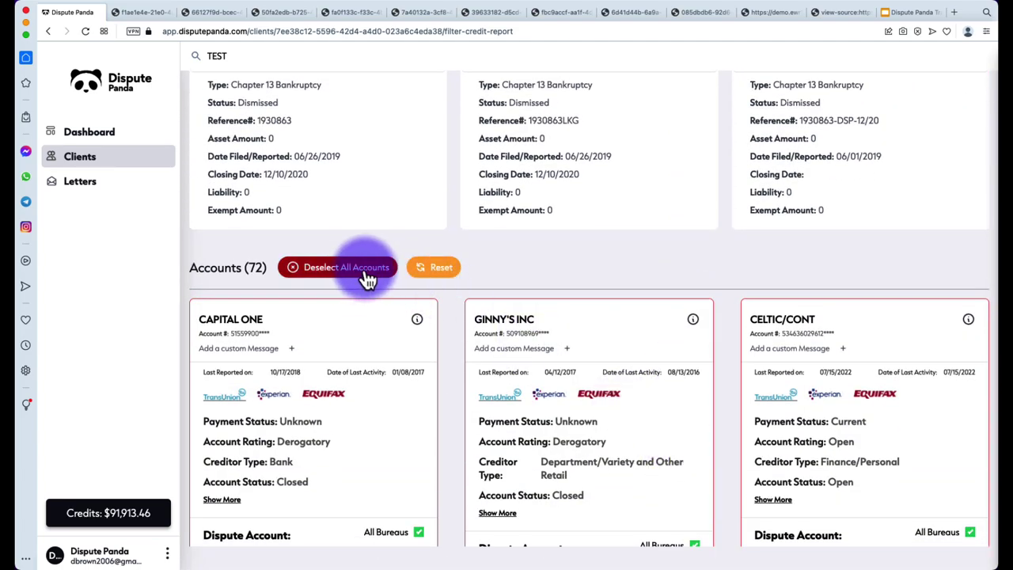
scroll(495, 362, down, 2)
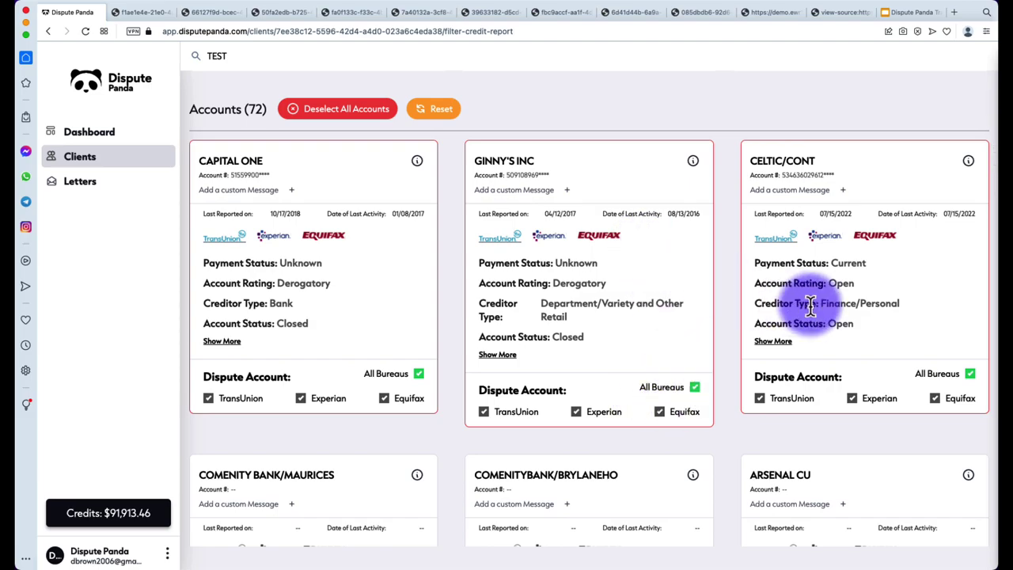
click(695, 388)
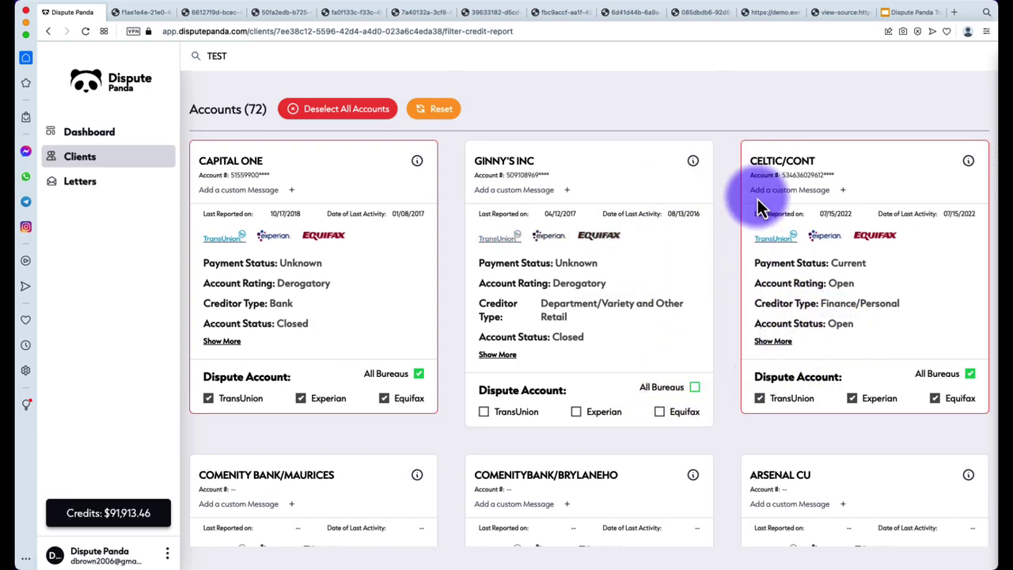
click(417, 375)
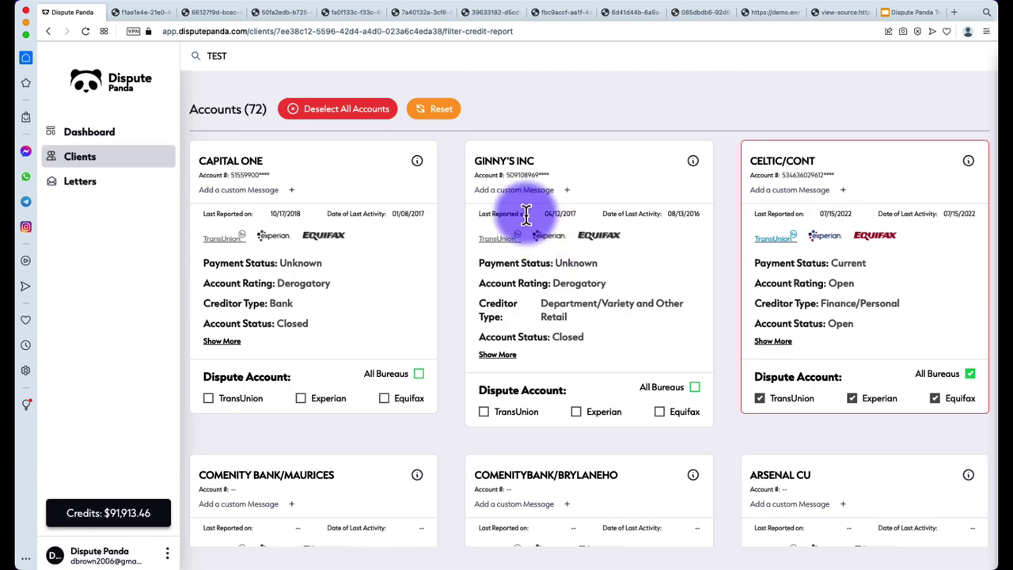
scroll(525, 215, up, 10)
click(965, 164)
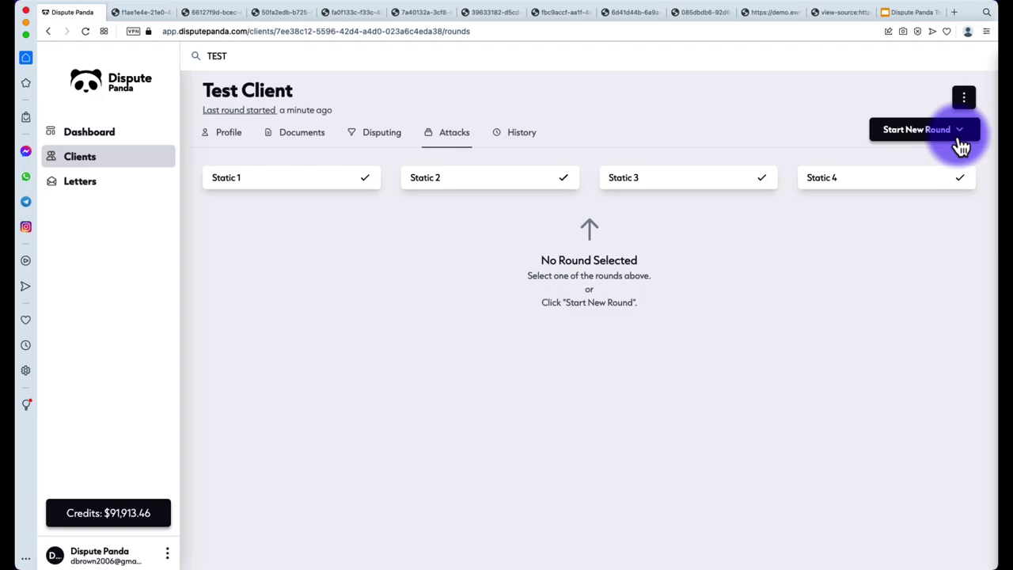
- Start a Static Letters round with only the Reinsertion template ticked
click(960, 146)
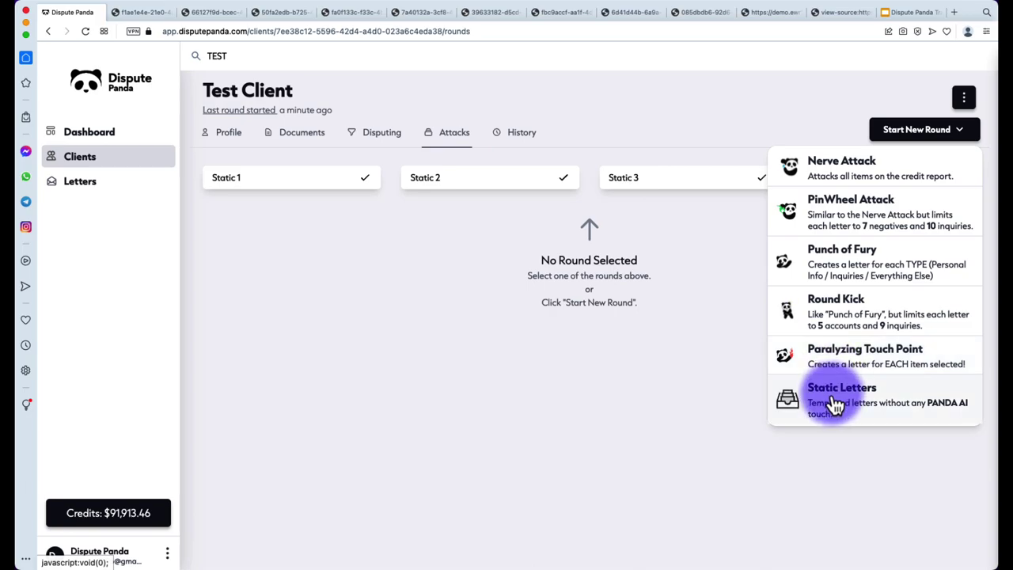
click(837, 400)
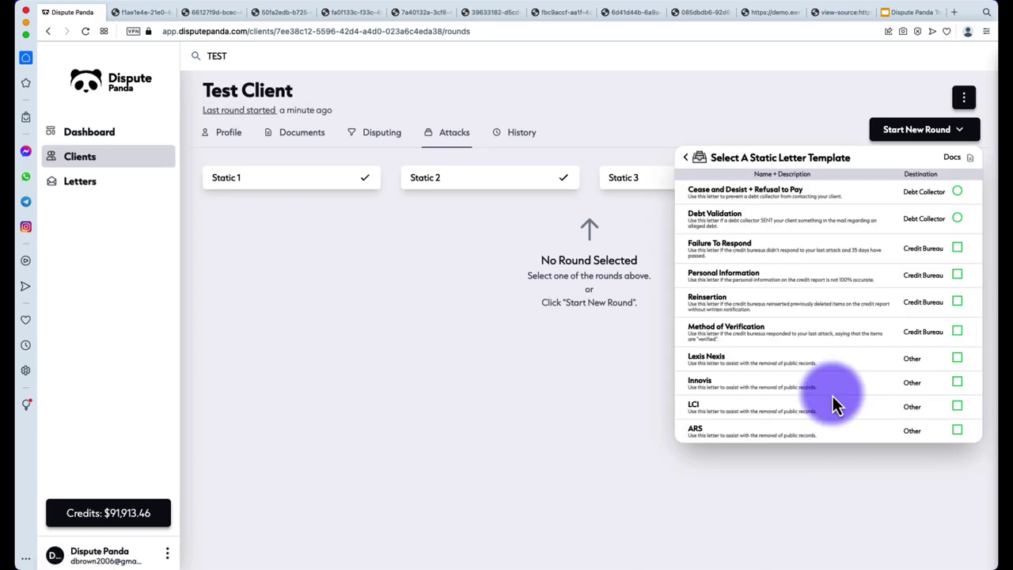
click(958, 302)
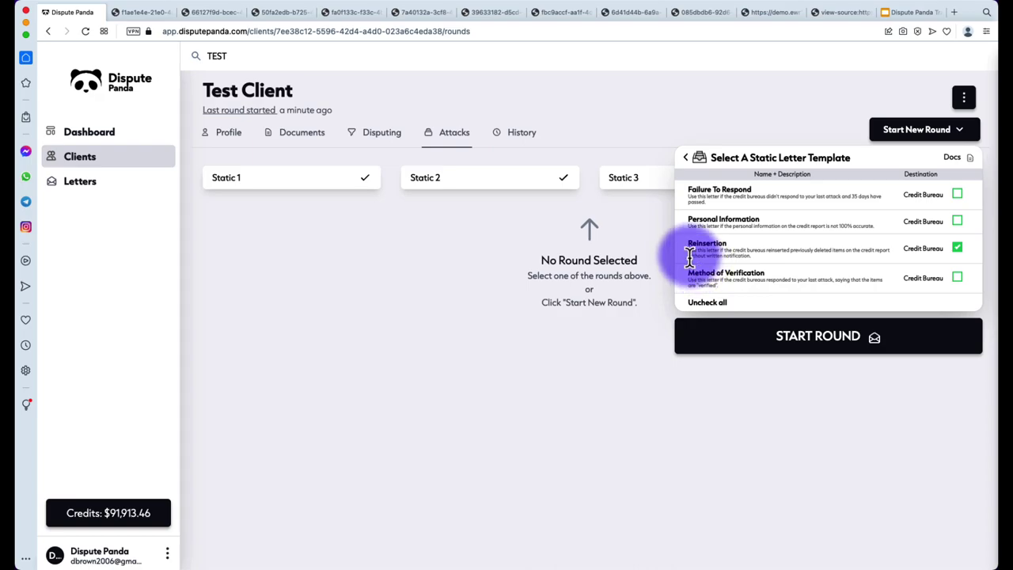
click(825, 348)
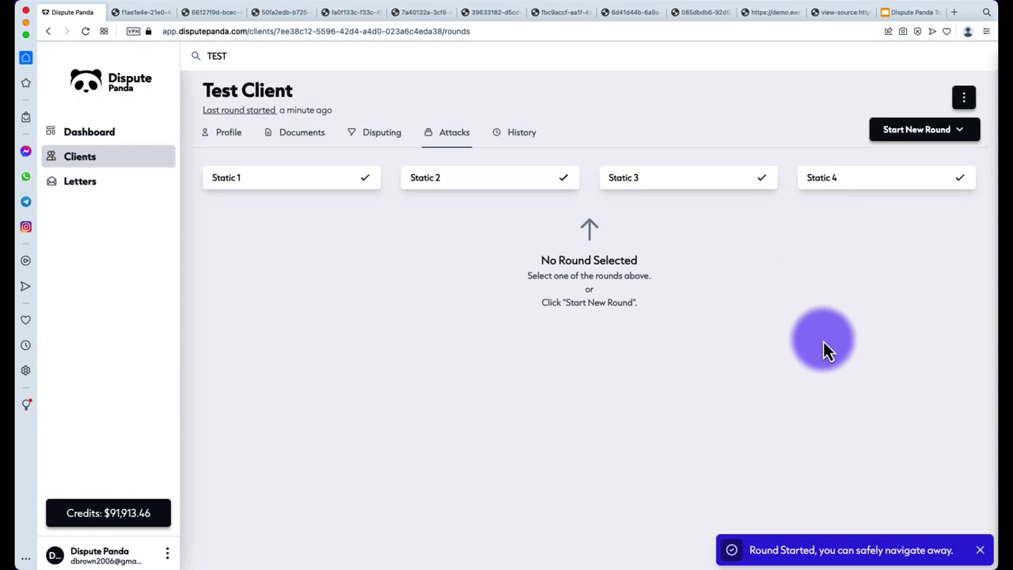
- Open the Static 5 round, refresh its history, show all attachments and open the TransUnion Reinsertion letter
click(844, 191)
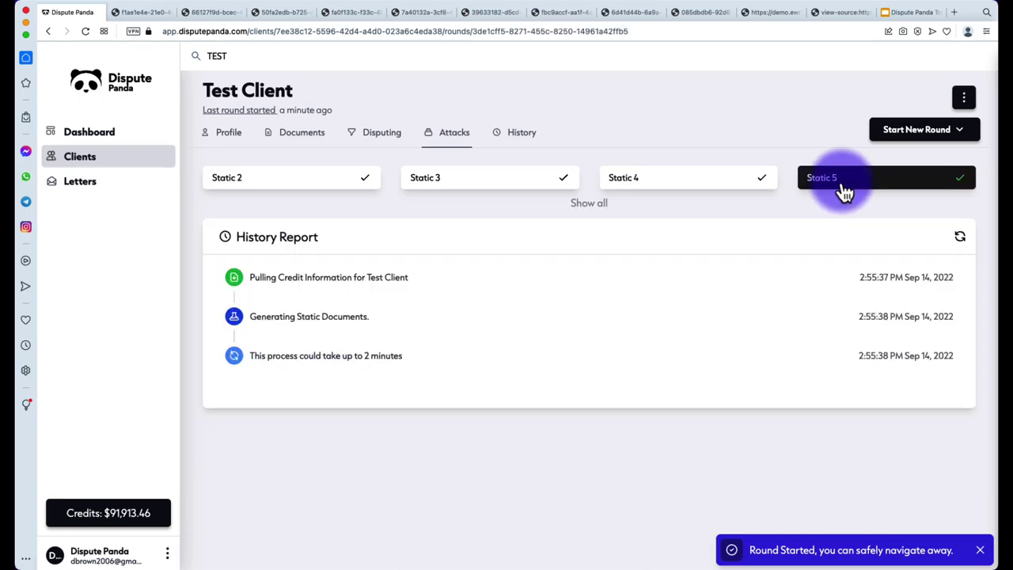
click(960, 236)
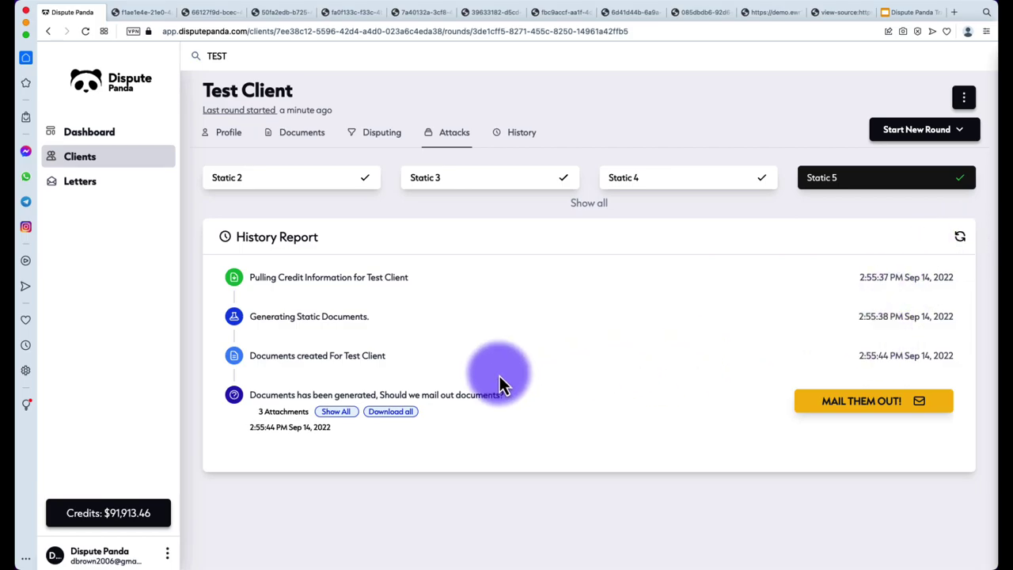
click(335, 411)
click(415, 414)
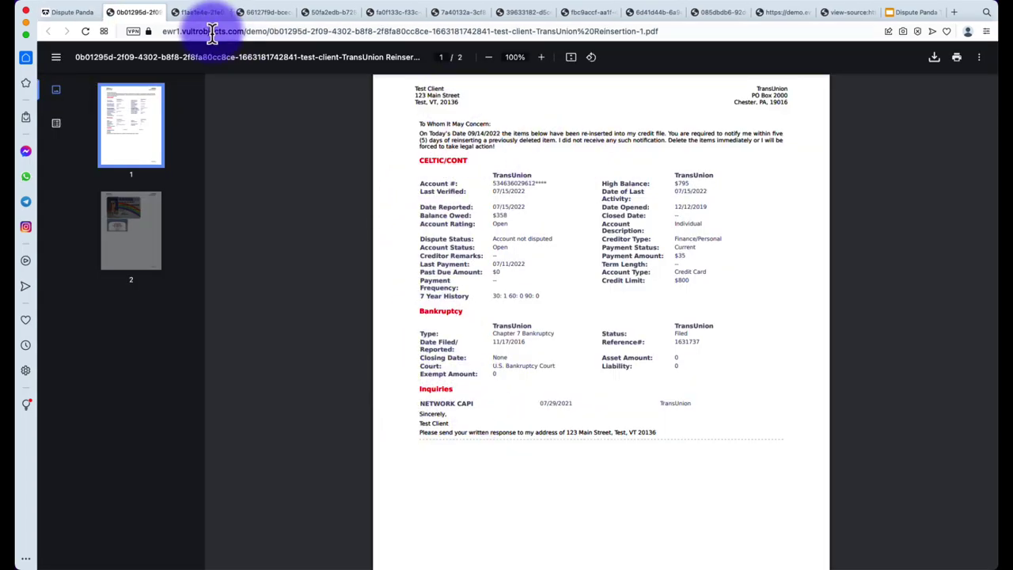
- Open the Experian Reinsertion 1 letter and scroll through its two pages, including the ID copy
scroll(576, 376, down, 15)
scroll(577, 379, up, 15)
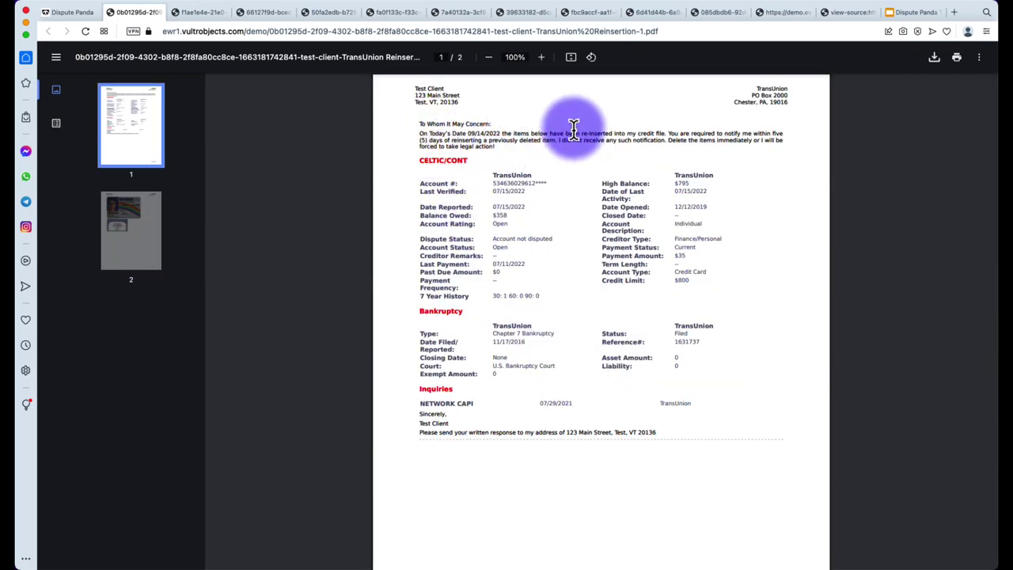
click(77, 12)
click(501, 414)
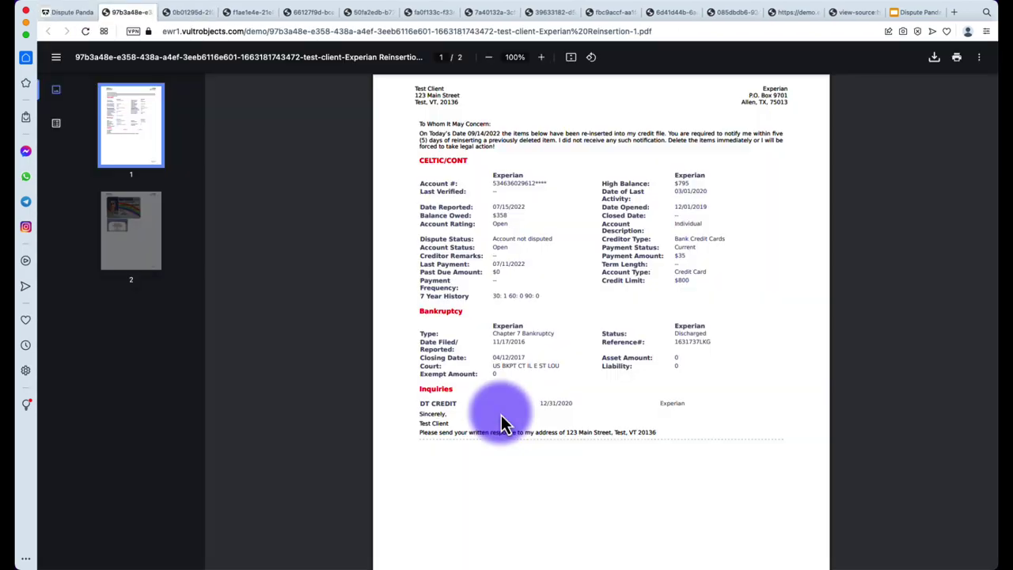
scroll(453, 269, down, 2)
scroll(450, 288, down, 3)
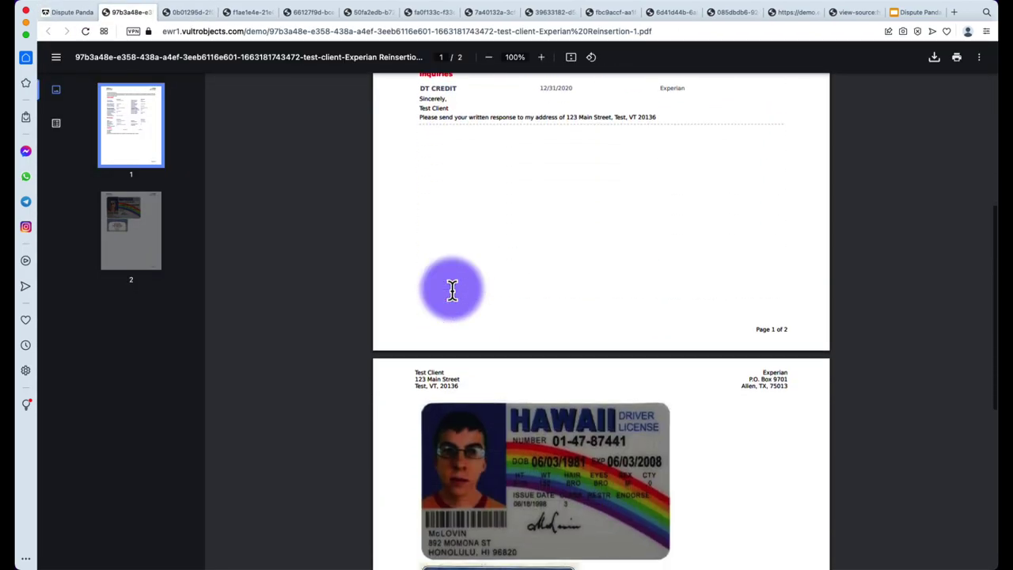
scroll(446, 287, up, 5)
- Back in Dispute Panda, choose Static Letters under Start New Round to list its templates
click(73, 14)
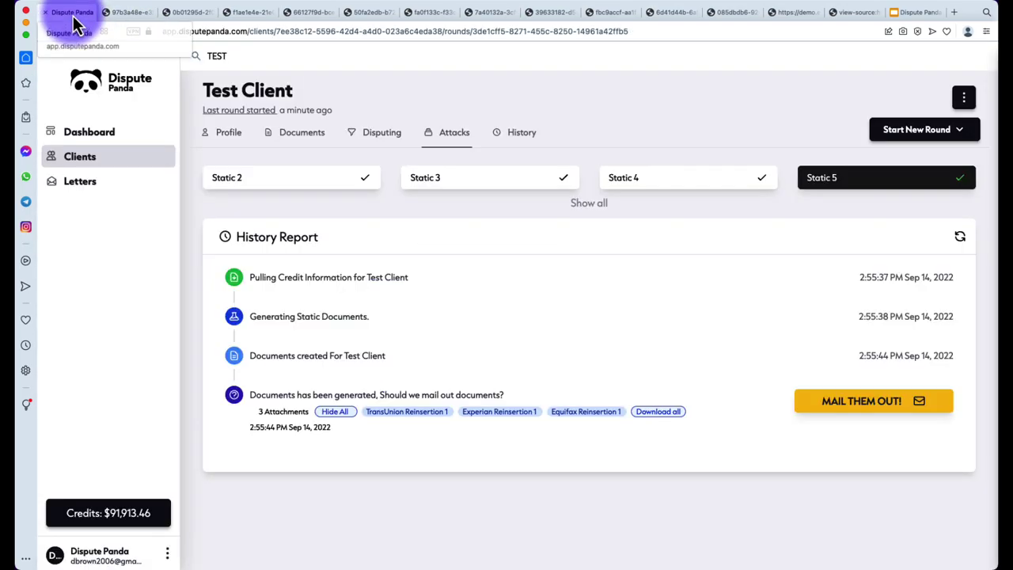
click(961, 133)
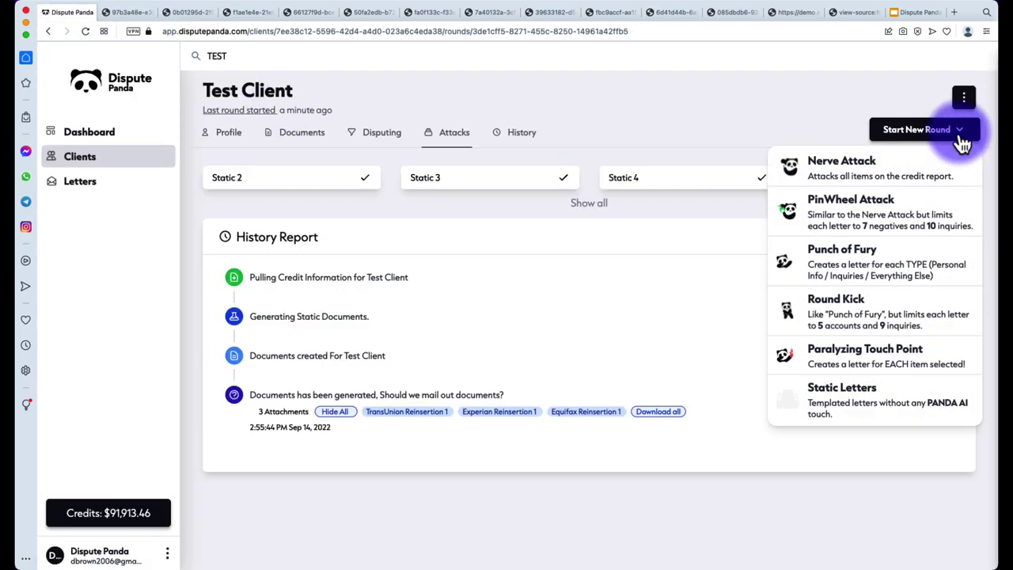
click(840, 403)
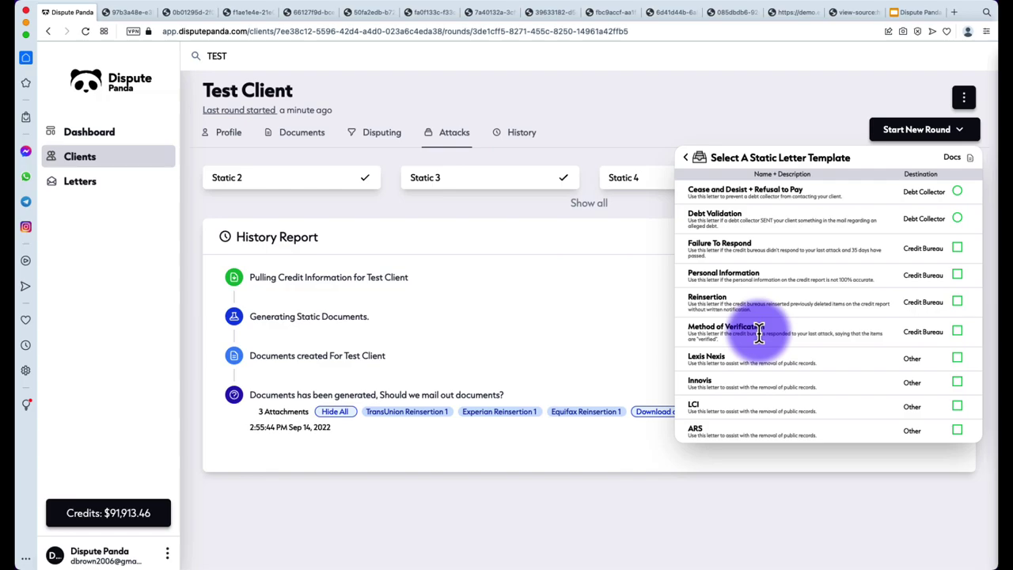
- Choose the Cease and Desist + Refusal to Pay template, addressed to MIDLAND CREDIT with its street address
click(958, 193)
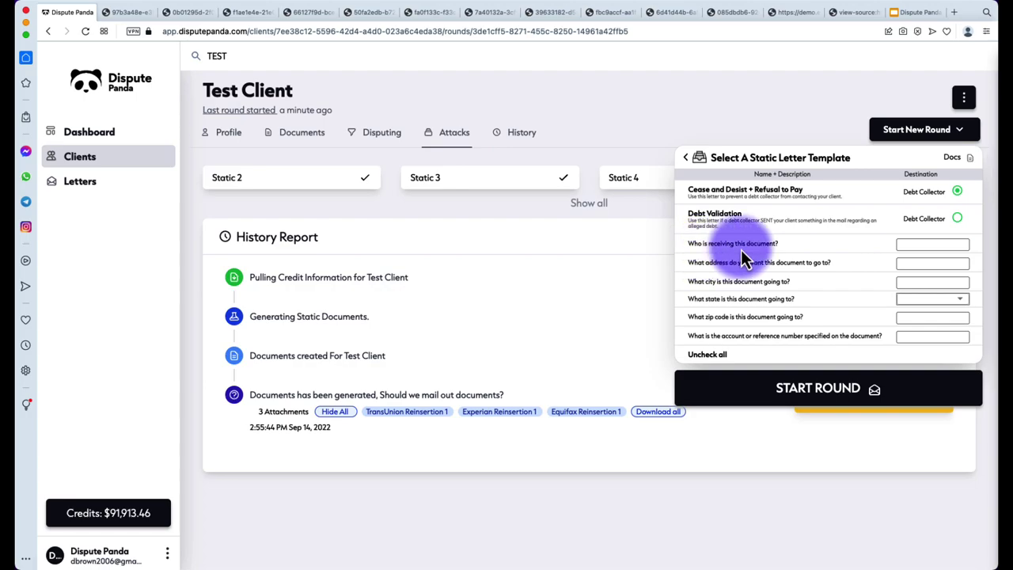
click(916, 245)
text(MIDLAND CREDIT)
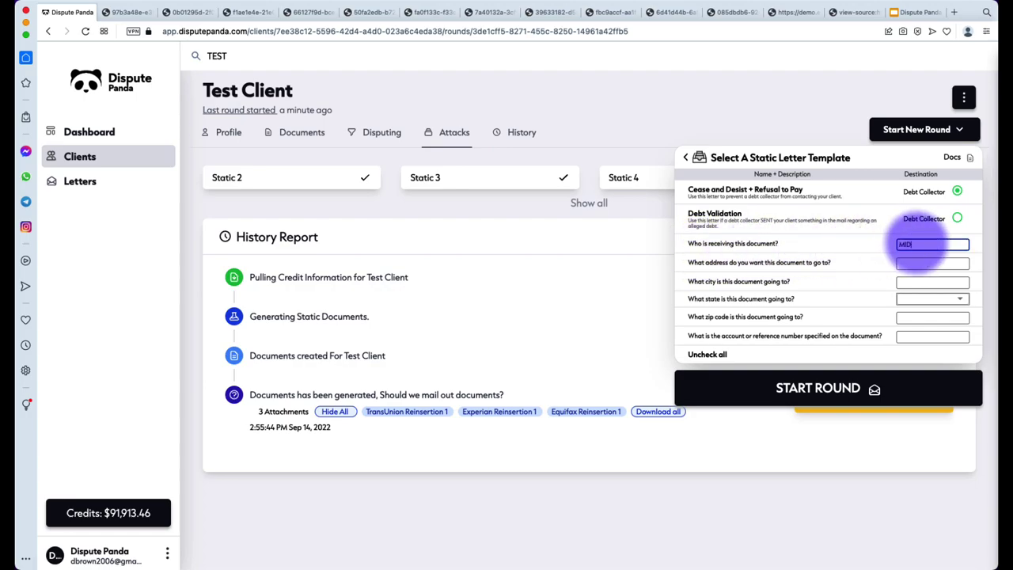
click(902, 263)
text(123)
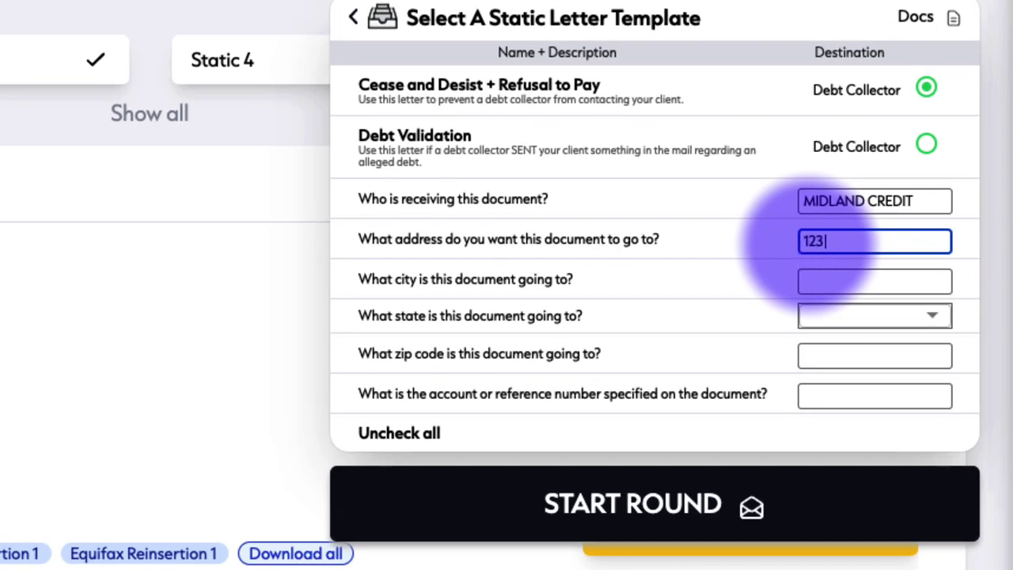
text( MAIN STR)
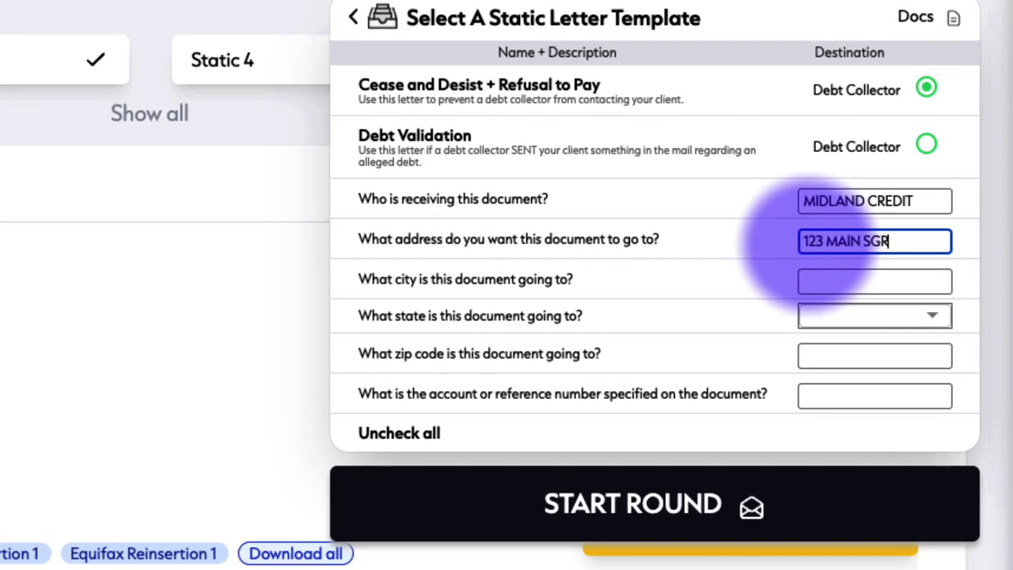
key(BackSpace)
key(BackSpace)
key(BackSpace)
text(STREET)
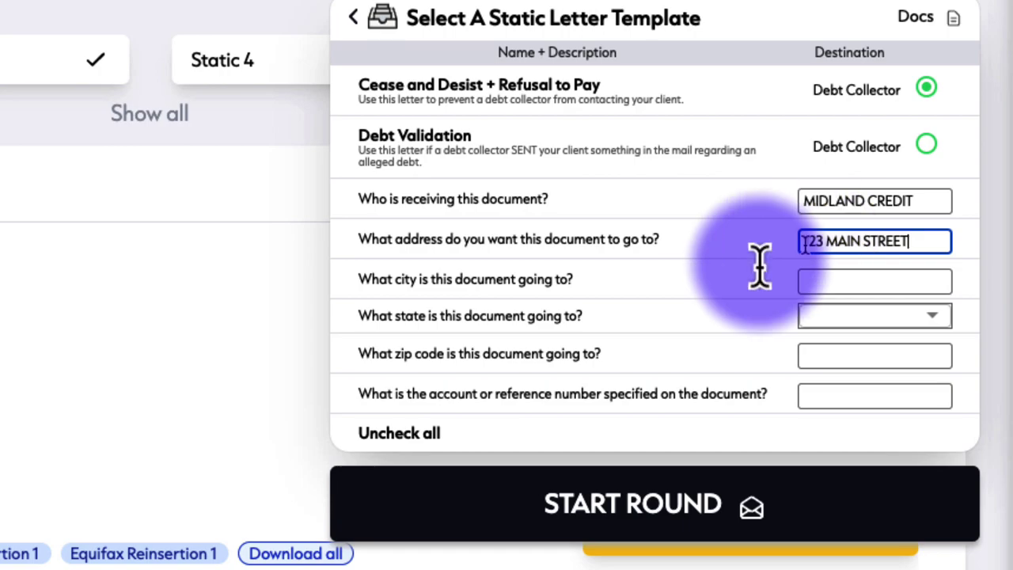
- Fill in the city, state Nevada, zip code and account number, then start the round
click(833, 282)
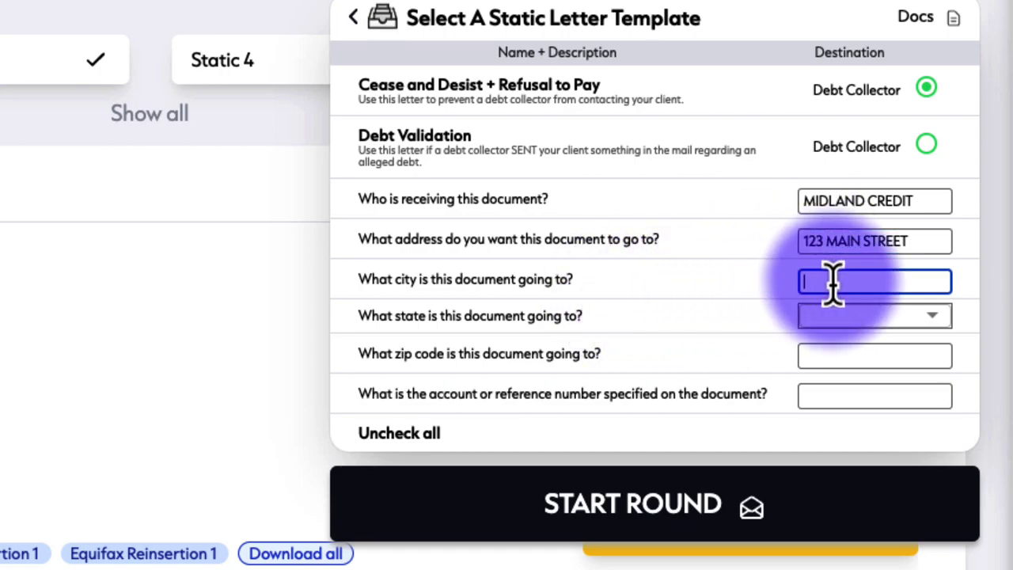
text(yo)
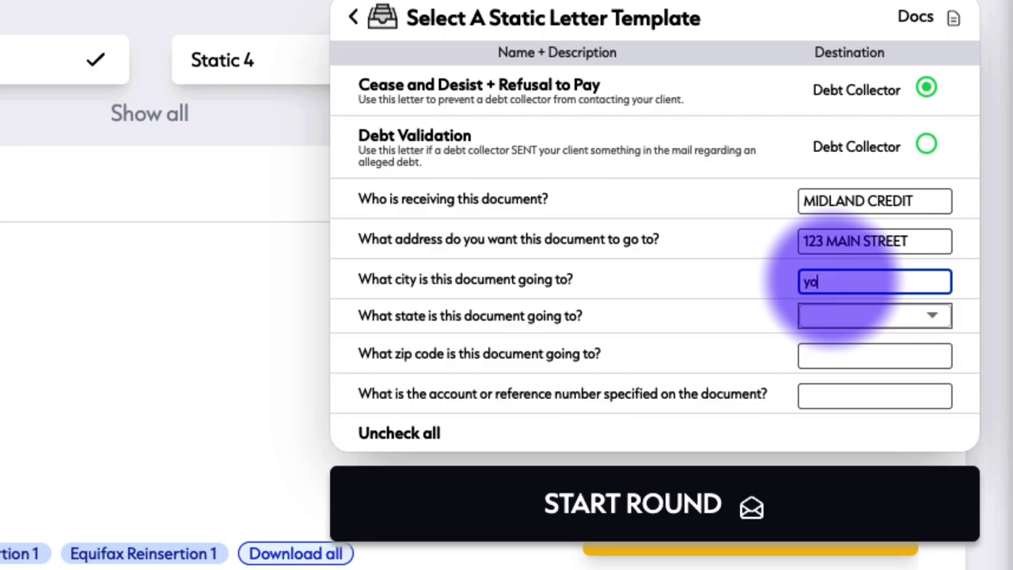
text(ur city)
key(Tab)
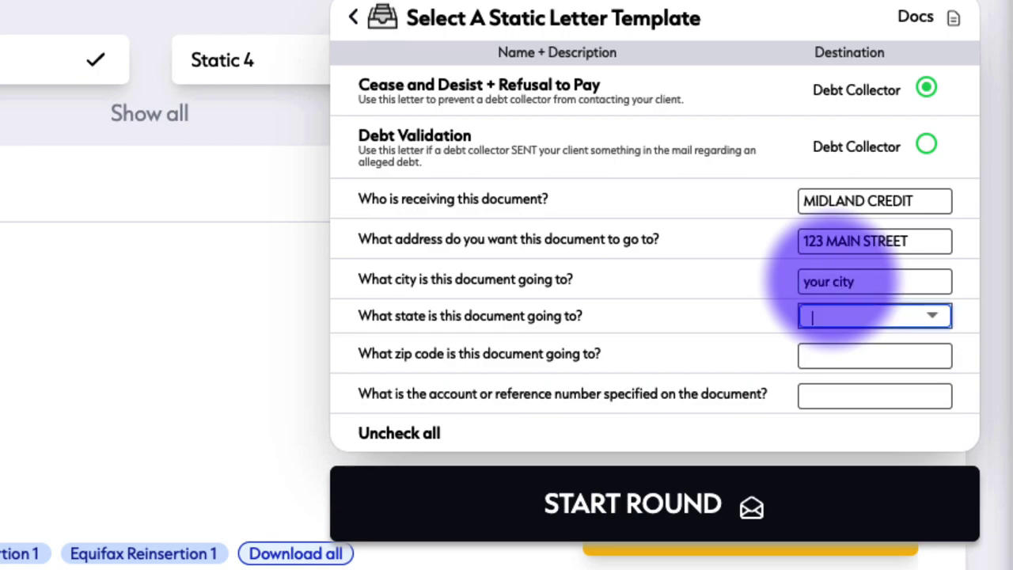
text(v)
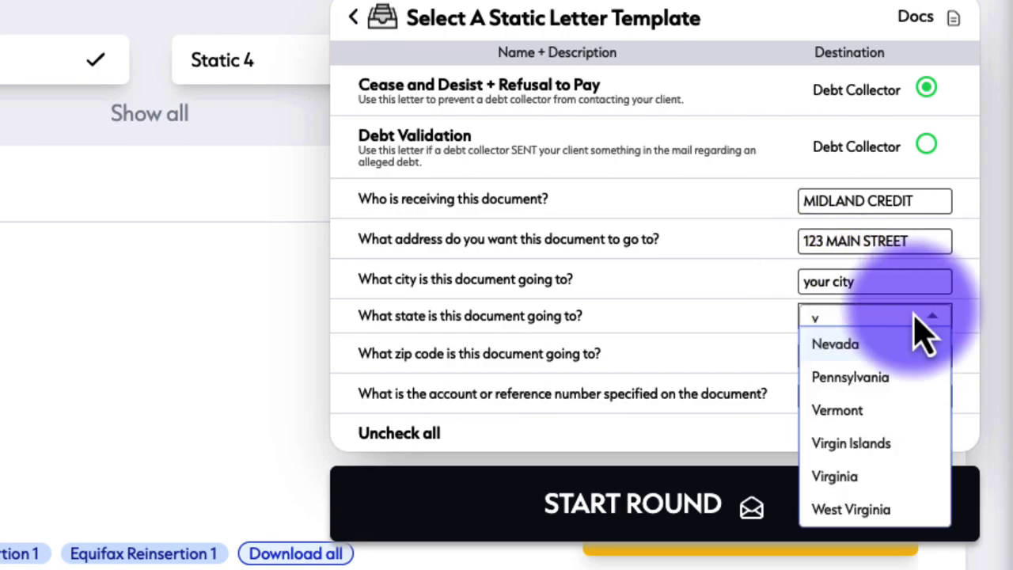
click(868, 346)
click(810, 351)
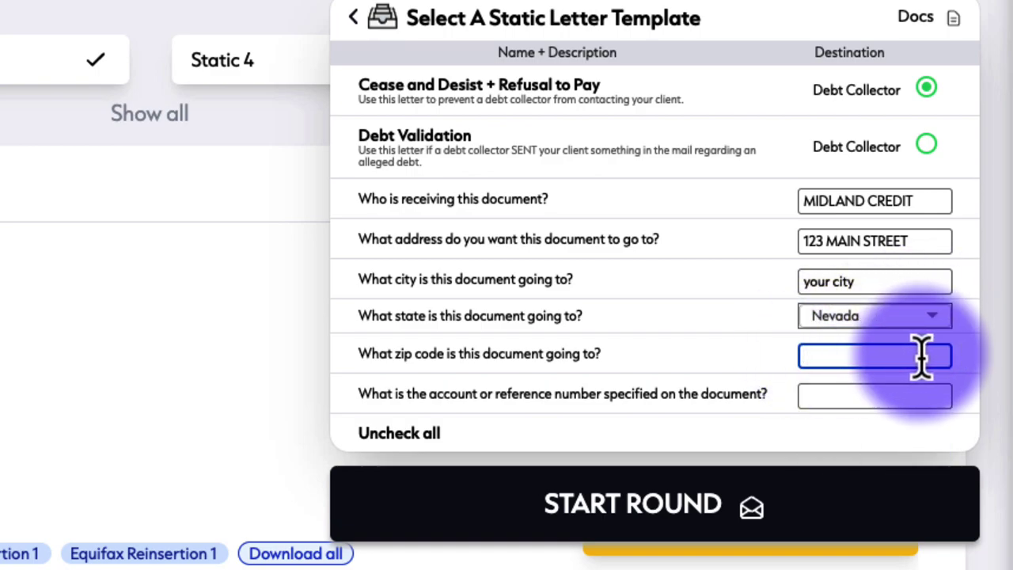
text(1)
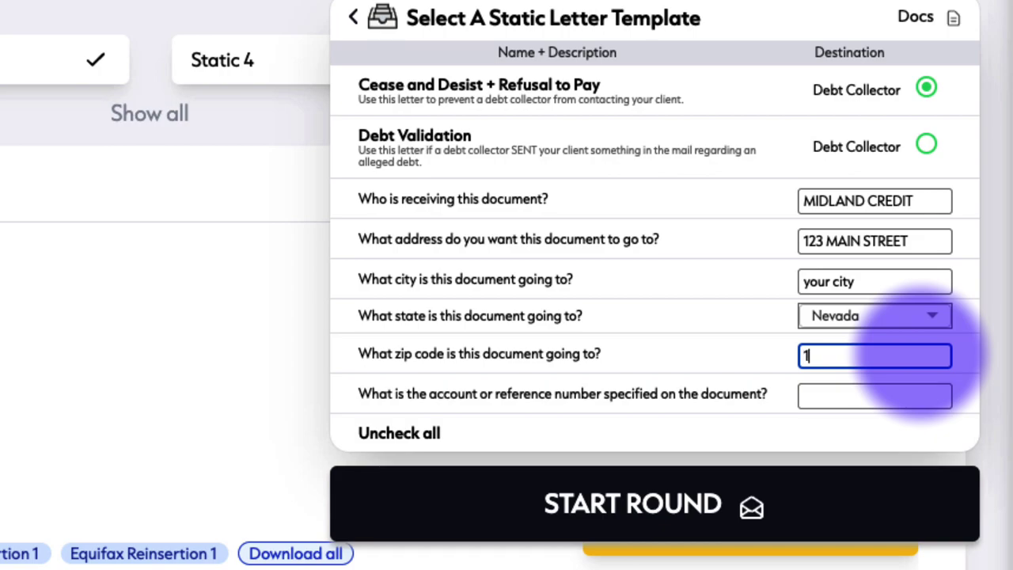
text(234555)
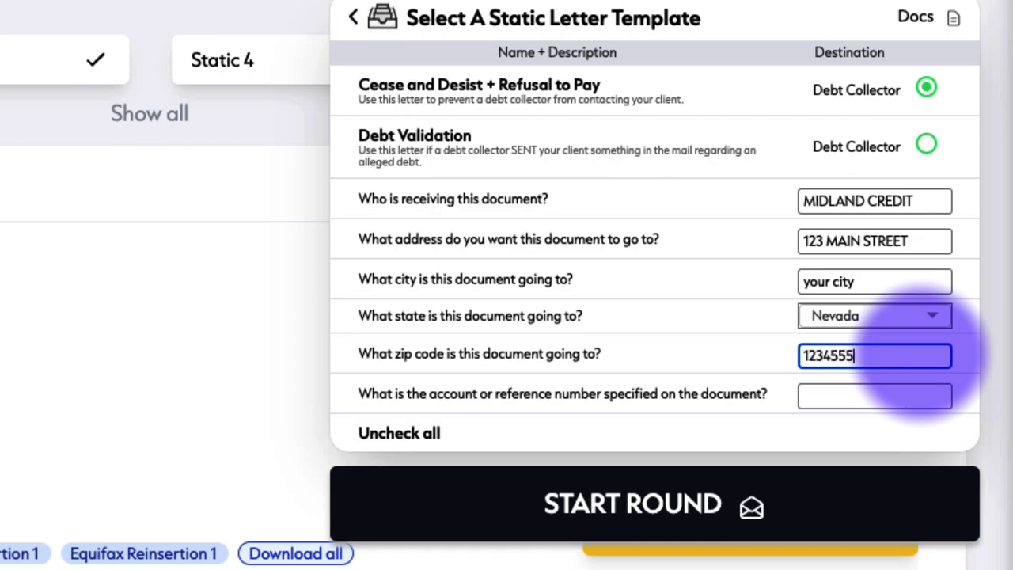
key(BackSpace)
key(BackSpace)
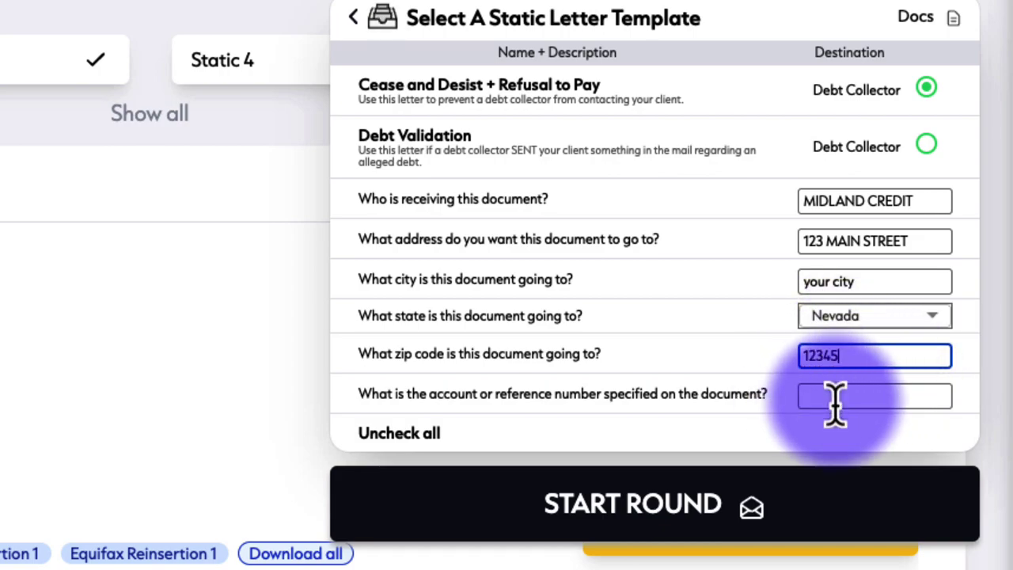
click(846, 396)
text(abc)
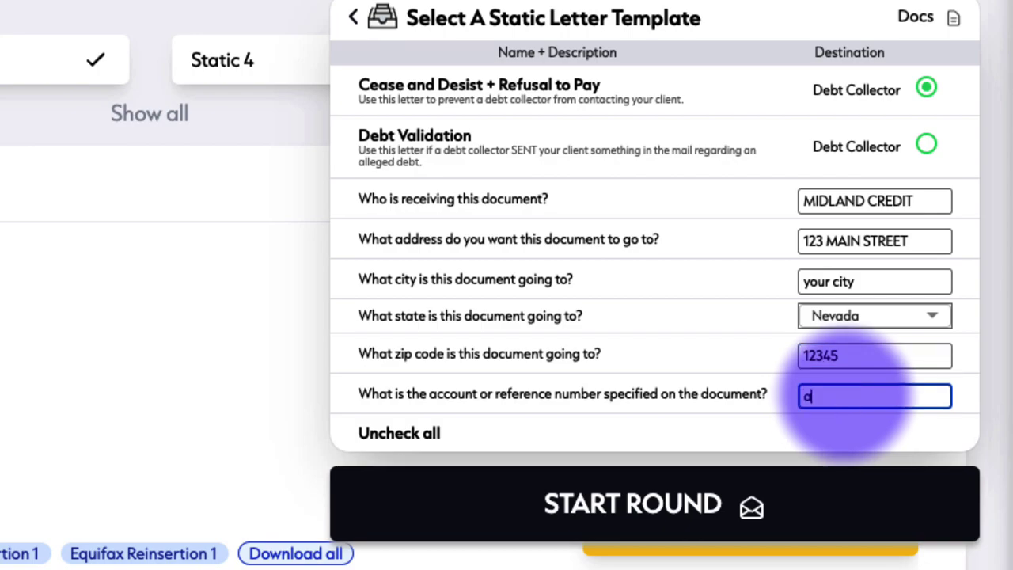
text(2344)
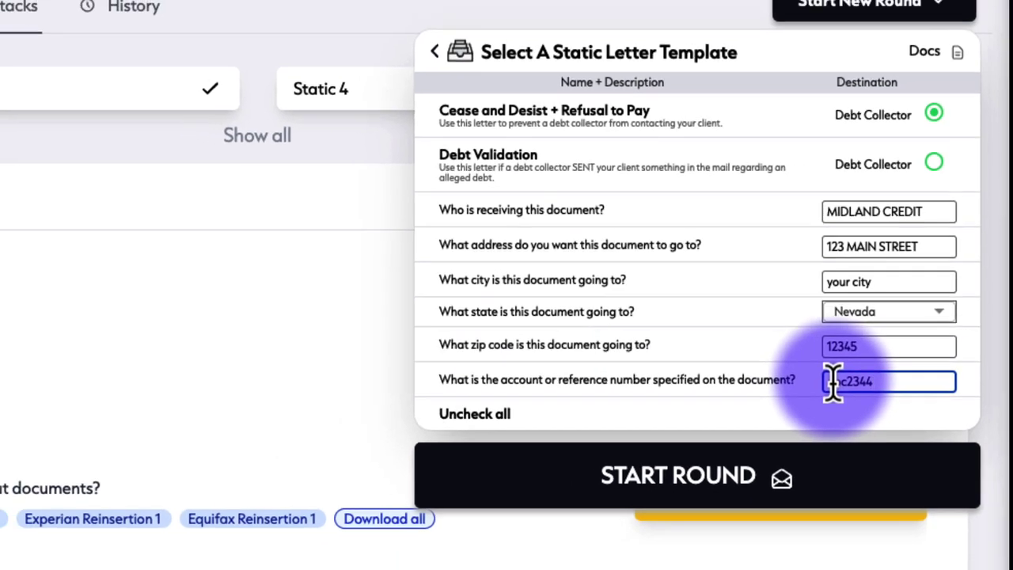
click(826, 400)
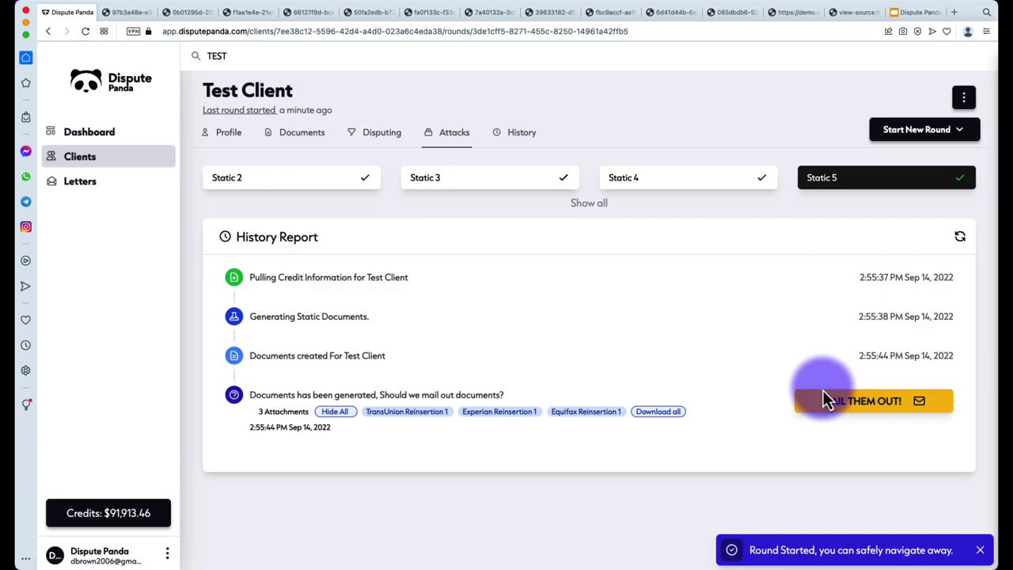
- Open the Static 6 round and refresh its History Report until the documents appear
click(850, 181)
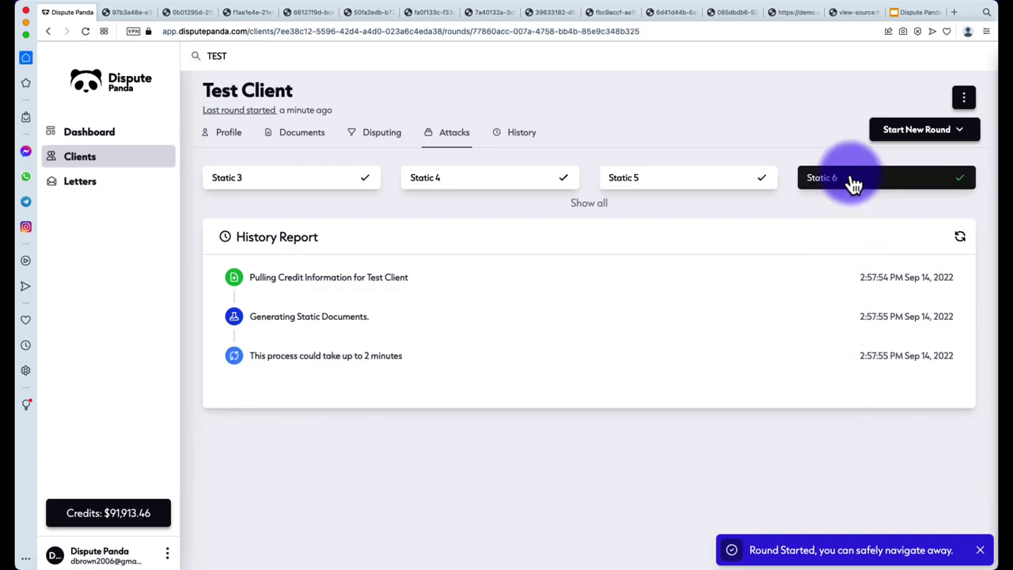
click(960, 237)
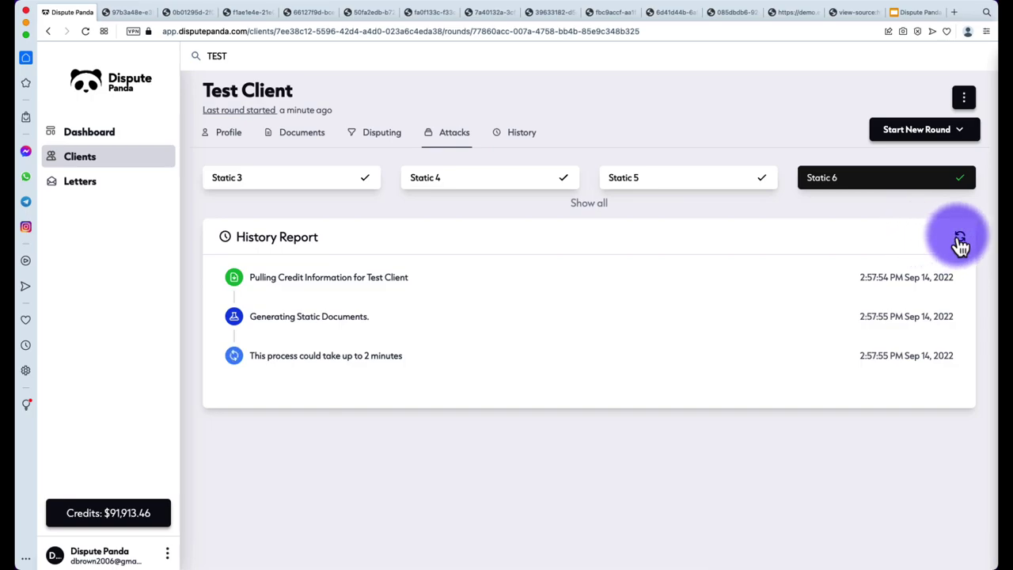
click(960, 239)
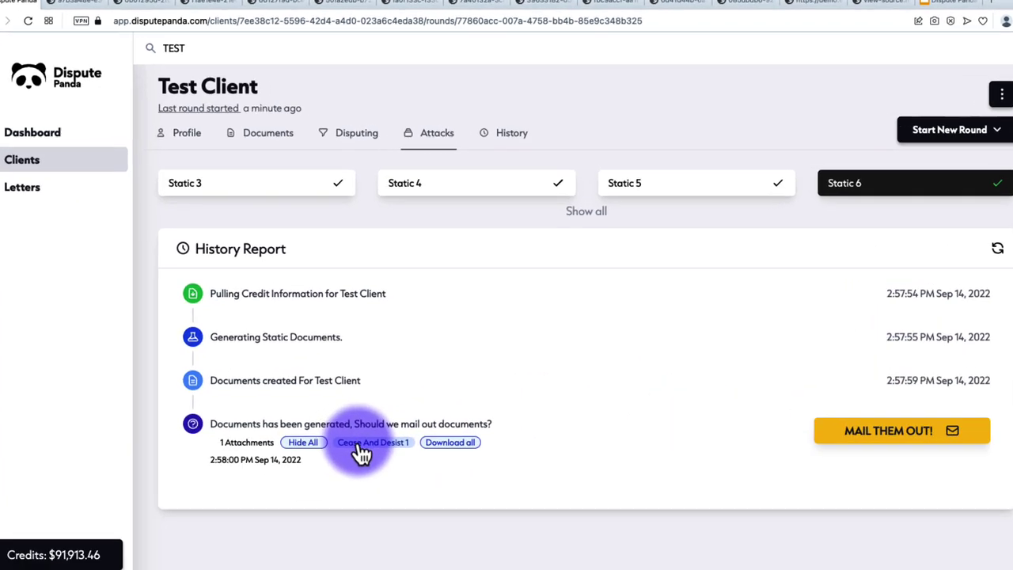
- Review the generated Cease And Desist 1 letter PDF, then return to the Dispute Panda tab
click(360, 446)
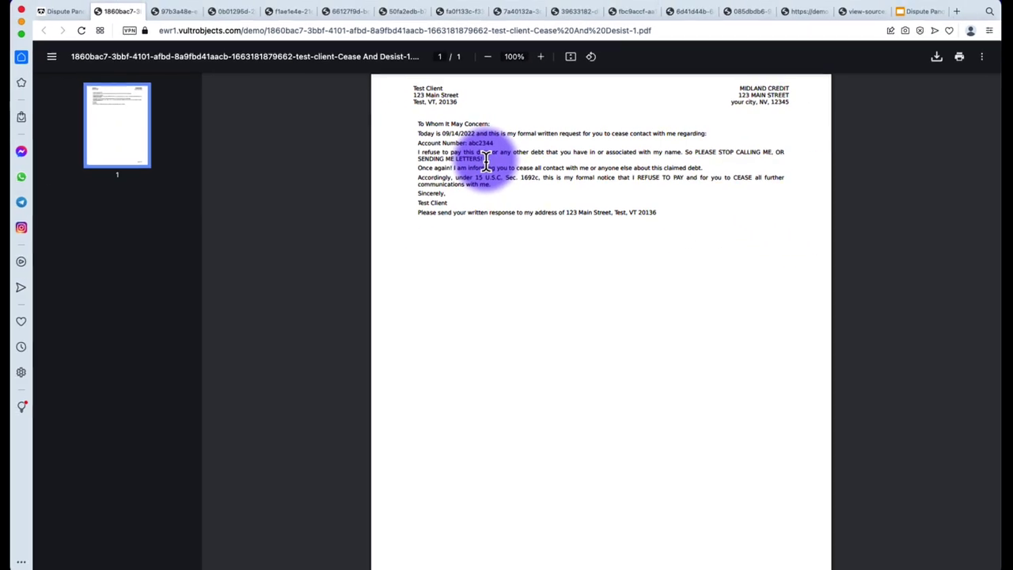
click(52, 11)
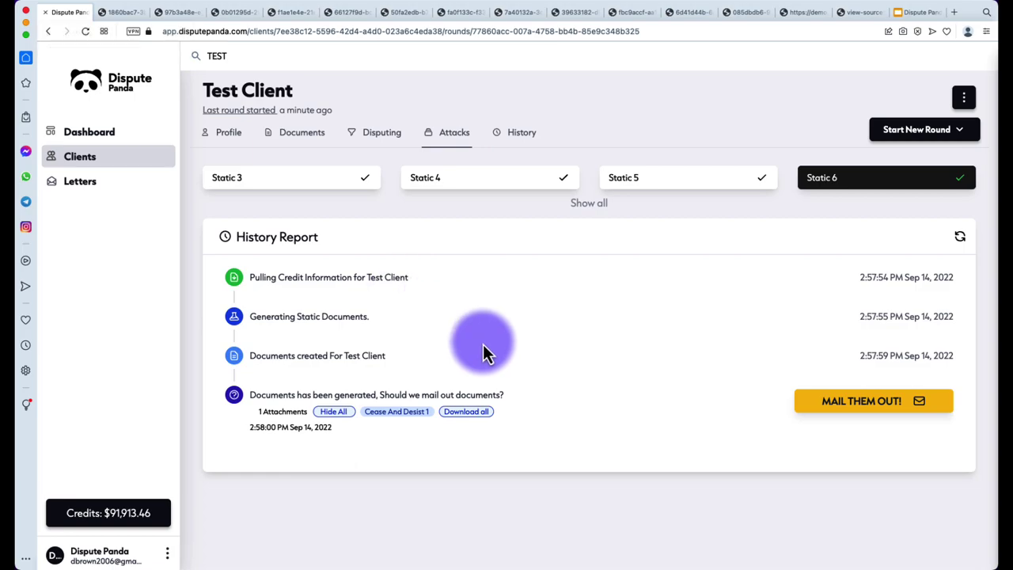
- Check the letter's mailing cost without paying, then browse the Static Letters templates, including Debt Validation
click(851, 402)
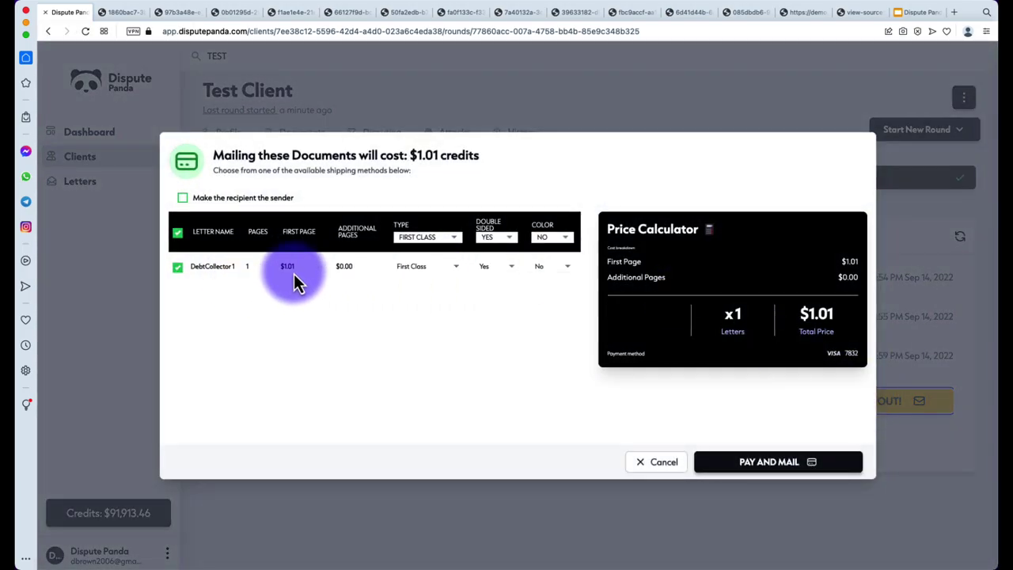
click(679, 467)
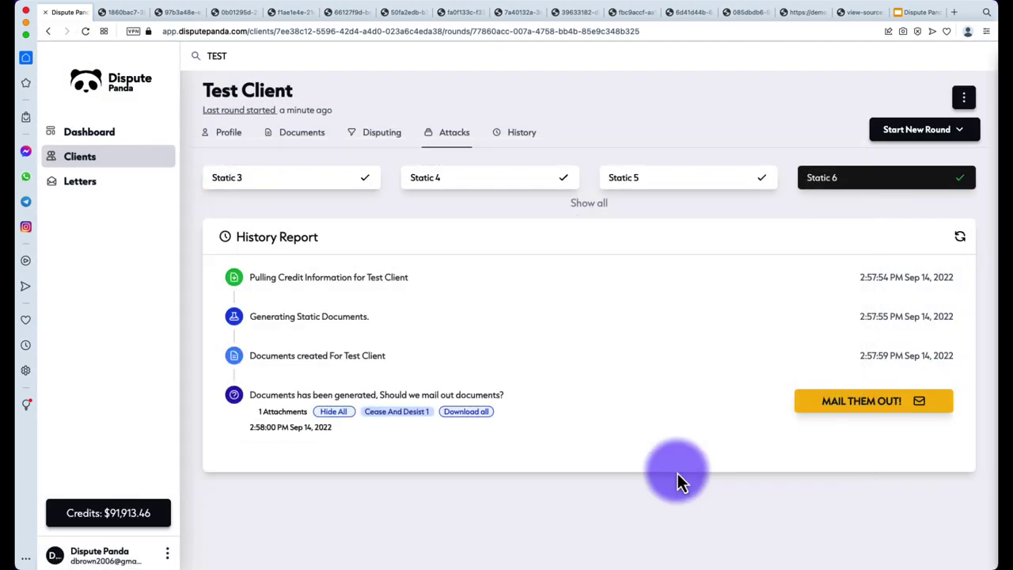
click(933, 131)
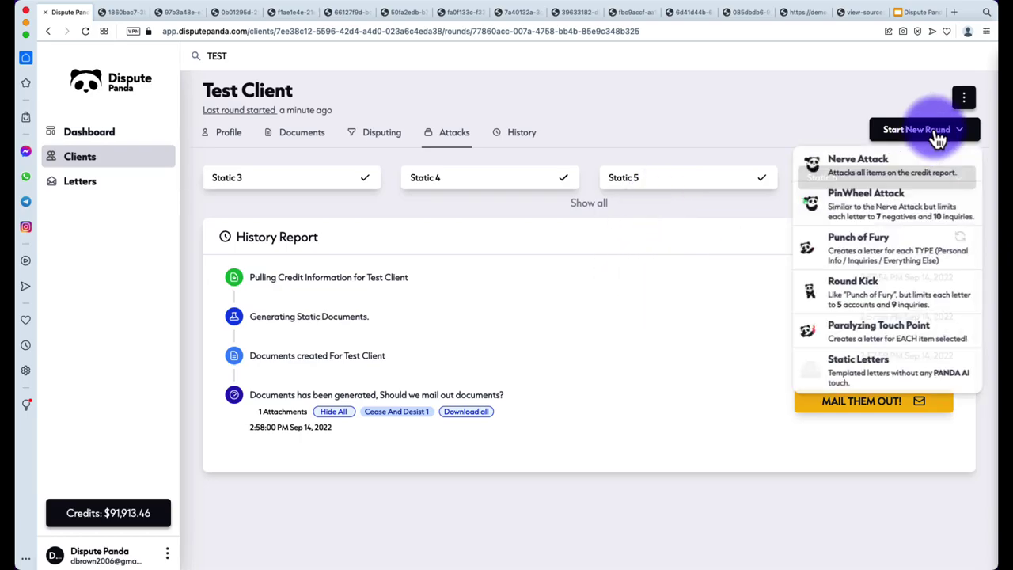
click(834, 404)
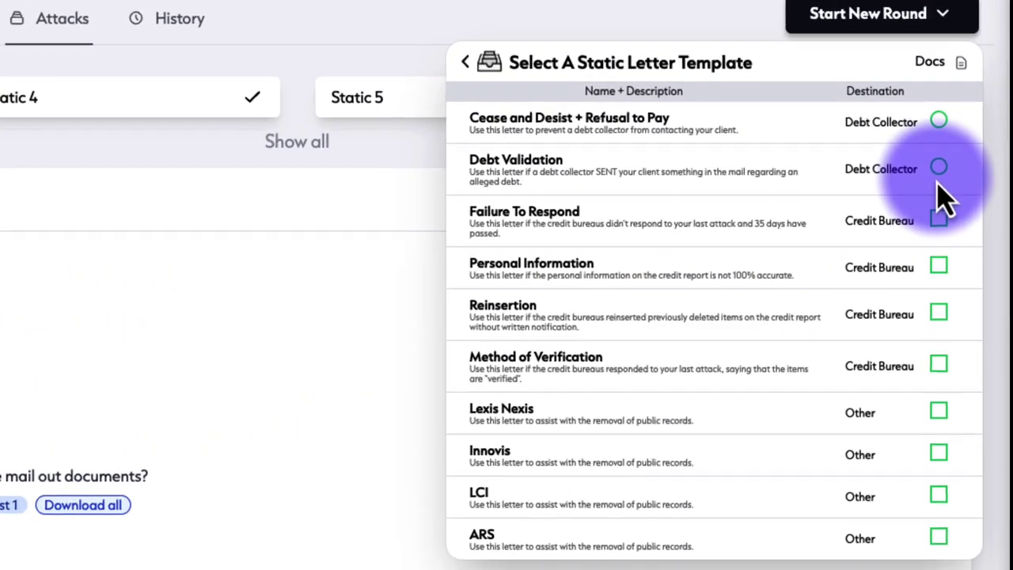
click(959, 219)
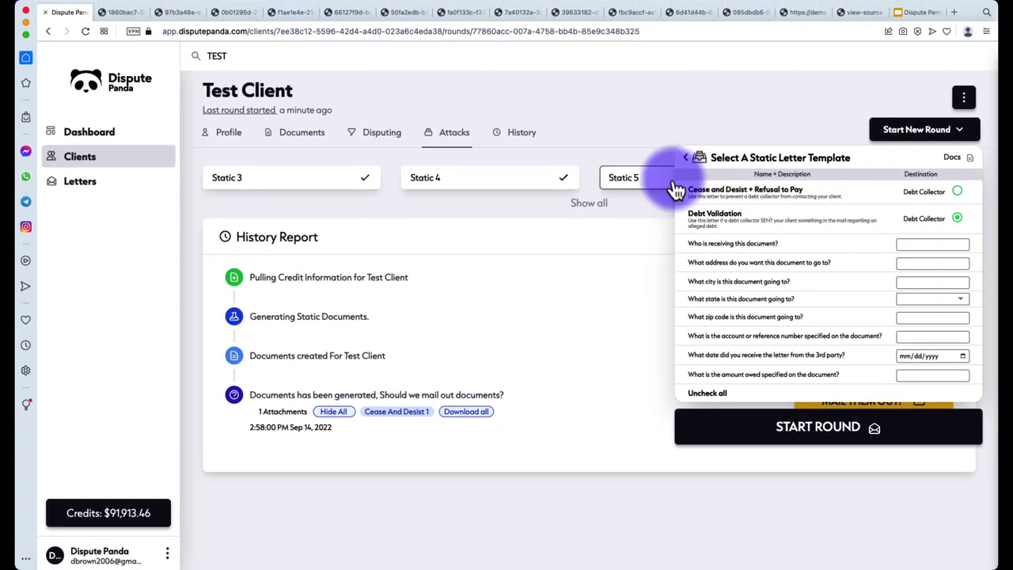
click(687, 162)
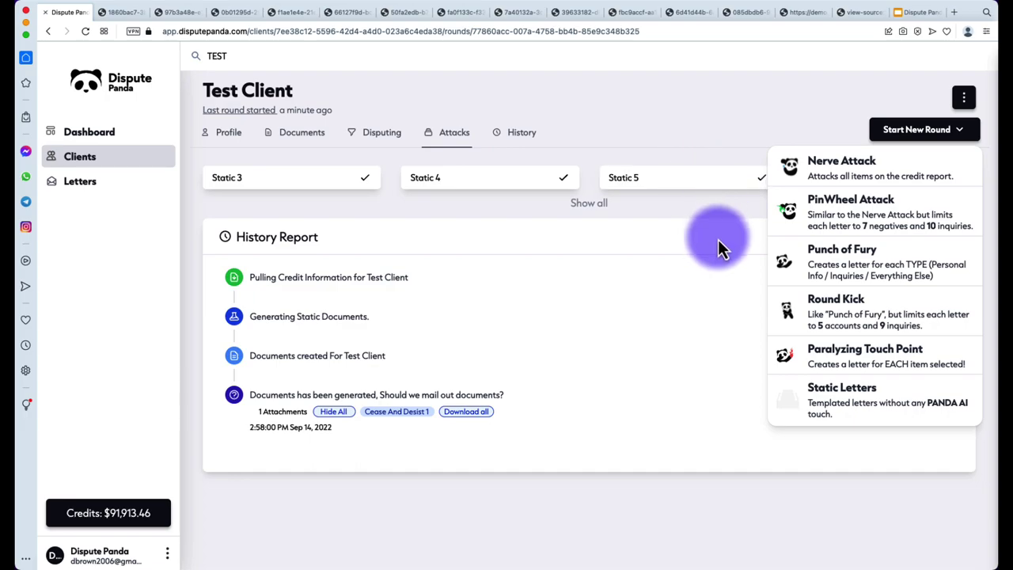
click(839, 403)
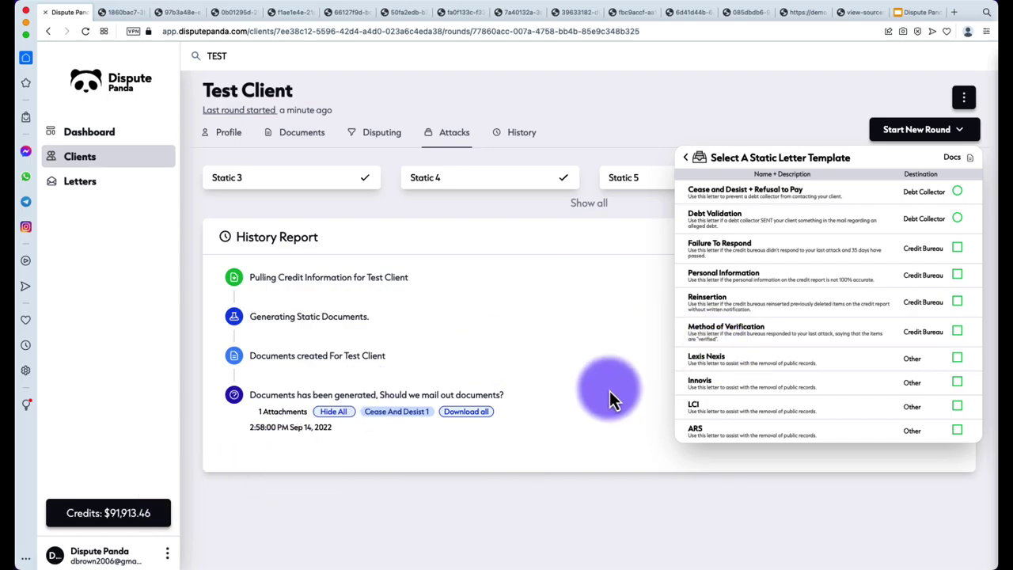
click(686, 159)
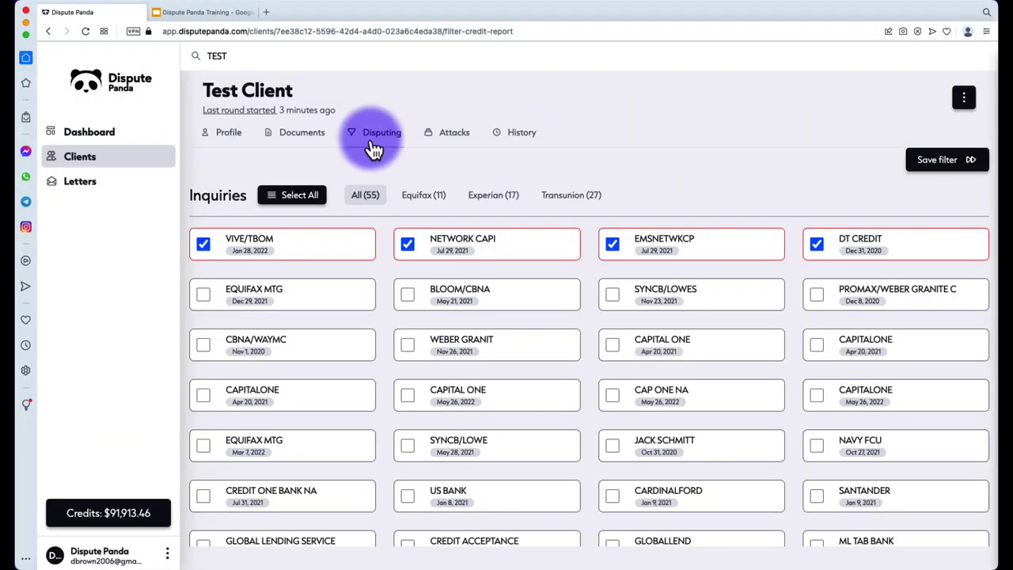
- Clear all inquiry selections and mark only the VIVE/TBOM inquiry for dispute
scroll(333, 355, down, 7)
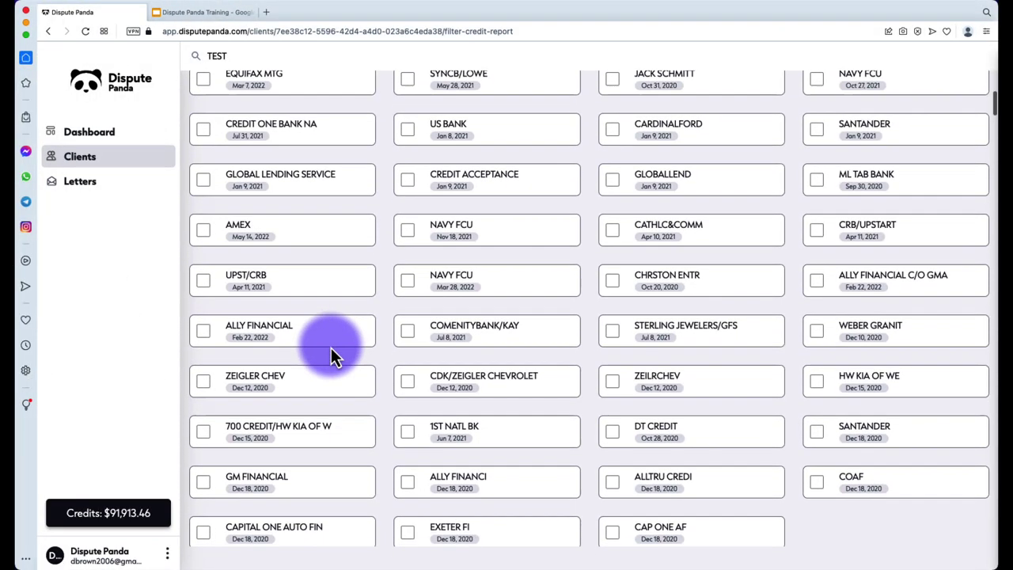
scroll(331, 355, down, 9)
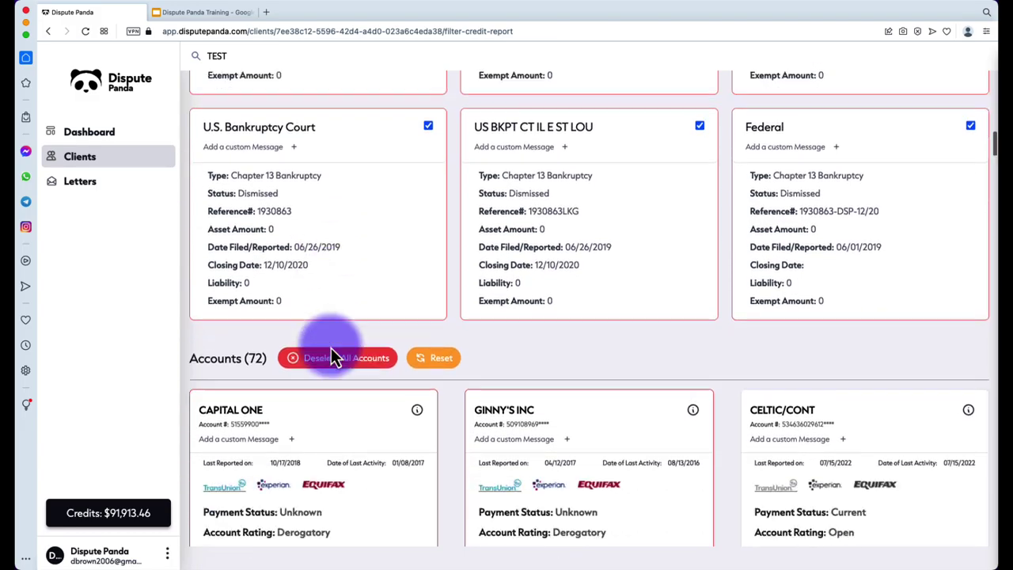
scroll(331, 355, down, 14)
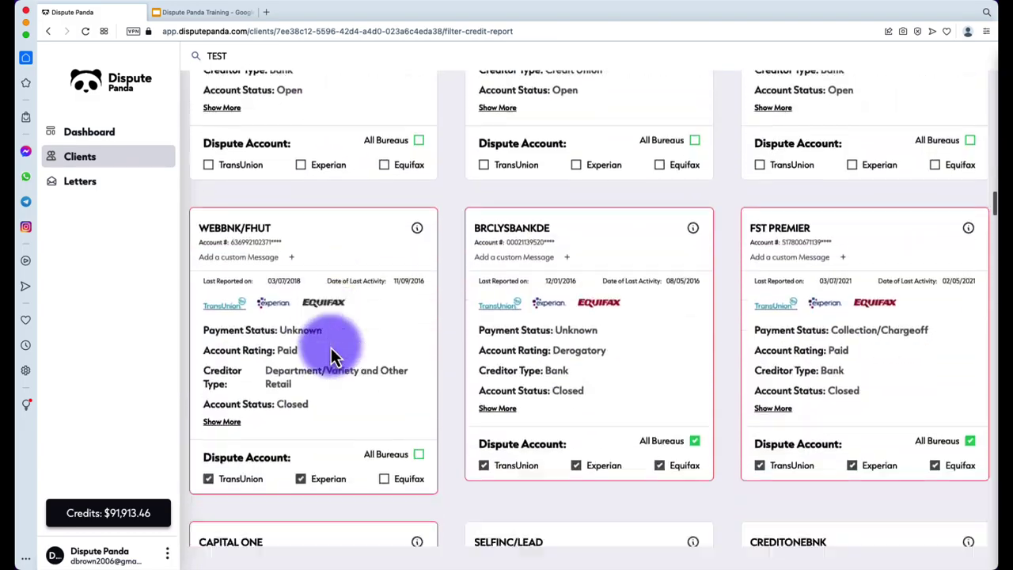
scroll(332, 355, down, 18)
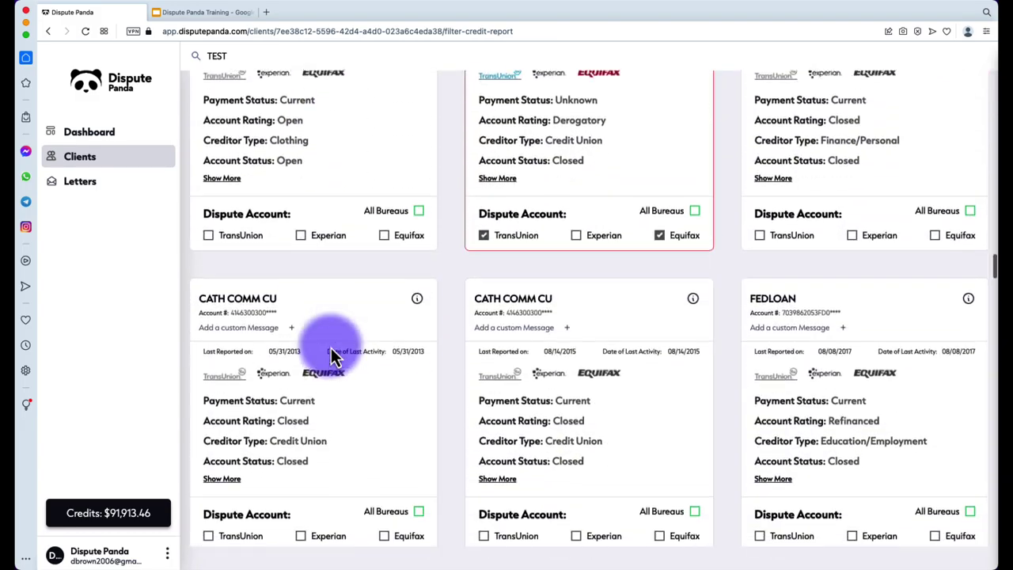
scroll(333, 355, up, 20)
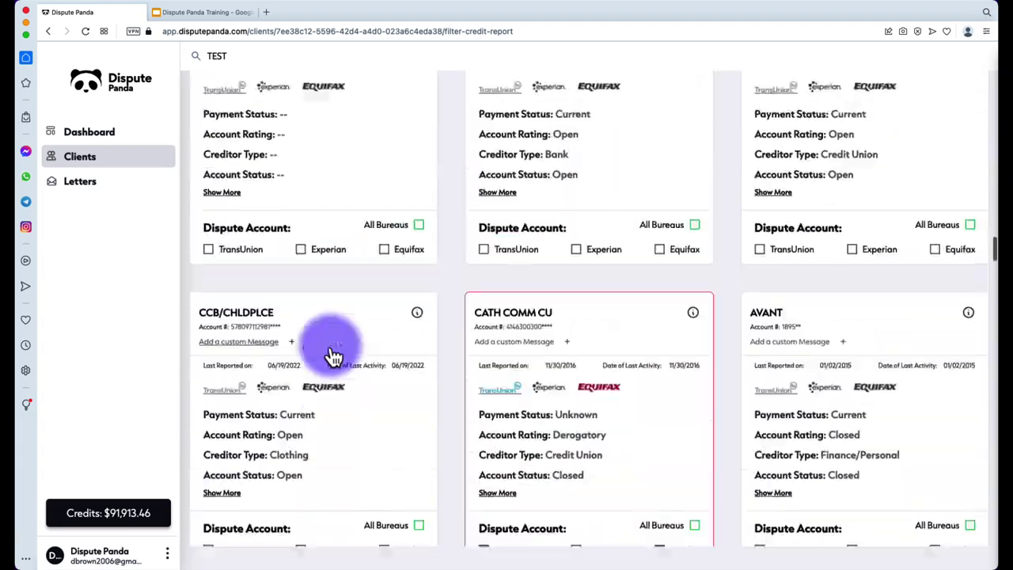
scroll(333, 355, up, 10)
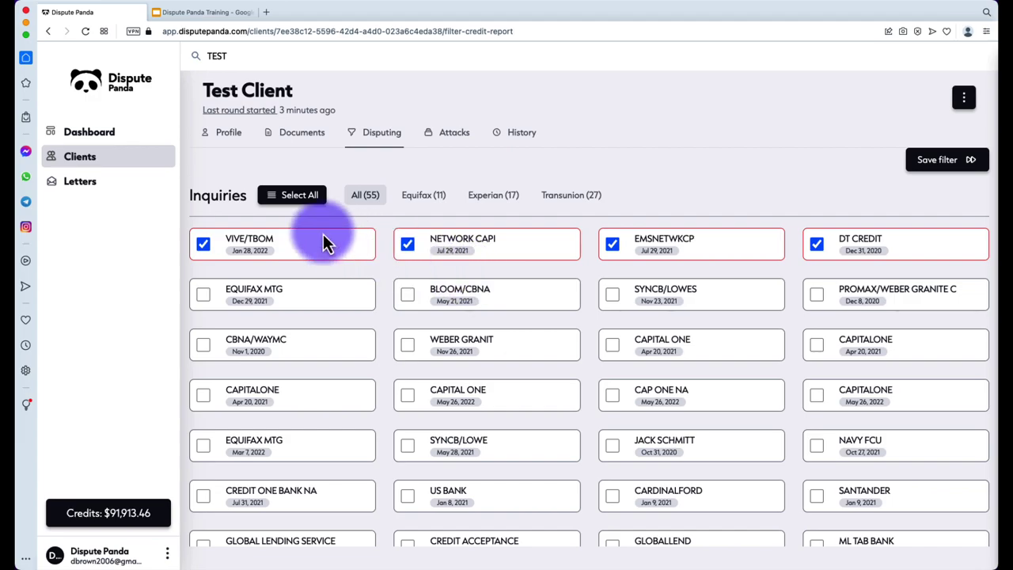
click(291, 196)
click(293, 202)
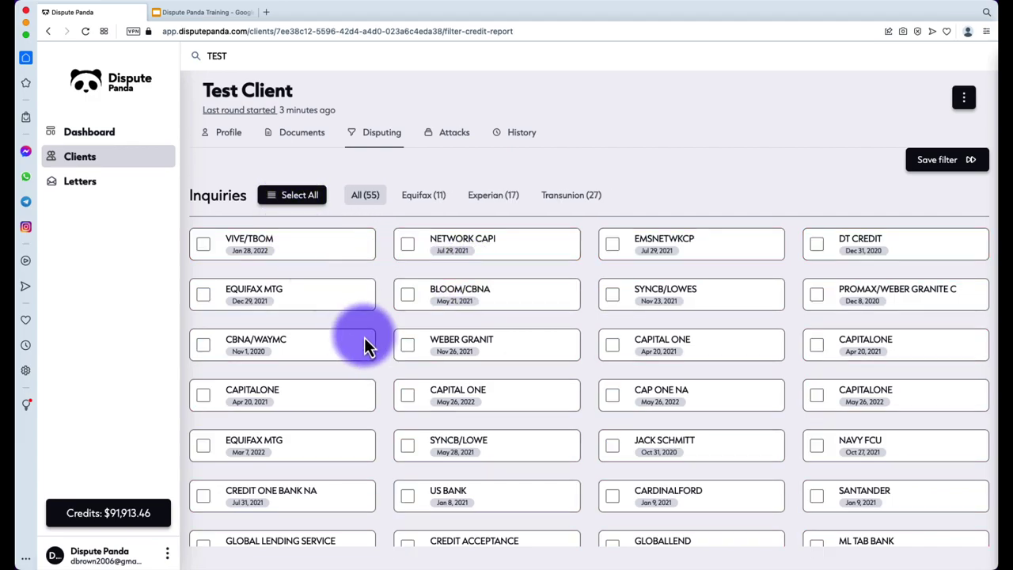
scroll(340, 344, down, 2)
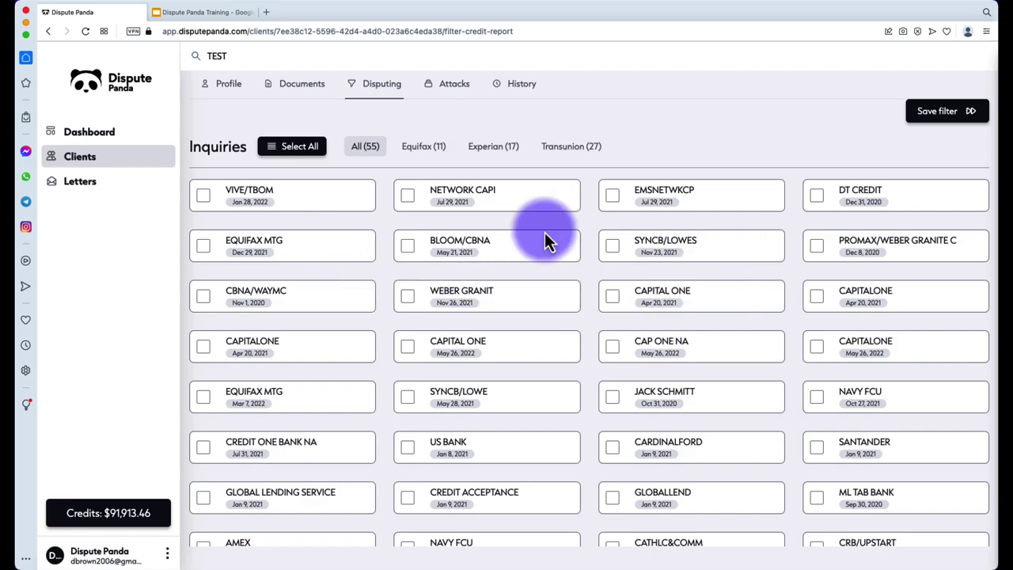
click(204, 194)
- Using the Equifax, Experian and Transunion filters, mark BLOOM/CBNA, DT CREDIT, EQUIFAX MTG and NETWORK CAPI
click(430, 155)
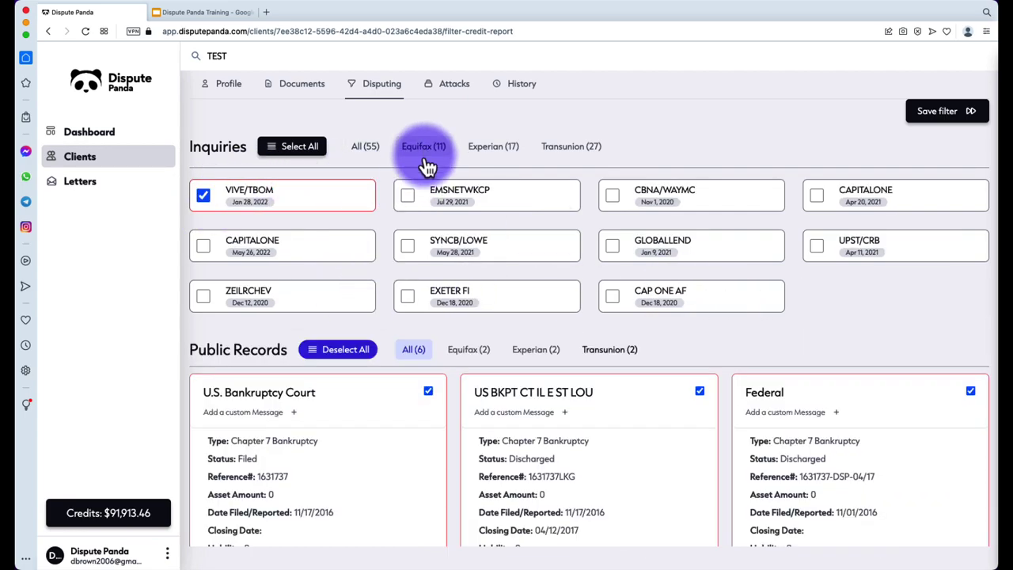
click(408, 197)
click(486, 151)
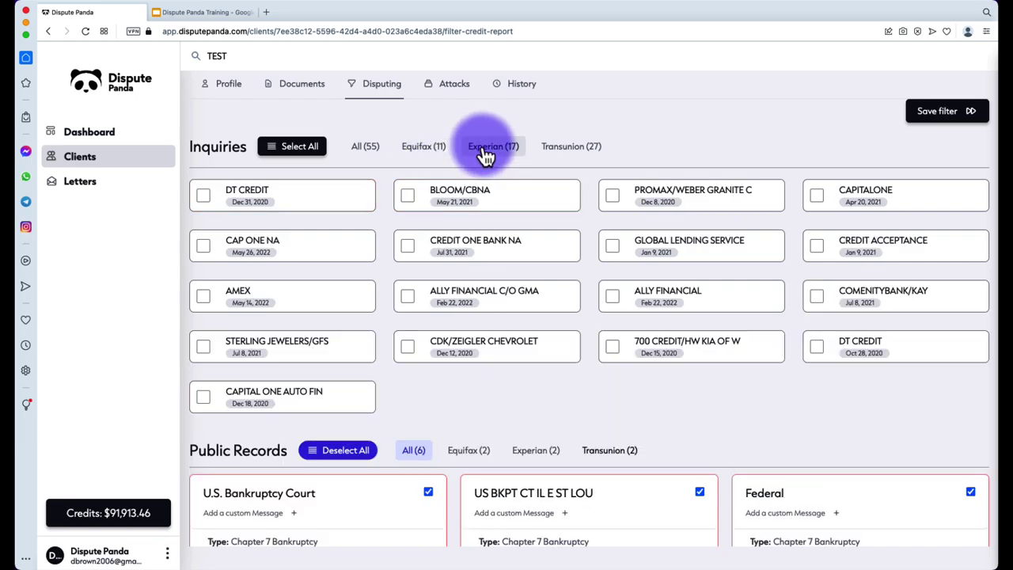
click(408, 197)
click(203, 195)
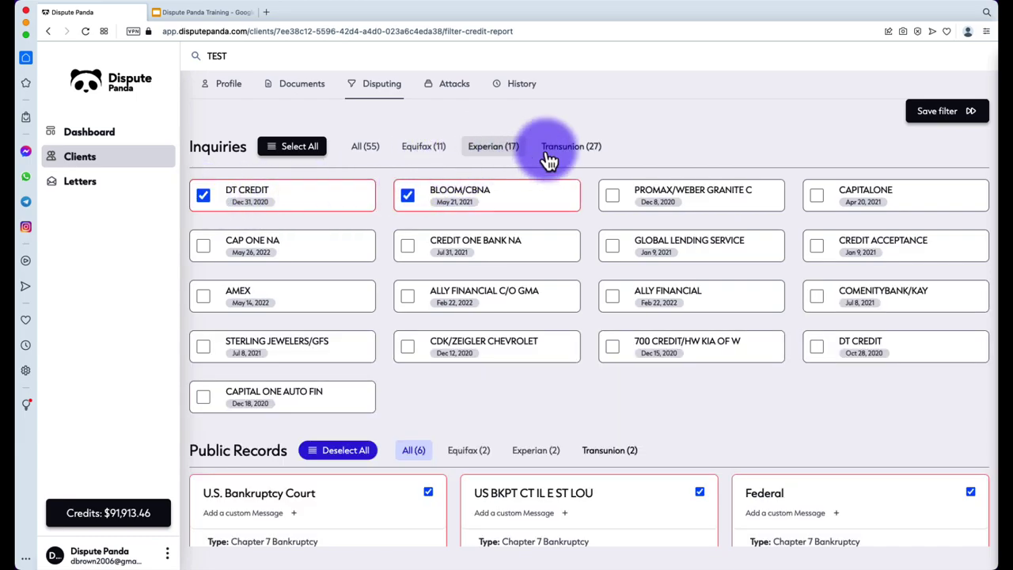
click(552, 149)
click(408, 197)
click(203, 195)
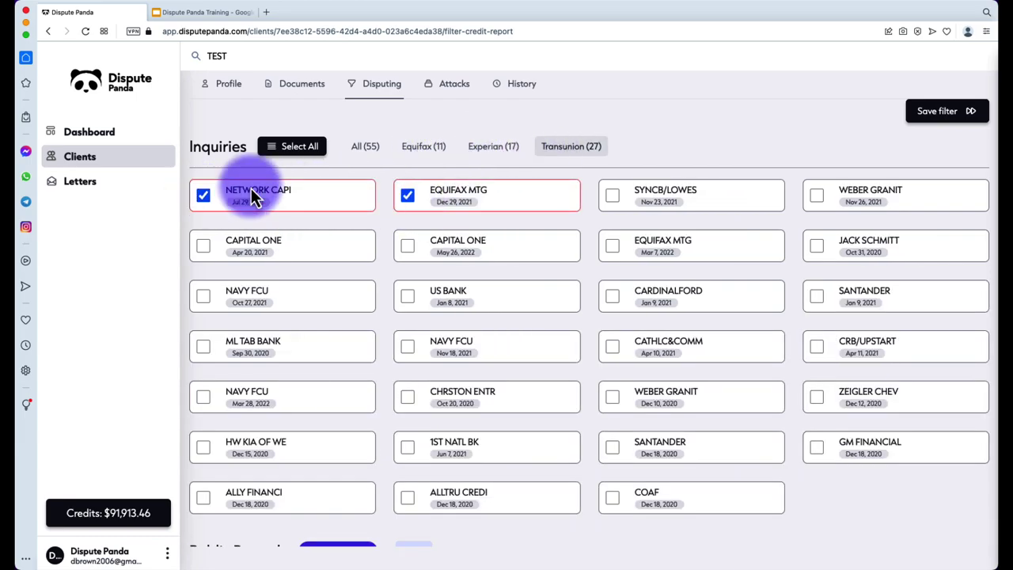
- Save the five selected inquiries as the dispute filter
click(967, 111)
scroll(719, 312, down, 6)
scroll(718, 315, up, 10)
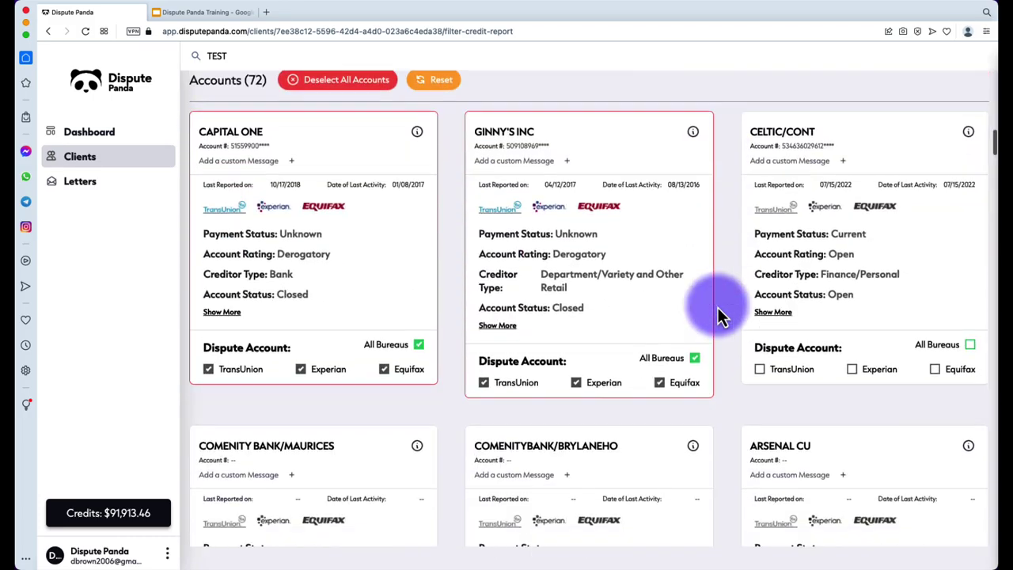
scroll(720, 317, down, 1)
scroll(720, 317, up, 10)
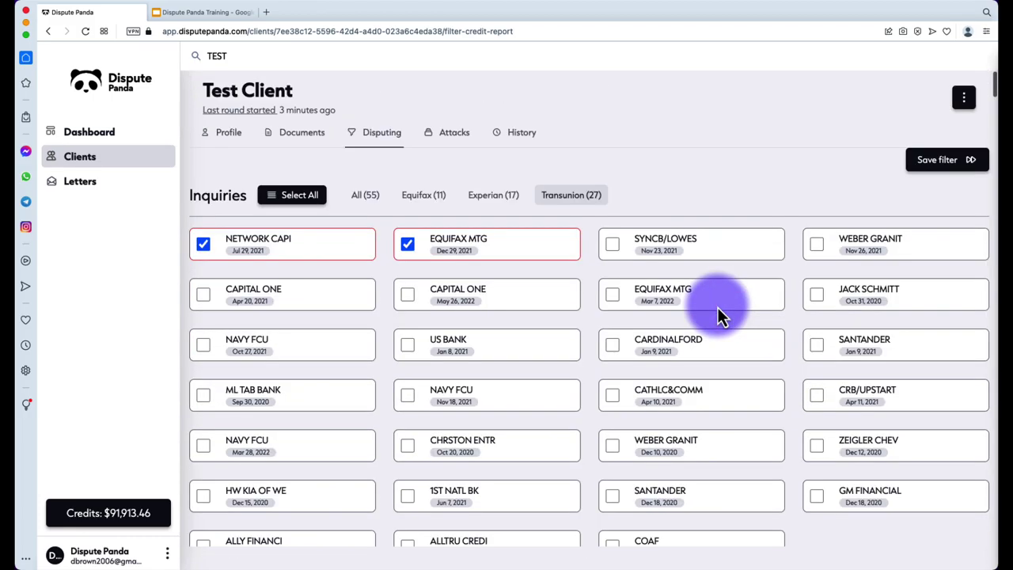
click(936, 167)
- Start a basic Nerve Attack round, then open Attack 1 and refresh until three attachments show
click(964, 145)
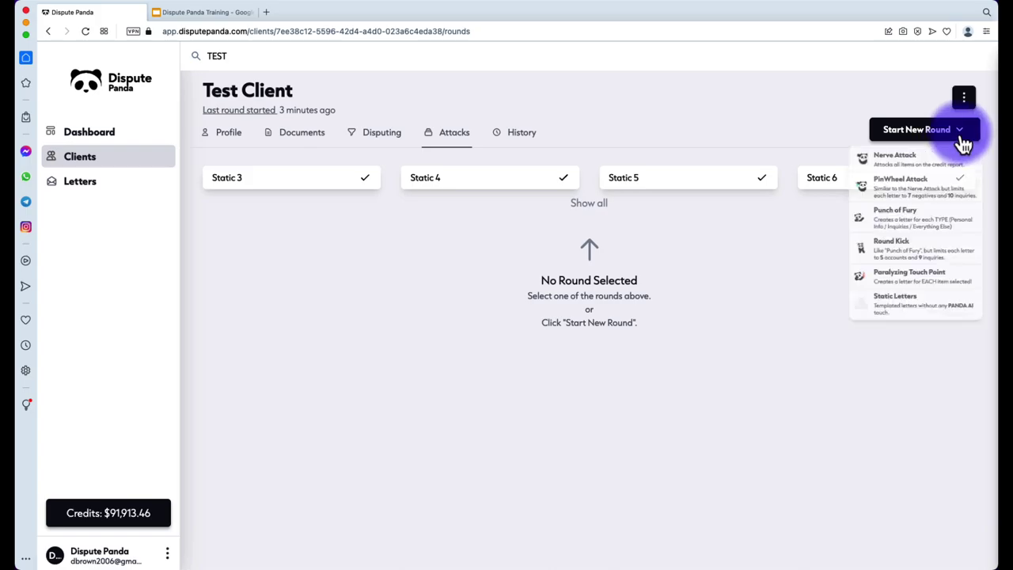
click(906, 170)
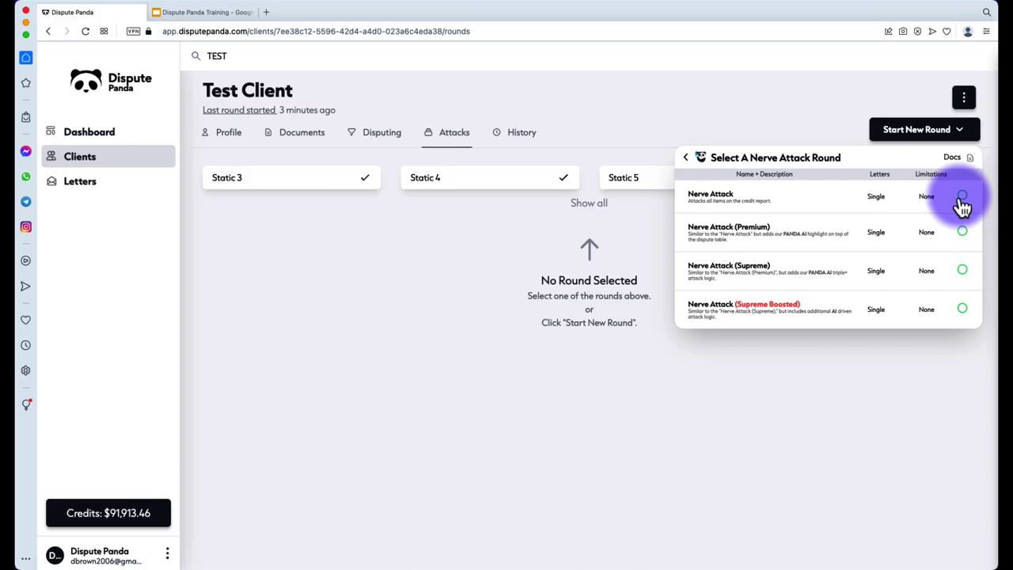
click(961, 198)
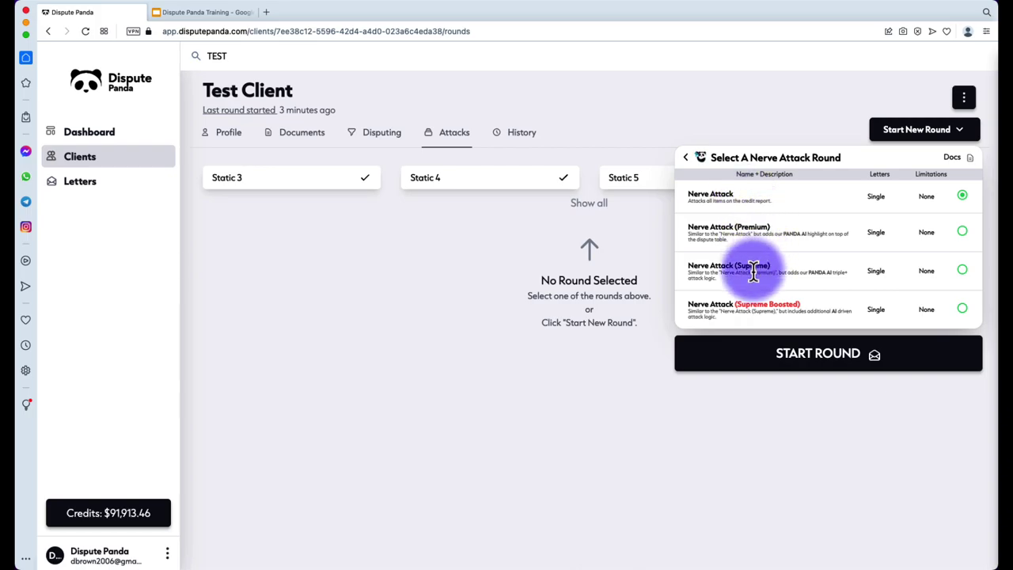
click(791, 366)
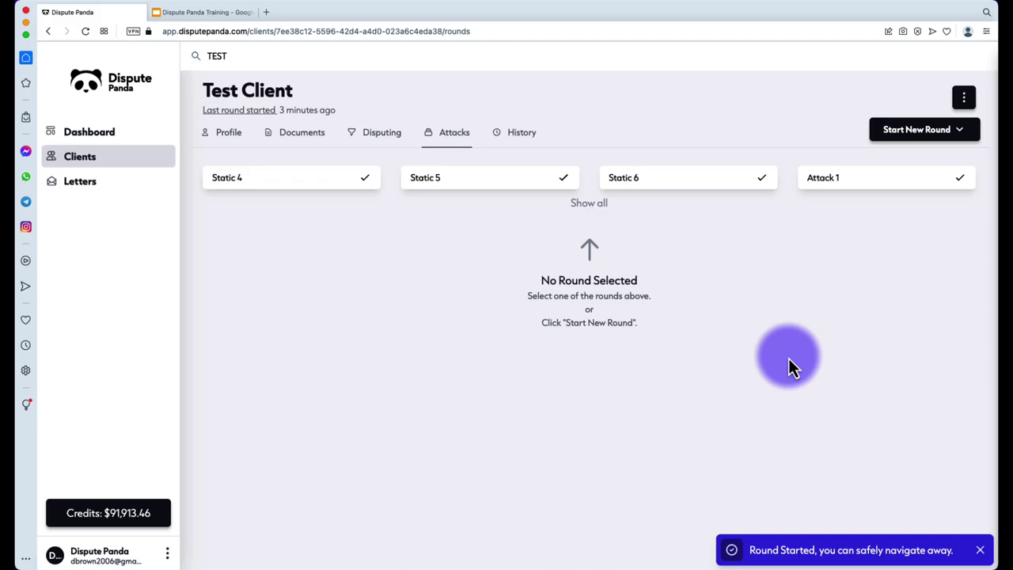
click(845, 191)
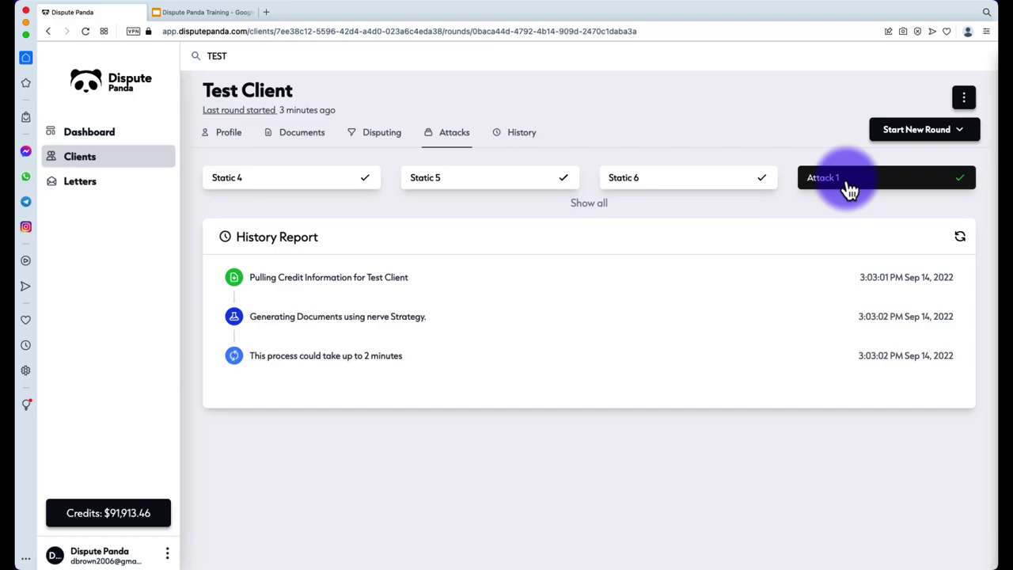
click(961, 237)
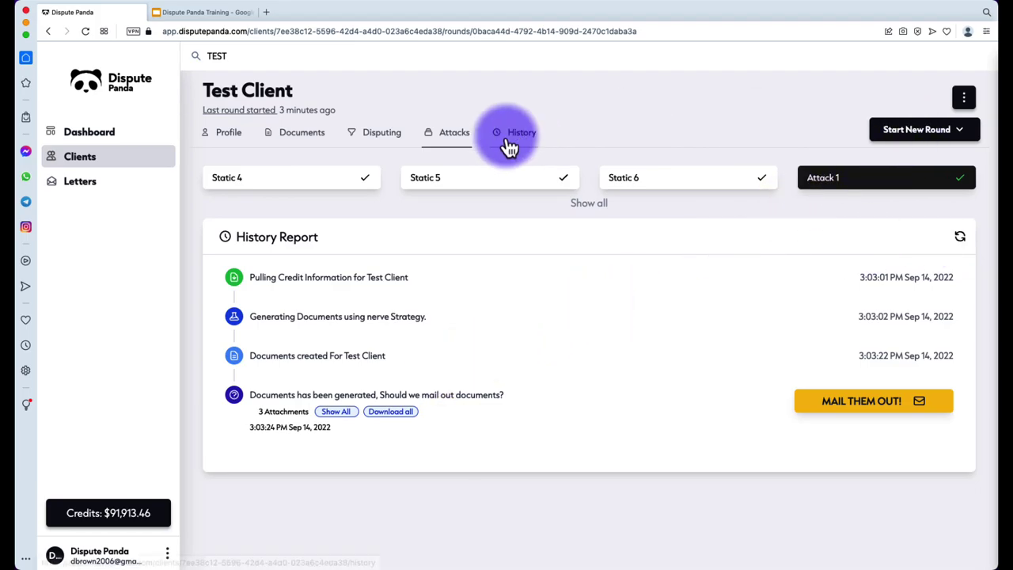
- Start a basic PinWheel Attack round and refresh the history until its 7 attachments are generated
click(916, 135)
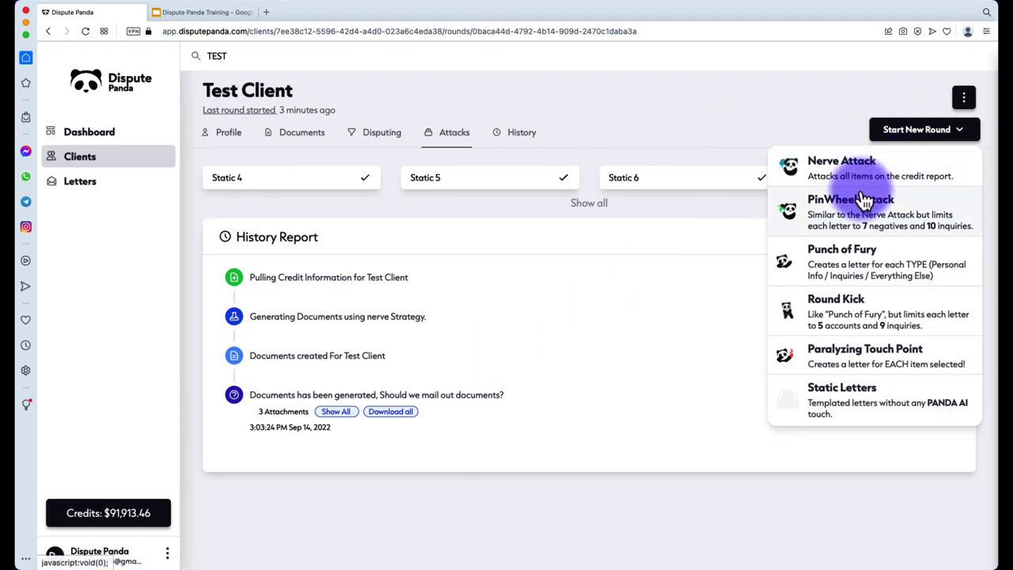
click(831, 204)
click(961, 198)
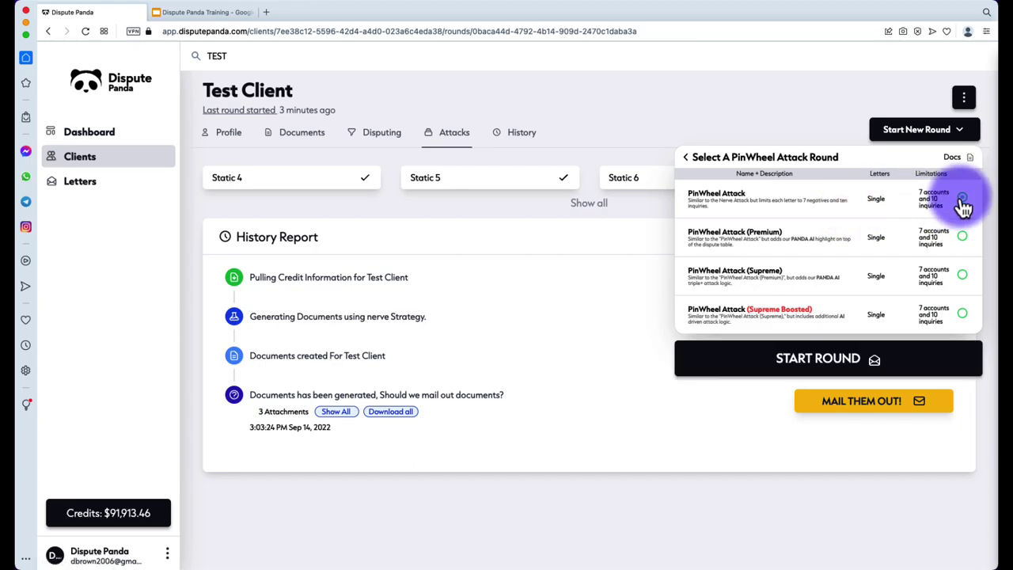
click(841, 368)
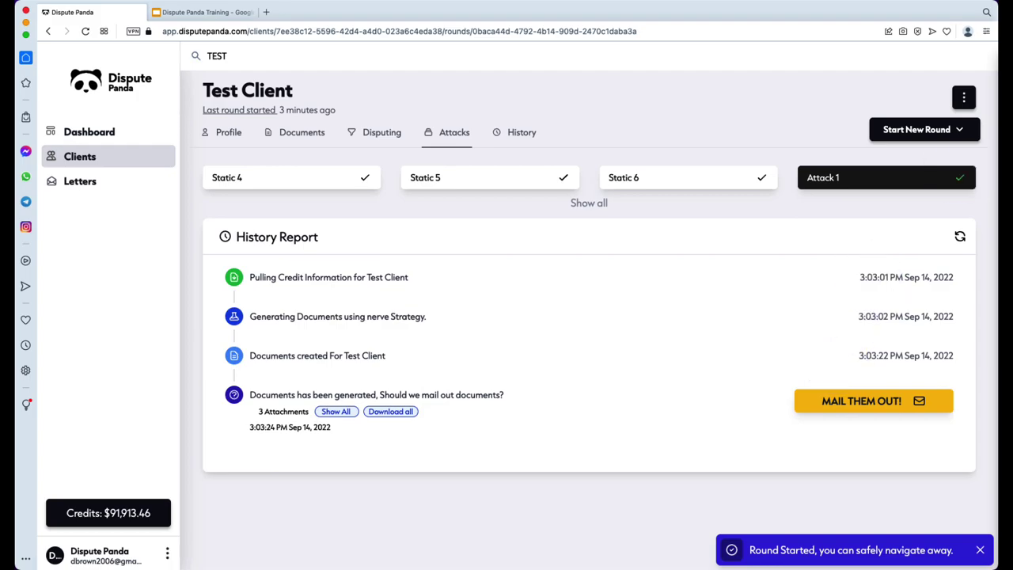
click(962, 133)
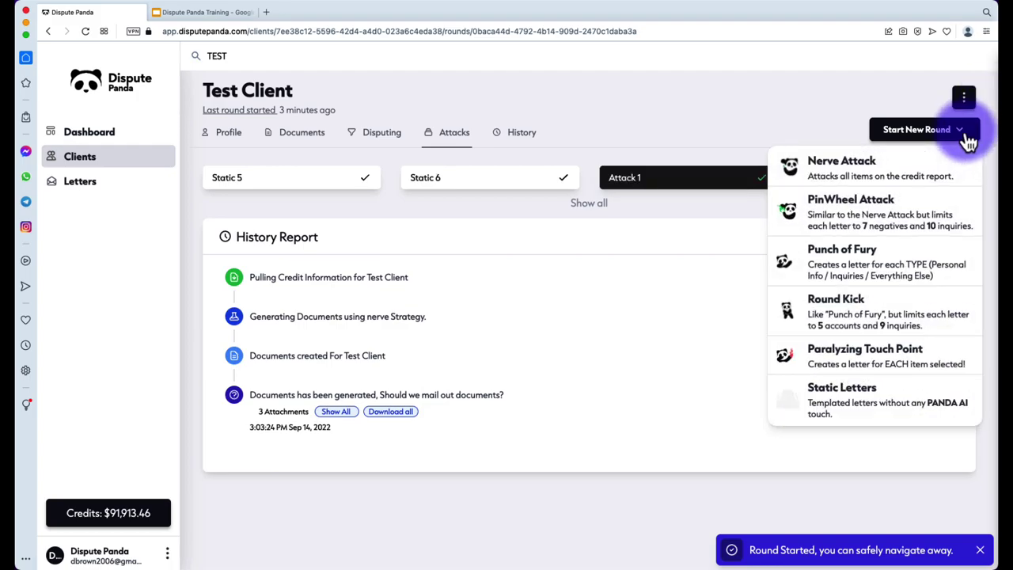
click(847, 227)
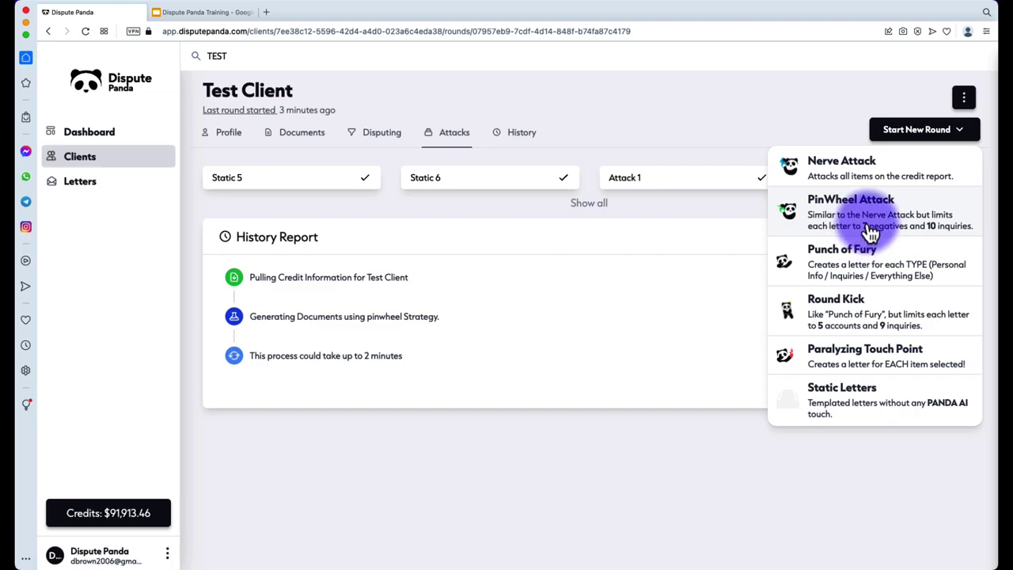
click(955, 133)
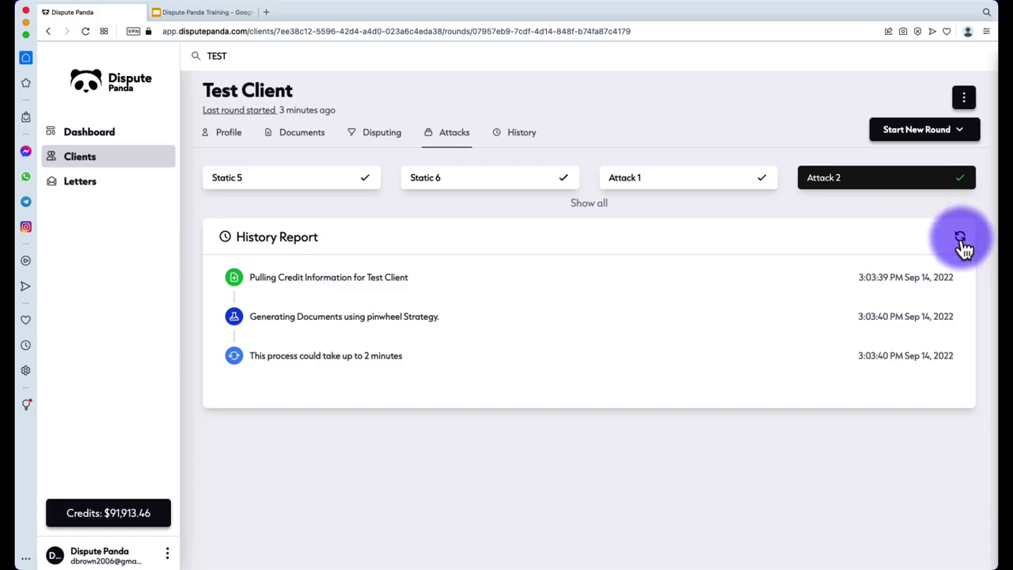
click(962, 240)
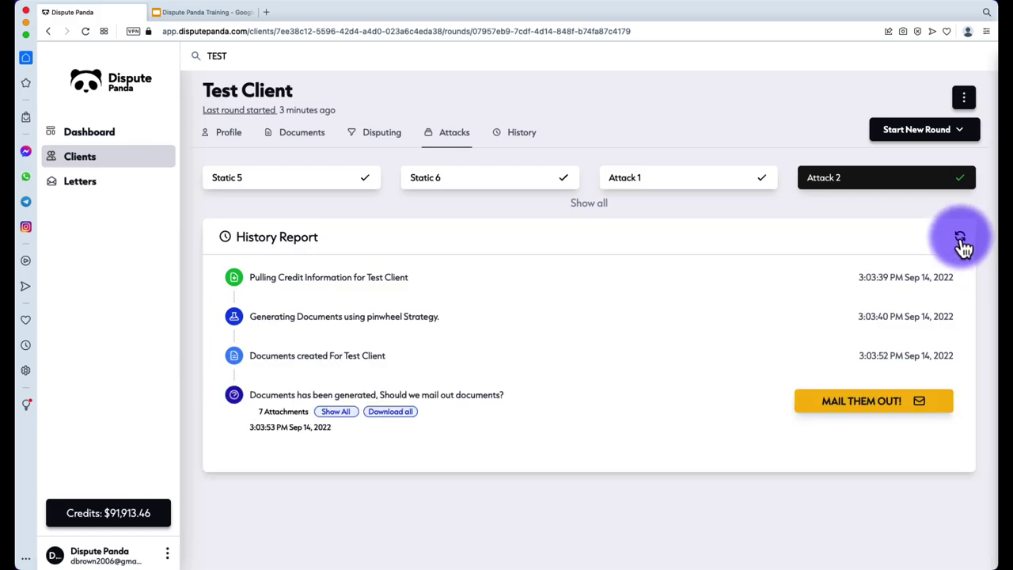
click(964, 133)
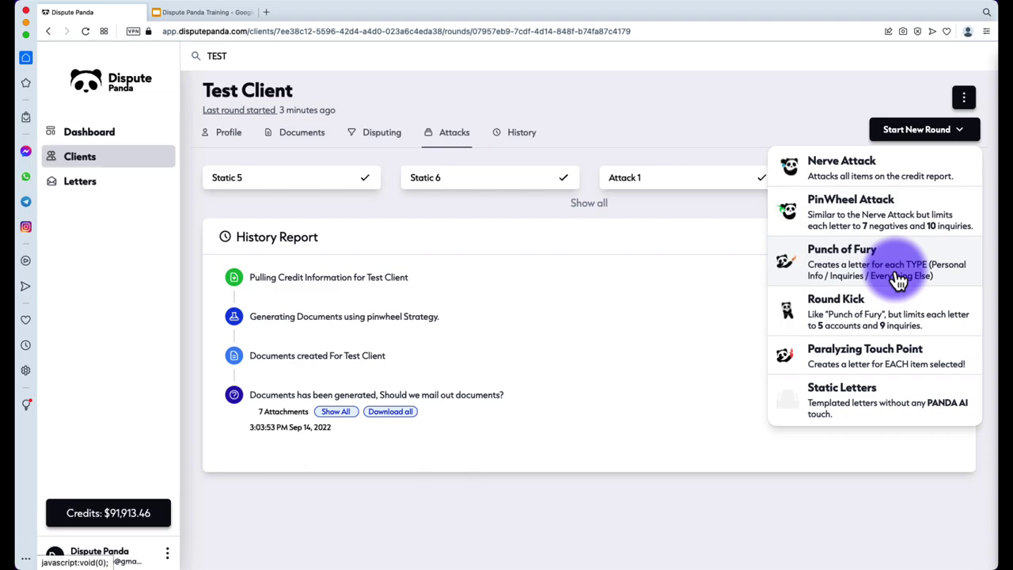
- Start a basic Punch of Fury round, open Attack 3, refresh, and list all 12 attachments
click(899, 278)
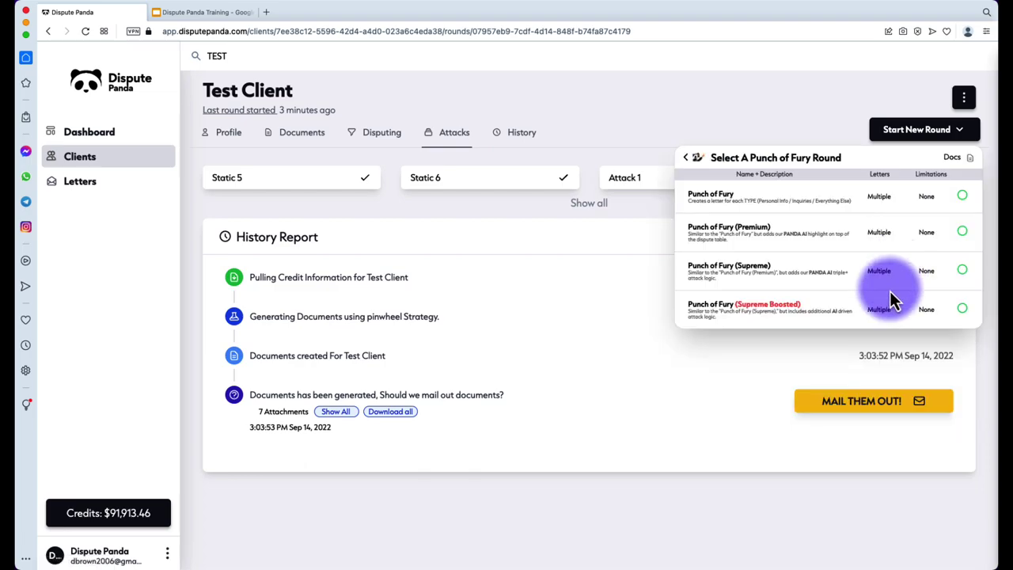
click(963, 197)
click(863, 356)
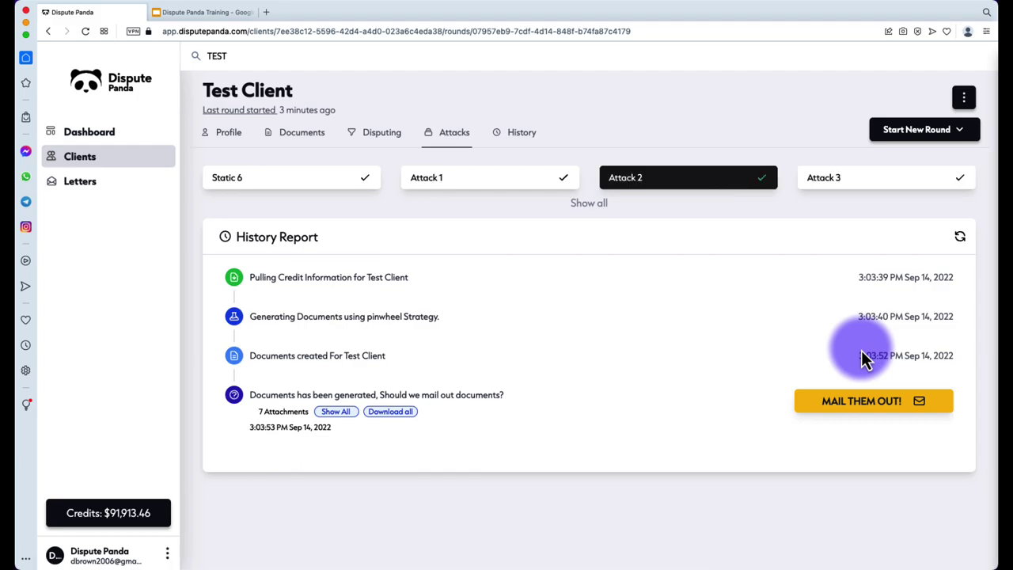
click(855, 182)
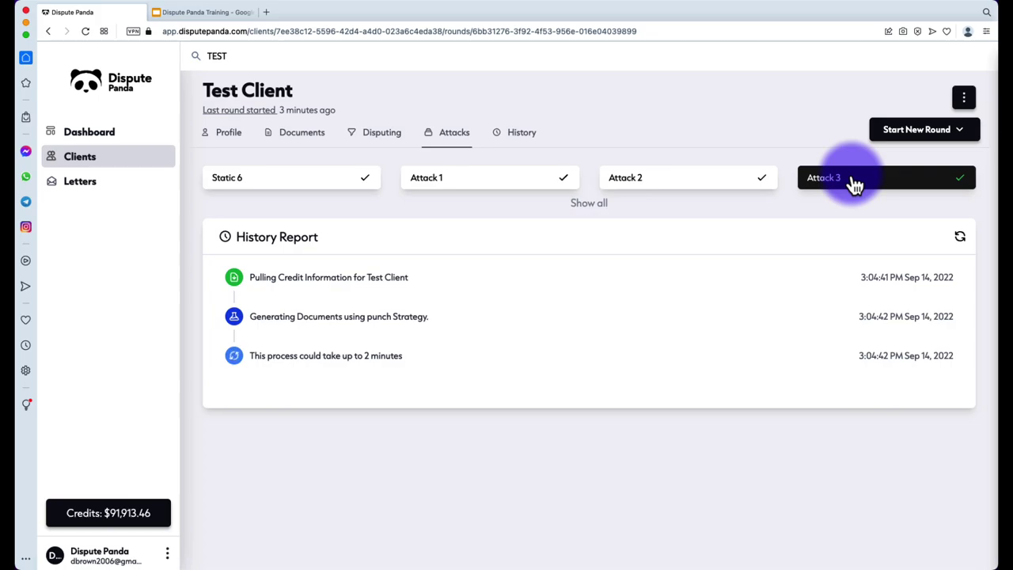
click(960, 238)
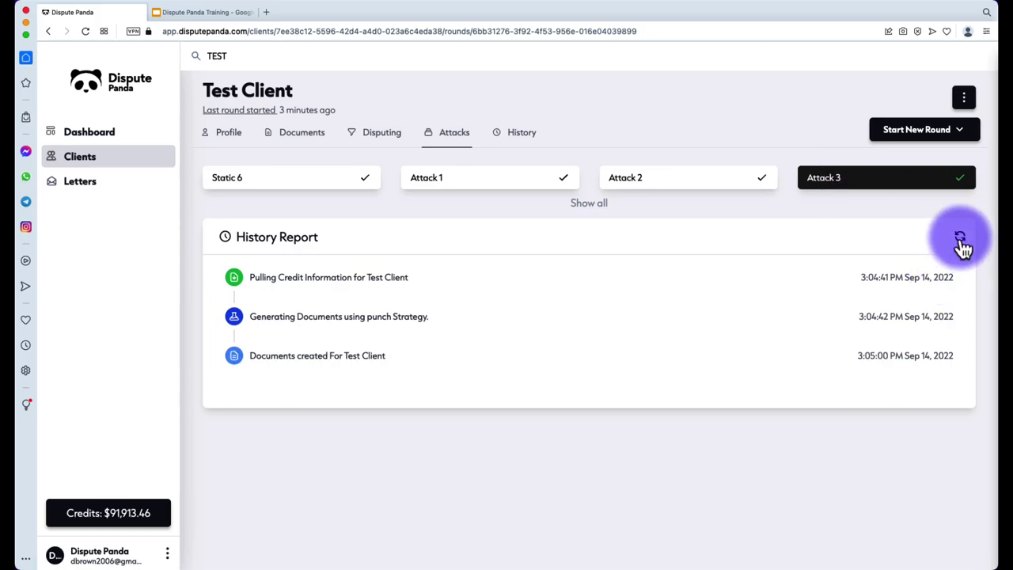
click(961, 241)
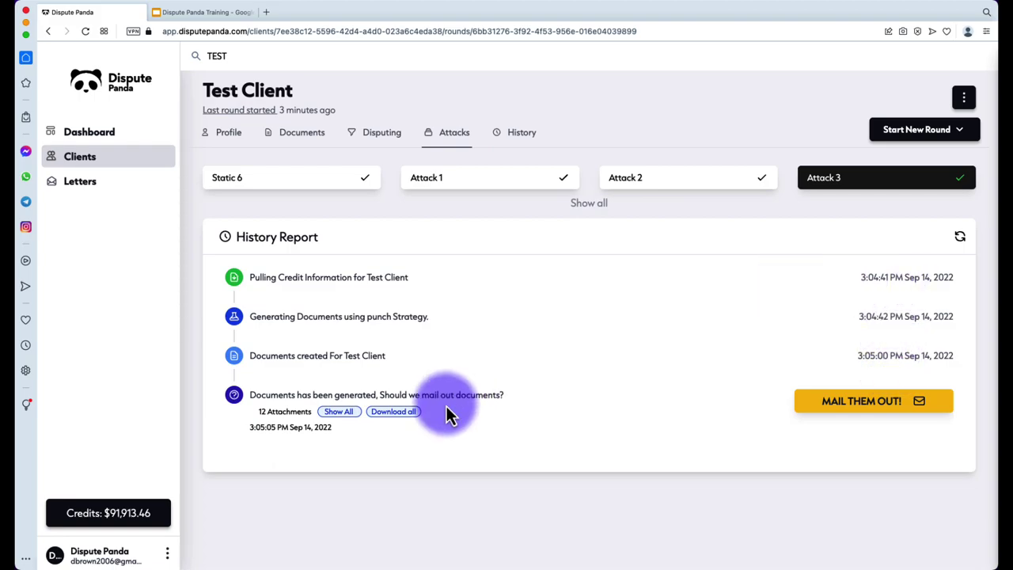
click(338, 412)
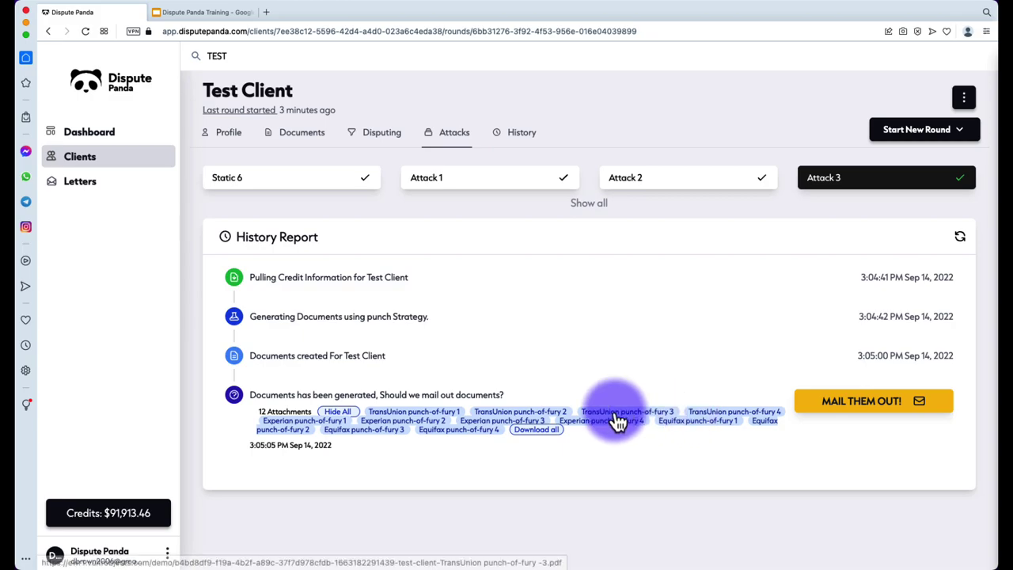
click(957, 132)
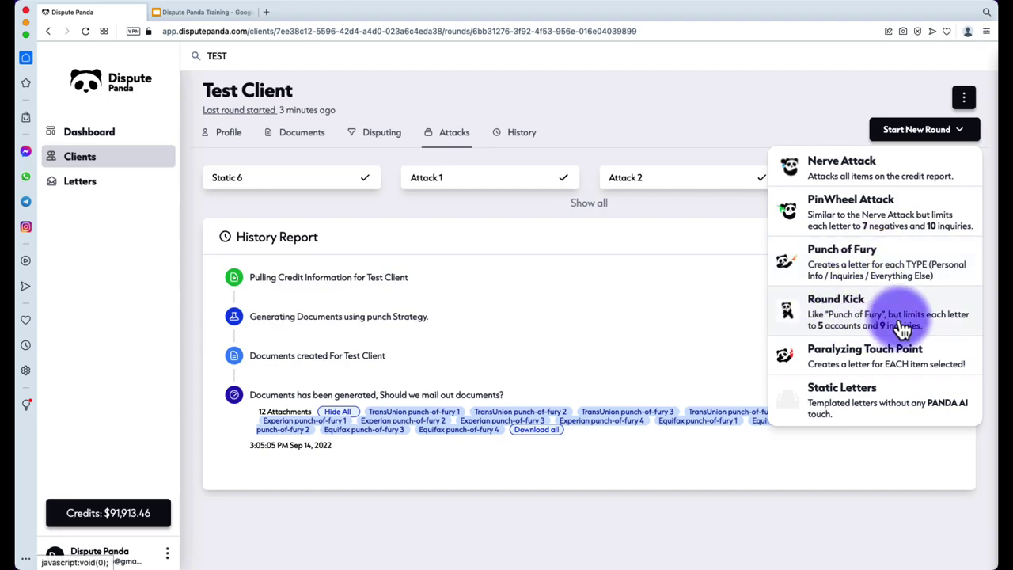
- Start a basic Round Kick round, open Attack 4, and refresh until its 16 letters appear
click(849, 331)
click(962, 198)
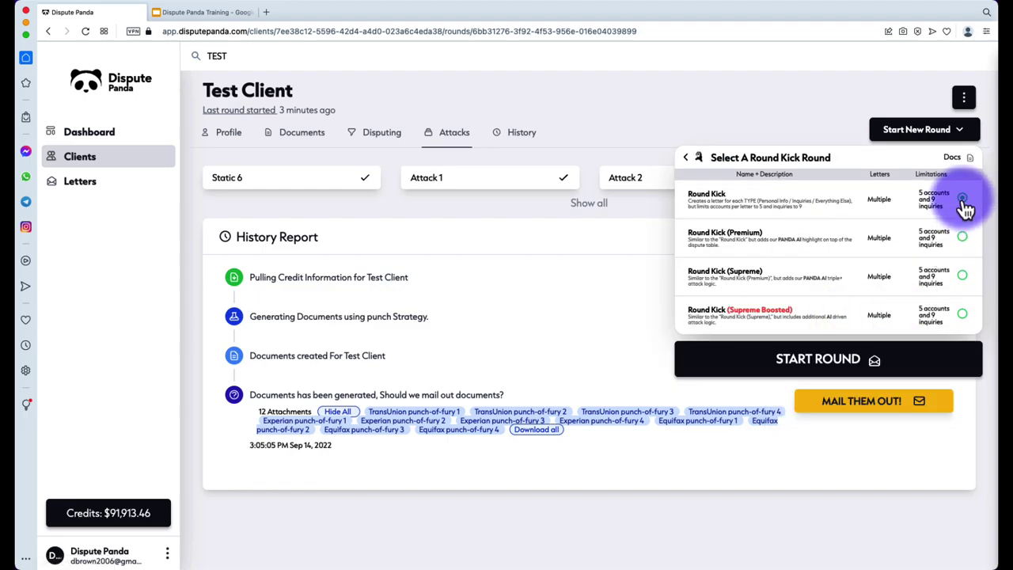
click(867, 366)
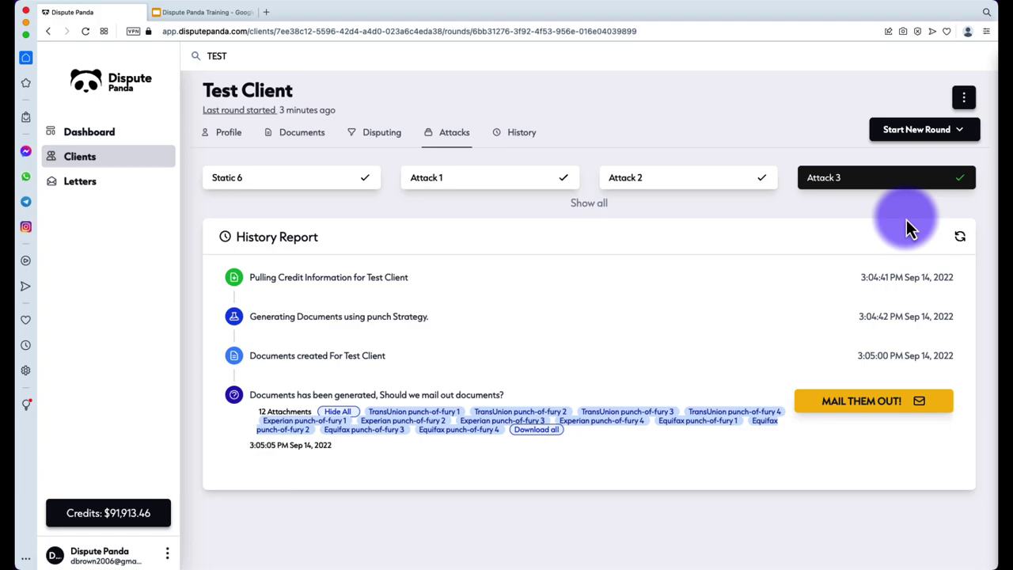
click(960, 237)
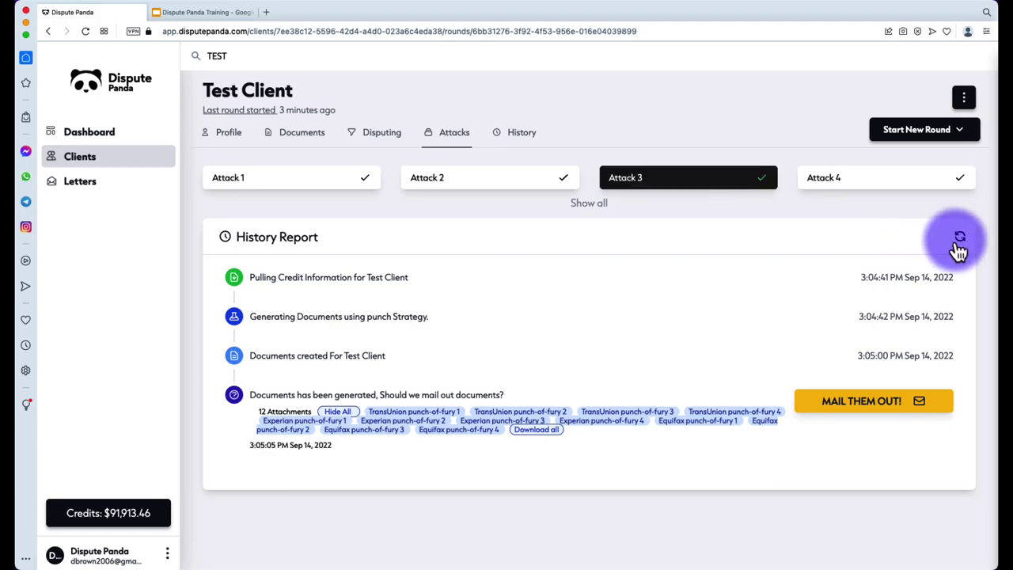
click(885, 188)
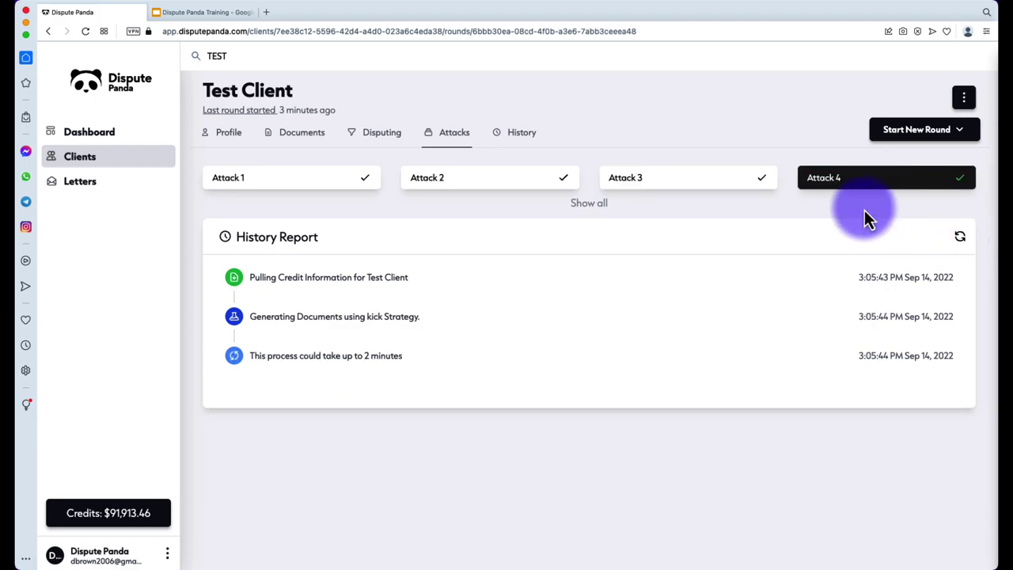
click(961, 239)
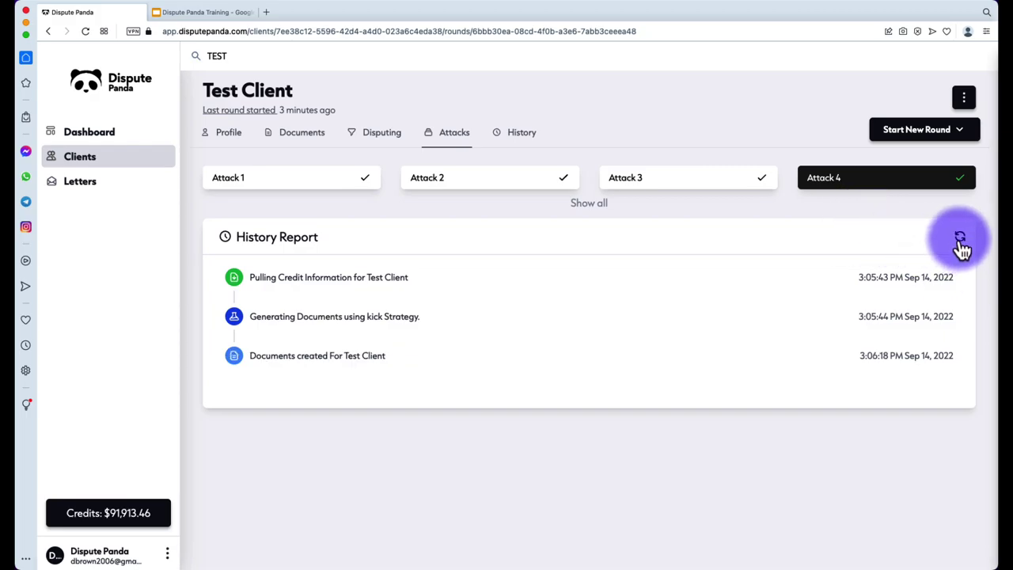
click(960, 239)
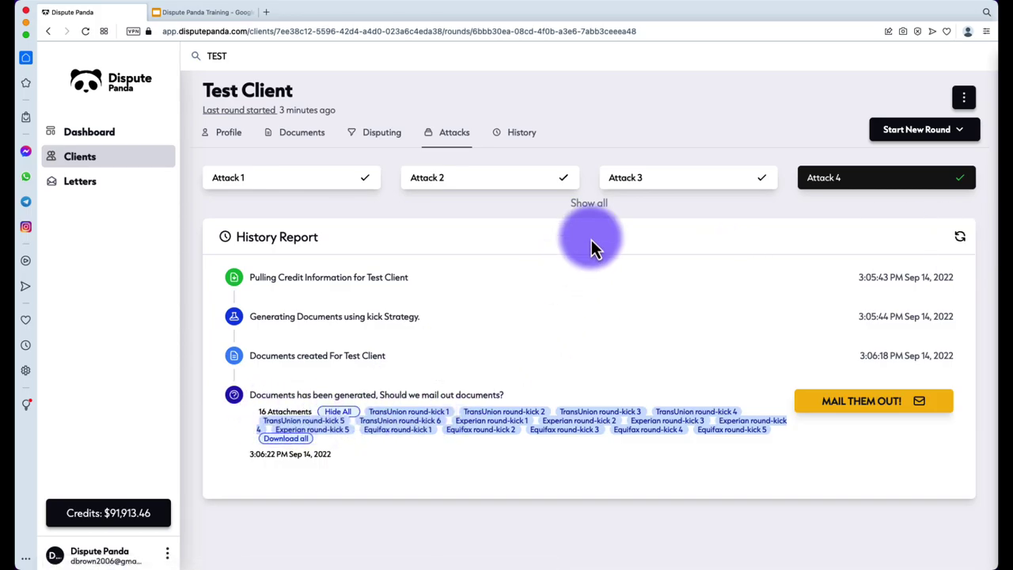
click(626, 181)
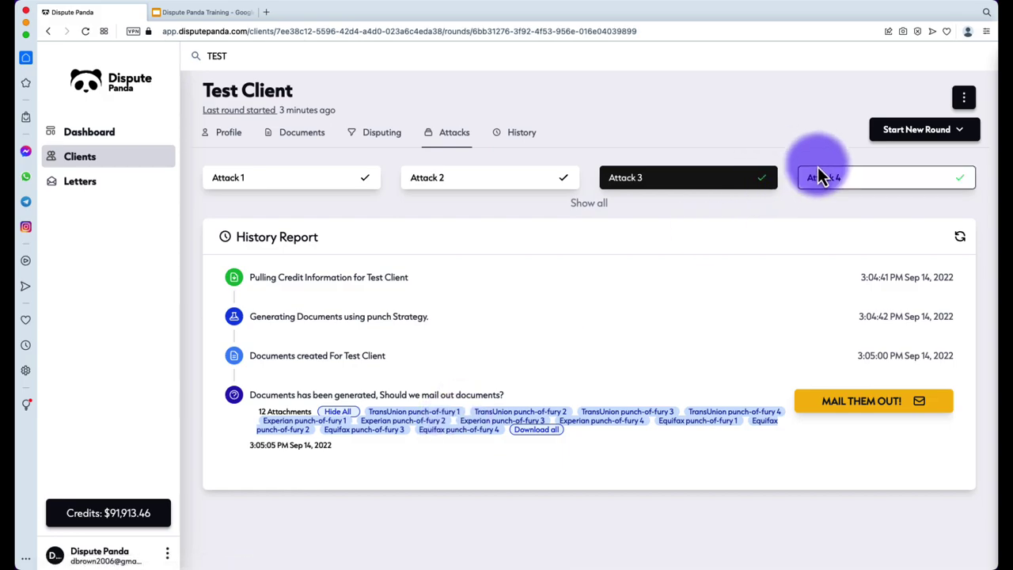
click(801, 186)
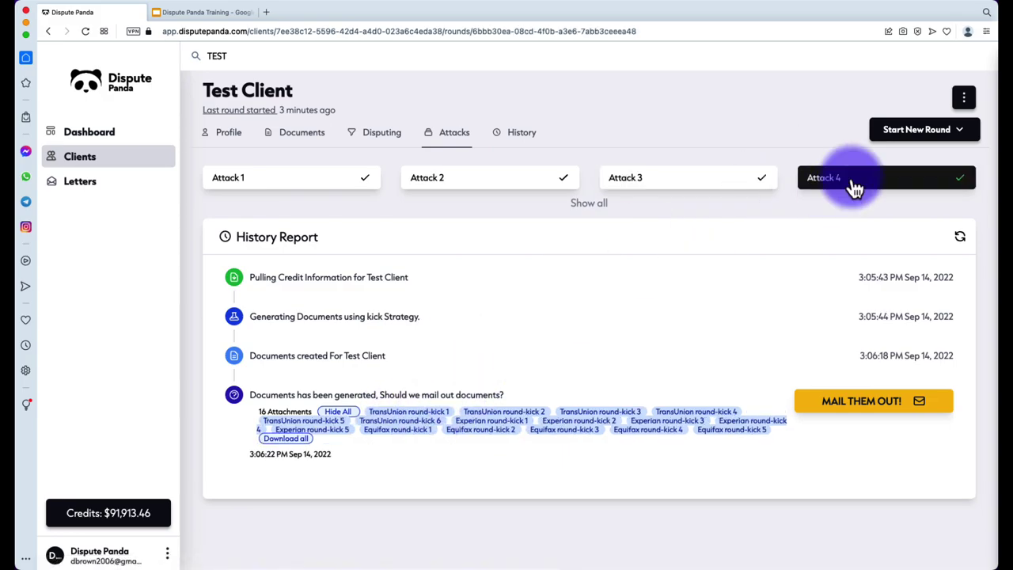
click(919, 127)
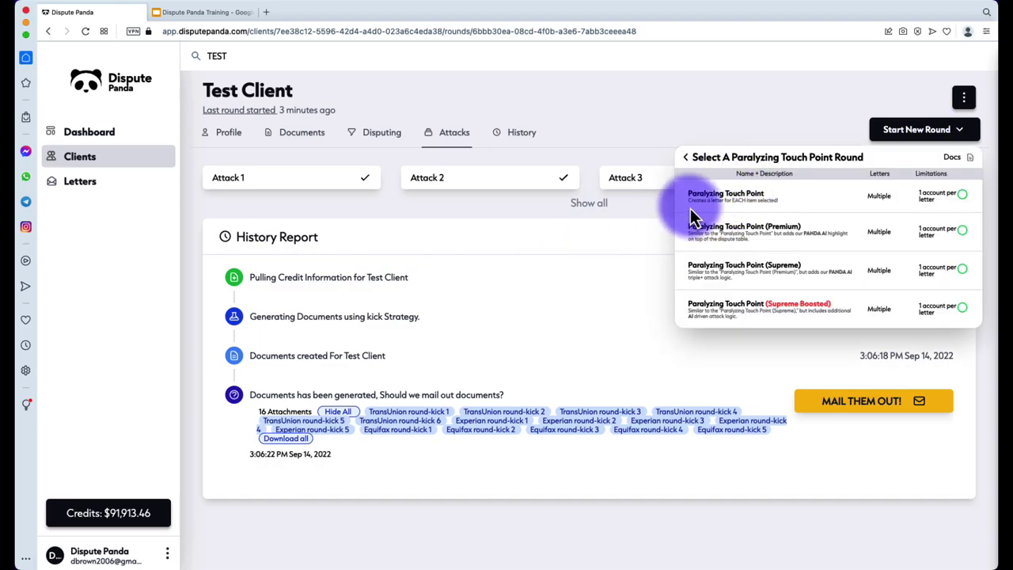
- Pick the basic Paralyzing Touch Point option and start the round, creating Attack 5
click(962, 196)
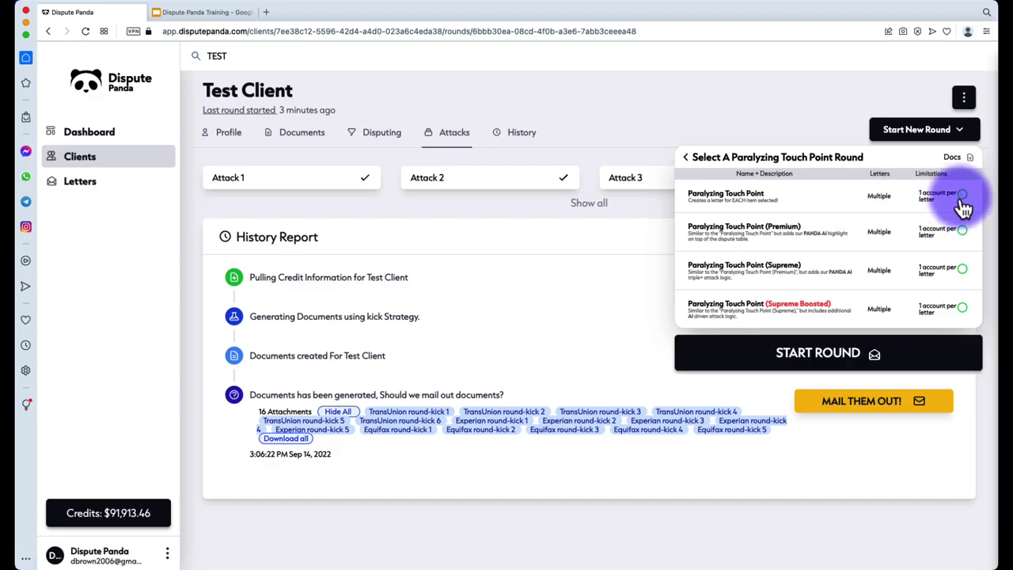
click(843, 357)
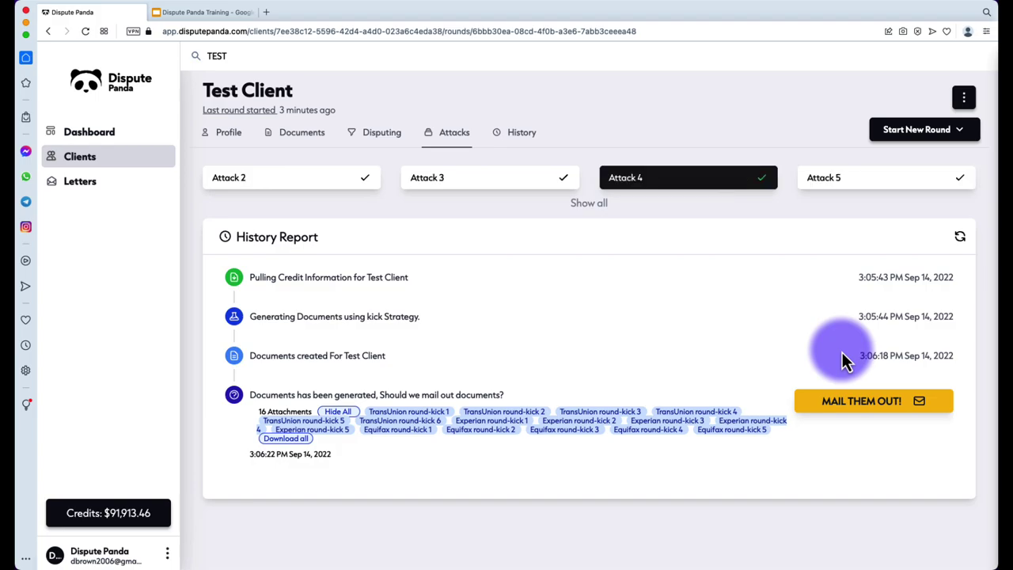
- Open Attack 5 and refresh its History Report until the 48 Paralyzing Touch Point attachments generate
click(854, 188)
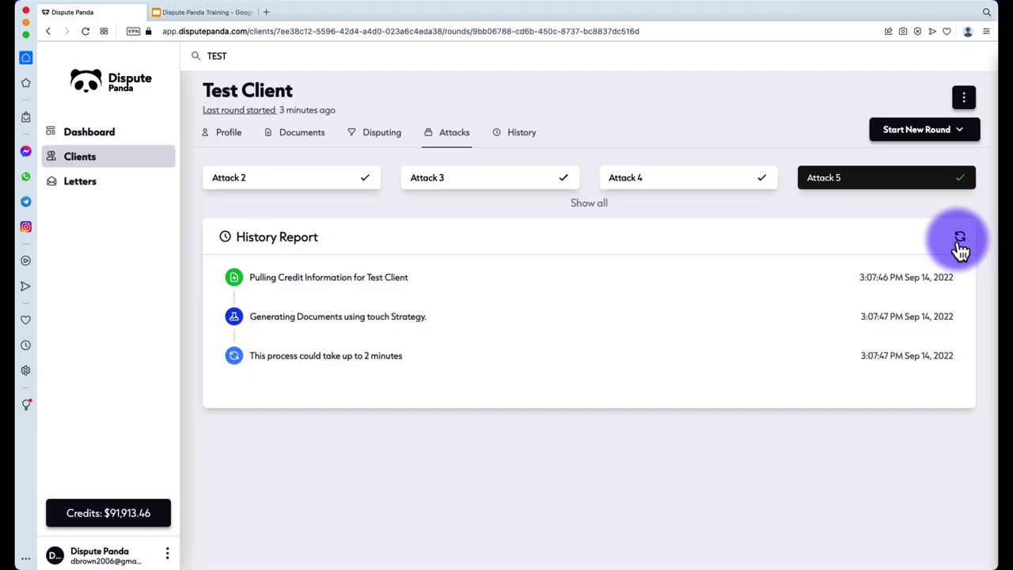
click(961, 239)
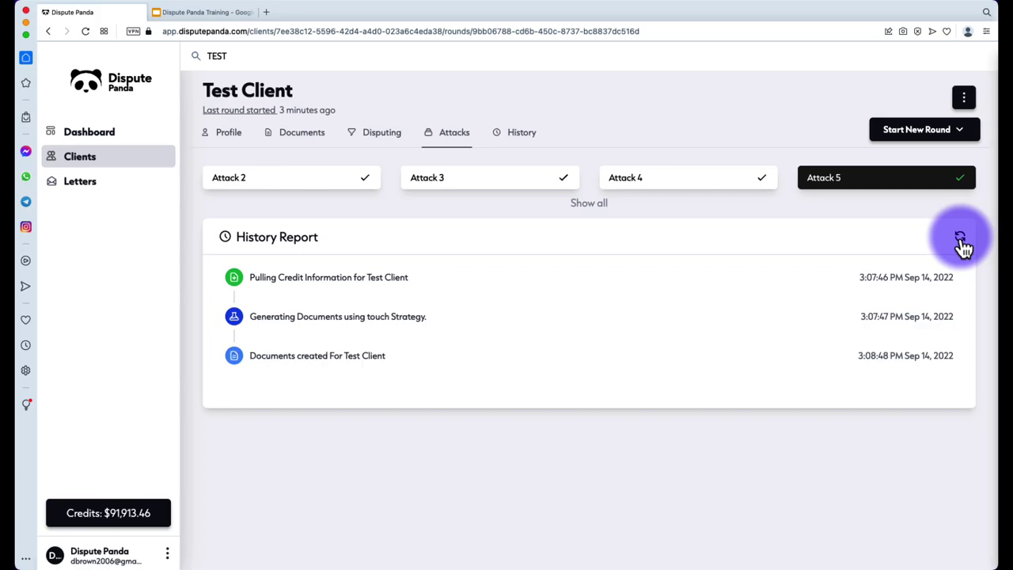
click(960, 239)
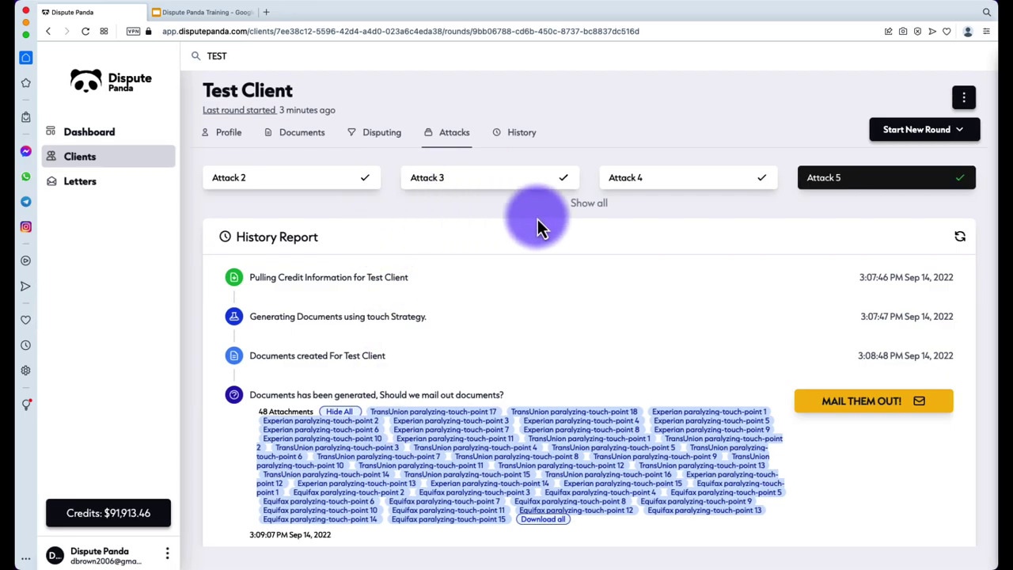
click(587, 203)
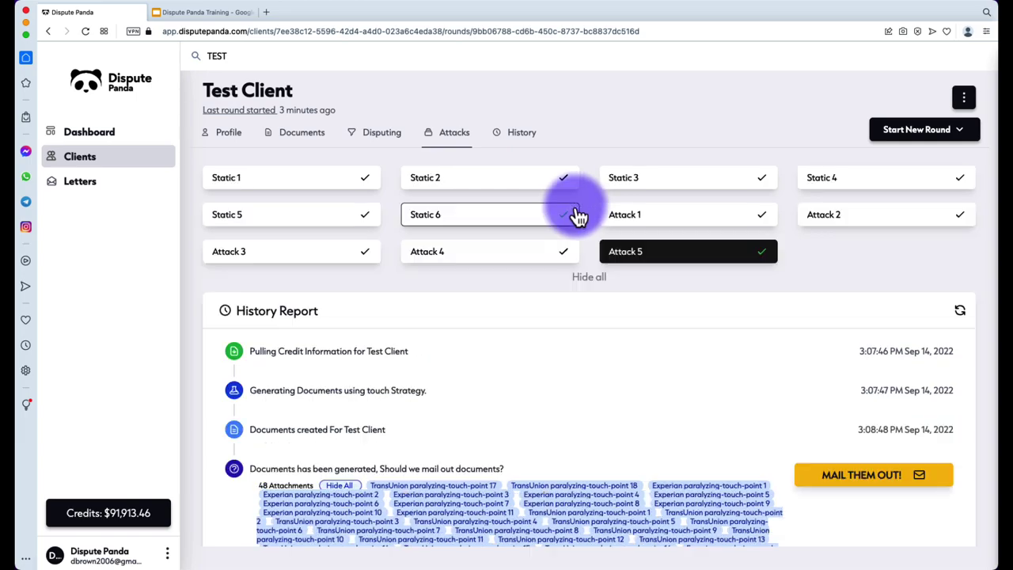
- Check Attack 1's attachments and $4.95 mailing quote, cancel without paying, then switch to Attack 2
click(644, 224)
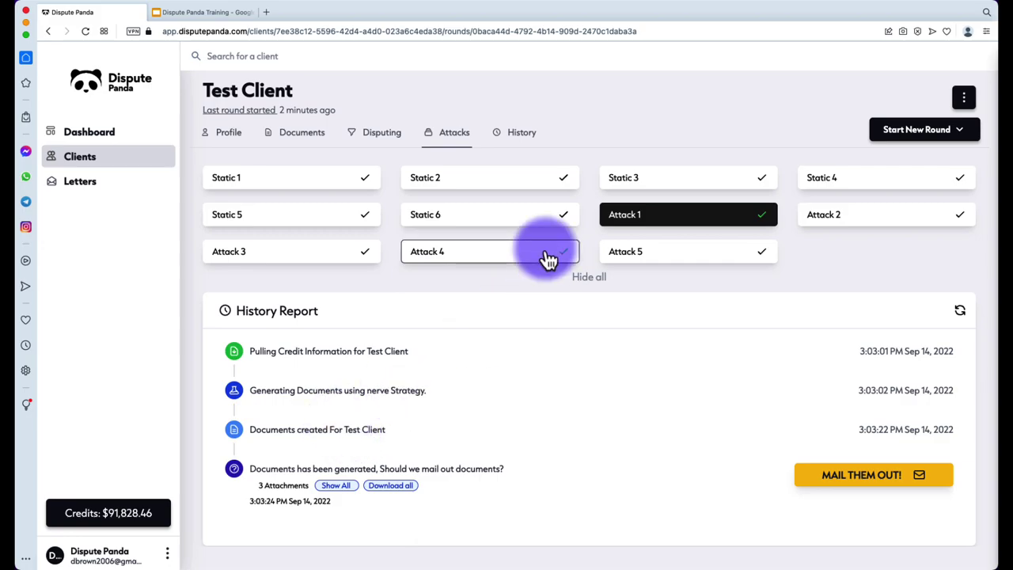
click(336, 486)
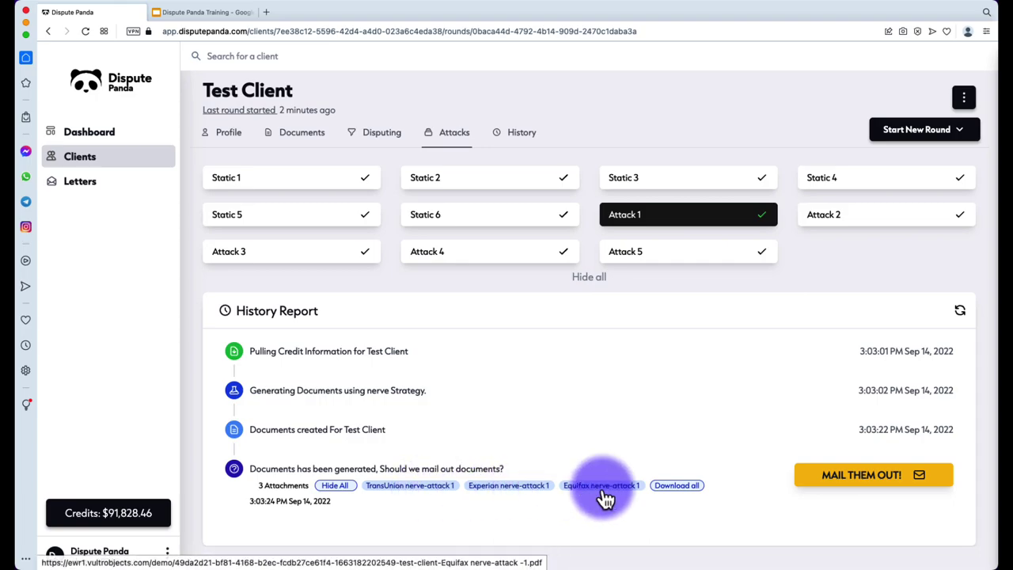
click(823, 479)
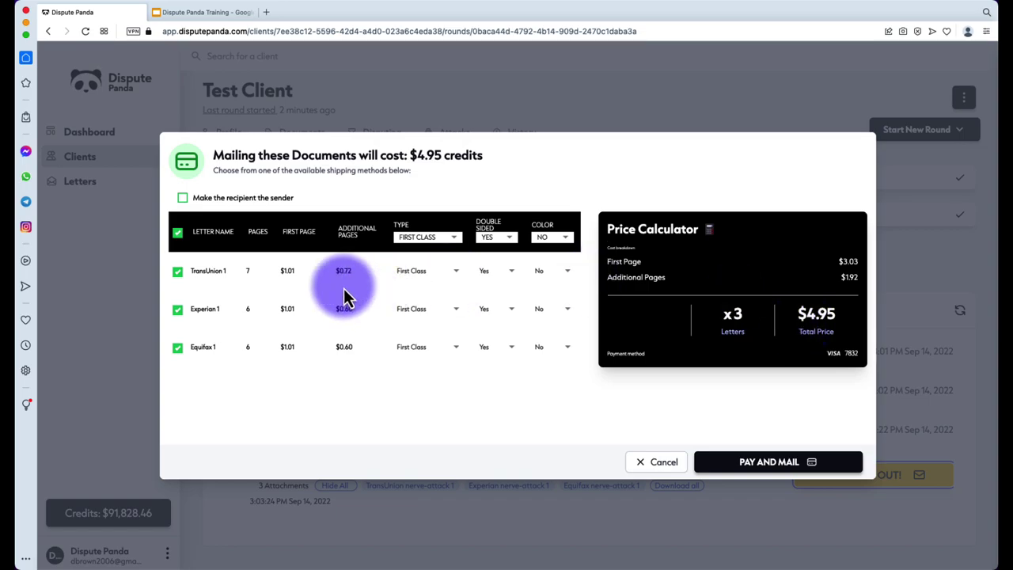
click(657, 465)
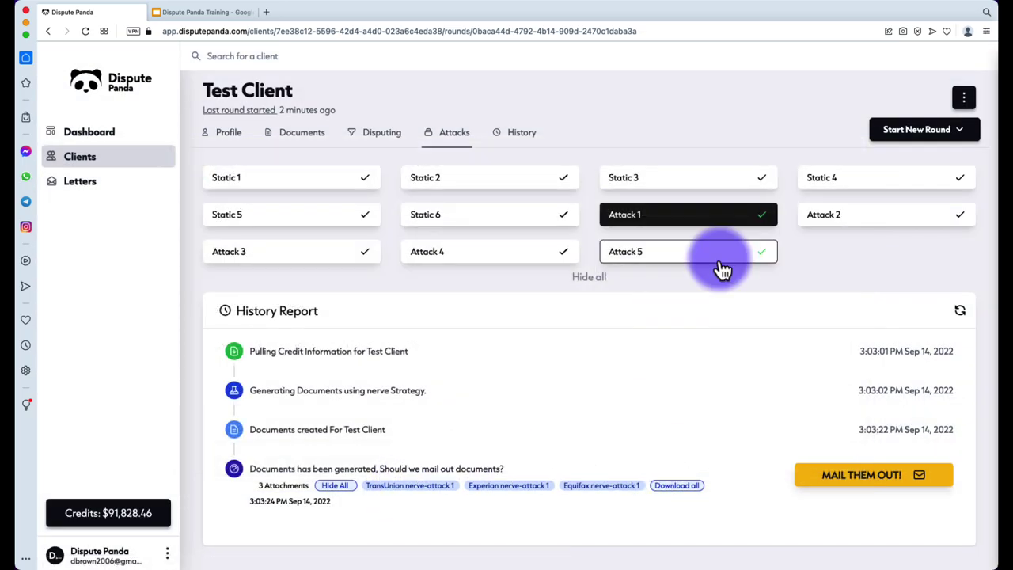
click(829, 224)
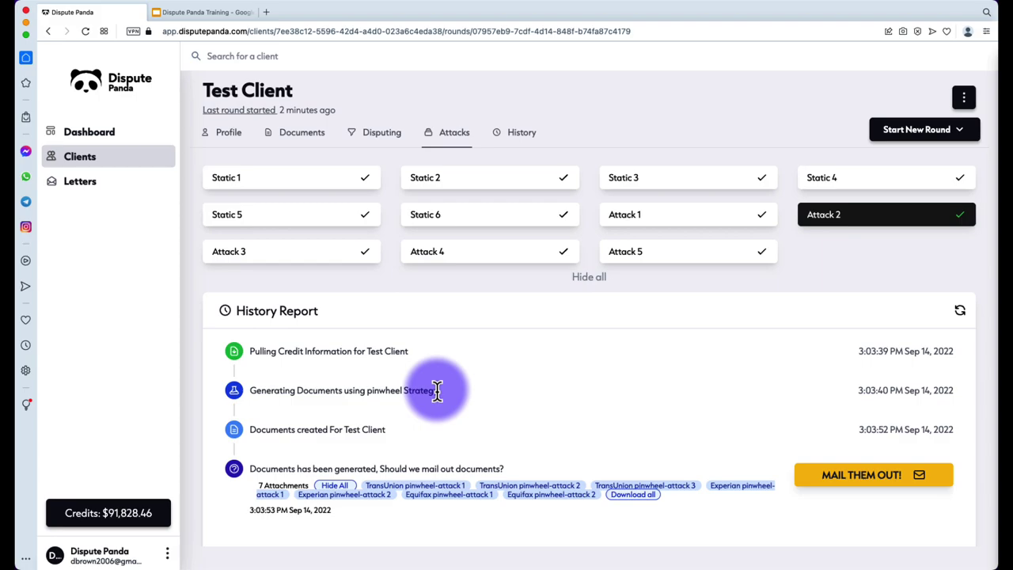
click(957, 135)
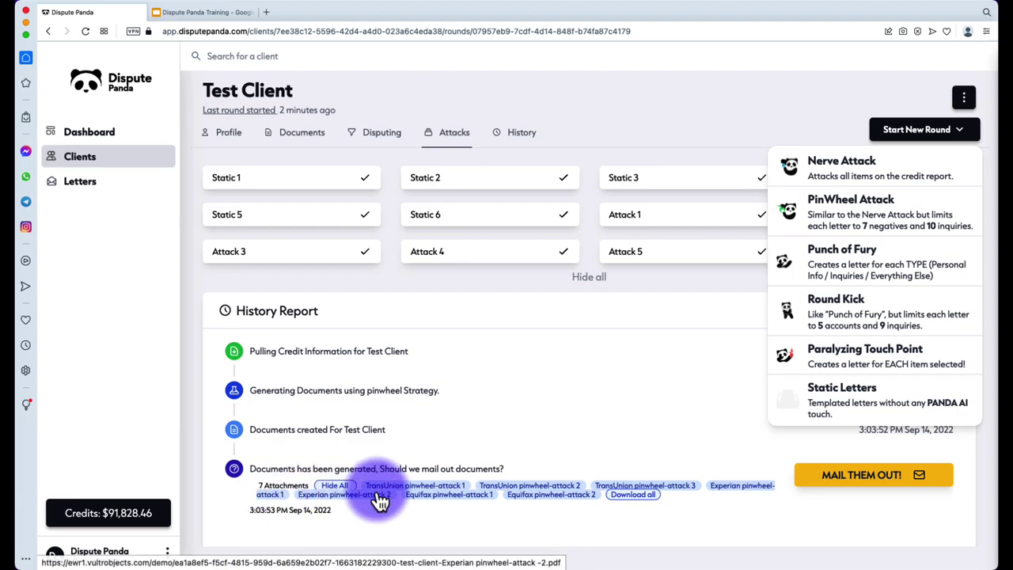
click(823, 491)
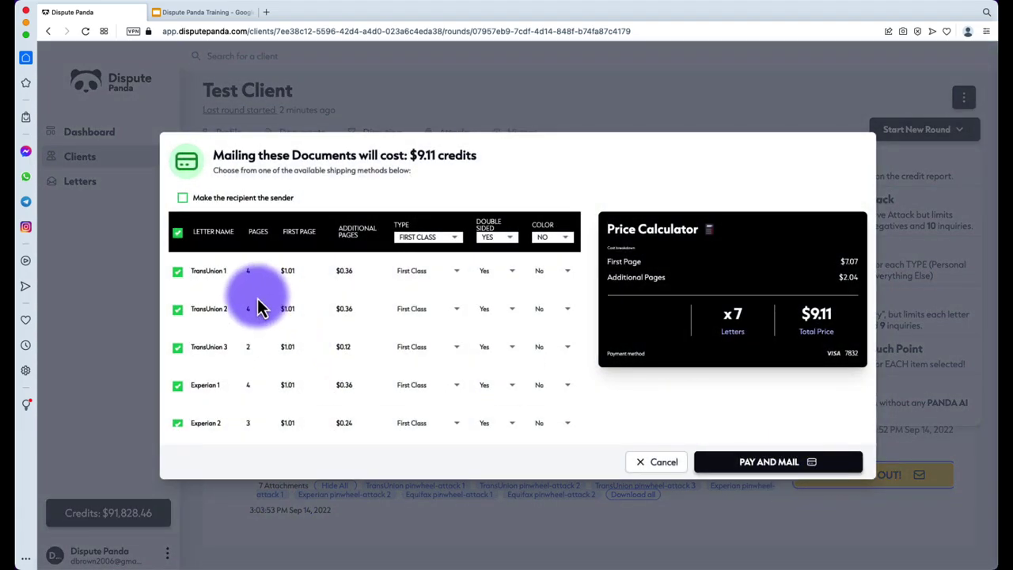
scroll(261, 308, down, 1)
scroll(261, 309, down, 1)
scroll(260, 306, up, 2)
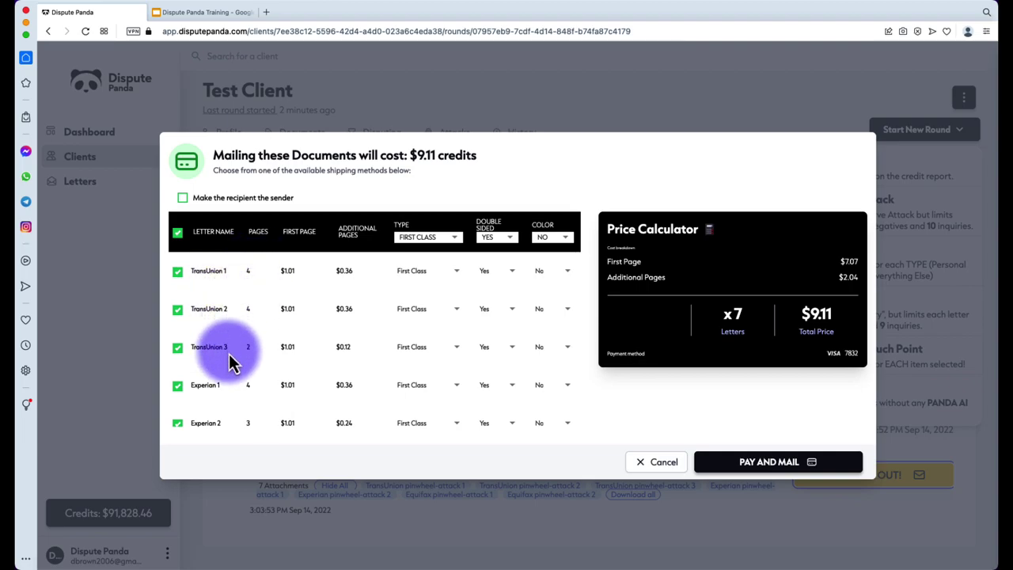
scroll(230, 360, down, 3)
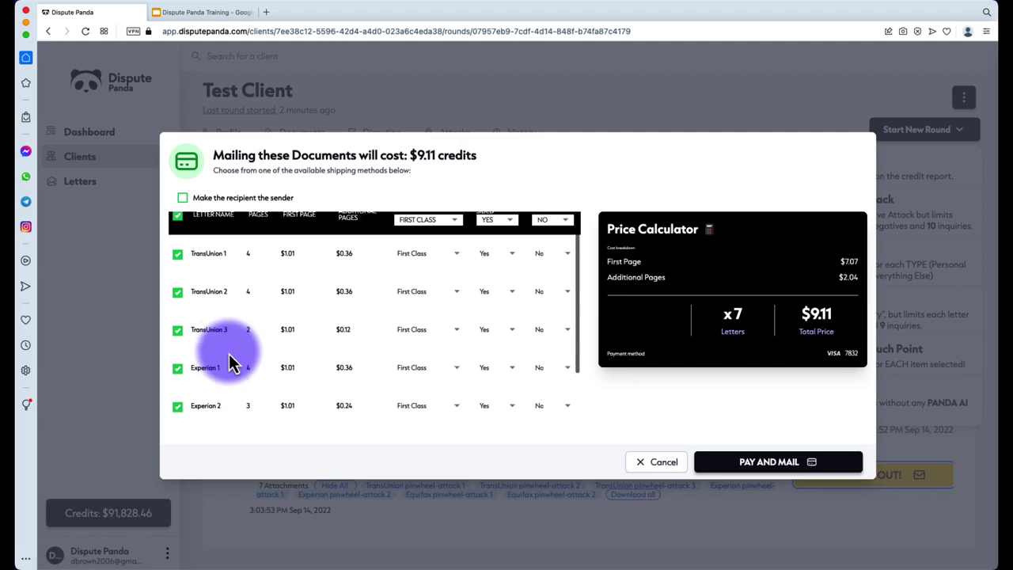
click(665, 465)
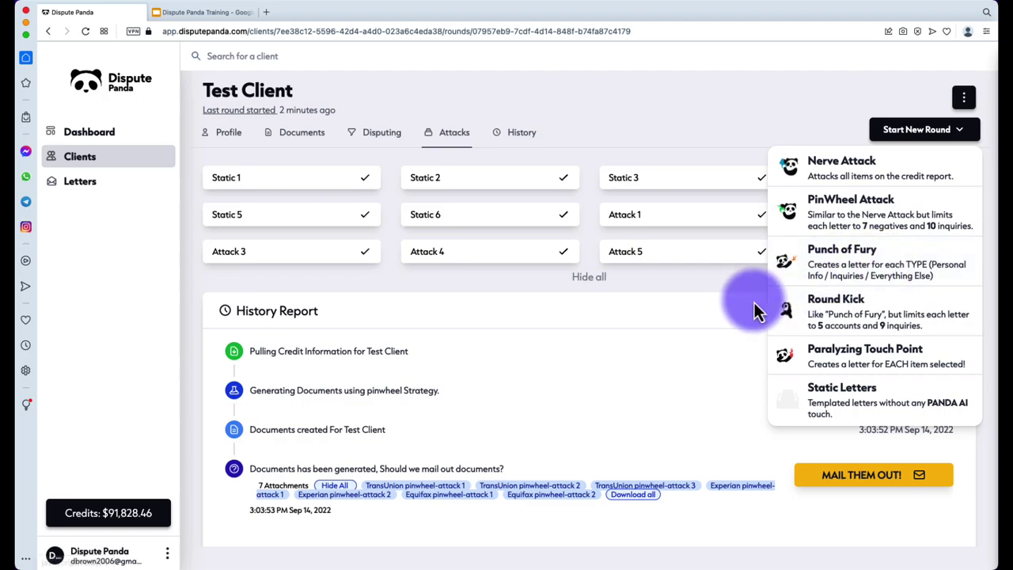
click(962, 133)
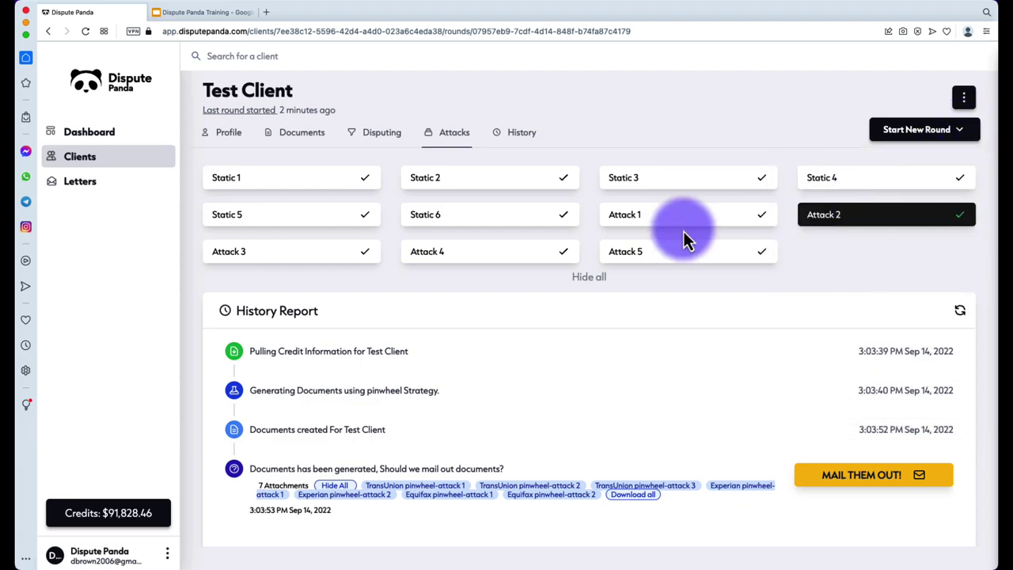
- Switch to Attack 3, review the $14.76 mailing quote for its letters, and cancel without paying
click(296, 253)
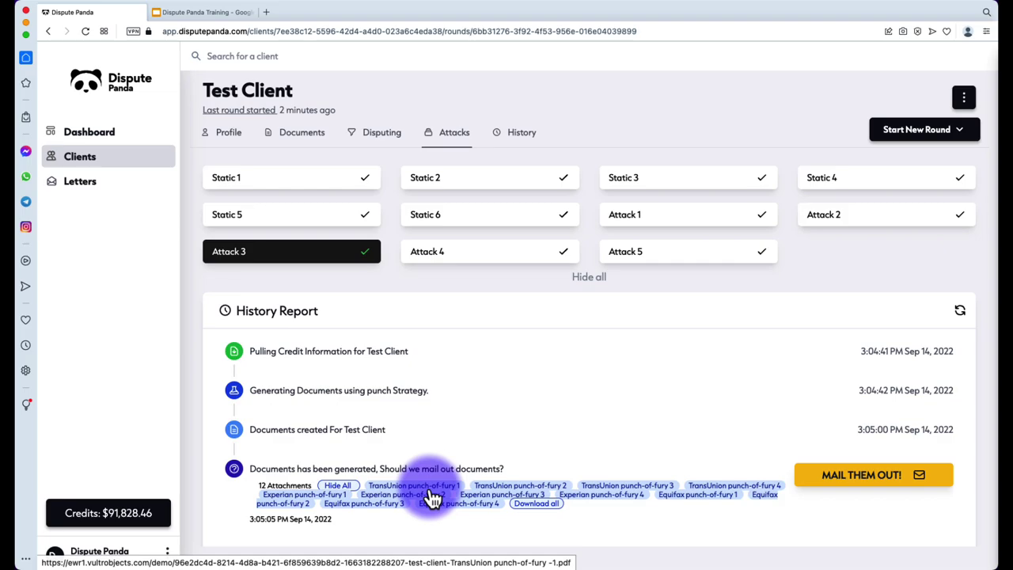
click(812, 479)
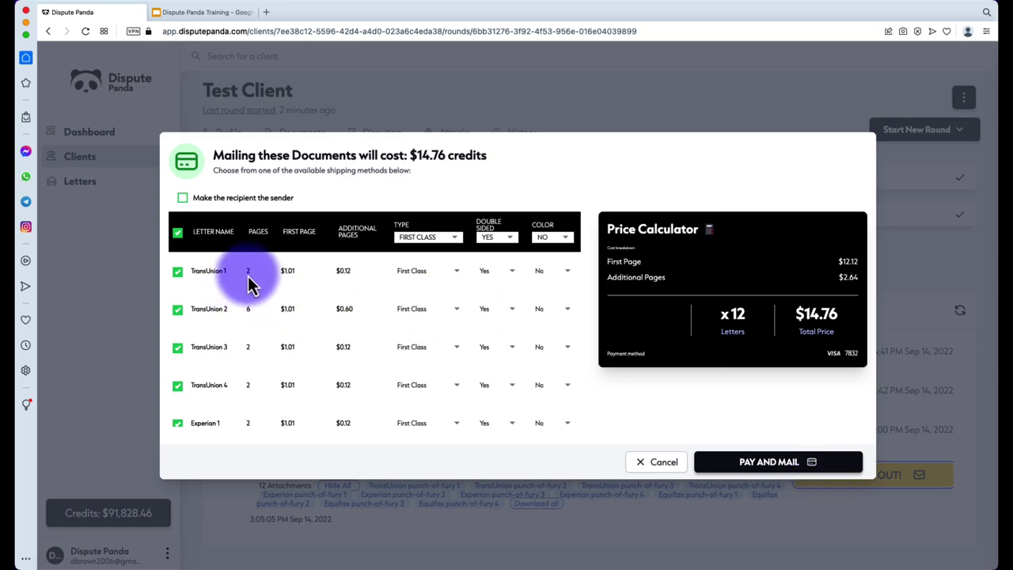
scroll(248, 349, down, 5)
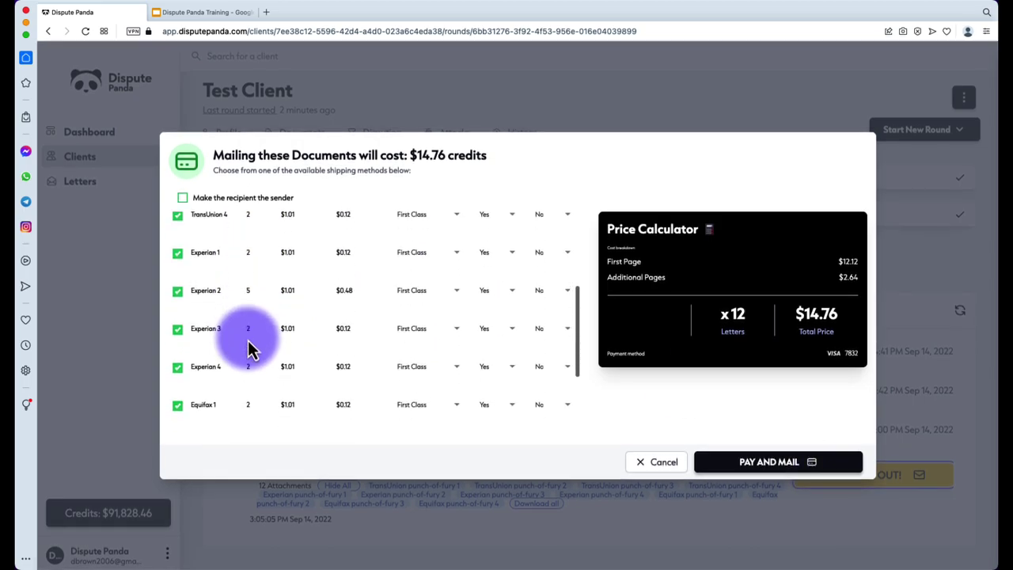
scroll(246, 351, down, 2)
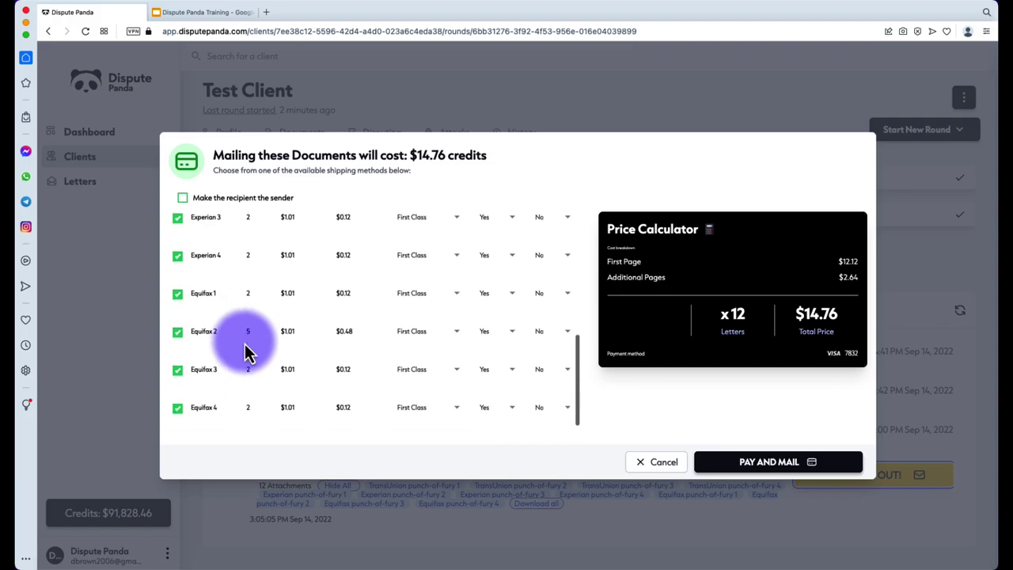
scroll(247, 352, up, 10)
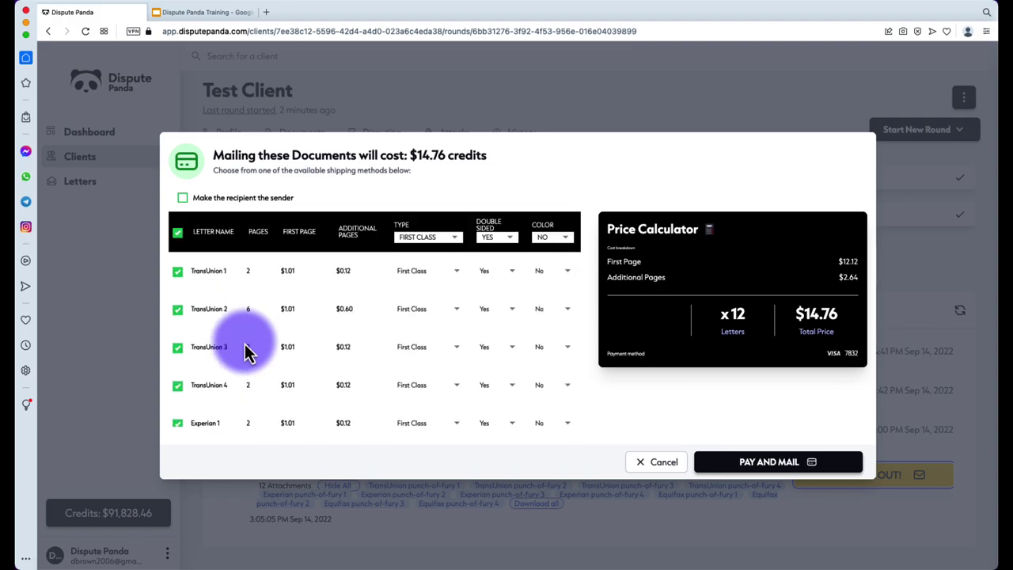
scroll(248, 351, down, 1)
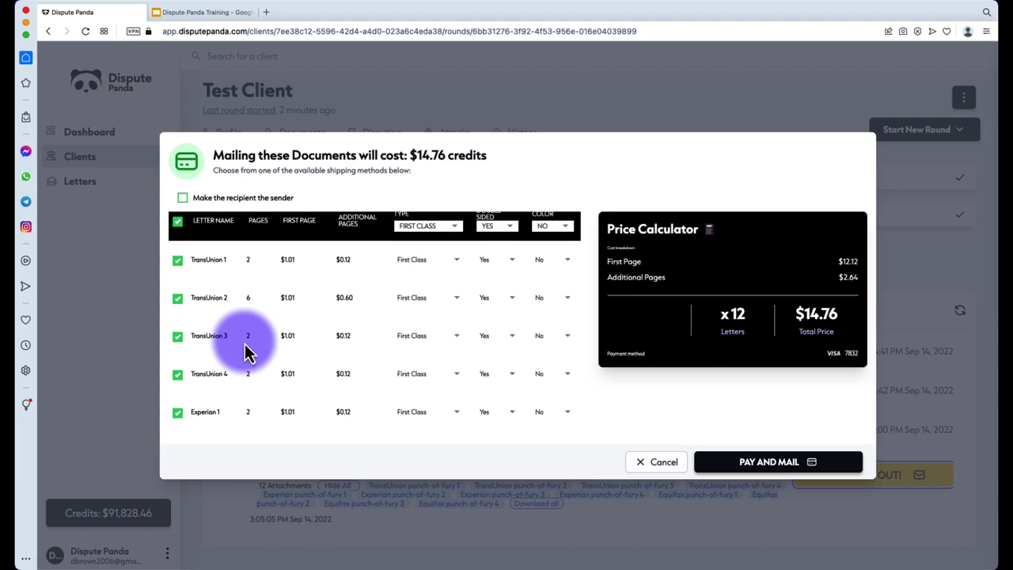
scroll(246, 351, down, 1)
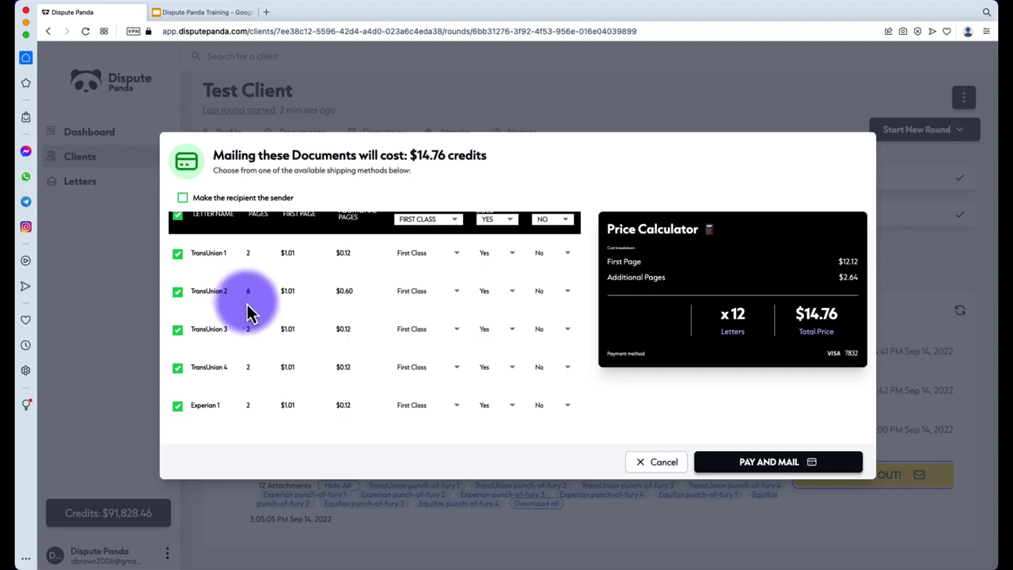
click(656, 467)
- View the TransUnion punch-of-fury 2 letter PDF in a new tab, then return to Dispute Panda
click(516, 486)
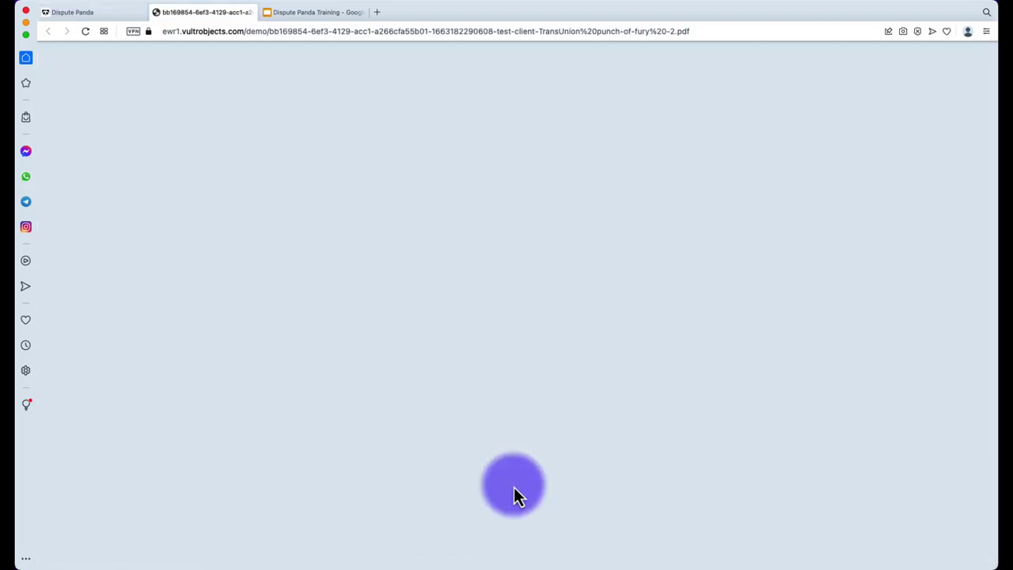
scroll(555, 246, down, 18)
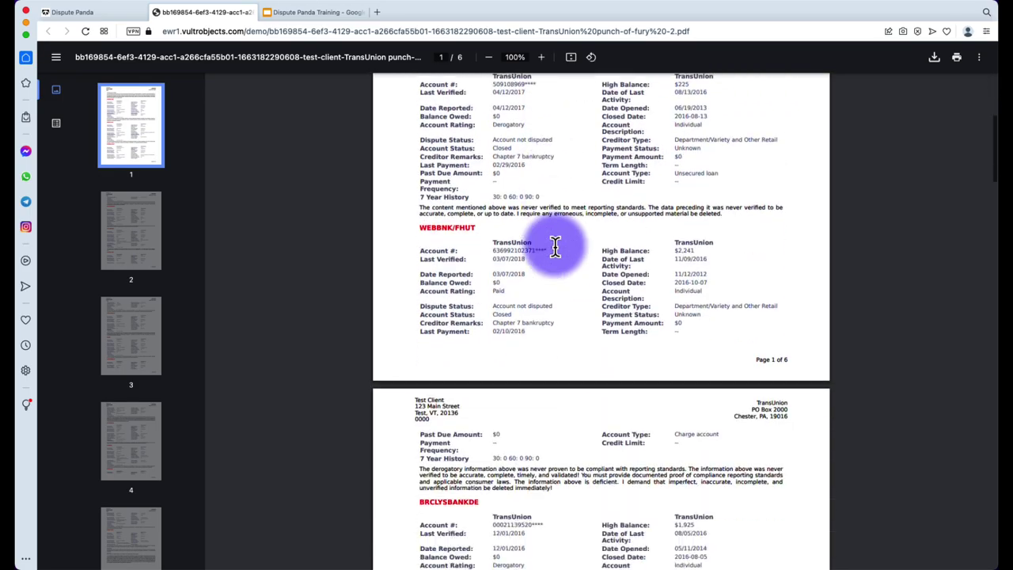
scroll(555, 246, down, 8)
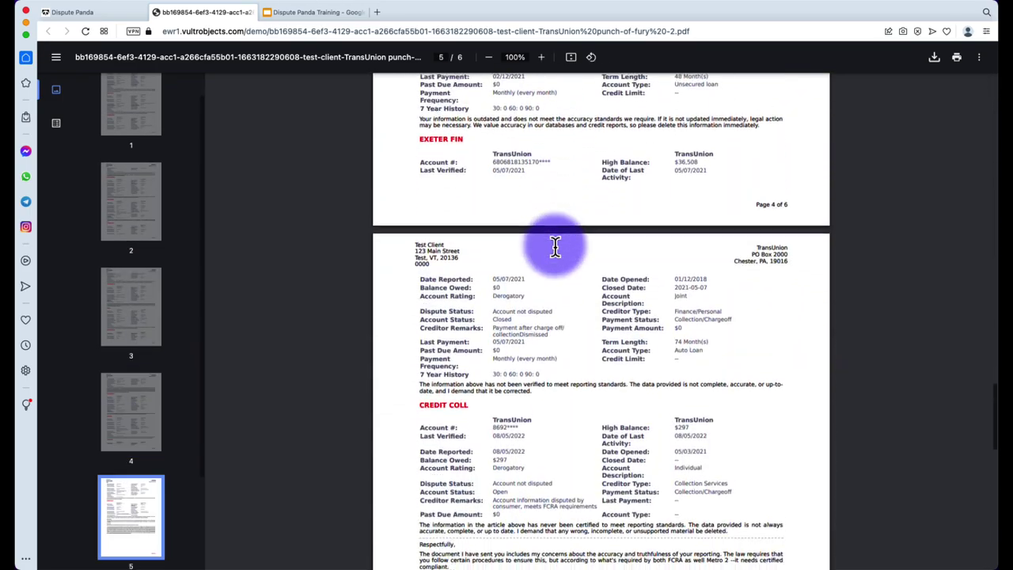
click(101, 14)
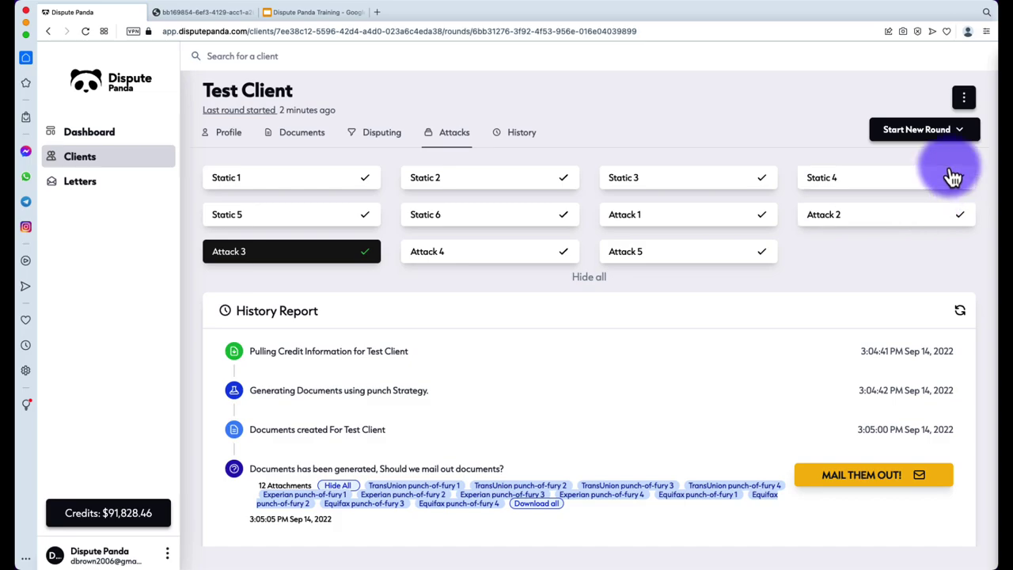
- Browse the new-round attack types, preview Punch of Fury, and go back to the full list
click(903, 133)
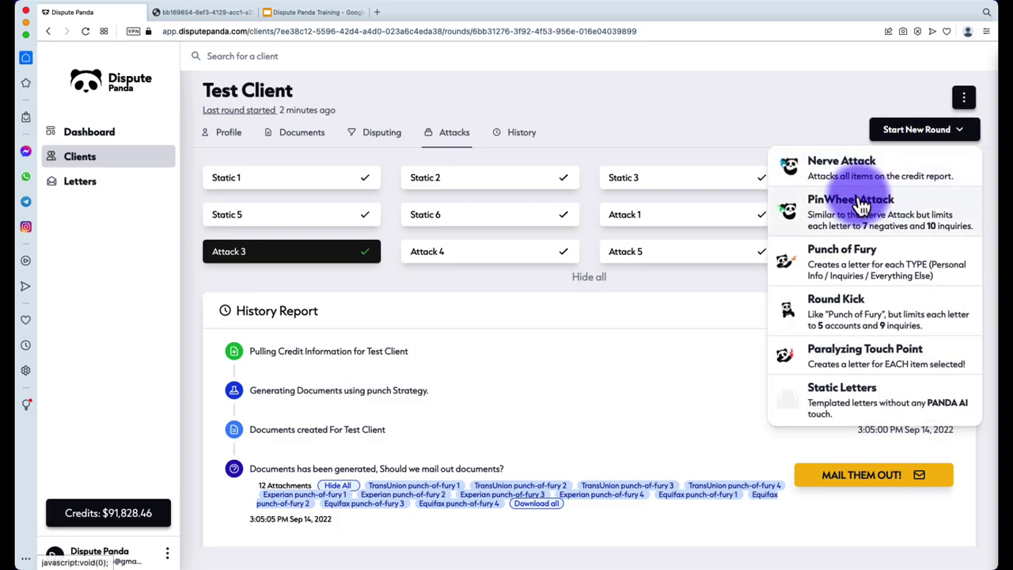
click(831, 258)
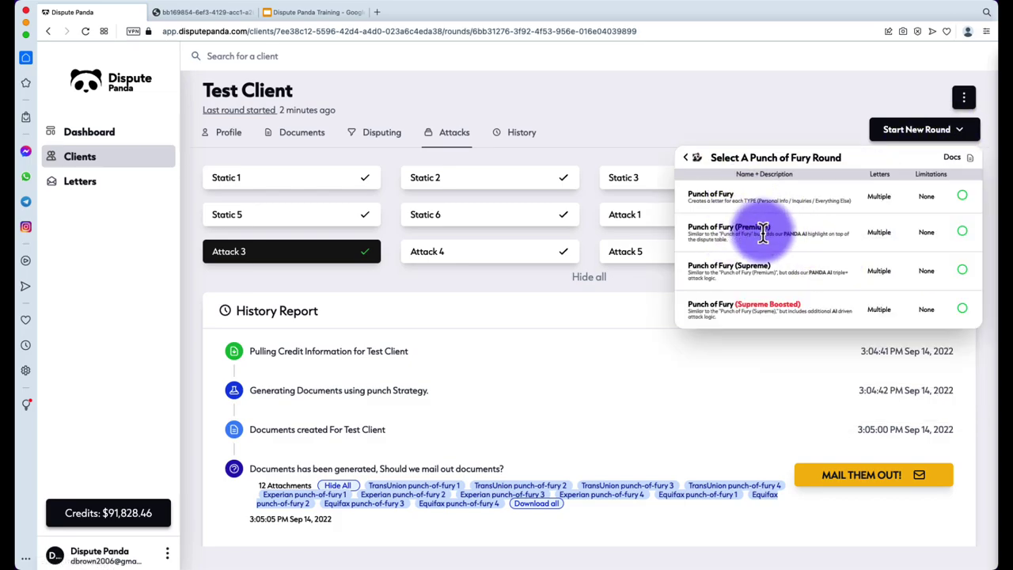
click(688, 158)
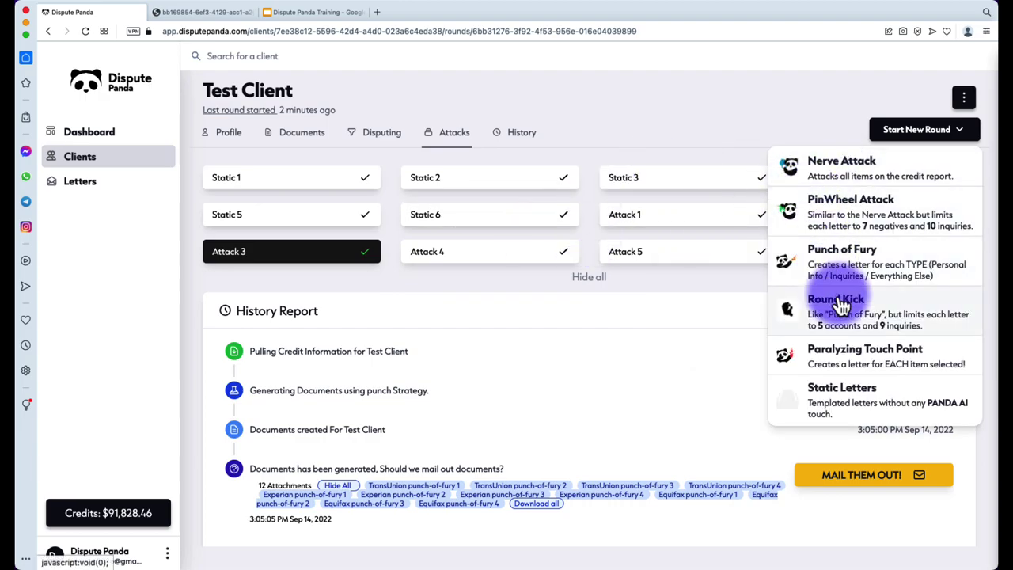
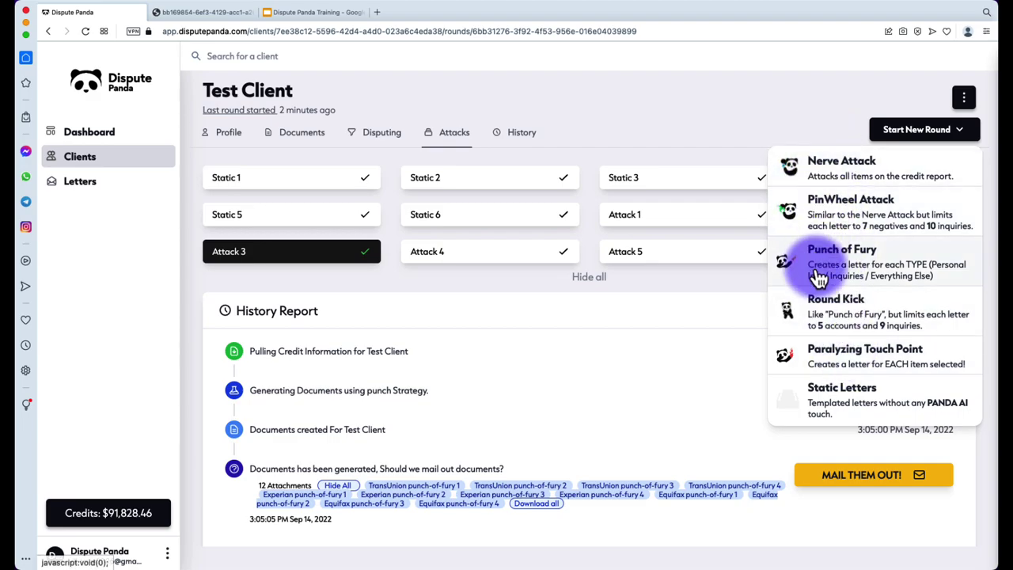
- Show the Attack 4 round's 16 letters and preview the $18.68 mailing cost without paying
click(516, 261)
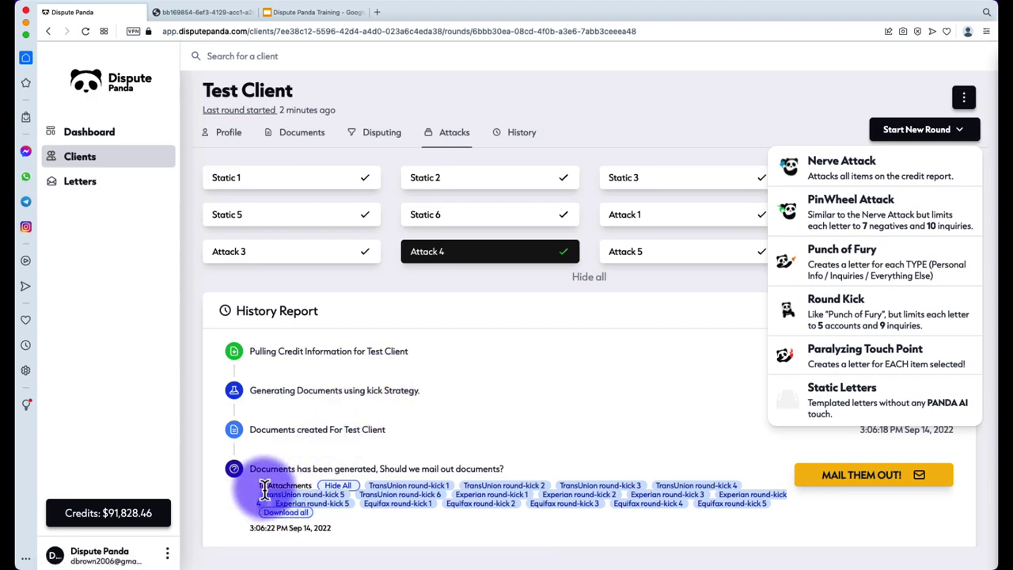
click(827, 478)
scroll(245, 331, down, 5)
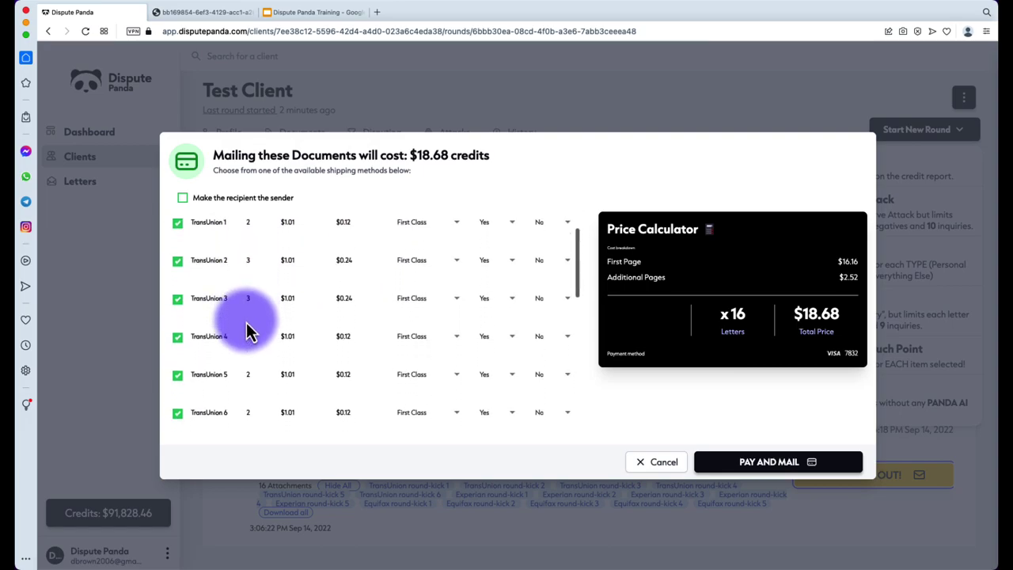
scroll(248, 331, up, 5)
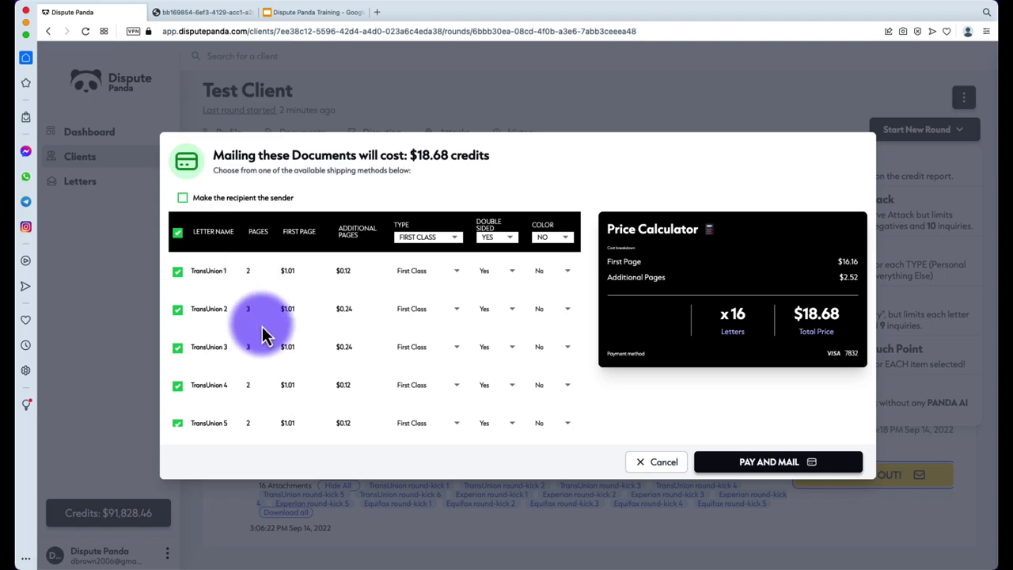
click(657, 463)
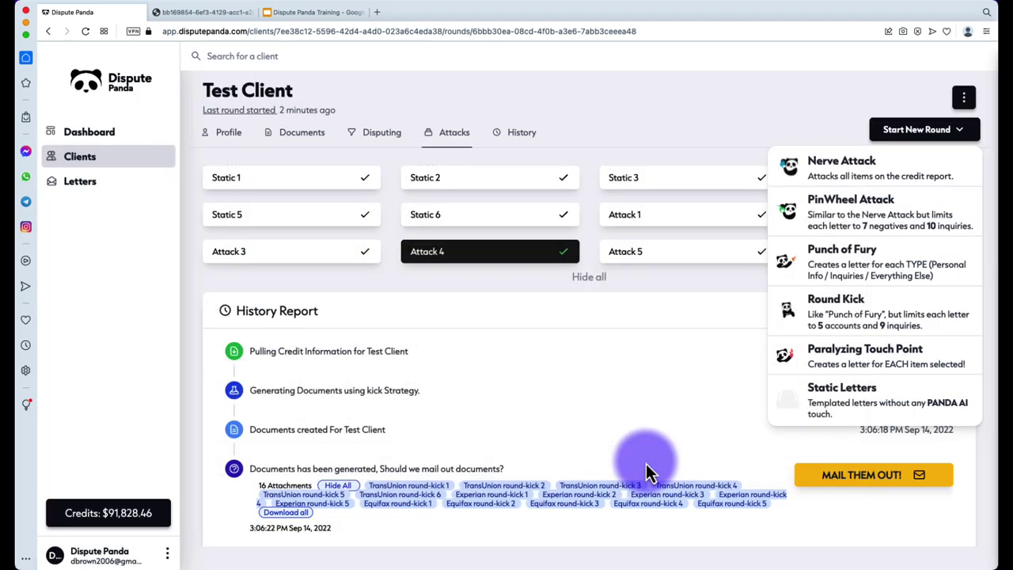
- Open the TransUnion round-kick 2 letter PDF, read through it, then return to Dispute Panda
click(496, 488)
scroll(460, 240, down, 20)
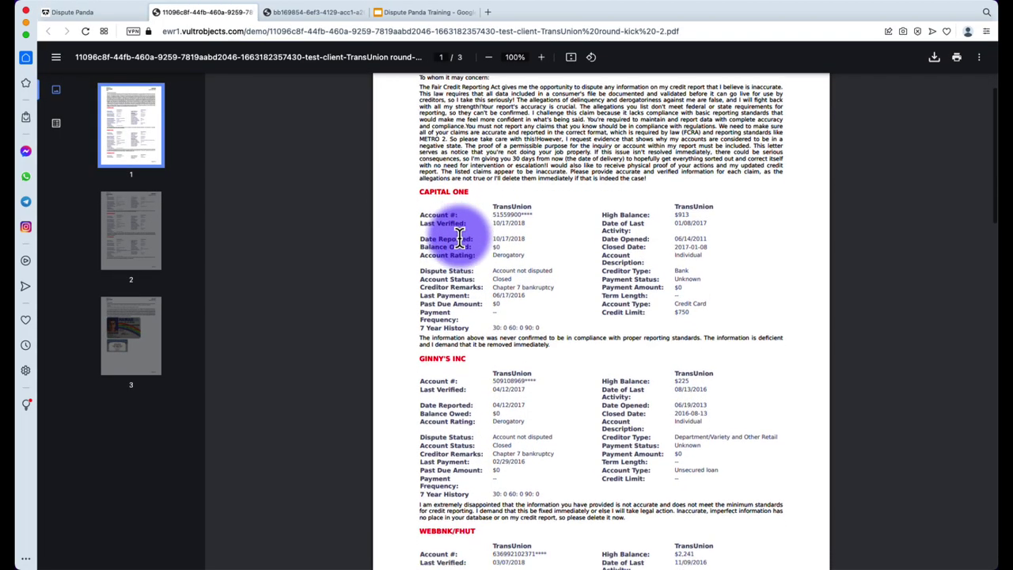
scroll(460, 239, up, 15)
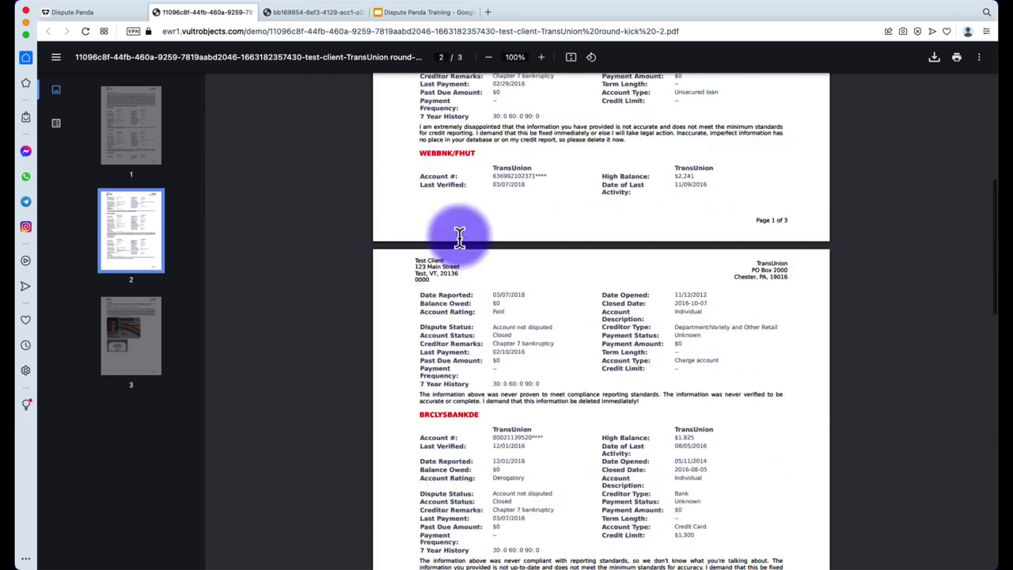
scroll(456, 232, down, 5)
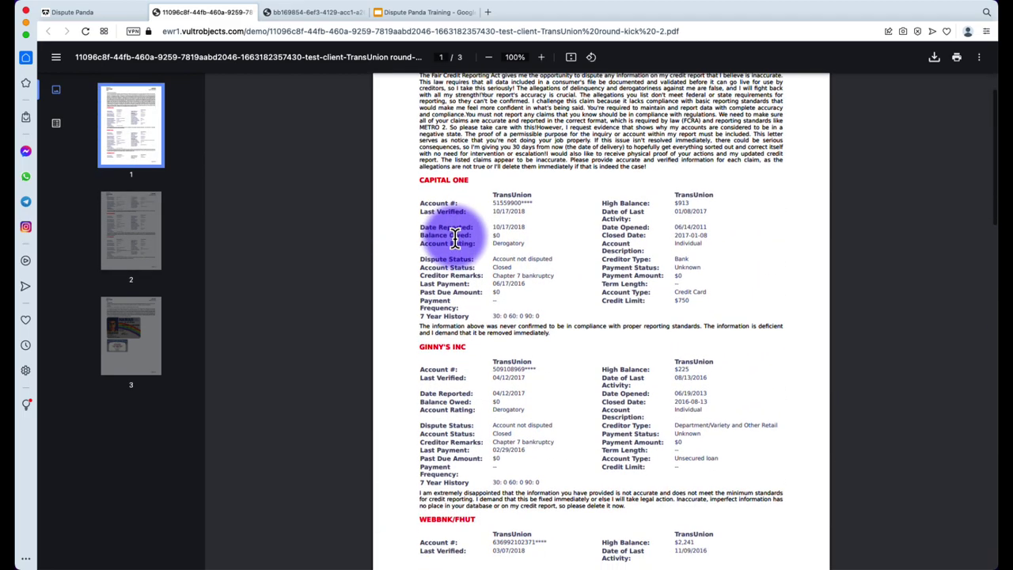
scroll(456, 238, up, 4)
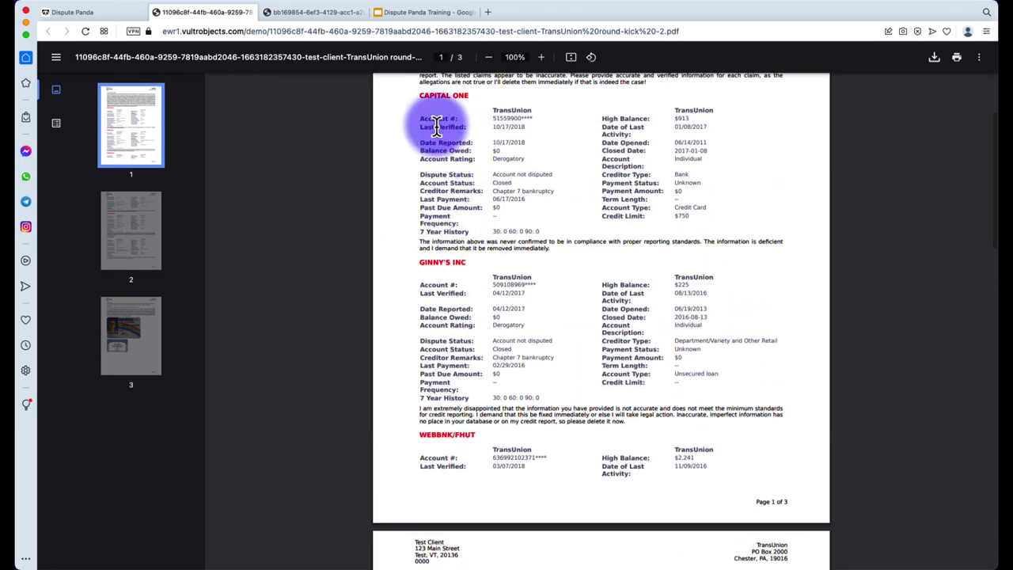
scroll(431, 261, down, 3)
scroll(435, 263, down, 9)
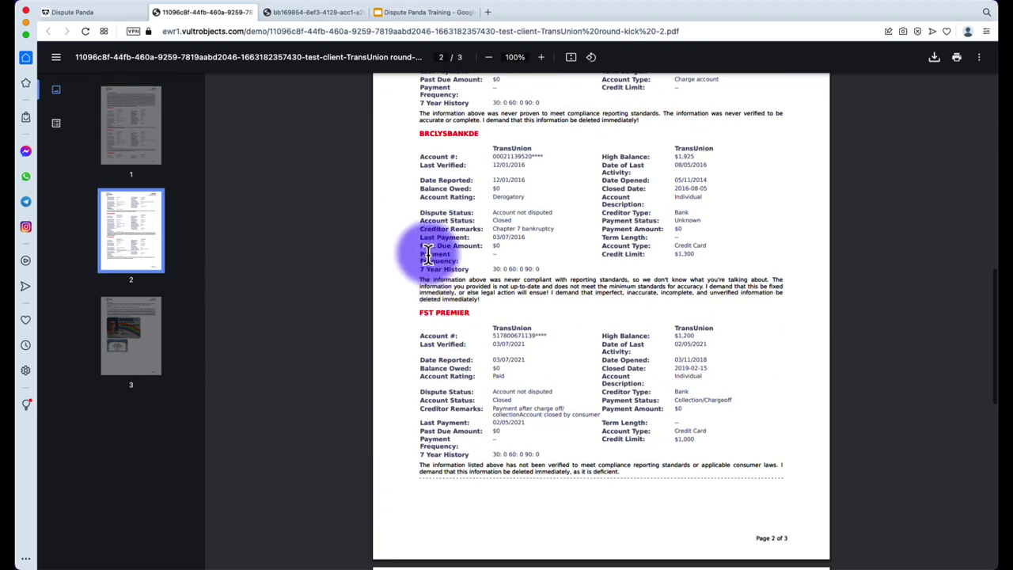
scroll(428, 269, up, 2)
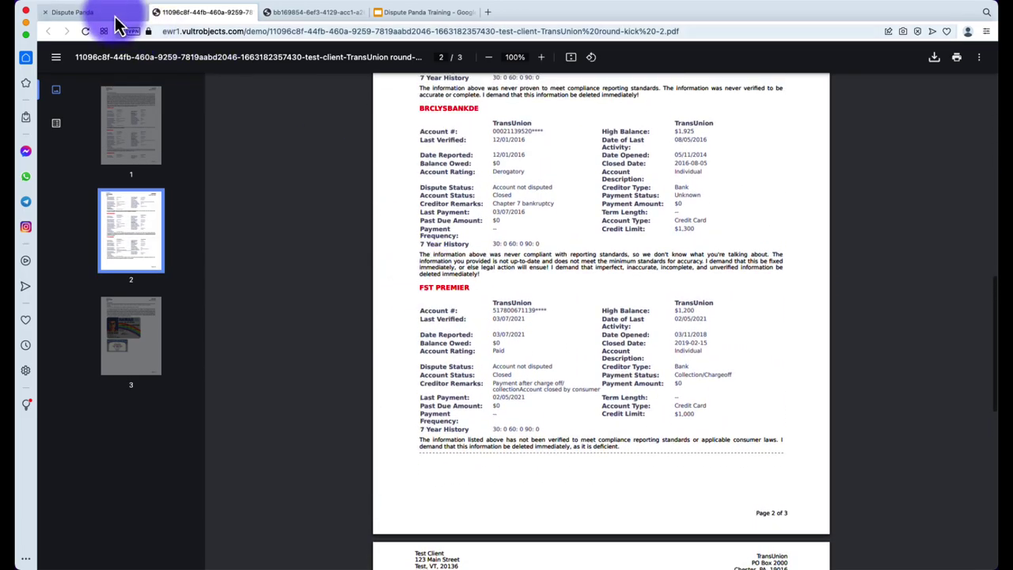
click(111, 12)
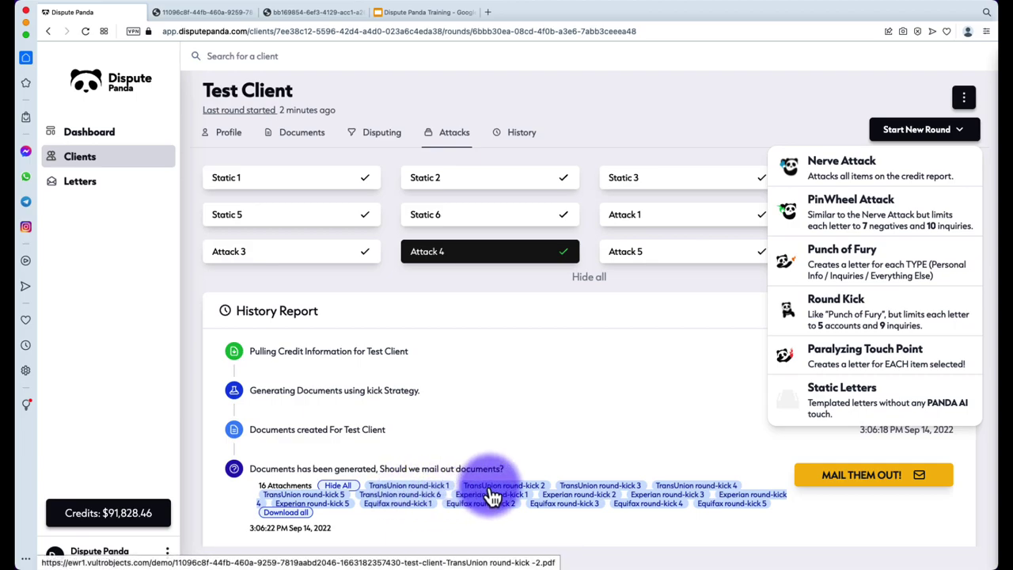
- Show the Attack 5 round and scroll to its 48 paralyzing-touch-point attachment links
click(682, 265)
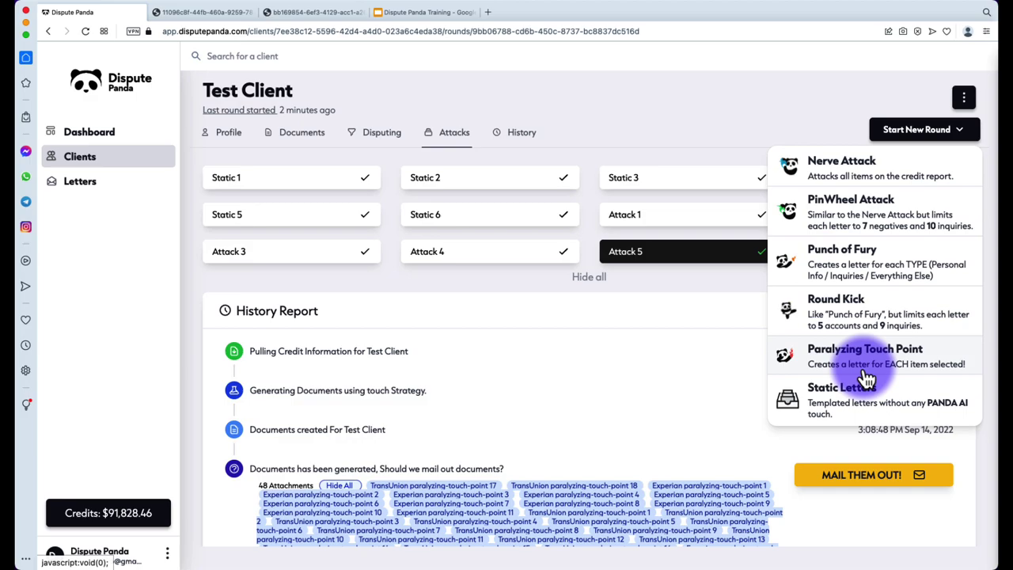
scroll(527, 400, down, 3)
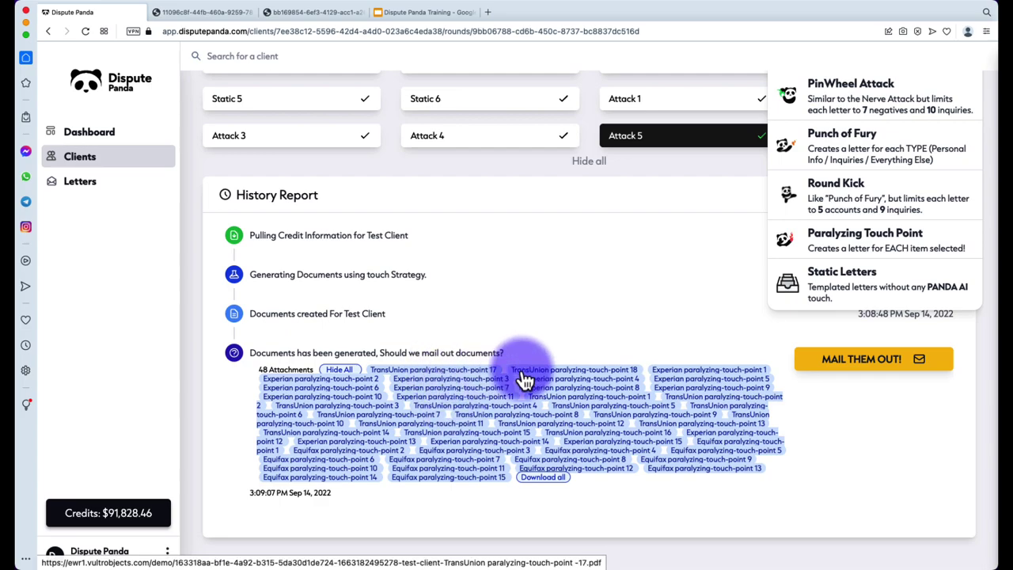
- Open the Experian paralyzing-touch-point 4 letter, skim it, and return to Dispute Panda
click(564, 382)
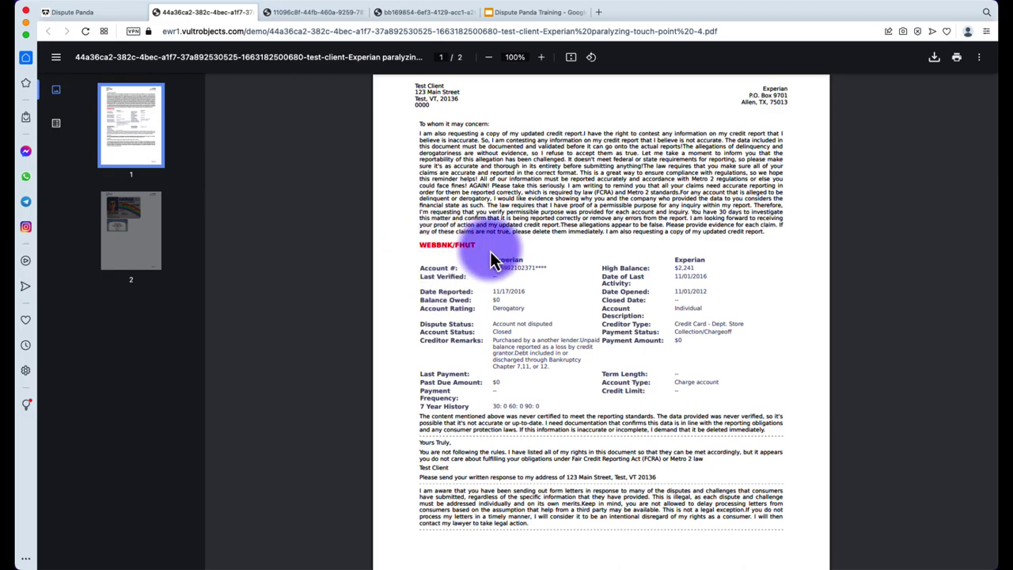
scroll(475, 384, down, 1)
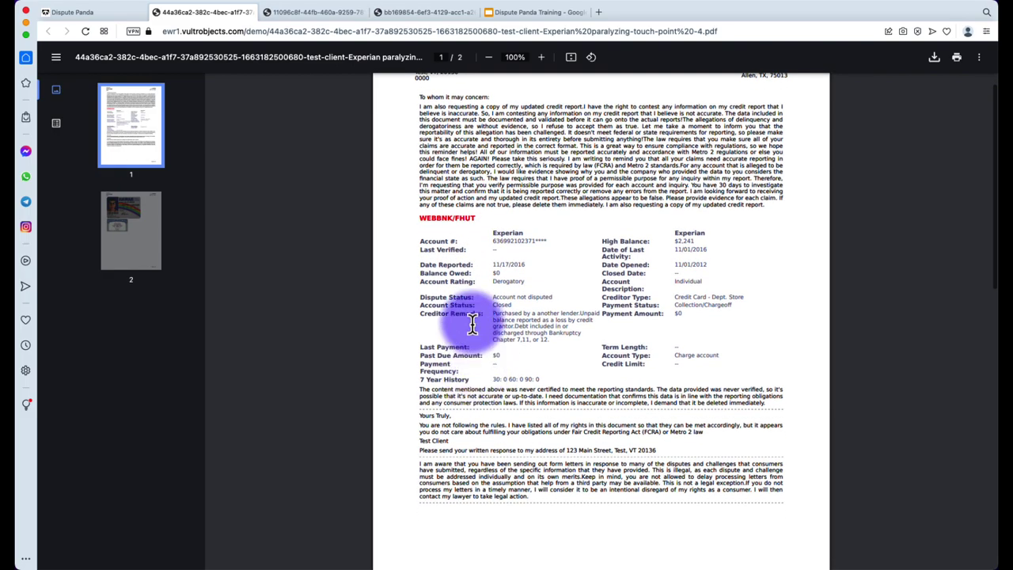
scroll(471, 324, up, 1)
click(89, 15)
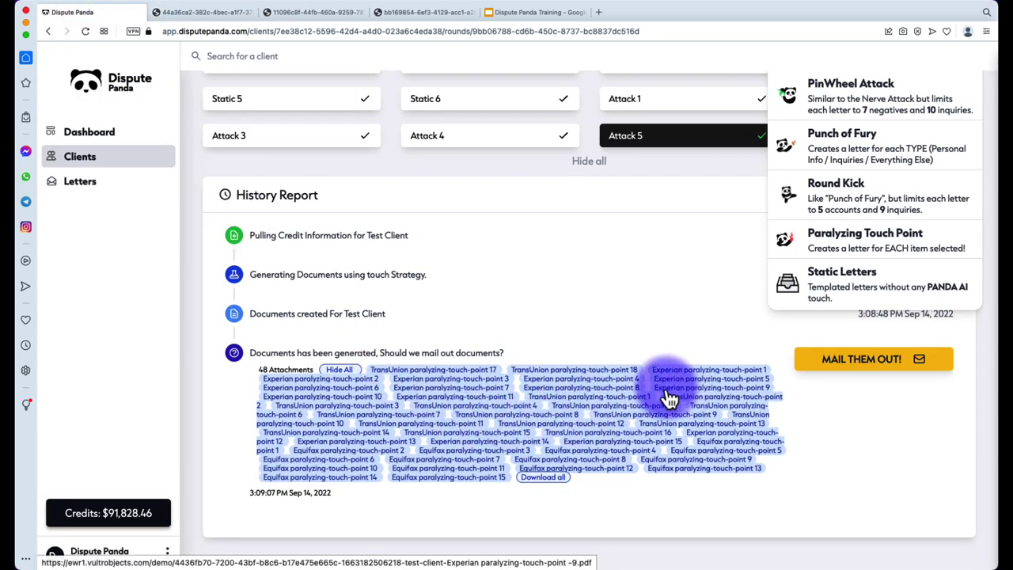
- Open the TransUnion touch-point 4 letter and compare it with the Experian touch-point 4 letter
click(440, 416)
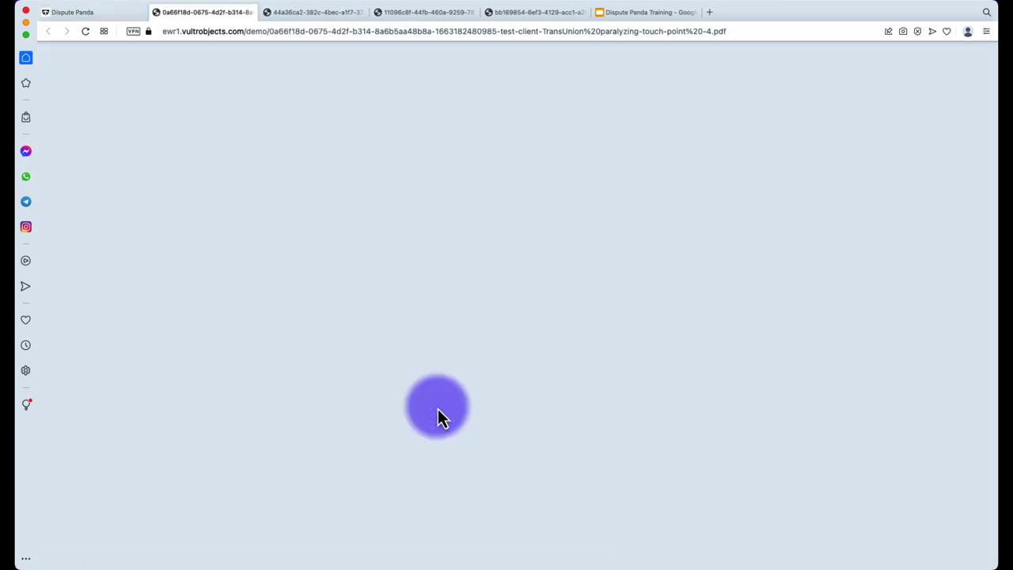
click(283, 15)
click(238, 16)
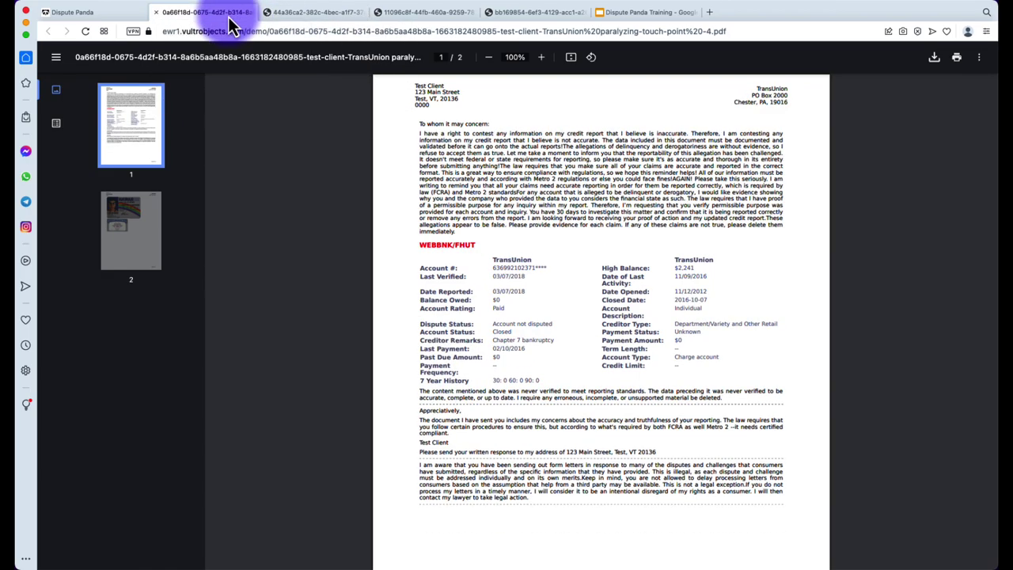
click(303, 17)
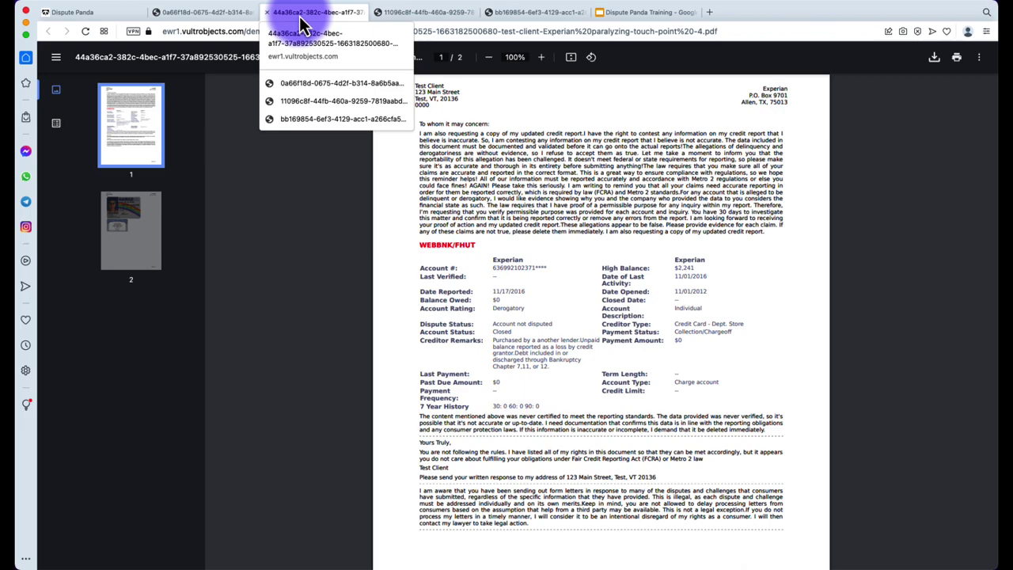
- Open the Experian paralyzing-touch-point 7 letter in its own tab, then return to Dispute Panda
click(84, 13)
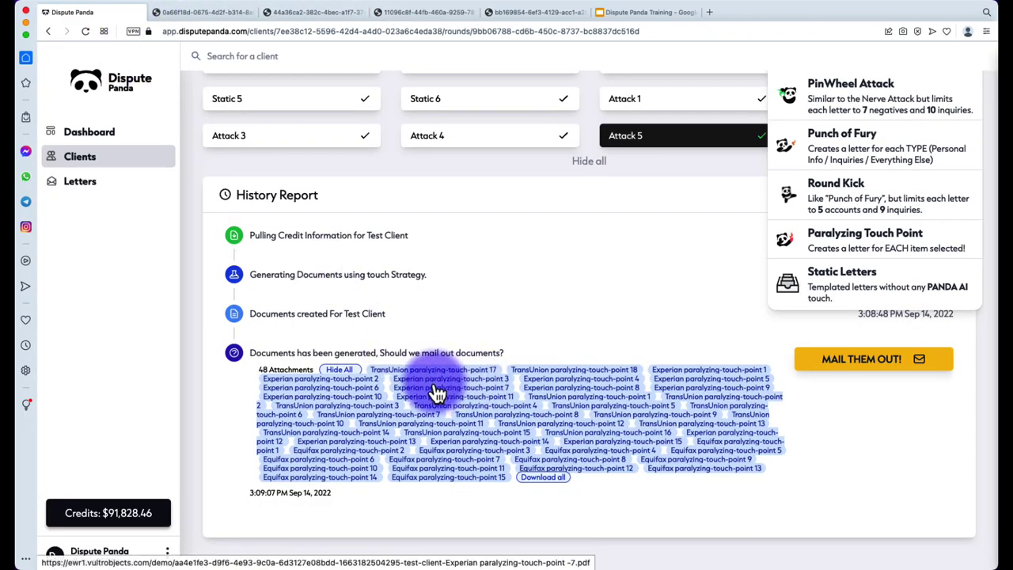
click(497, 389)
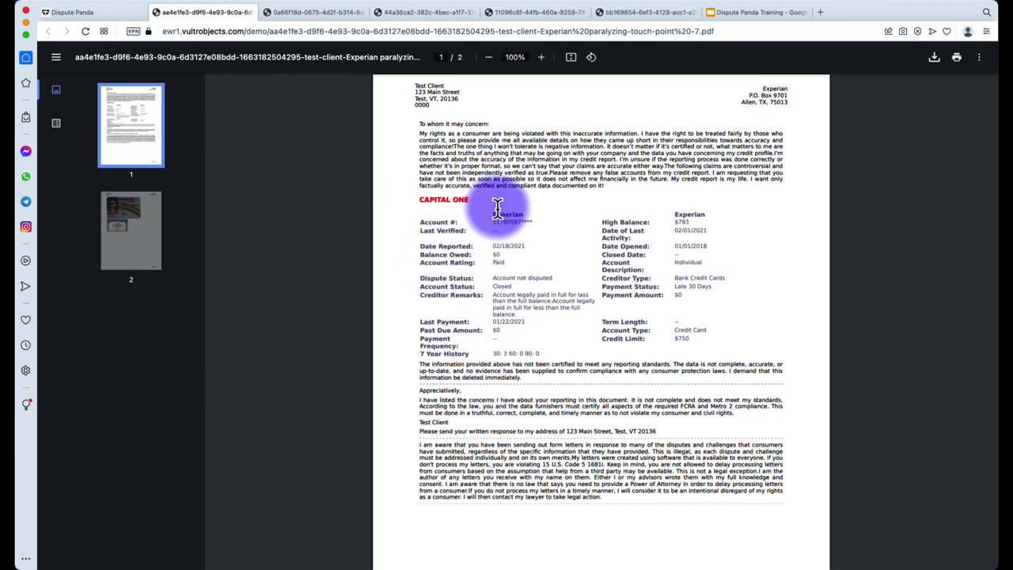
click(77, 14)
- Preview the $53.88 mailing cost for all 48 letters, then cancel without paying
click(836, 380)
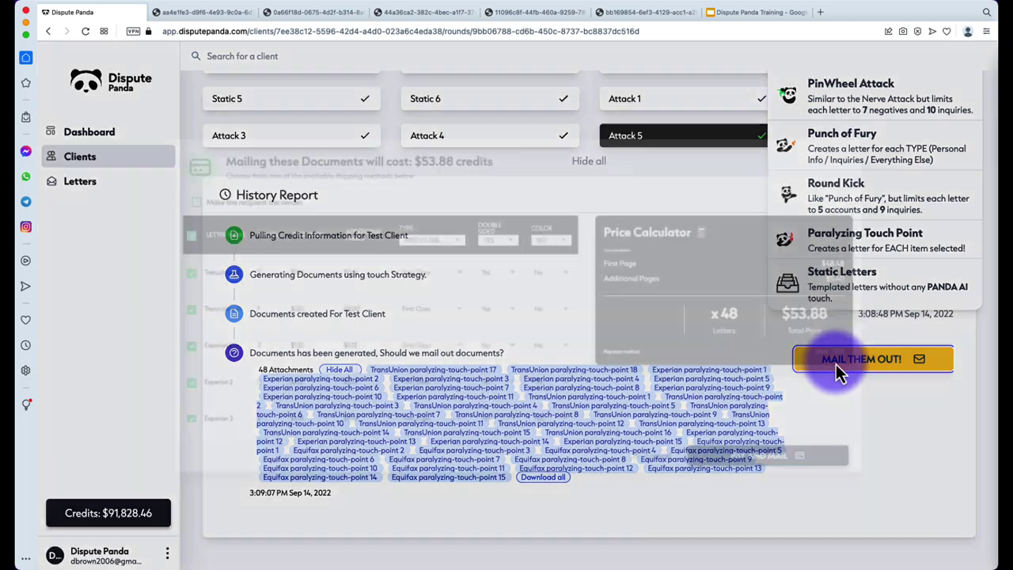
scroll(249, 387, down, 15)
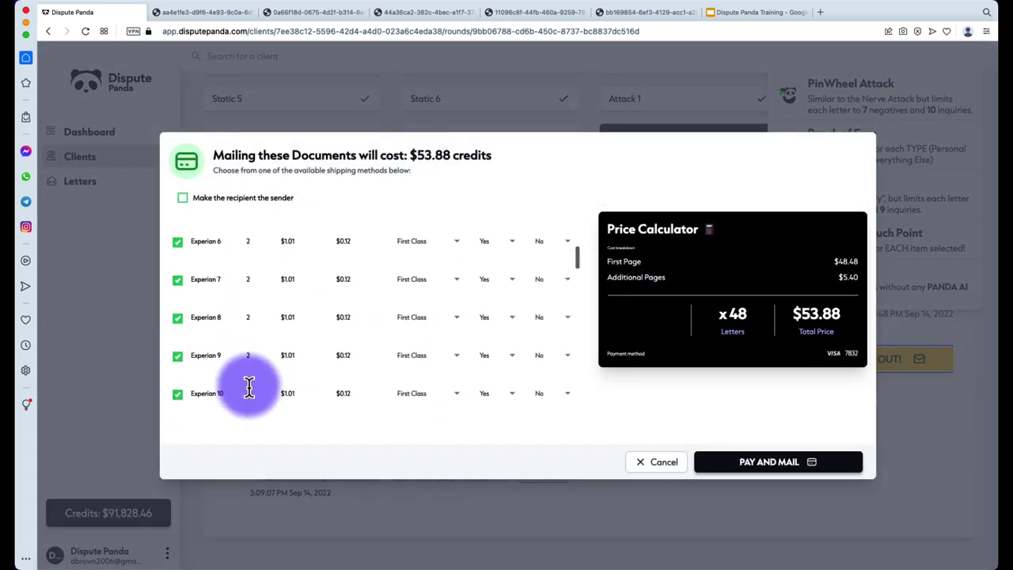
scroll(249, 396, up, 5)
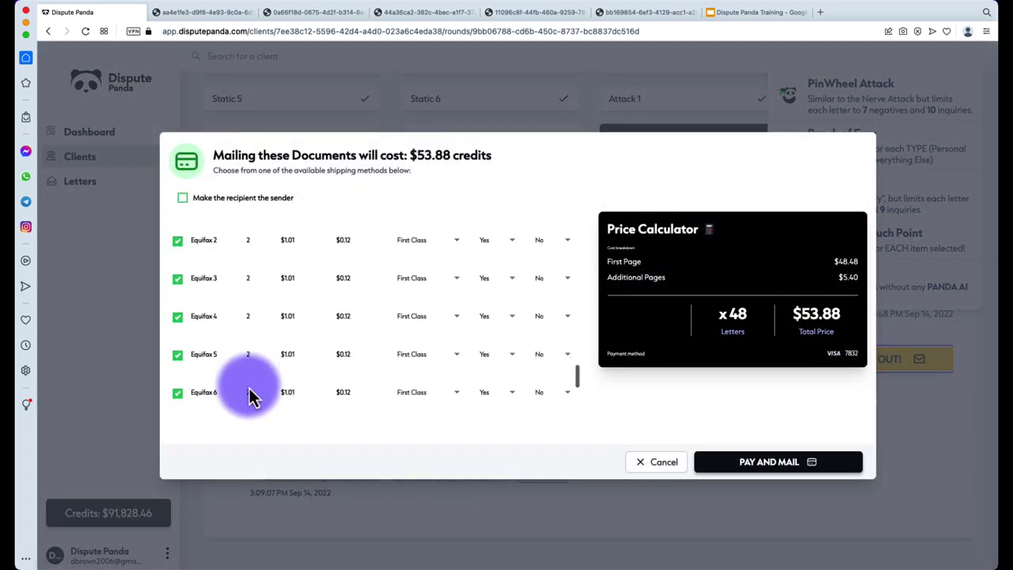
click(657, 464)
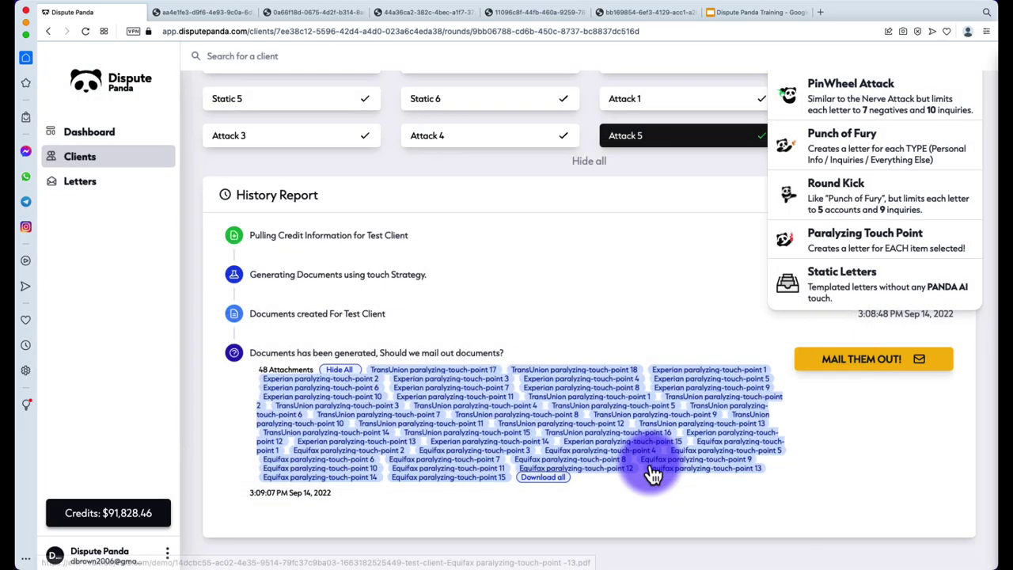
scroll(801, 261, up, 3)
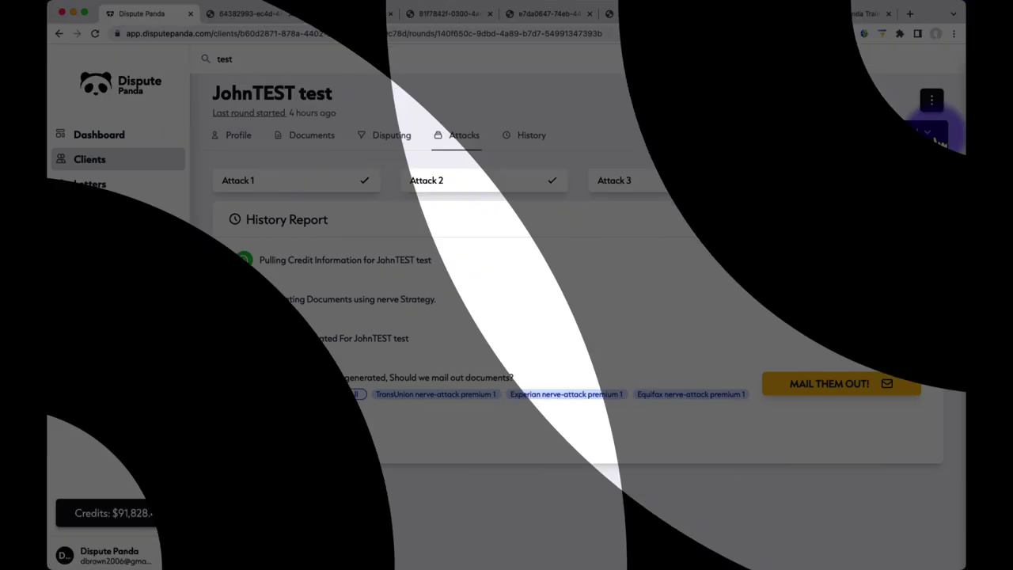
- Show the Start New Round attack types, from Nerve Attack to Static Letters
click(938, 145)
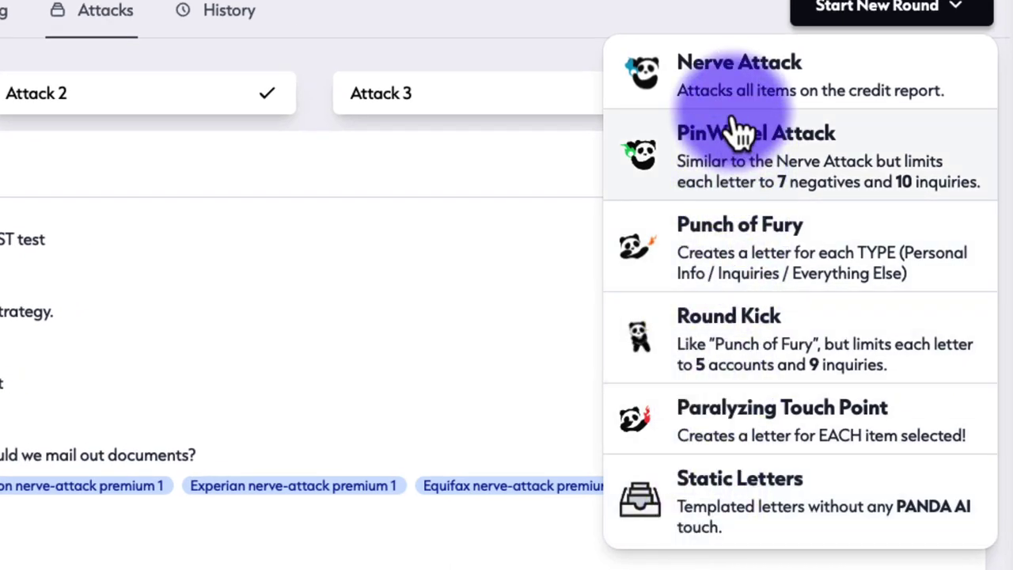
- List the Nerve Attack variants: standard, Premium, Supreme and Supreme Boosted
click(736, 93)
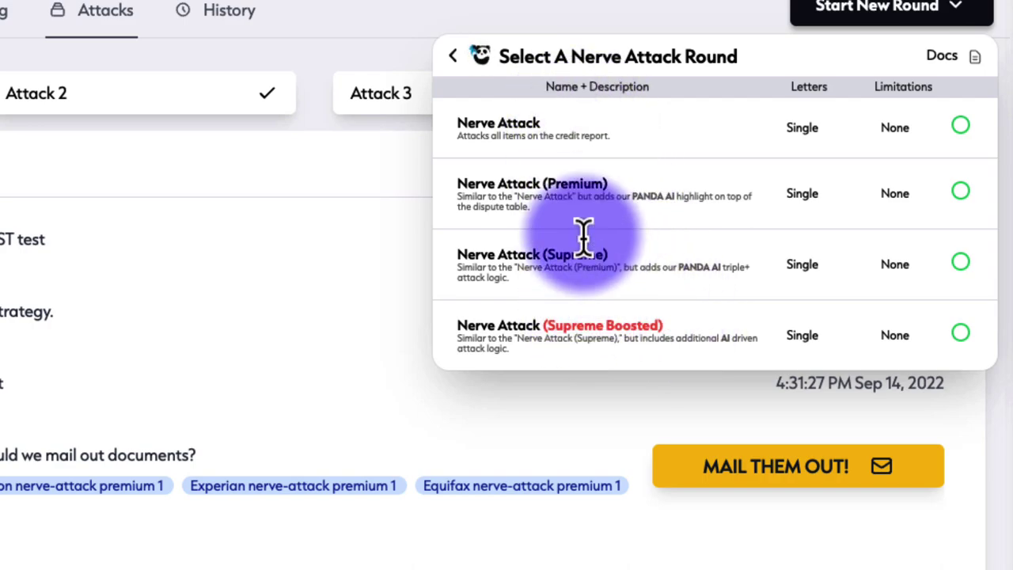
click(458, 62)
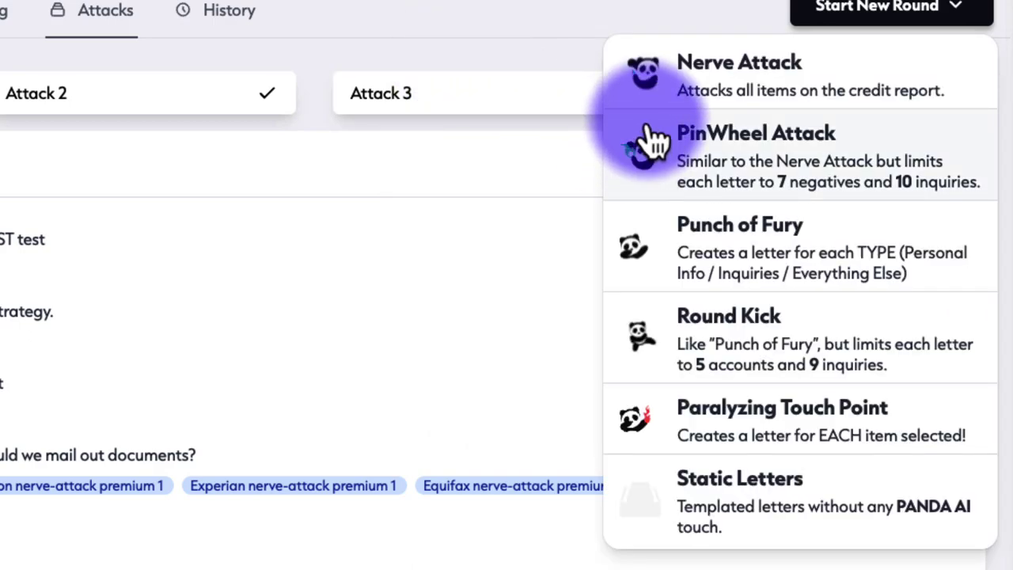
click(701, 104)
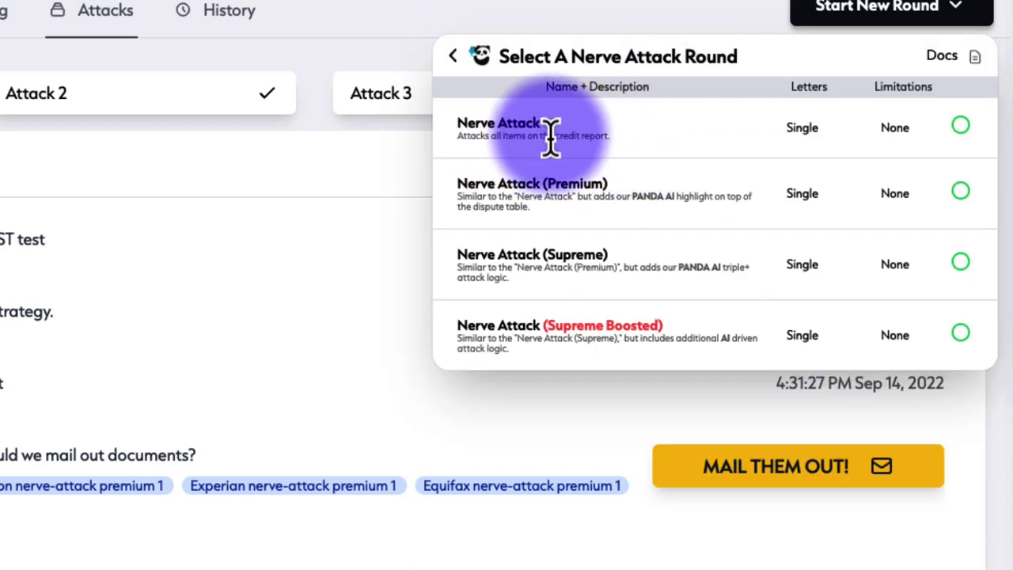
click(454, 59)
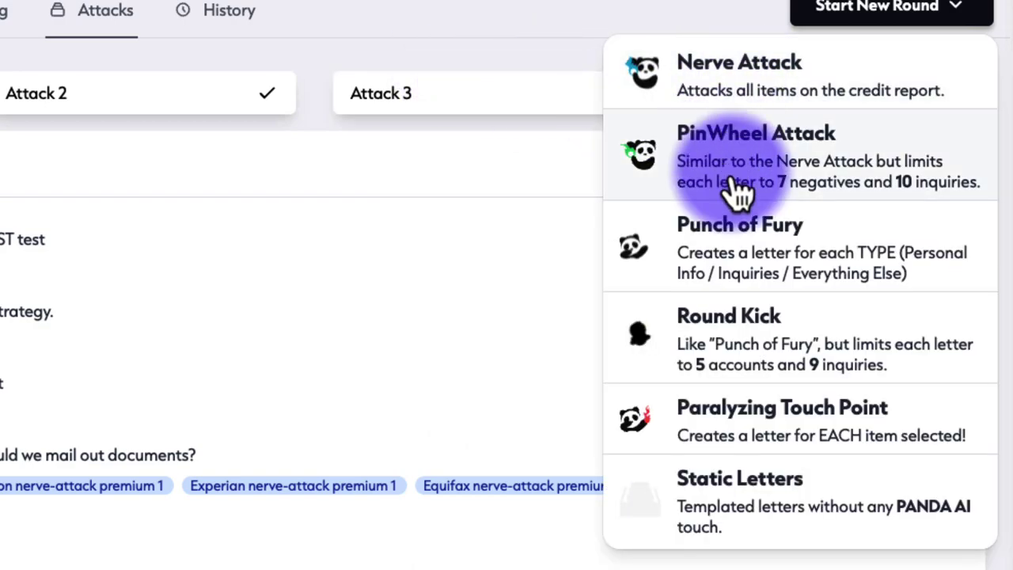
click(752, 88)
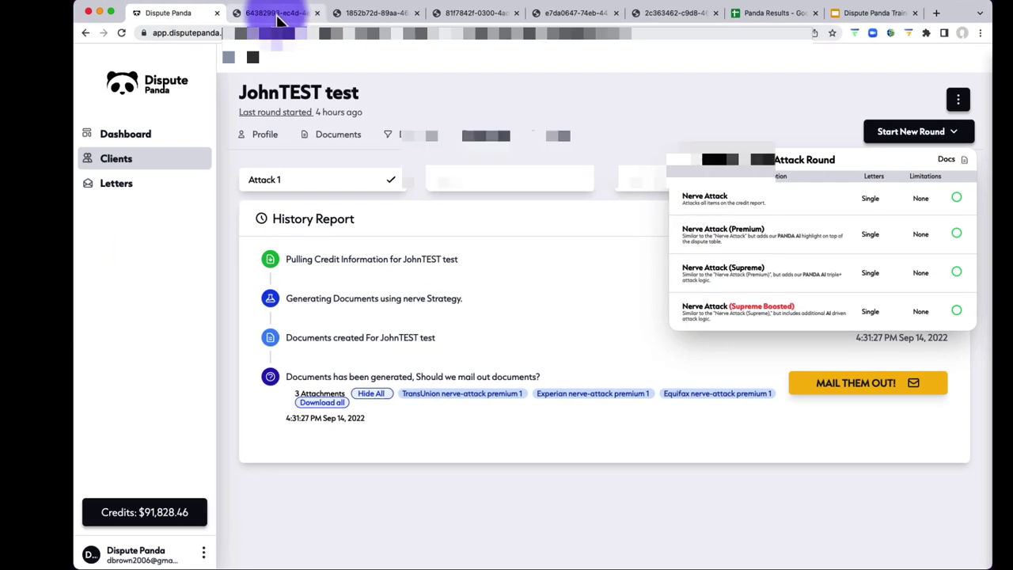
- View the four-page TransUnion letter challenging Capital One accounts in the next tab
click(277, 13)
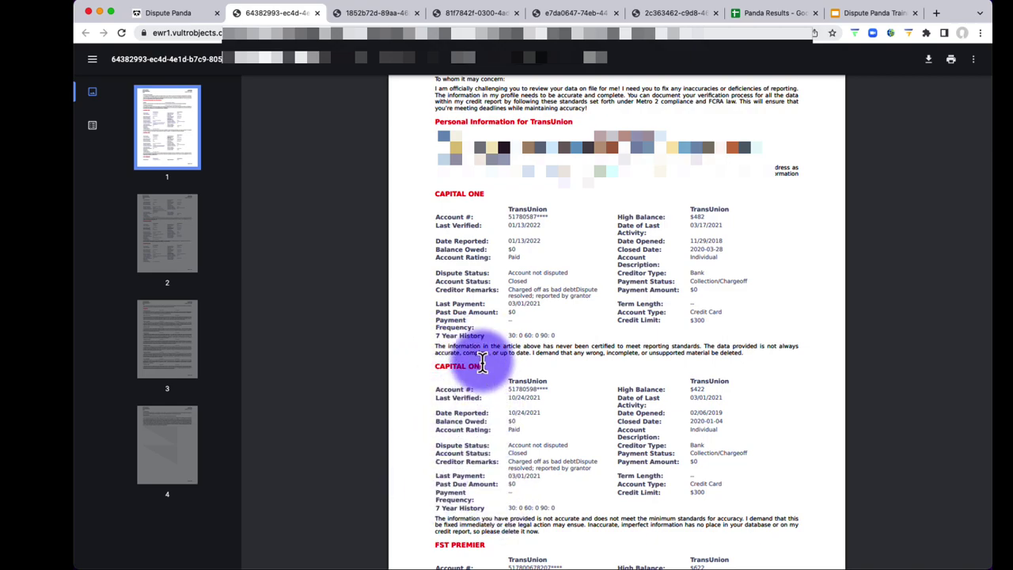
- View the TransUnion letter disputing the SYNCB/CHEV D and TD Bank N.A. accounts
click(366, 14)
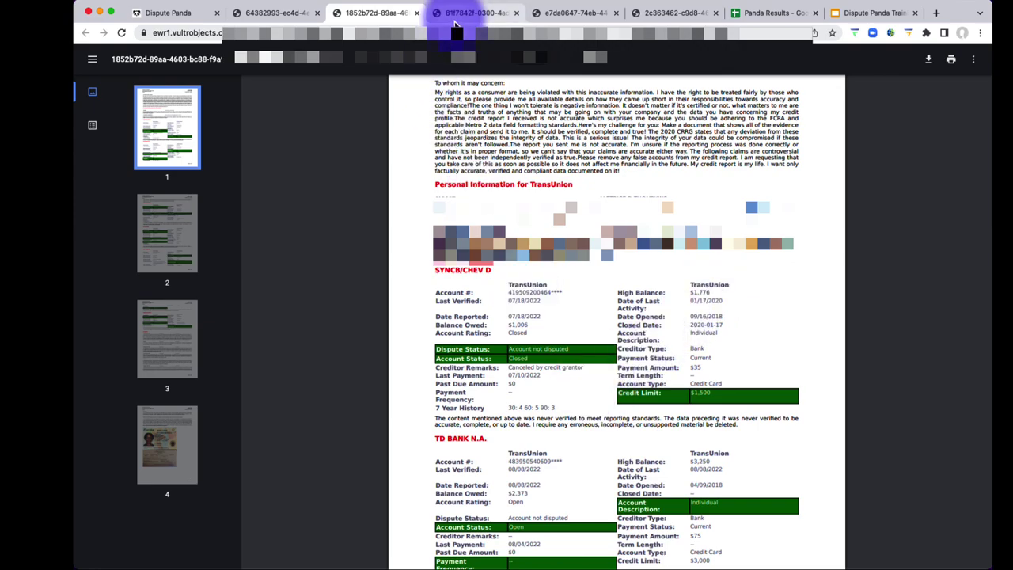
- View the third TransUnion letter listing challenged accounts and nine inquiries with Metro 2 codes
click(459, 13)
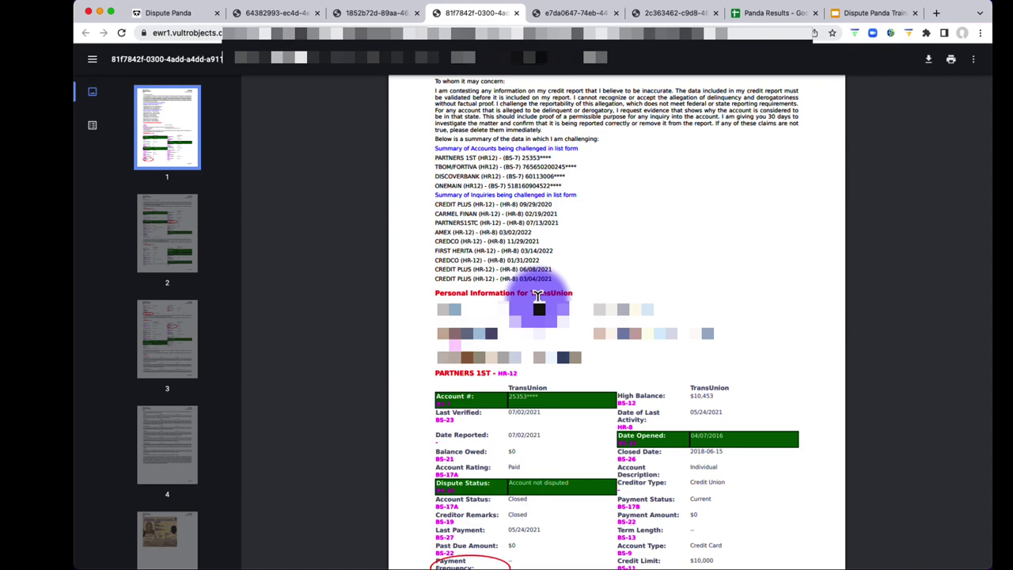
scroll(506, 396, down, 3)
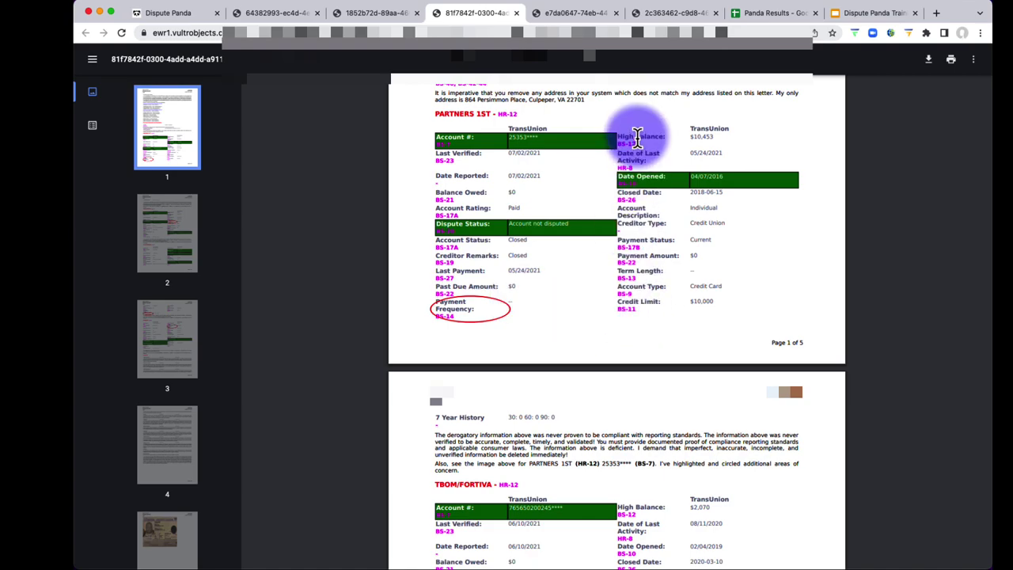
drag(434, 435, 489, 443)
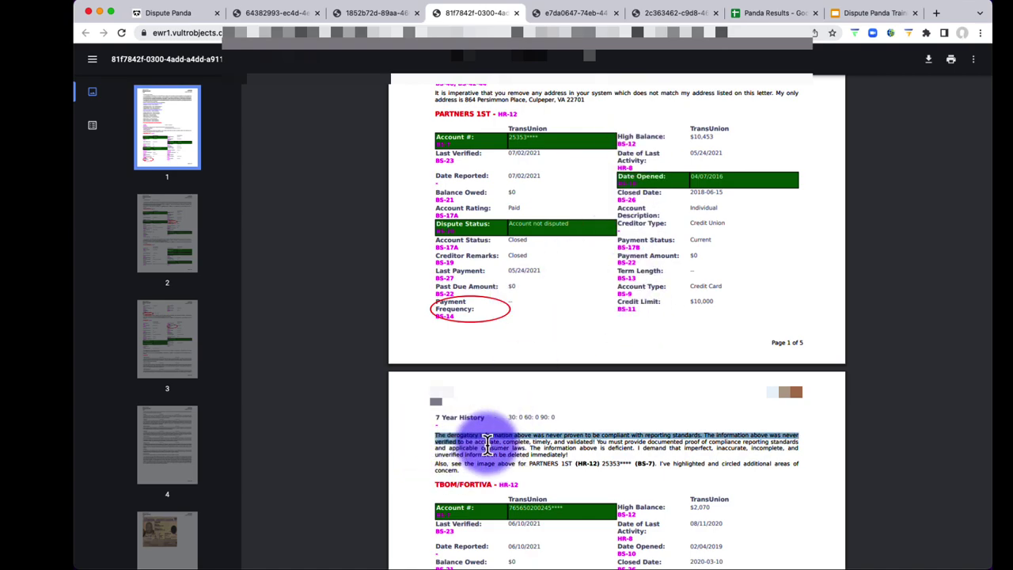
click(568, 455)
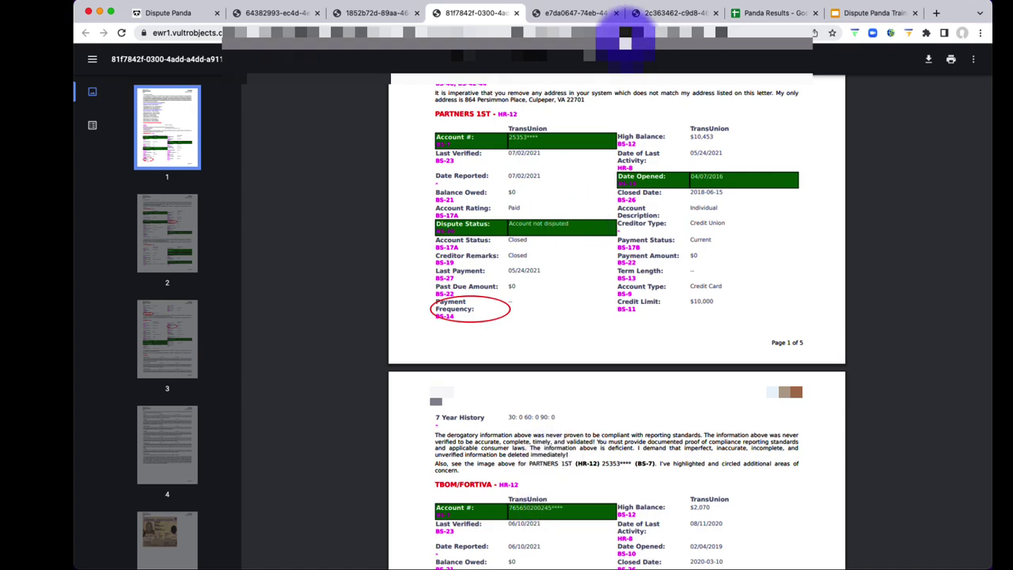
- Scroll through the e7da0647 letter, then bring up the nine-page TransUnion Nerve Attack Premium letter
click(584, 14)
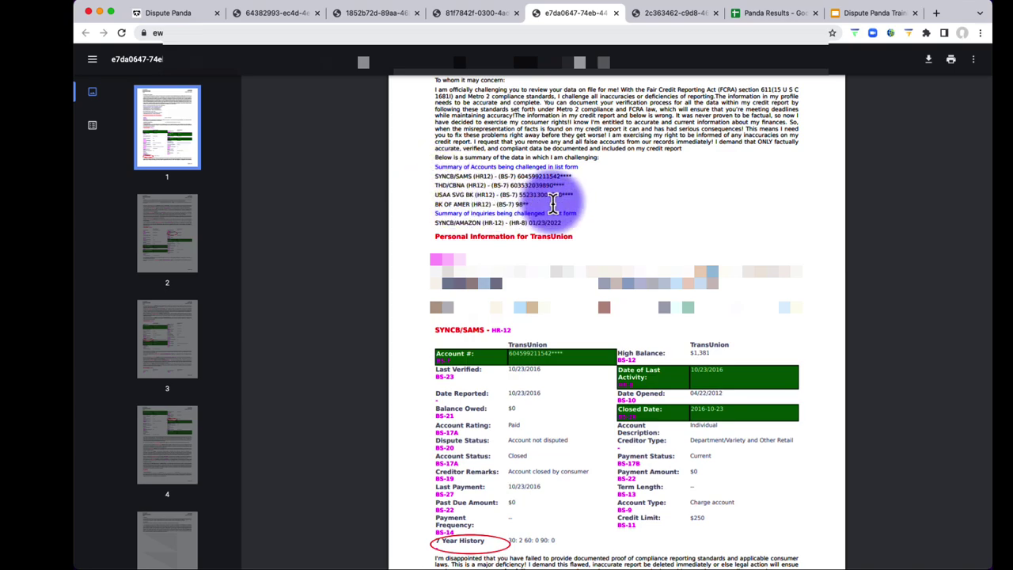
scroll(511, 362, down, 5)
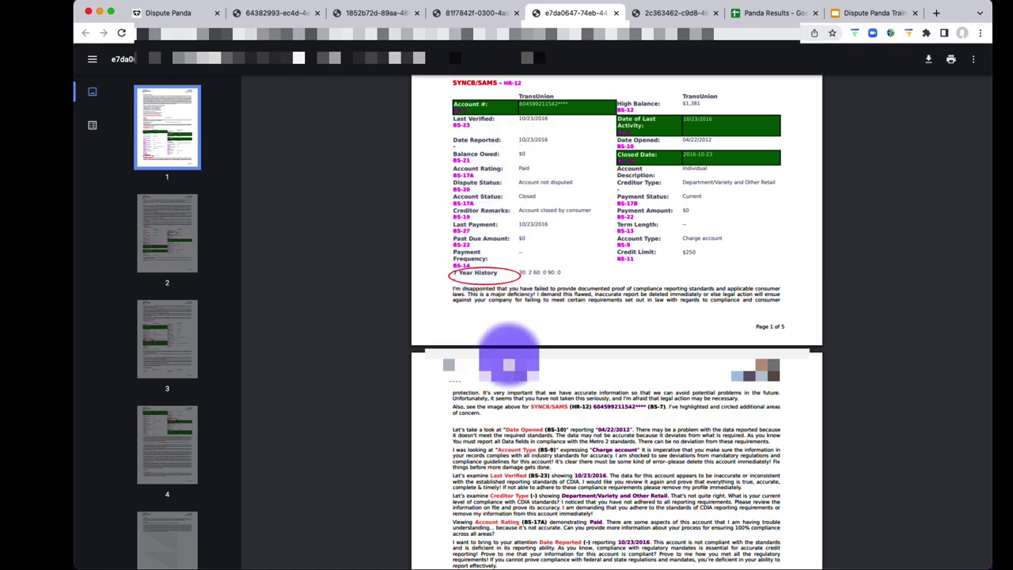
scroll(506, 316, down, 6)
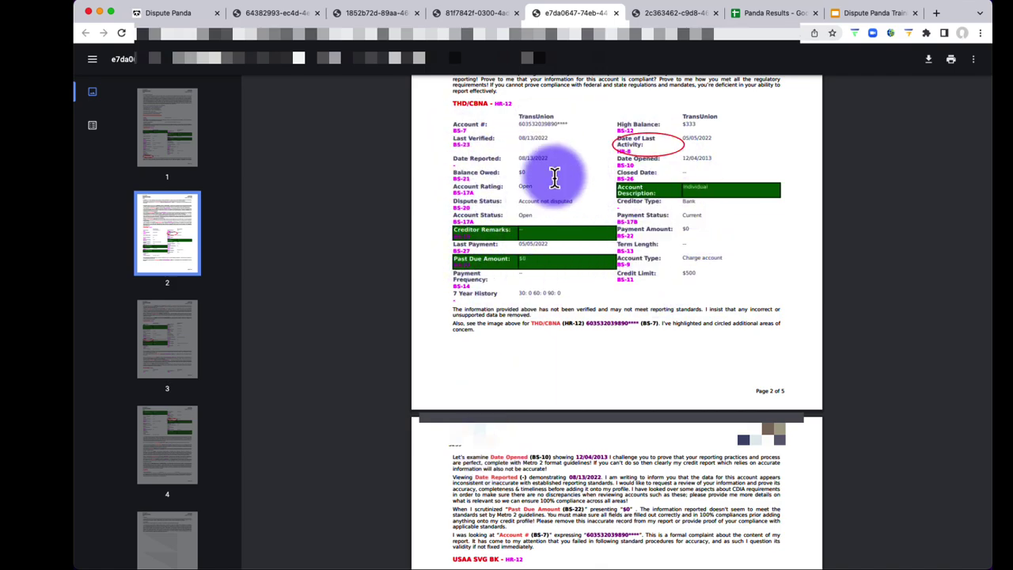
click(642, 15)
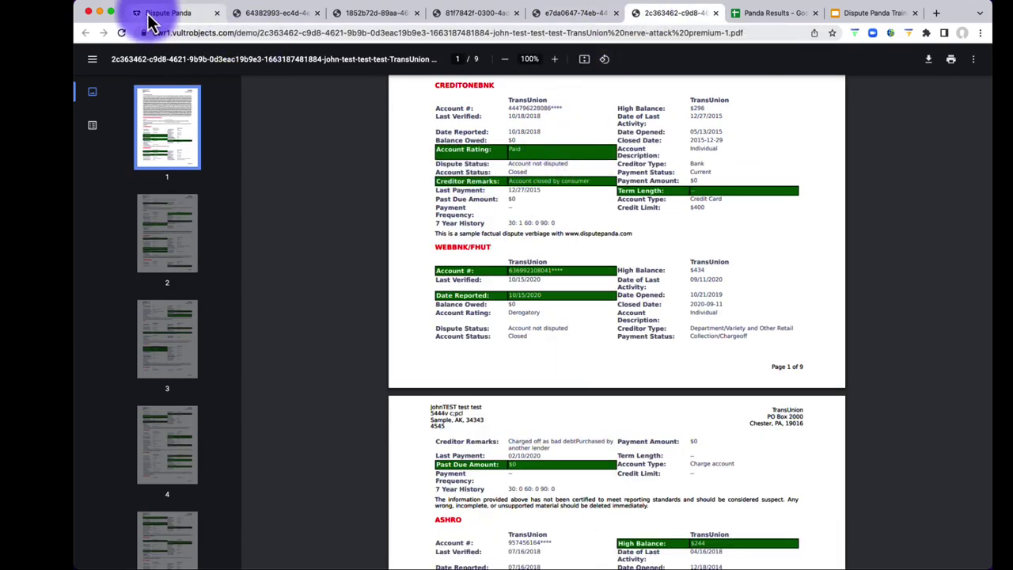
- Check the CREDITONEBNK account's custom message on the client's Disputing page, then go back to the TransUnion letter
click(150, 14)
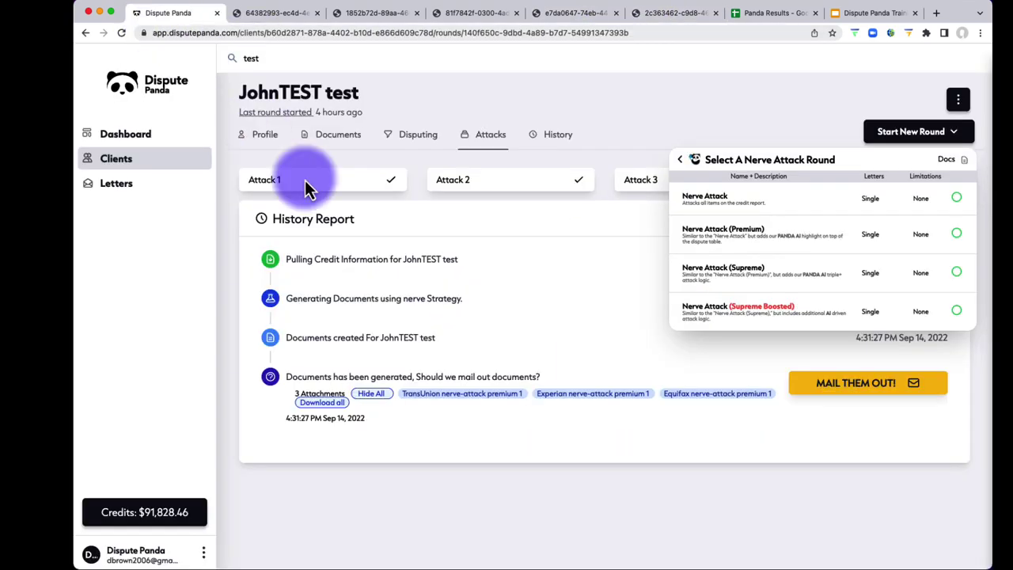
click(412, 137)
scroll(342, 427, down, 1)
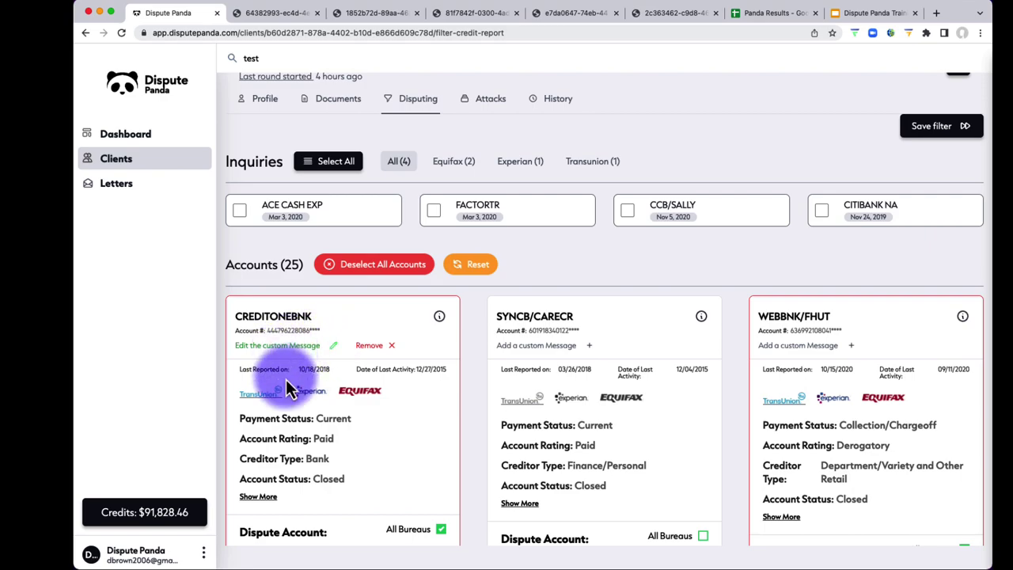
scroll(284, 362, down, 1)
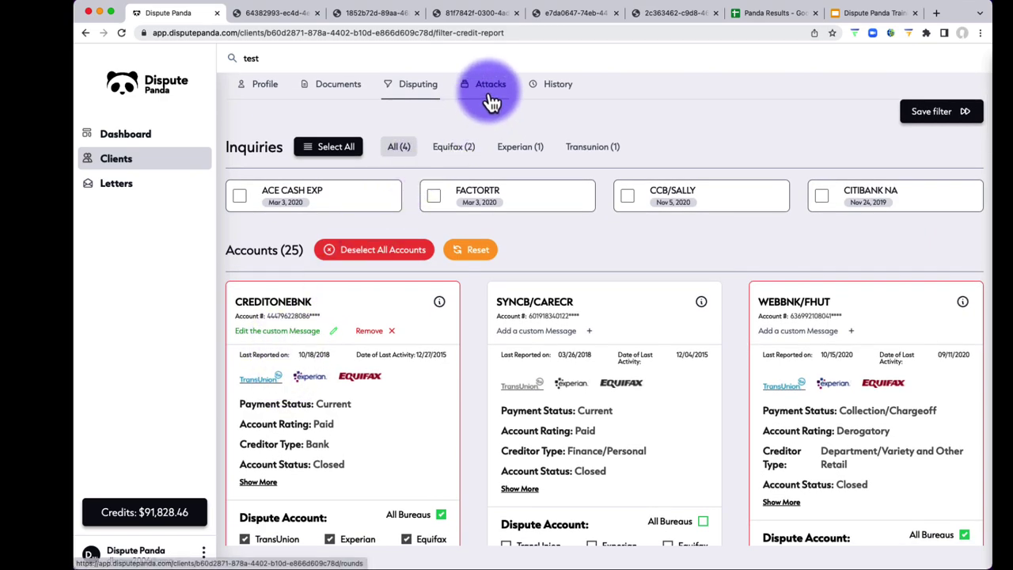
click(671, 14)
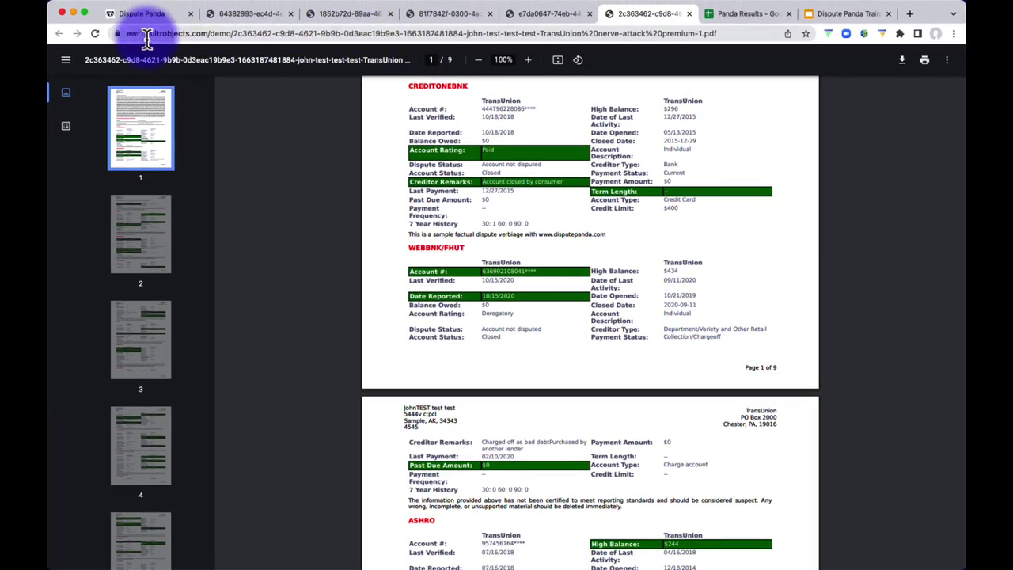
- Leave the TransUnion letter PDF and go back to the Dispute Panda app
click(139, 13)
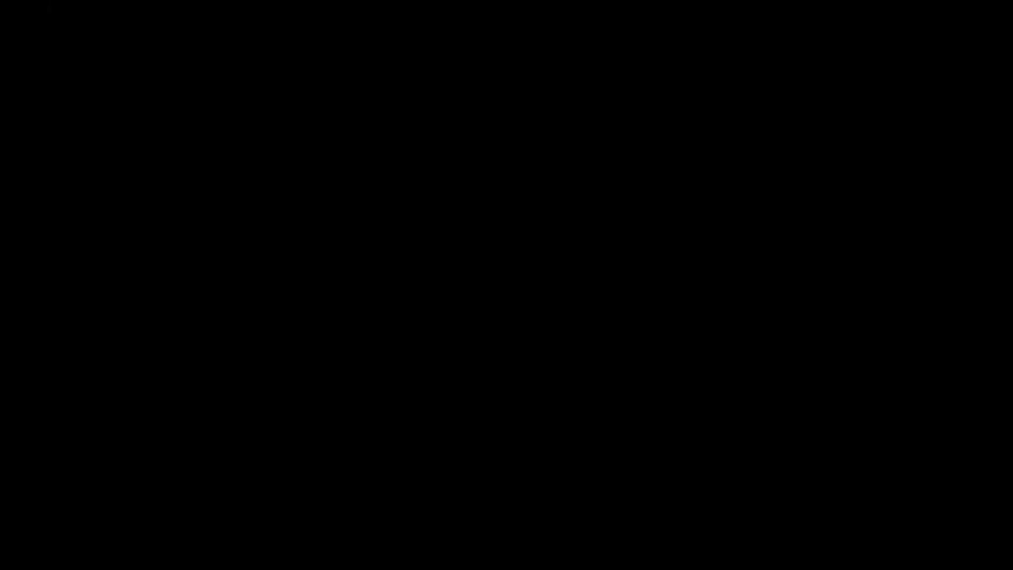
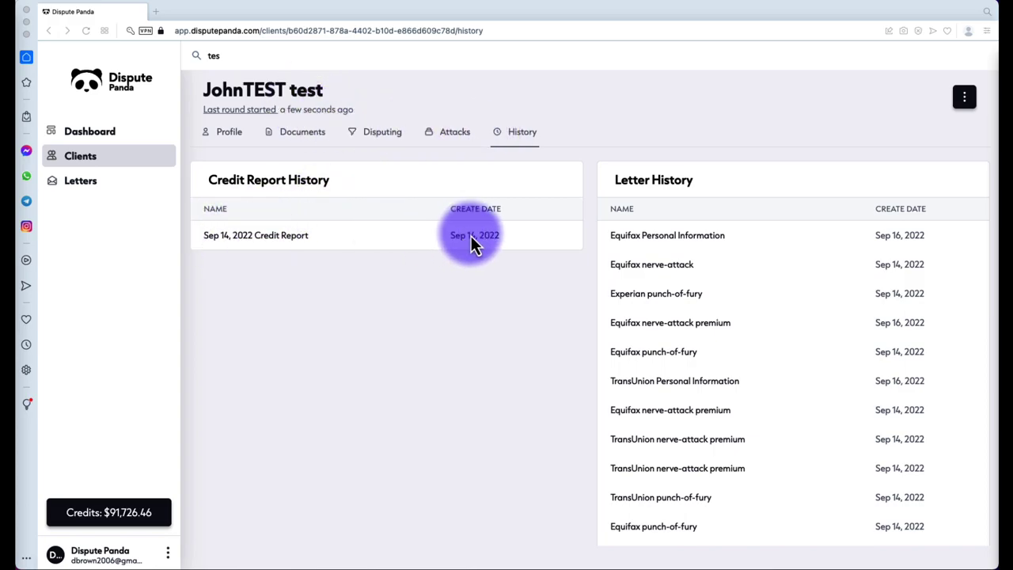
- Open the Equifax Personal Information letter from the Letter History as a PDF in a new tab
scroll(654, 293, down, 2)
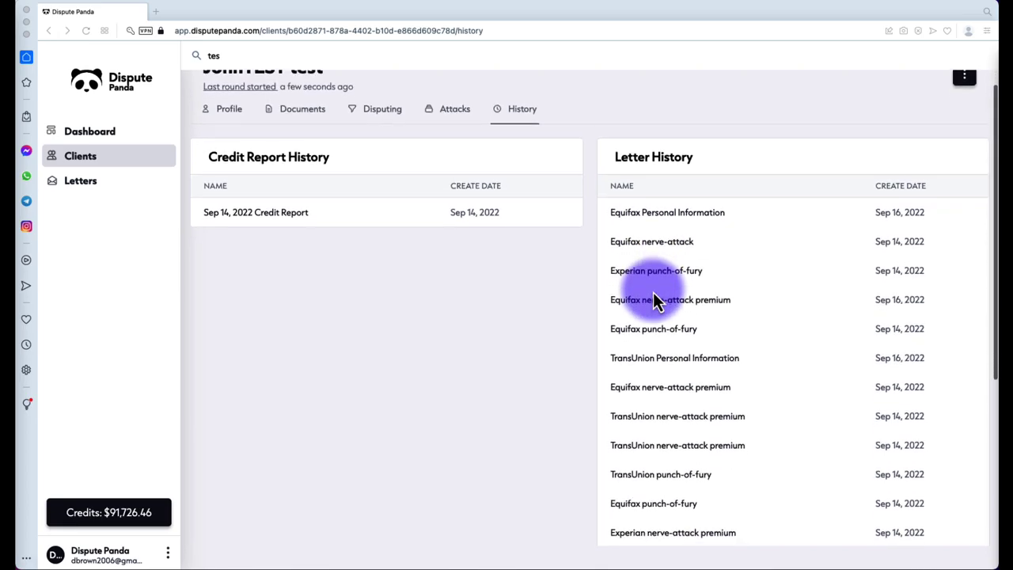
scroll(654, 299, down, 4)
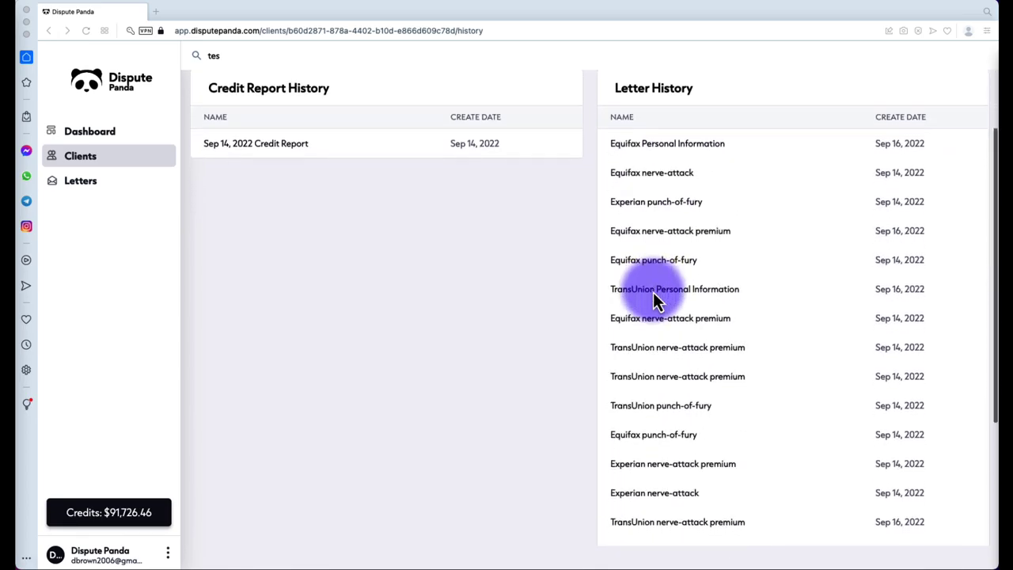
scroll(654, 299, down, 3)
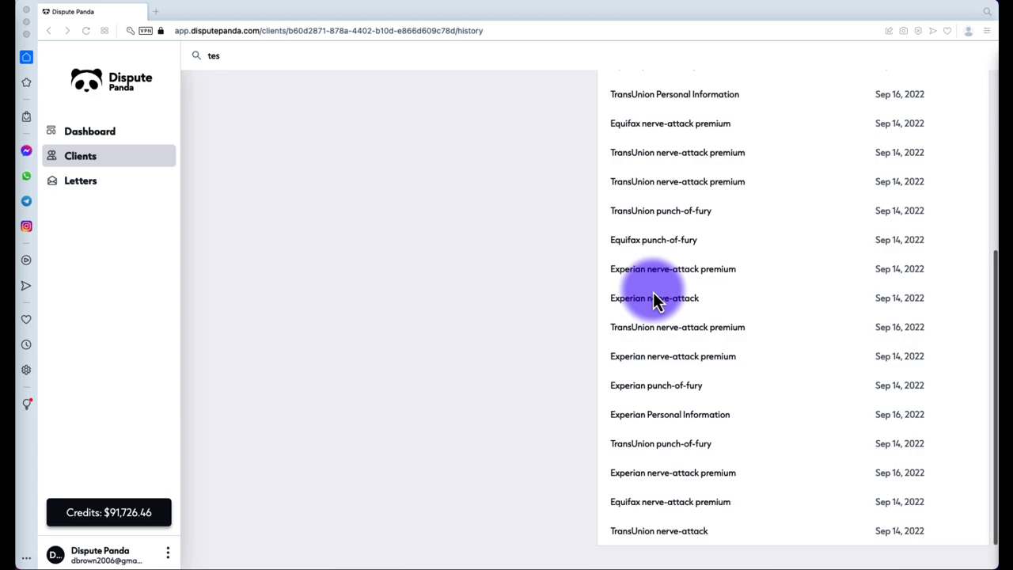
scroll(654, 300, up, 10)
click(656, 237)
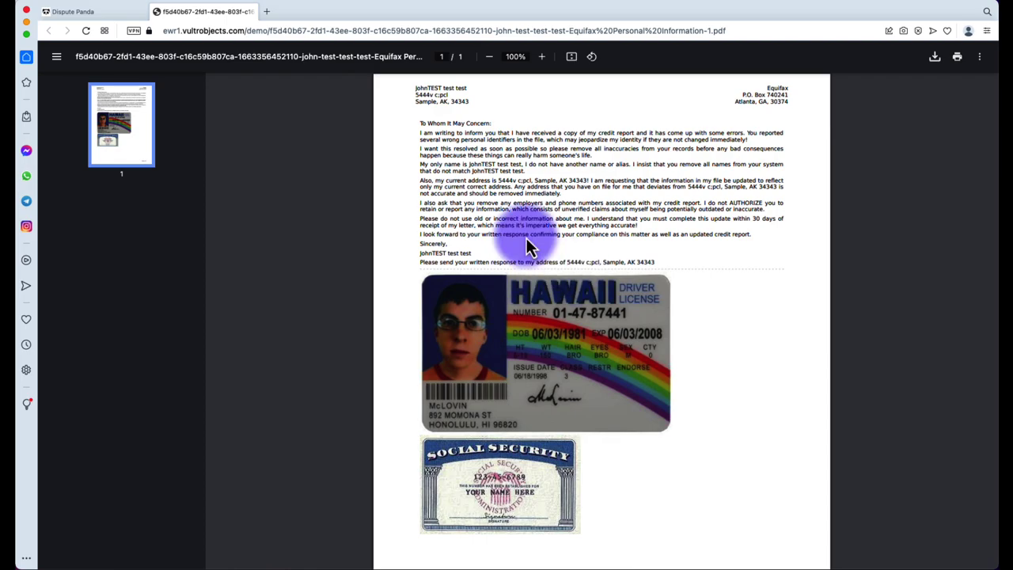
- Return to Dispute Panda and browse the client's History section
click(109, 12)
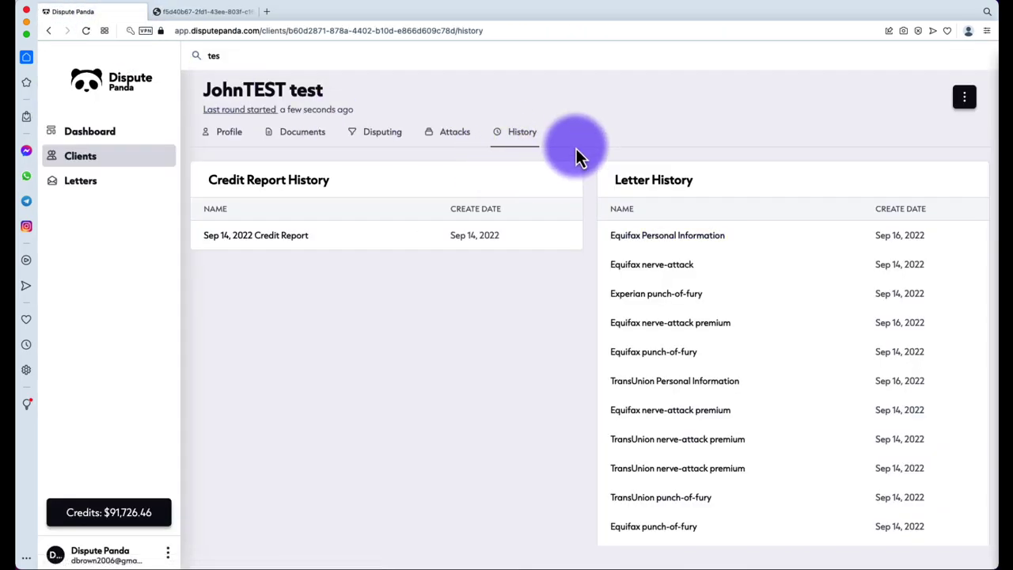
click(499, 138)
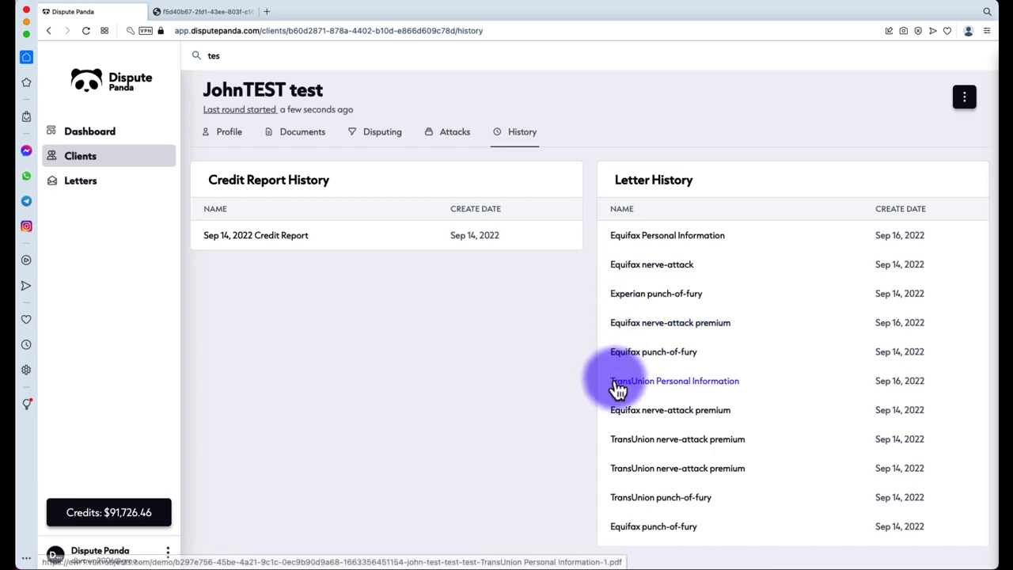
scroll(615, 385, down, 2)
scroll(622, 348, up, 2)
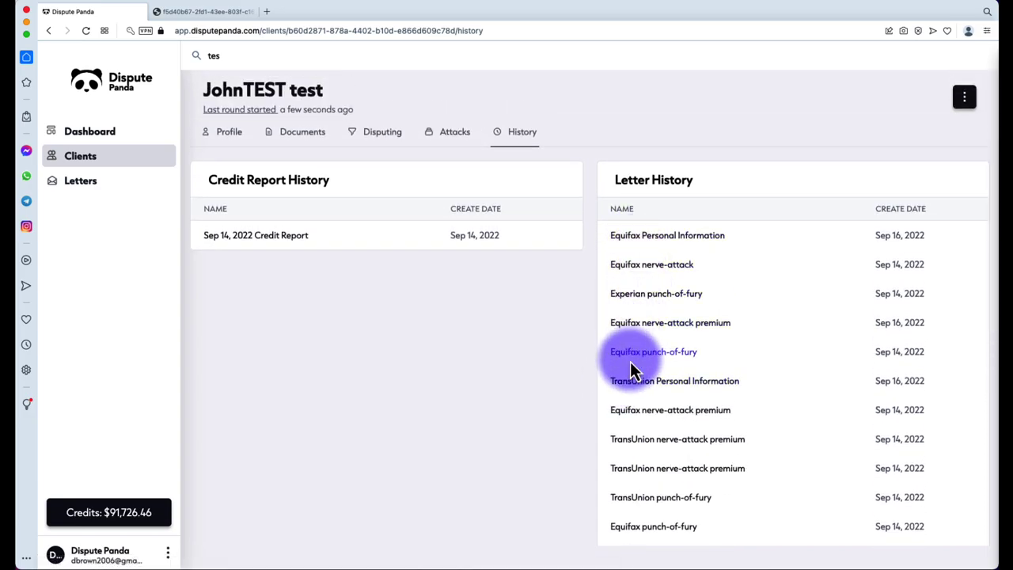
scroll(631, 366, down, 5)
scroll(630, 362, up, 5)
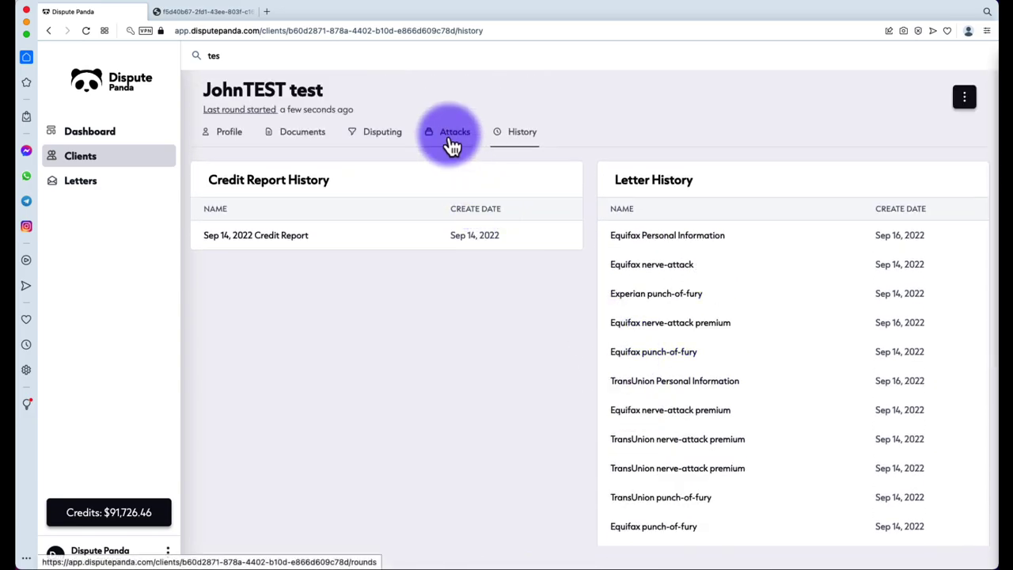
click(448, 133)
- Show the Attack 3 round's history report, then scroll through the client's full Letter History
click(313, 190)
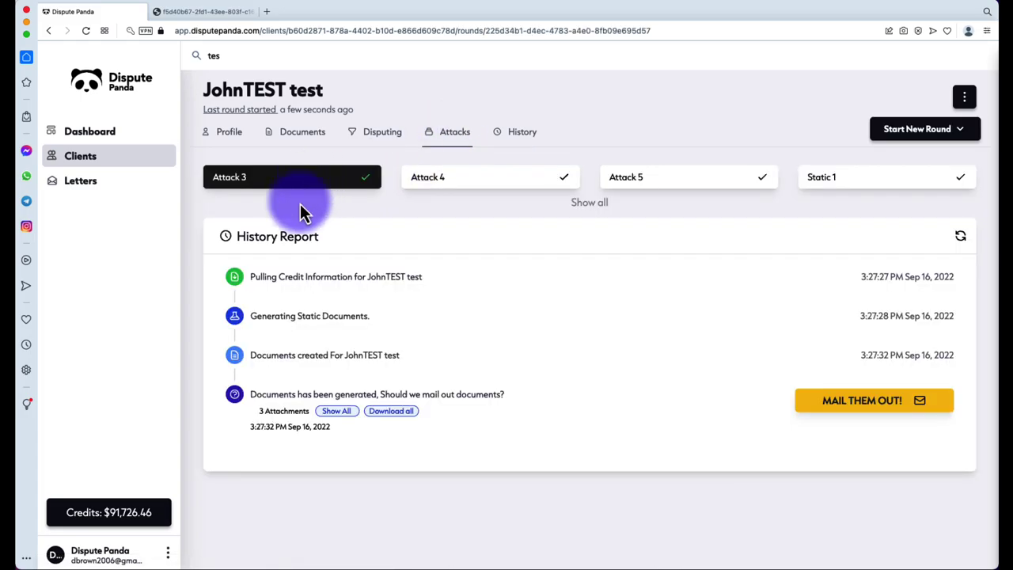
click(523, 133)
scroll(687, 297, down, 1)
scroll(688, 285, down, 5)
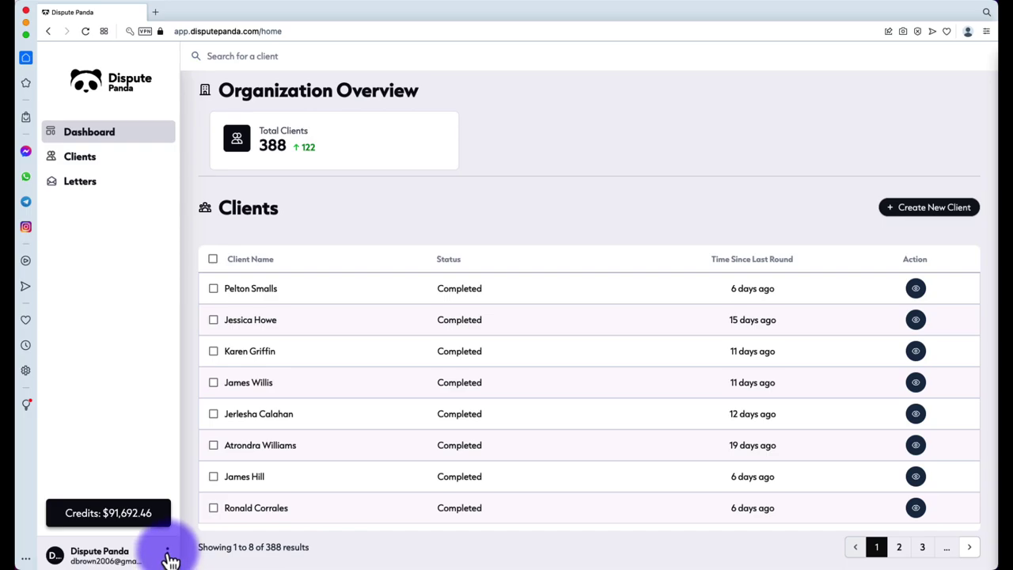
- Open Settings from the account's three-dot menu to view the personal information form and password reset
click(167, 554)
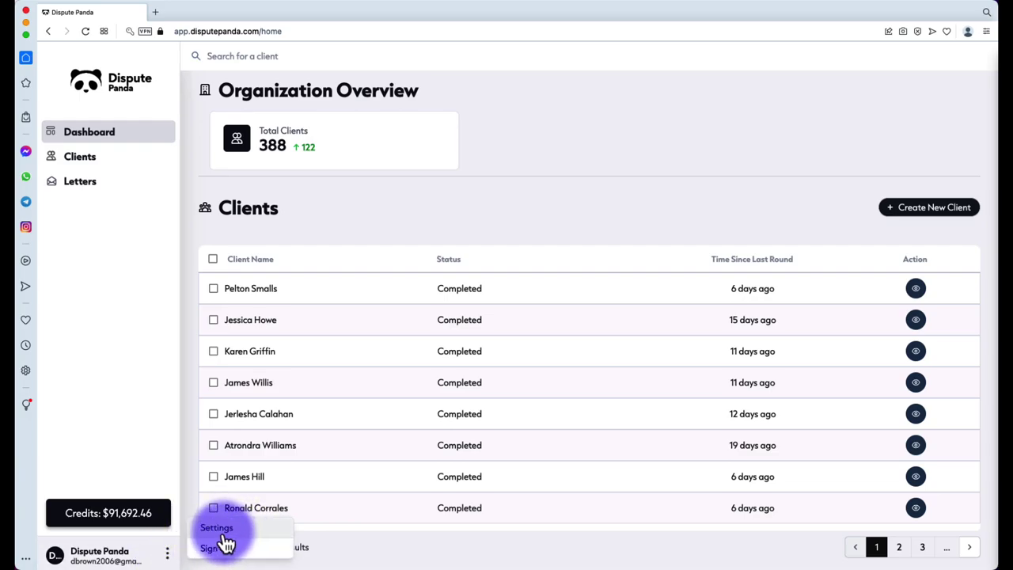
click(221, 532)
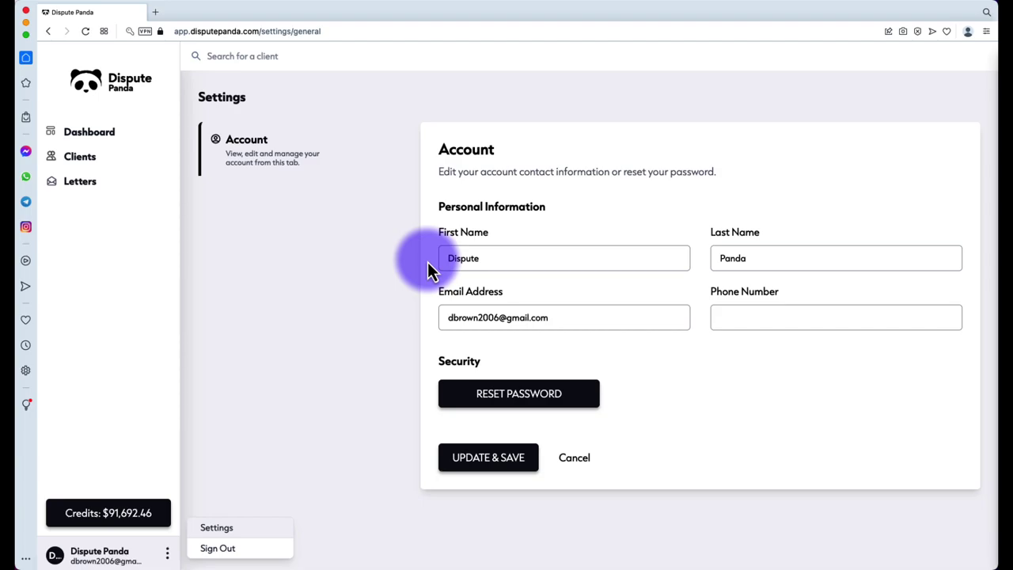
click(168, 554)
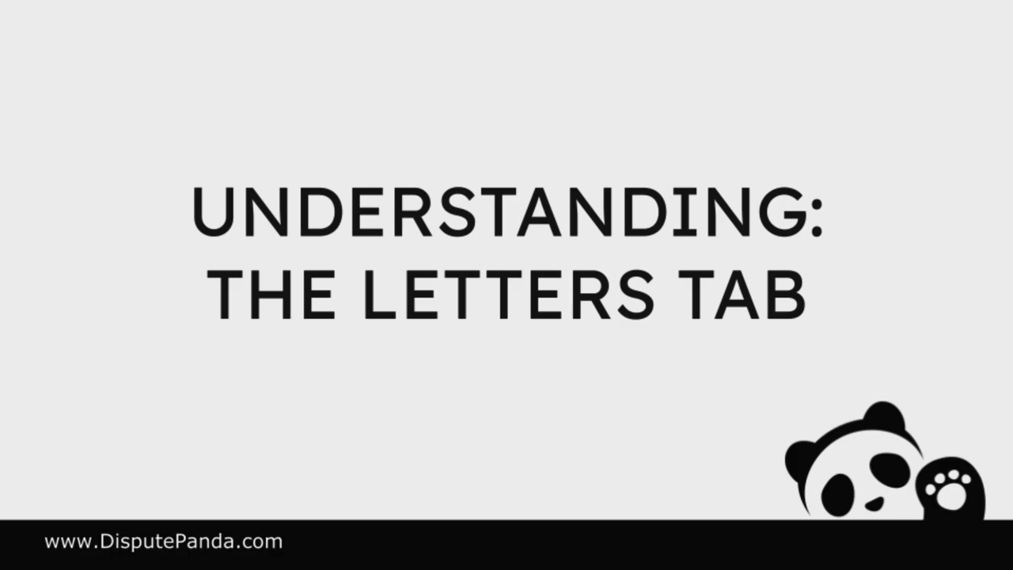
- Open the Letters page listing each client's mailed letter batches, with 11 results across 2 pages
click(95, 213)
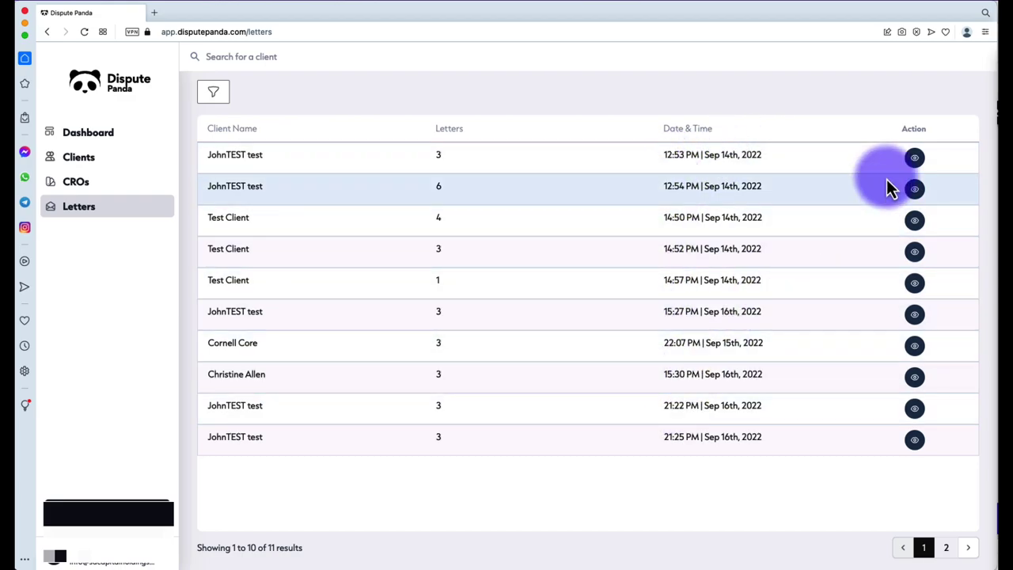
- Open the test client's latest mailing: three Sep 16, 2022 Personal Information letters, Downloaded, expected Sep 25
click(915, 442)
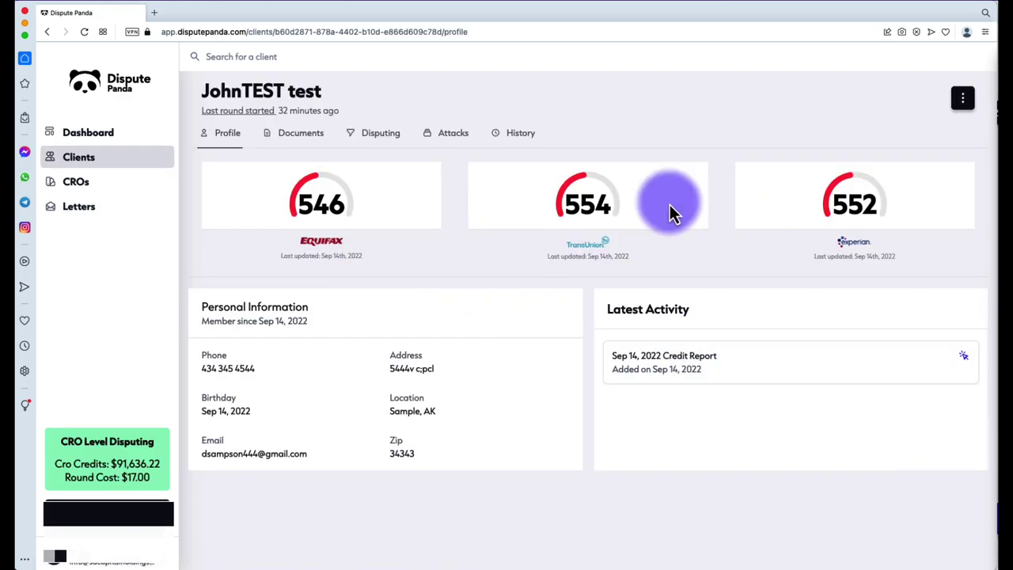
click(78, 209)
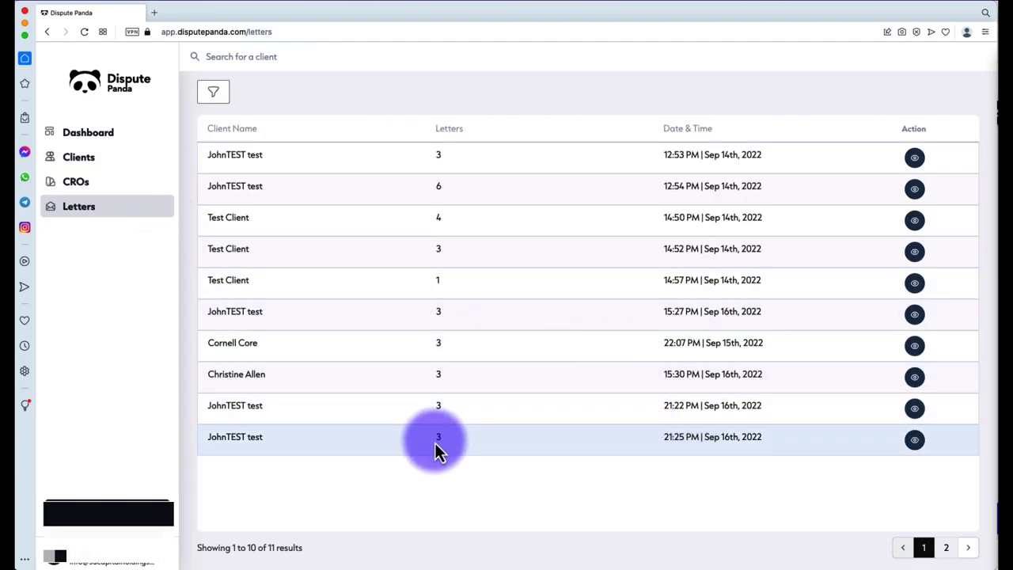
click(238, 440)
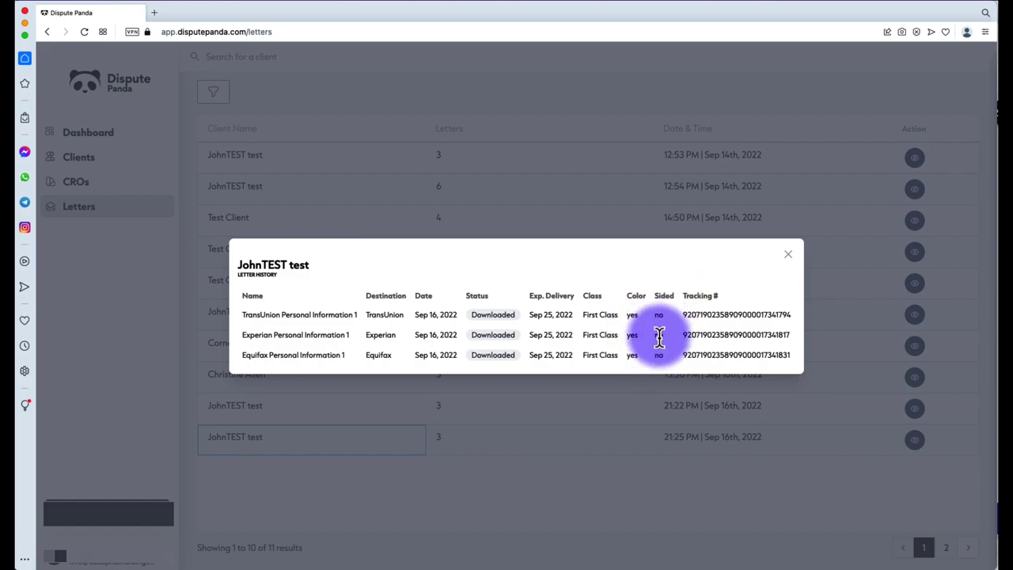
- Select the first letter's tracking number, review the 21:22 mailing's letters, then open the test client's profile (scores 546, 554, 552)
drag(683, 321, 794, 314)
click(787, 254)
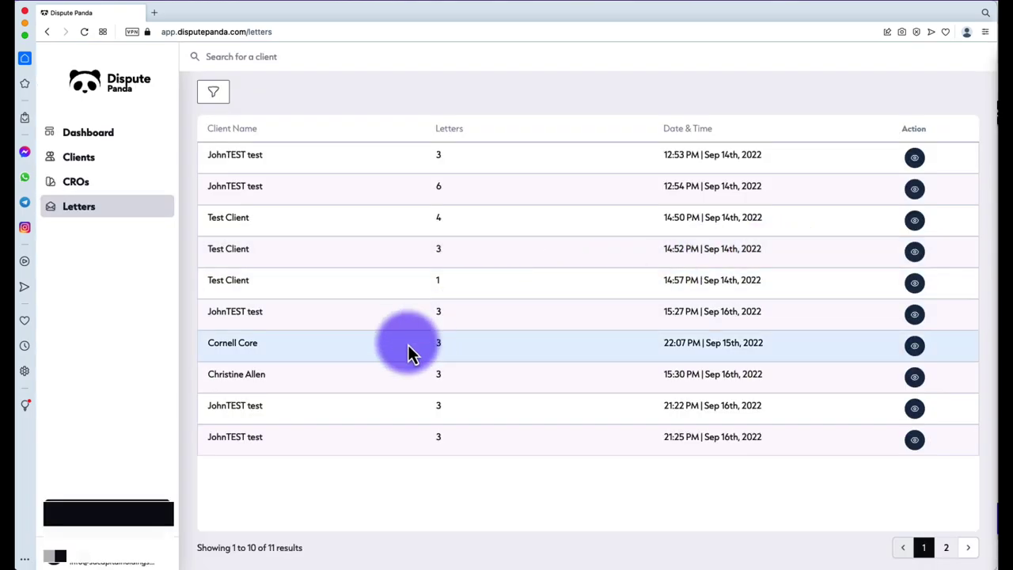
click(246, 411)
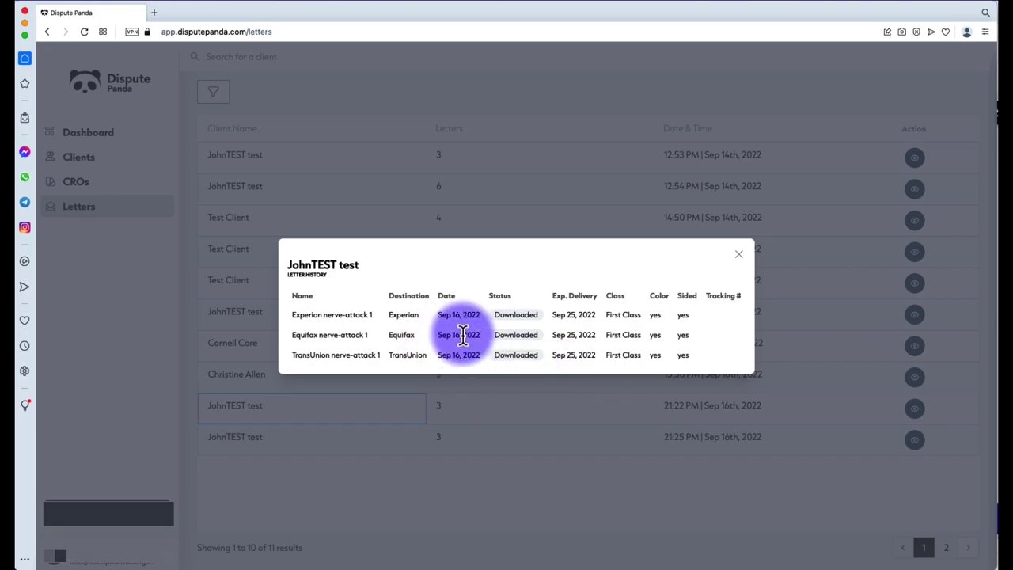
click(738, 255)
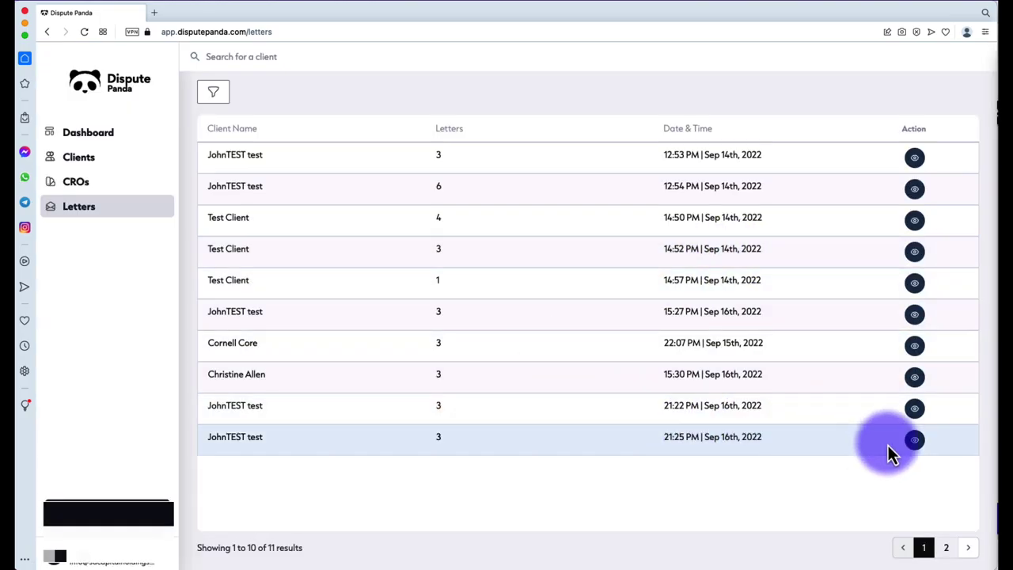
click(914, 441)
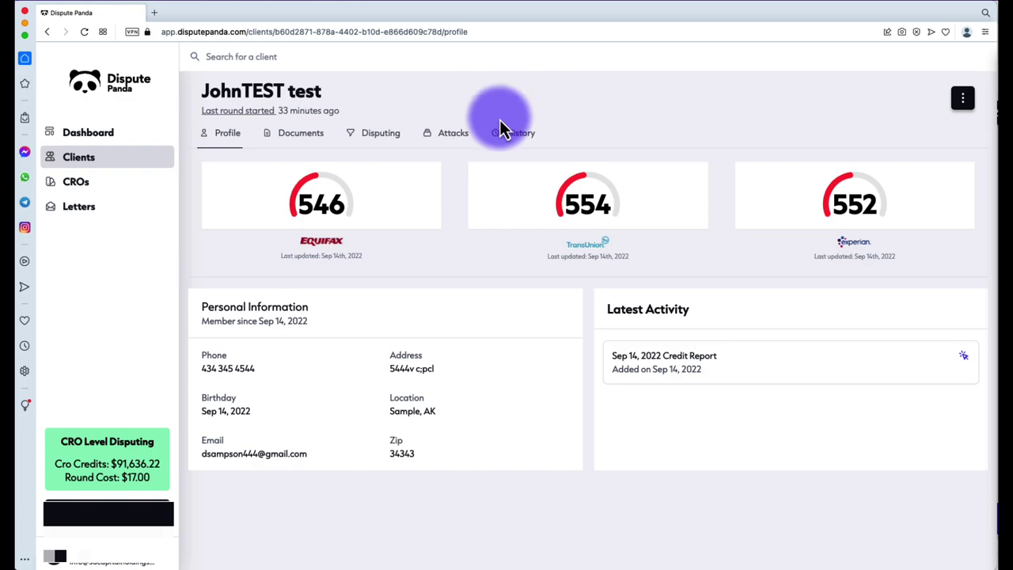
- Under the client's Attacks, view the Static 2 and Attack 6 reports, then reopen the latest mailing from Letters
click(443, 148)
click(828, 189)
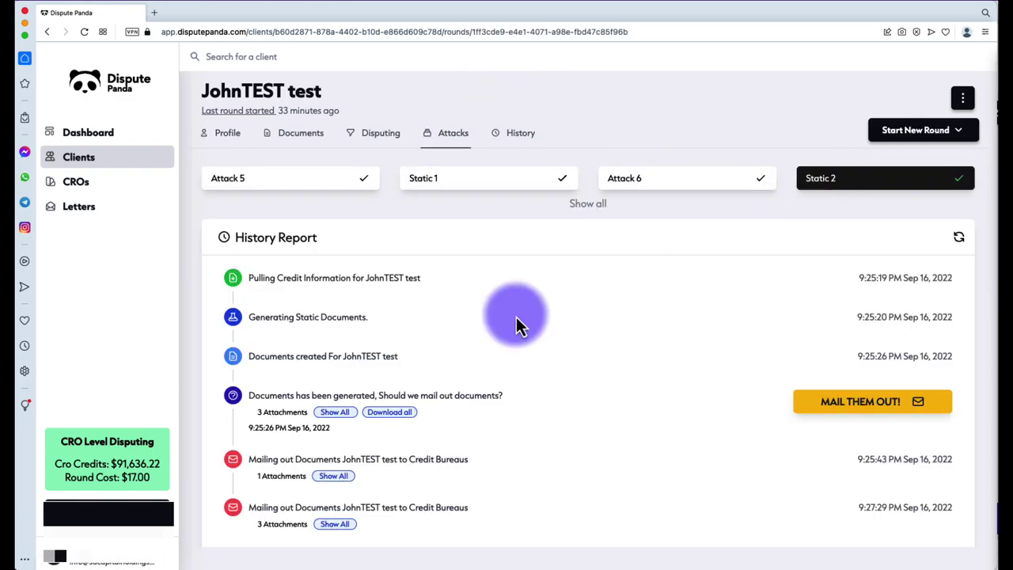
click(625, 183)
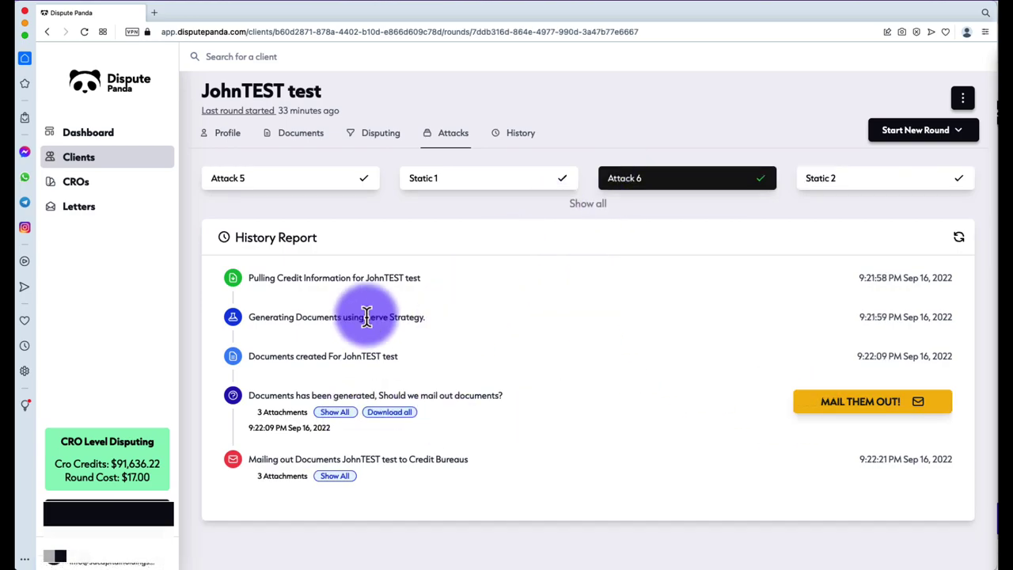
click(79, 207)
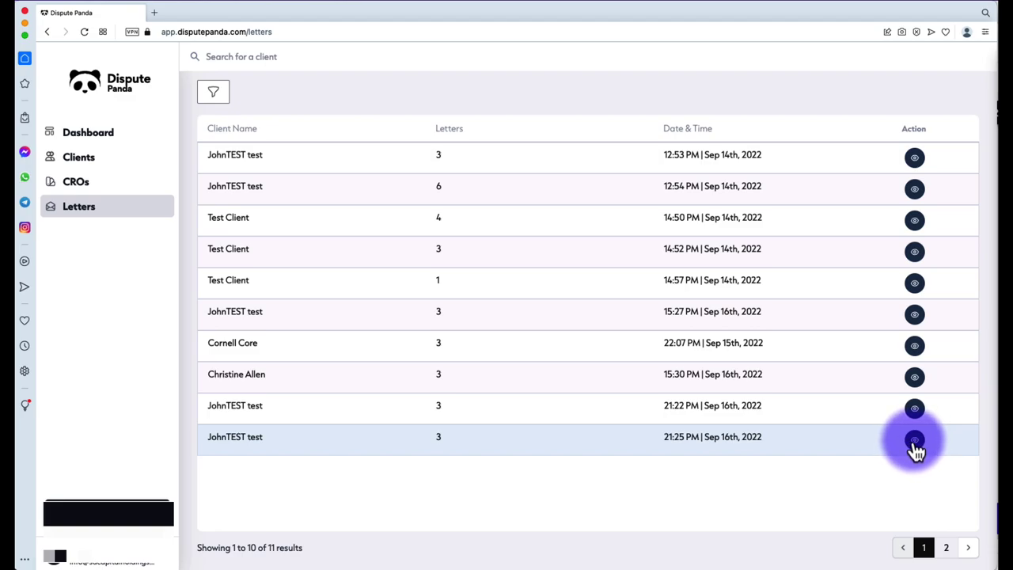
click(234, 440)
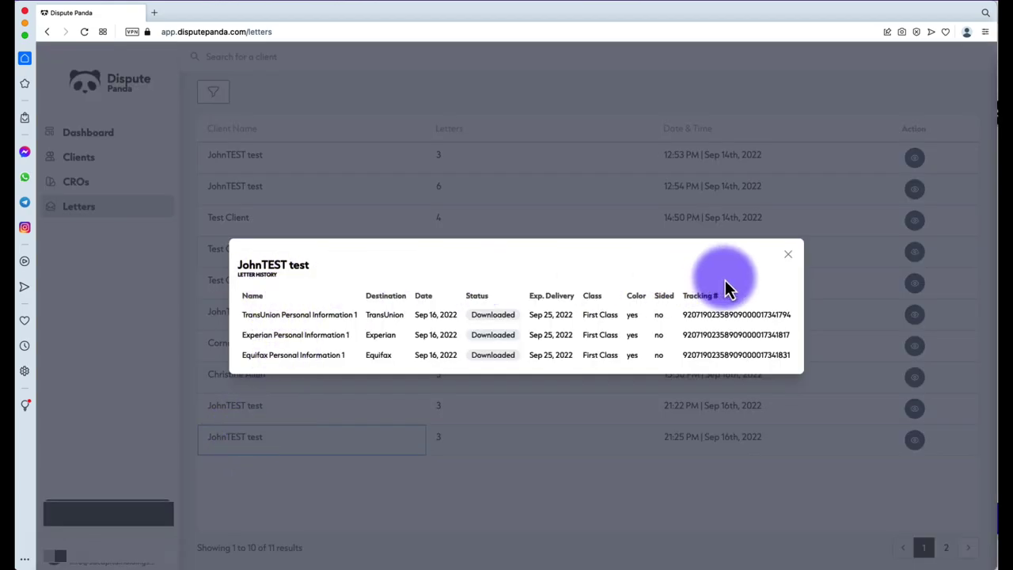